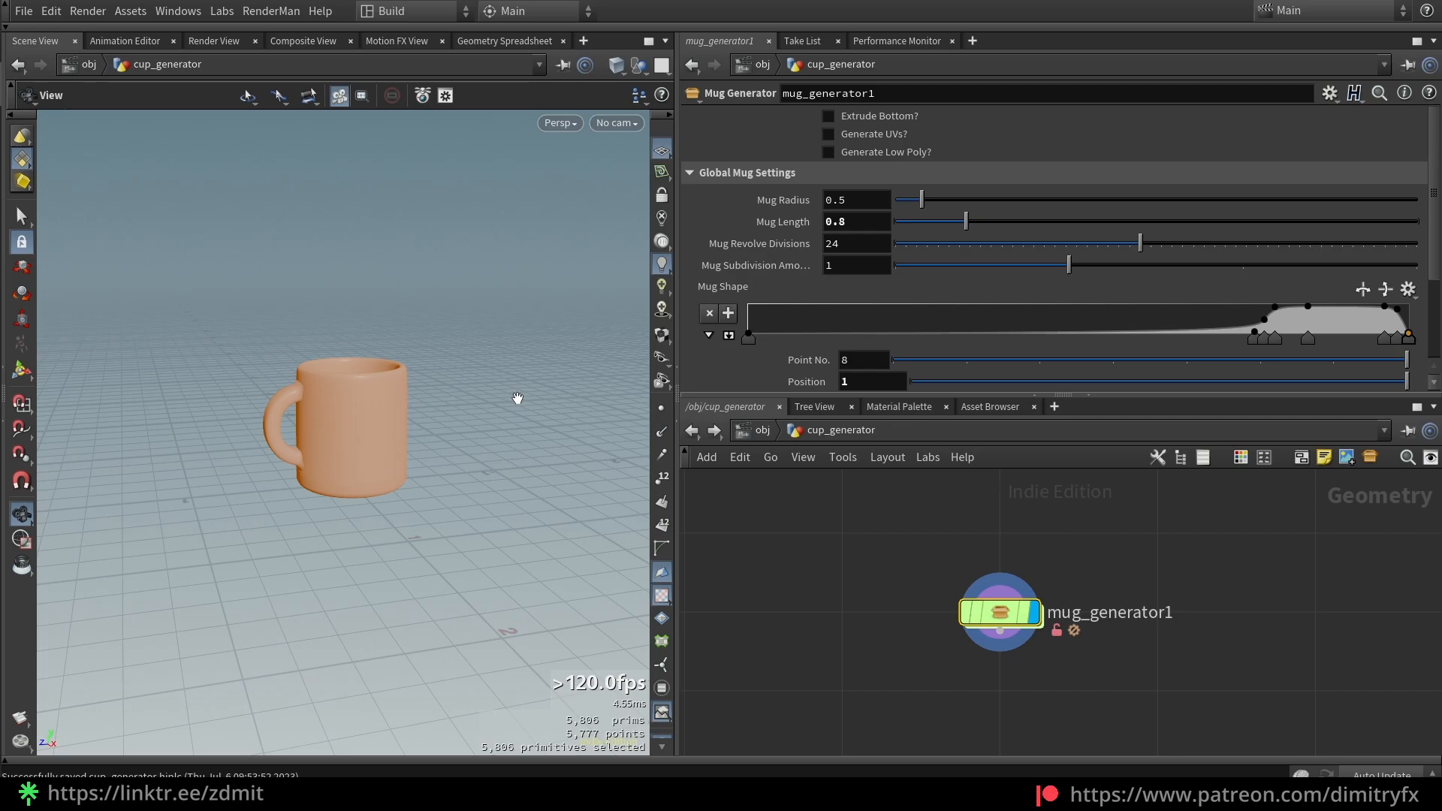
Turn on the extruded closed bottom and UV generation, checking the mug's base
left_click(869, 120)
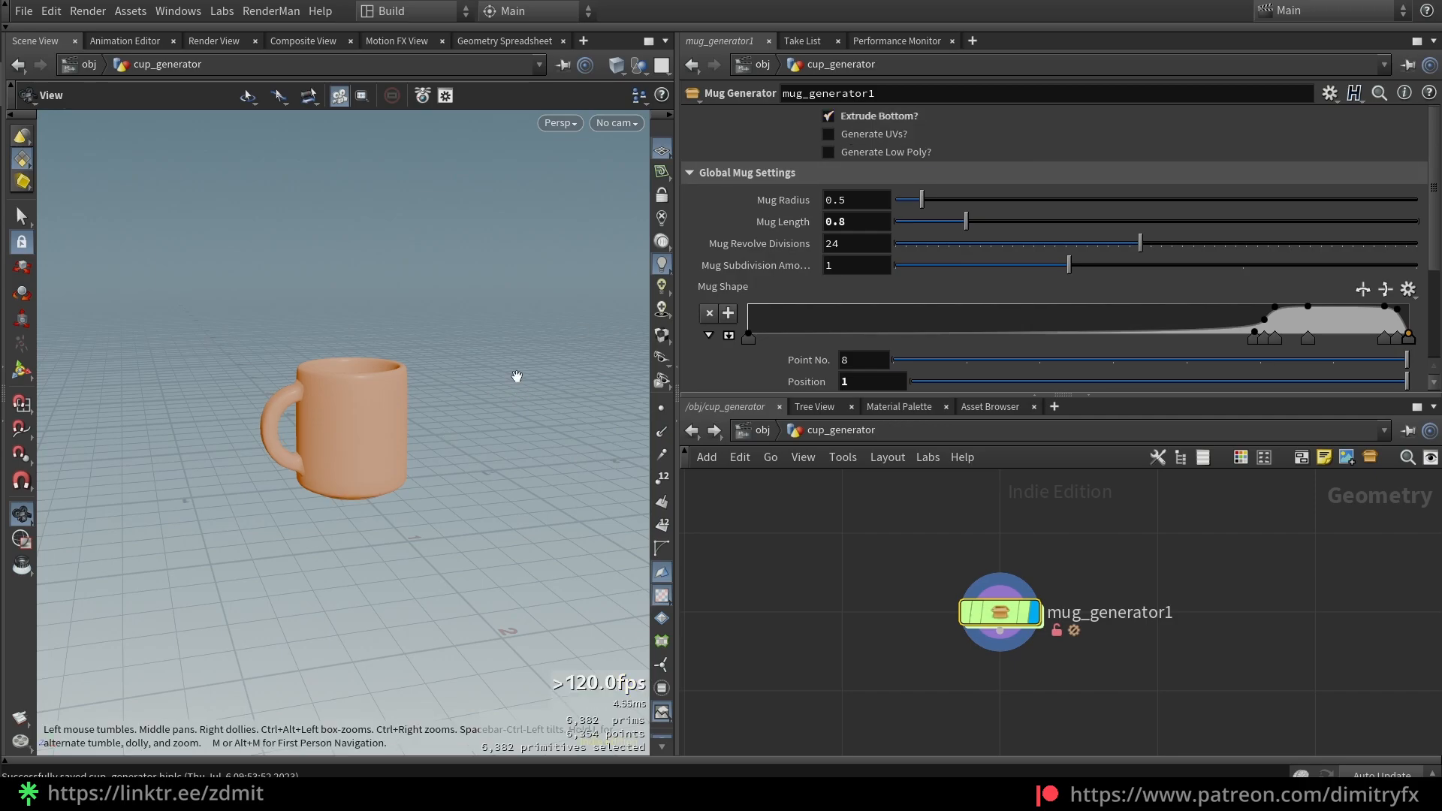
left_click_drag(541, 361, 431, 467)
left_click(891, 115)
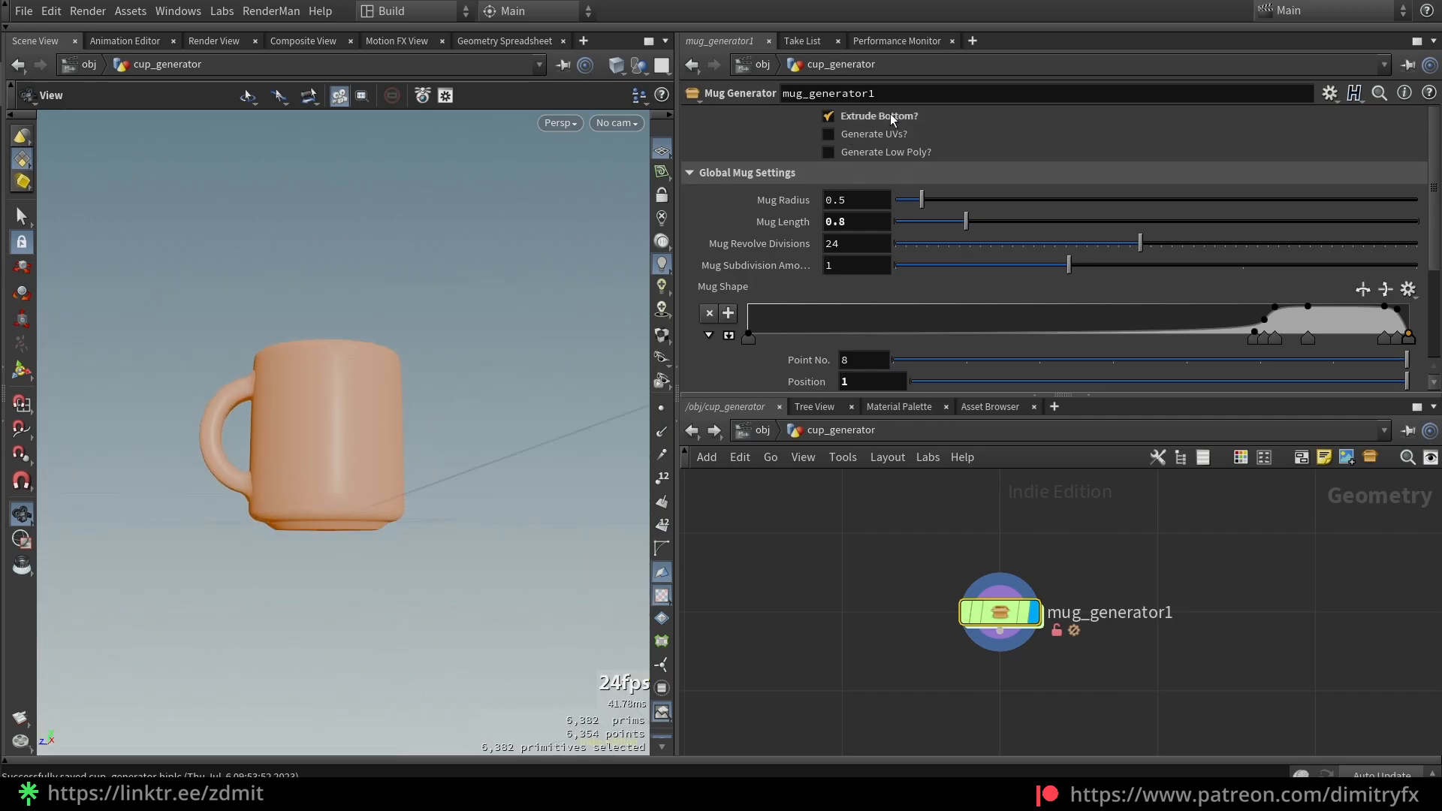
left_click(861, 142)
left_click_drag(457, 390, 509, 426)
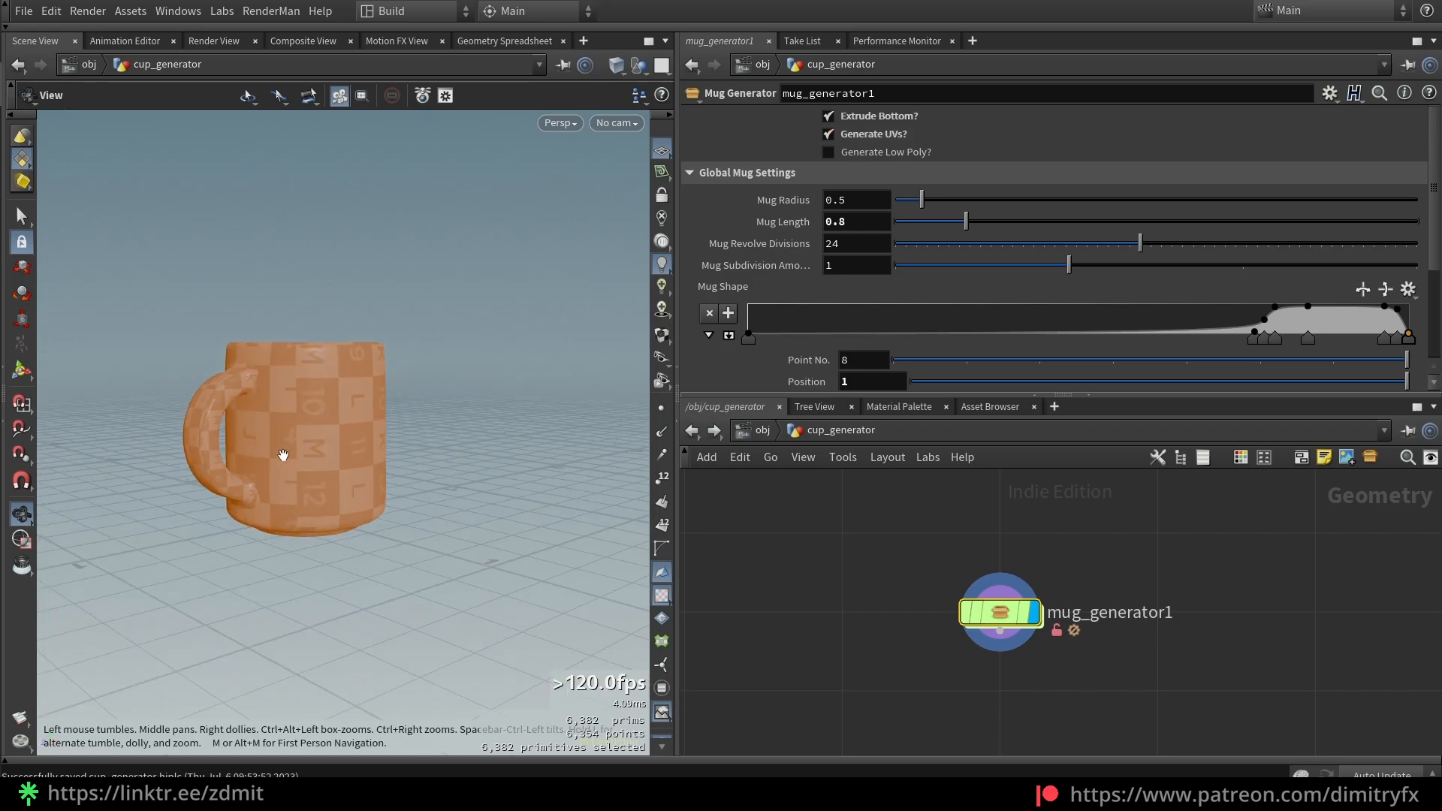
left_click_drag(341, 466, 324, 484)
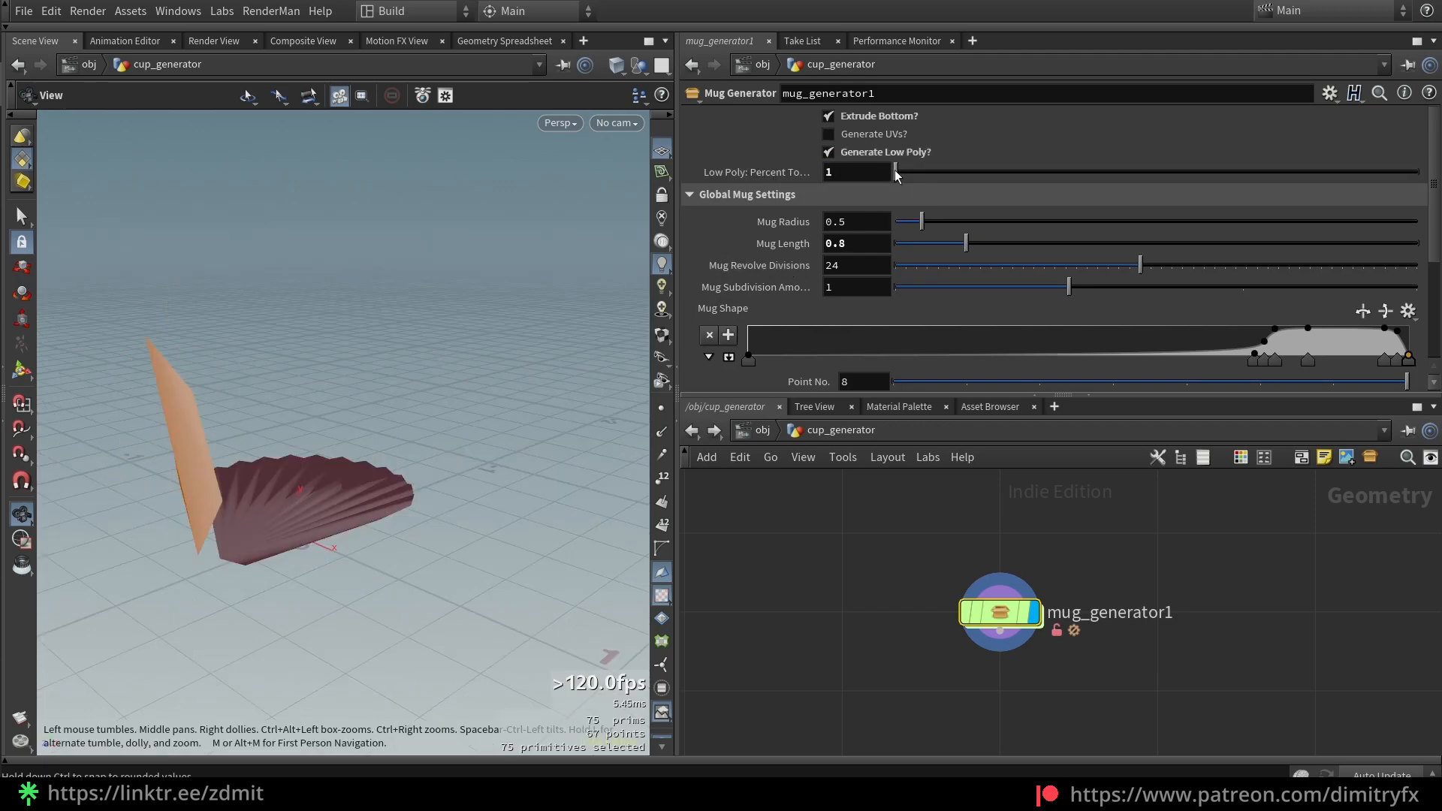
Try the low-poly reduction, then turn off low-poly and the extruded bottom
left_click_drag(897, 172, 982, 175)
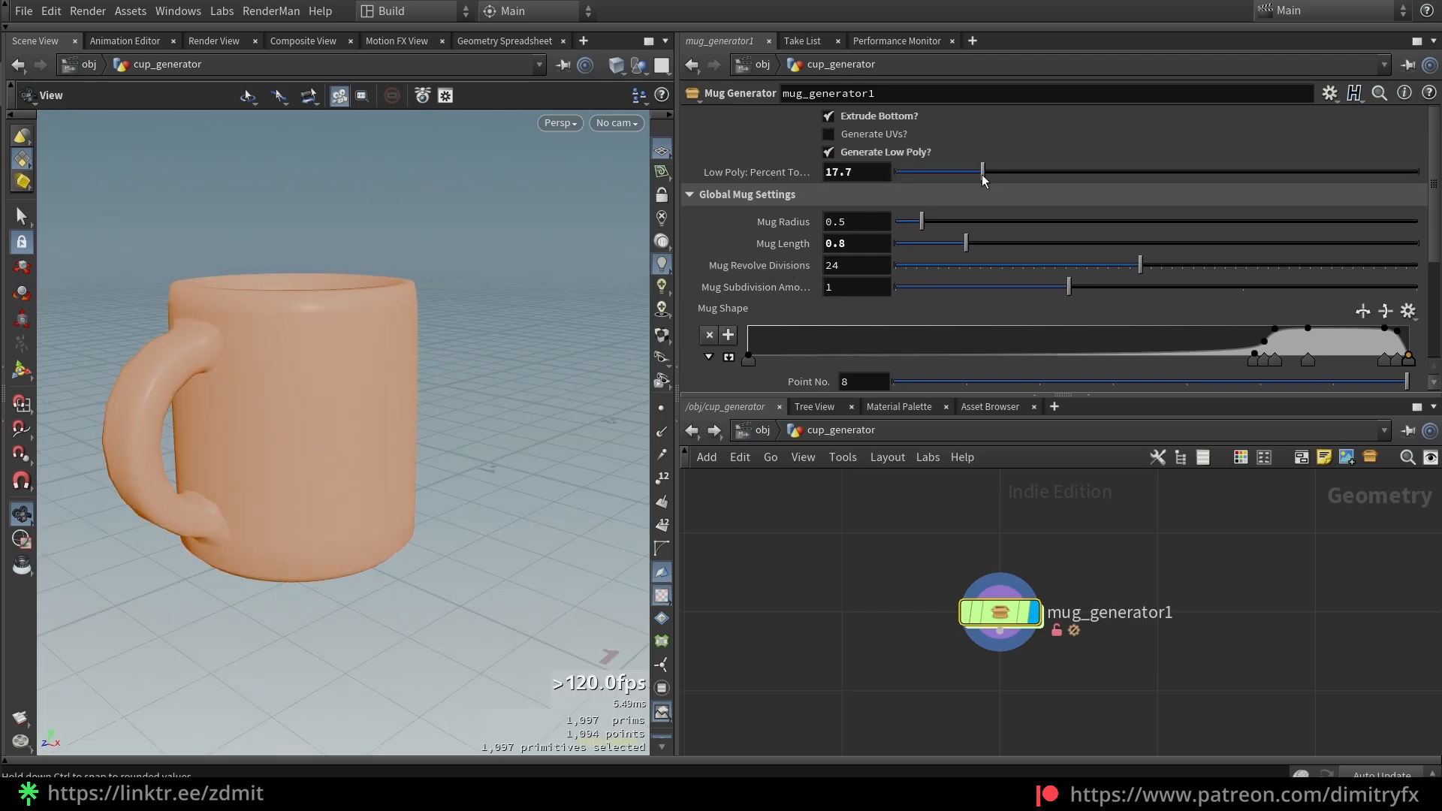
key("ctrl+z")
left_click(877, 153)
left_click(862, 118)
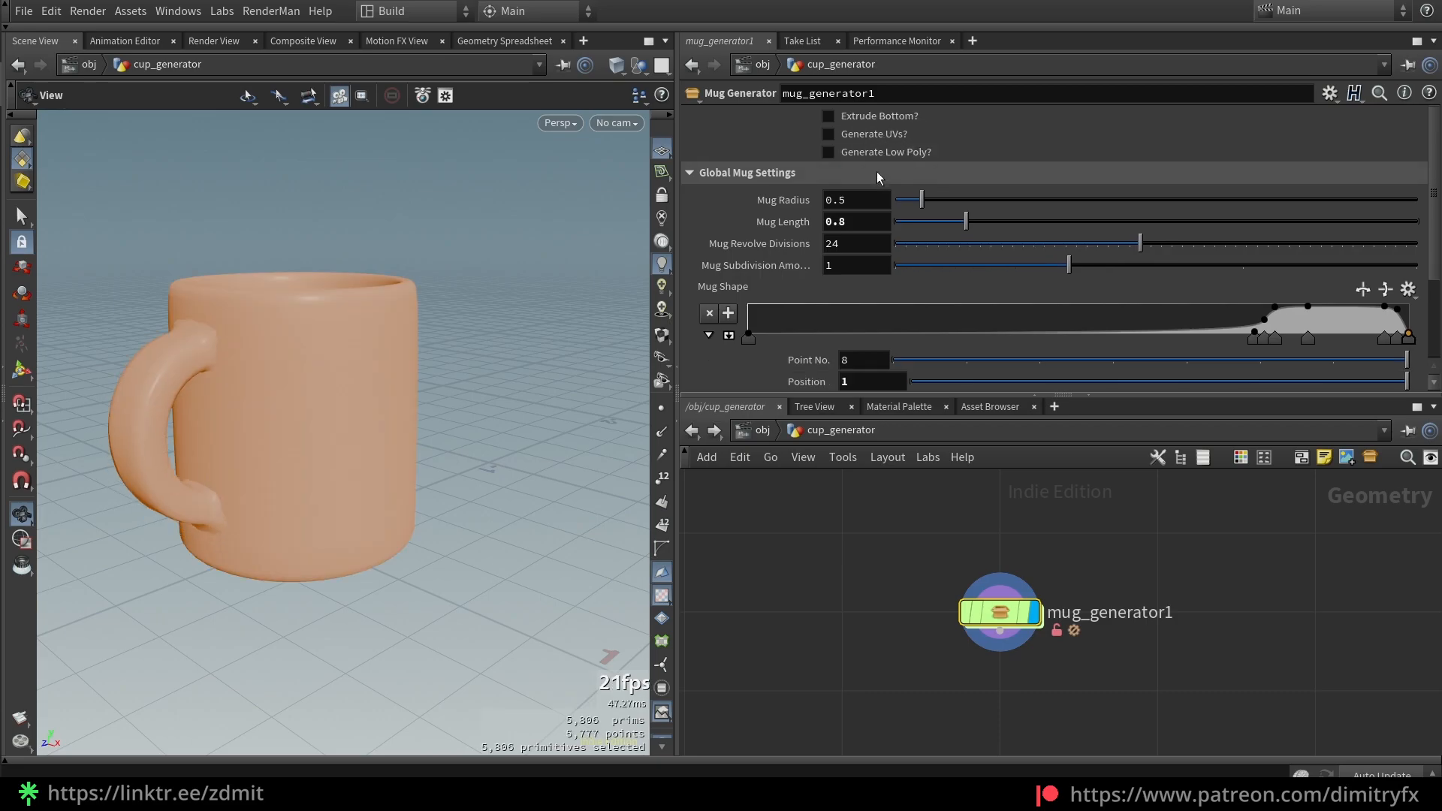
Try a larger mug radius, undo it, and raise mug subdivision from 1 to 2
left_click_drag(922, 200, 1040, 212)
scroll(435, 293, "down", 5)
key("ctrl+z")
key("ctrl+z")
key("ctrl+z")
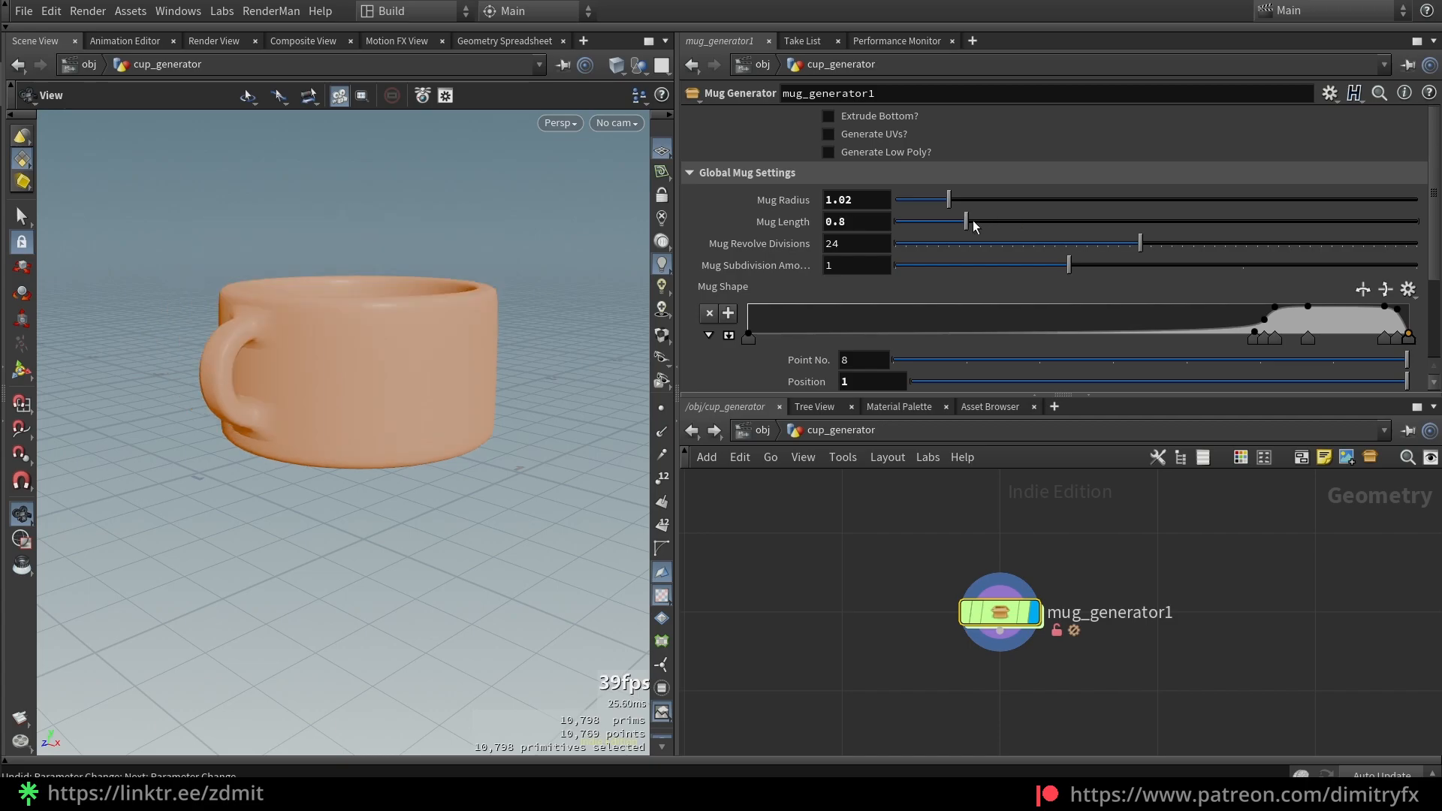
mouse_move(1068, 265)
left_mouse_down()
mouse_move(1244, 266)
mouse_move(1169, 263)
mouse_move(1314, 251)
mouse_move(1086, 250)
left_mouse_up()
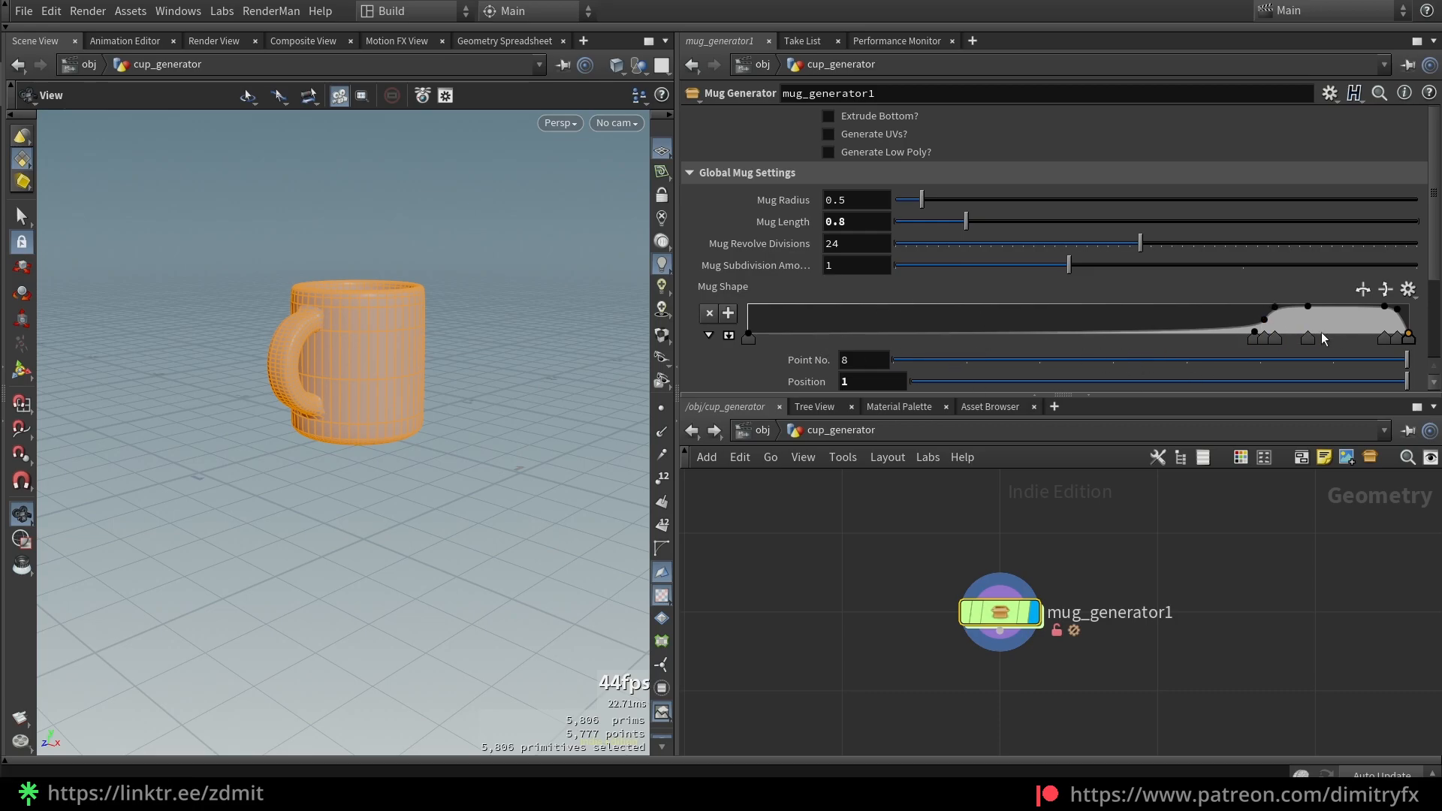
scroll(727, 270, "down", 4)
scroll(723, 264, "up", 2)
scroll(744, 218, "up", 1)
Try bending and tapering the mug in Mug Deform Settings, then undo the changes
left_click(735, 174)
left_click(741, 196)
mouse_move(898, 224)
left_mouse_down()
mouse_move(1151, 240)
mouse_move(899, 228)
left_mouse_up()
left_click_drag(1156, 245, 1176, 272)
key("ctrl+z")
middle_click(861, 225)
key("ctrl+z")
key("ctrl+z")
Experiment with the squish amount and pivot, then undo squish back to 1
left_click_drag(898, 288, 1308, 275)
left_click_drag(347, 294, 423, 309)
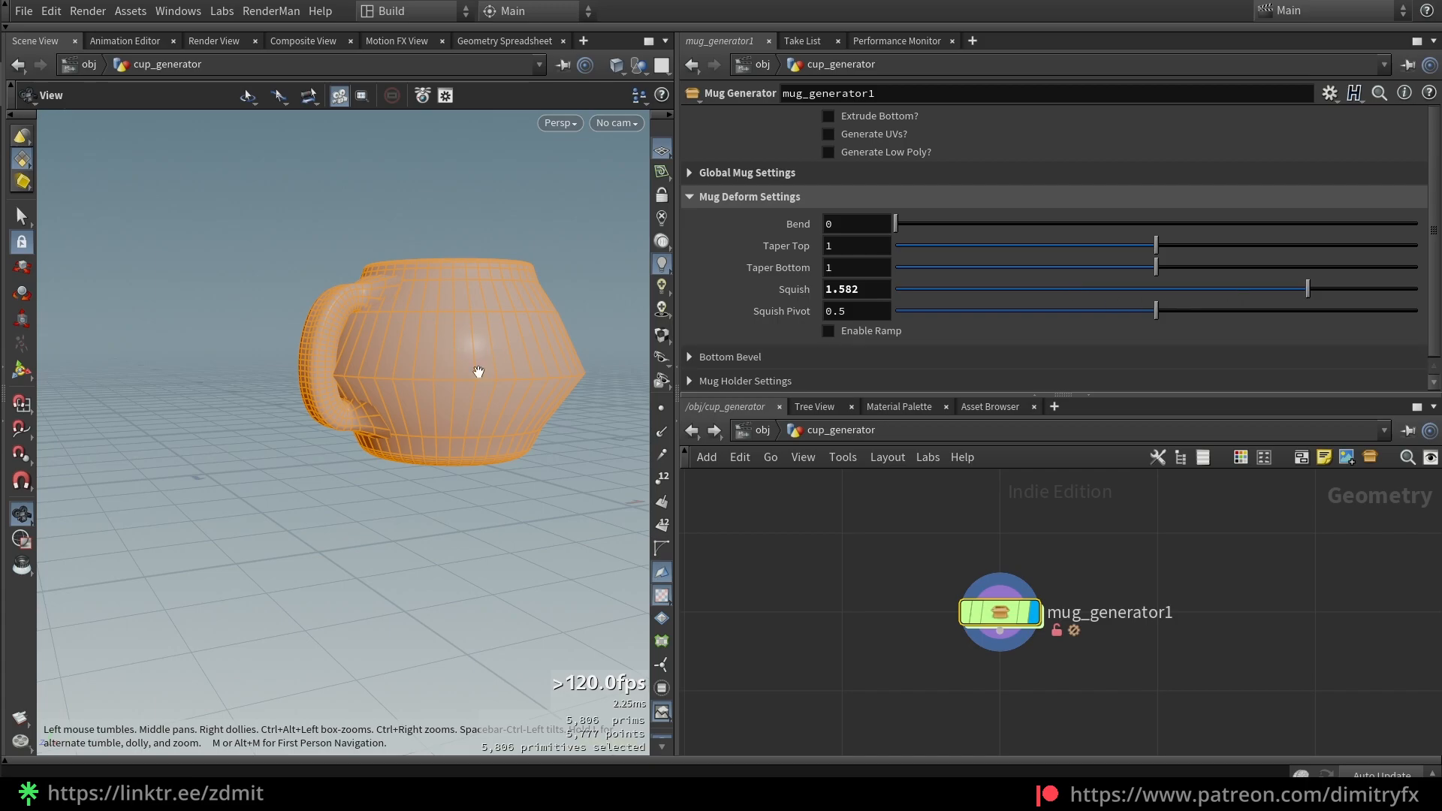
left_click_drag(1285, 288, 1147, 311)
key("ctrl+z")
key("ctrl+z")
left_click(997, 317)
left_click_drag(1053, 289, 1279, 290)
key("ctrl+z")
key("ctrl+z")
key("ctrl+z")
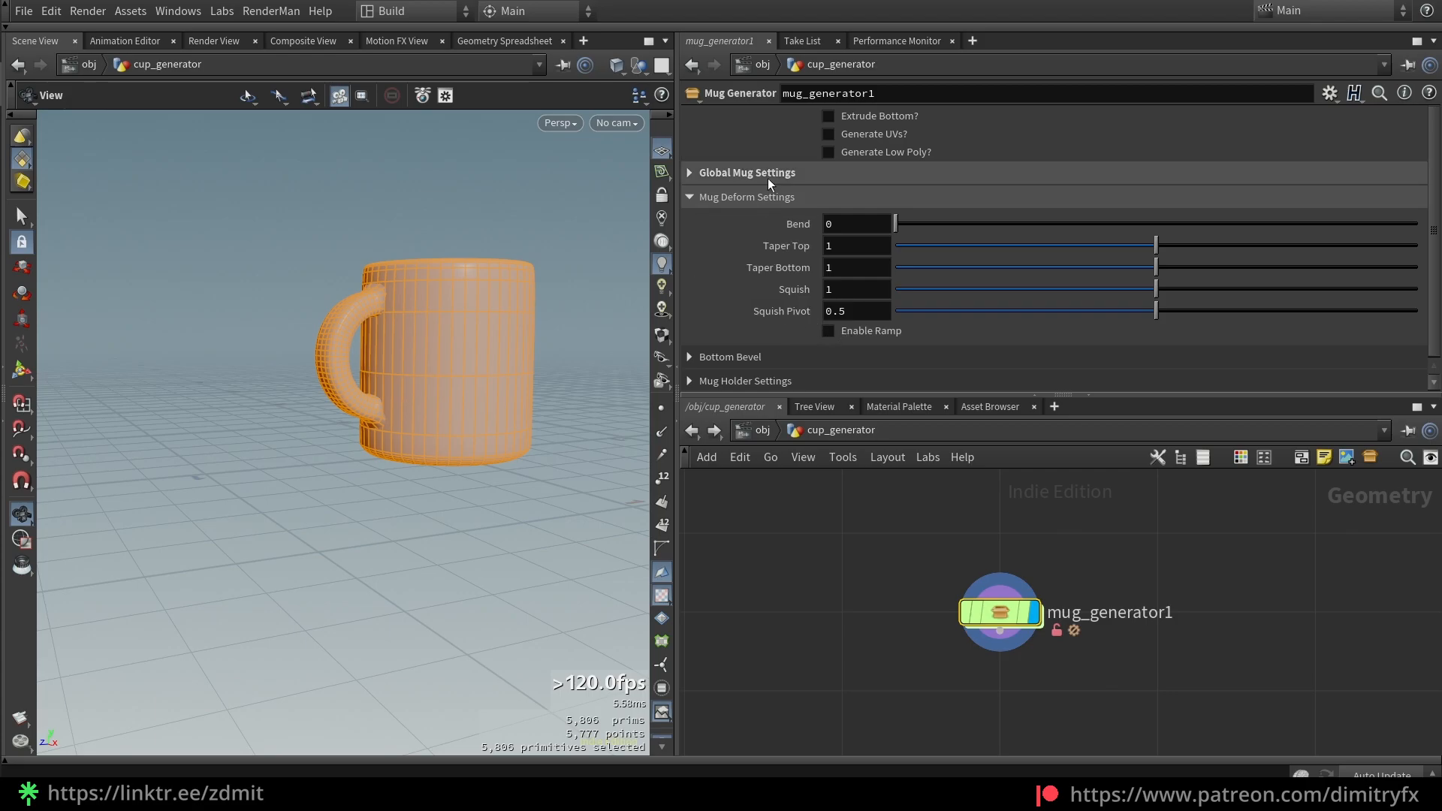
Set the bottom edge bevel to 0.01 with 4 divisions
left_click(751, 197)
left_click(732, 221)
left_click_drag(927, 254, 975, 279)
left_click_drag(486, 374, 458, 338)
left_click_drag(975, 248, 1034, 258)
key("ctrl+z")
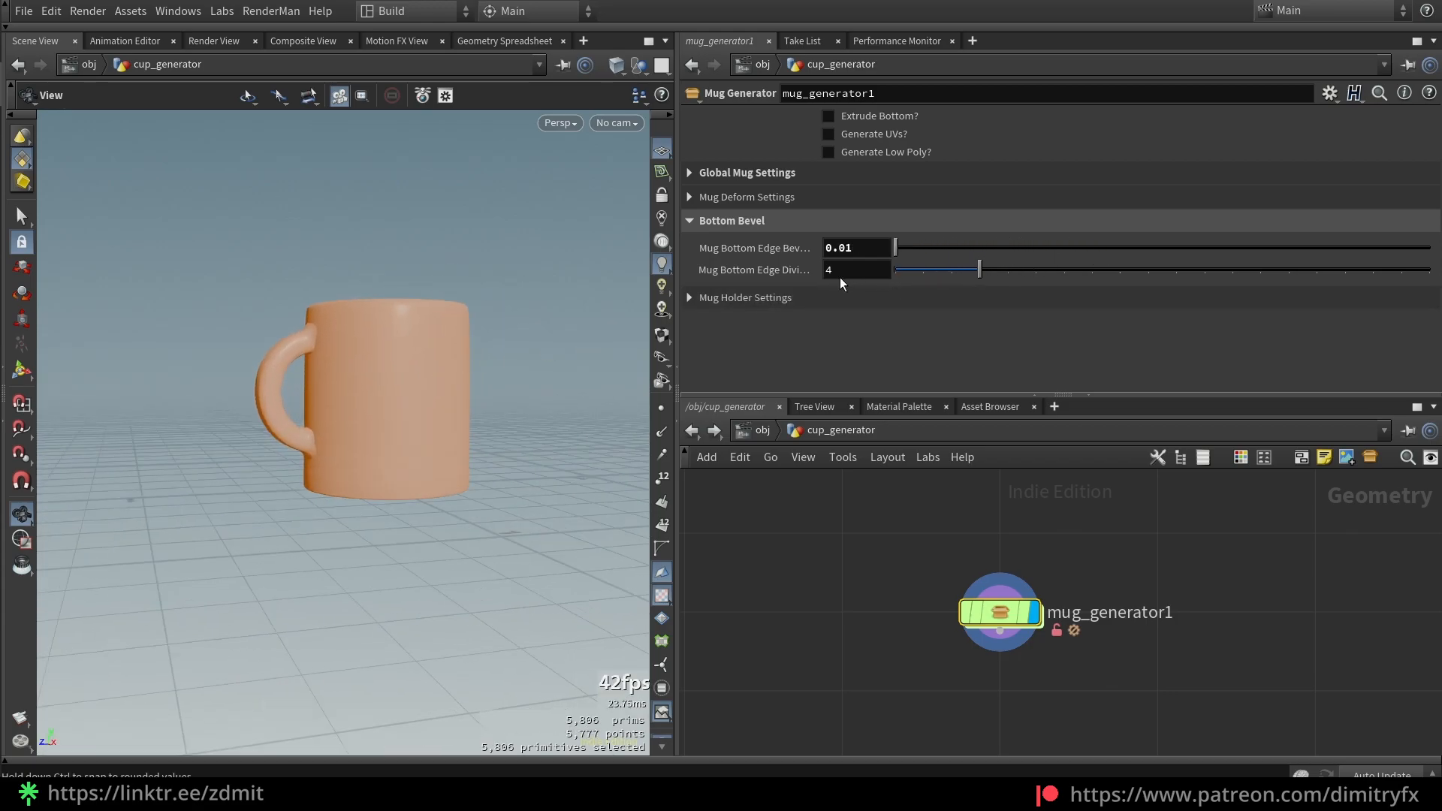
left_click(815, 299)
Try lowering the handle's top and bottom attachment points, then undo both
left_click(745, 221)
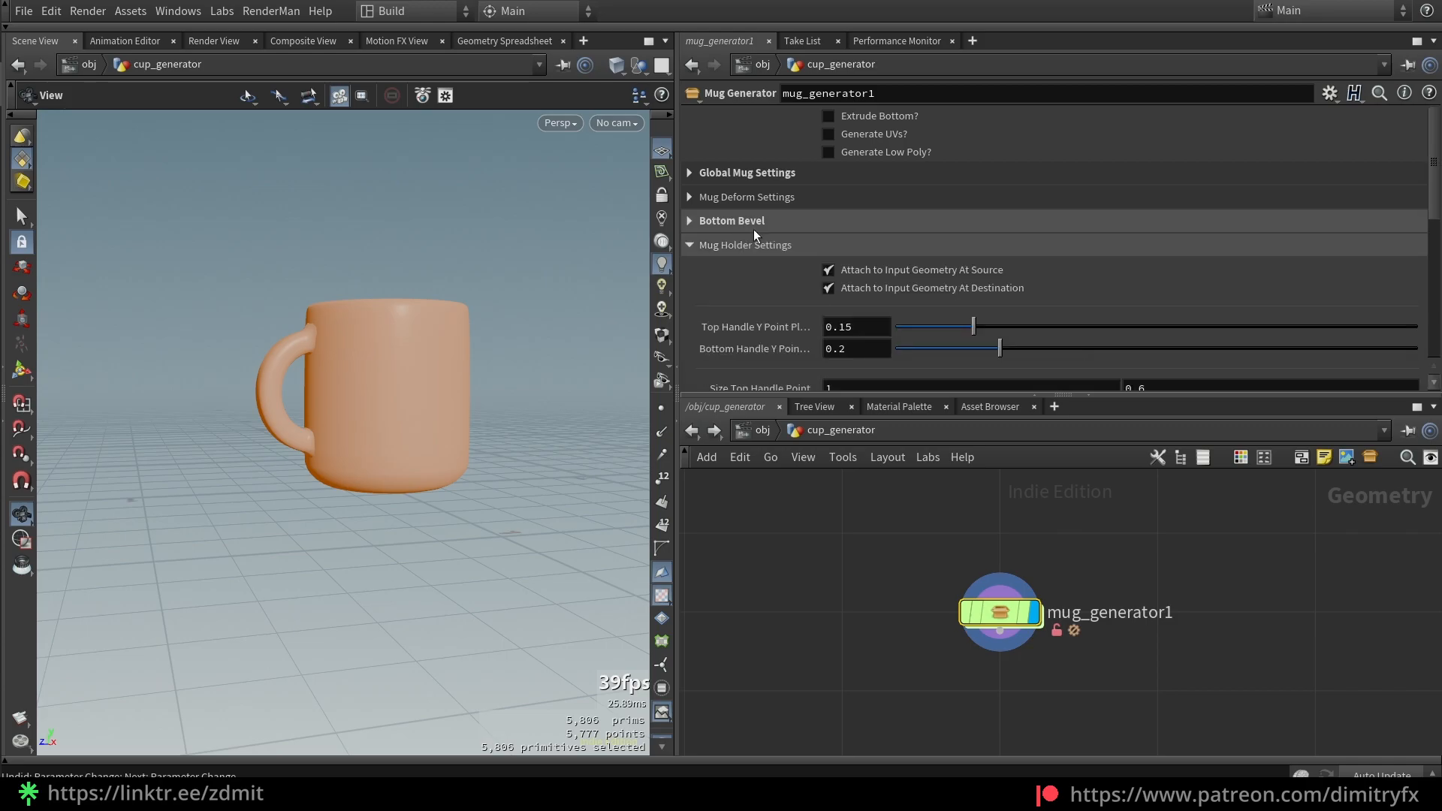
left_click_drag(971, 324, 945, 345)
key("ctrl+z")
key("ctrl+z")
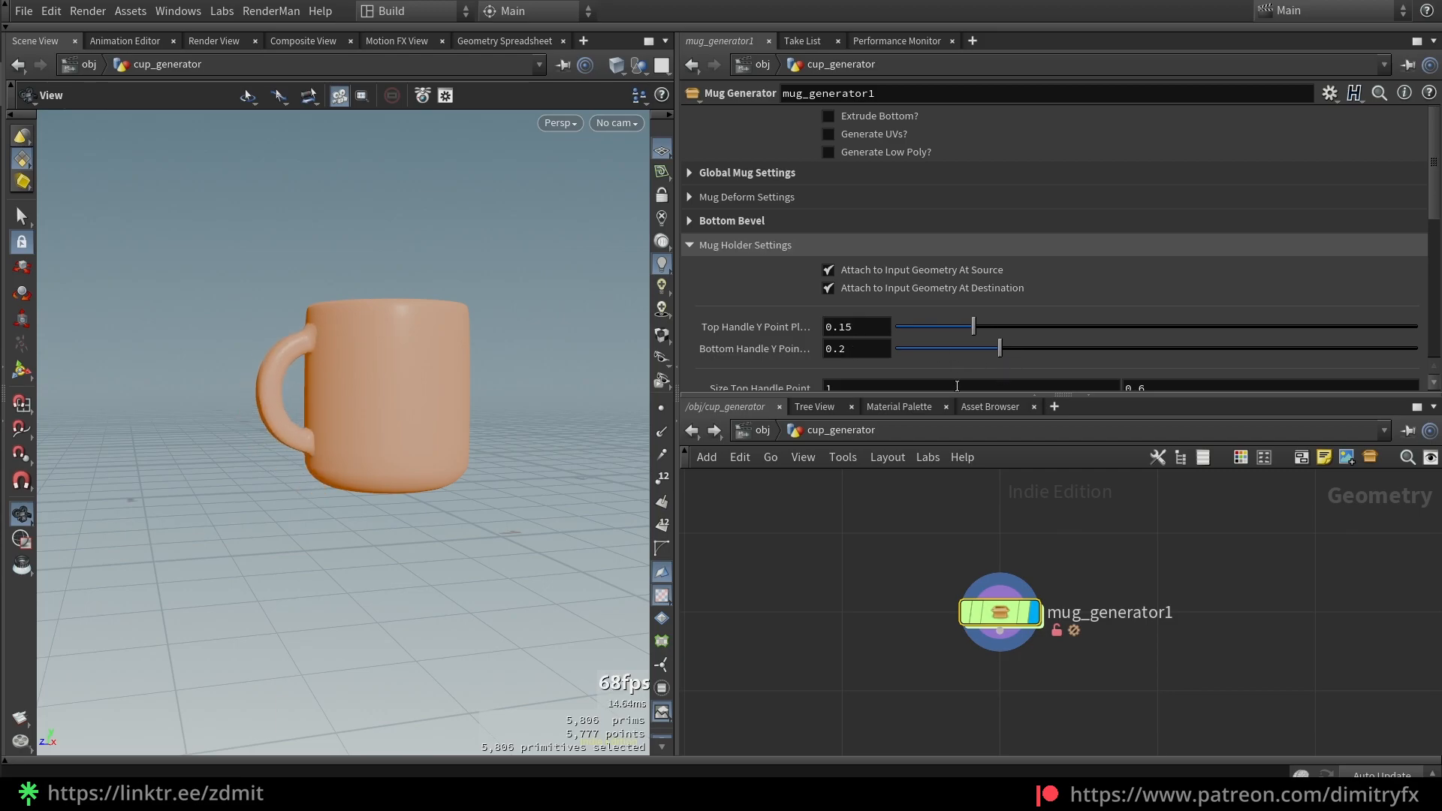
scroll(929, 331, "down", 2)
middle_click_drag(889, 295, 829, 294)
key("ctrl+z")
Show the wireframe overlay and try a thinner handle, then undo it
scroll(855, 316, "down", 2)
mouse_move(270, 301)
left_mouse_down()
mouse_move(386, 429)
mouse_move(345, 421)
left_mouse_up()
key("shift+w")
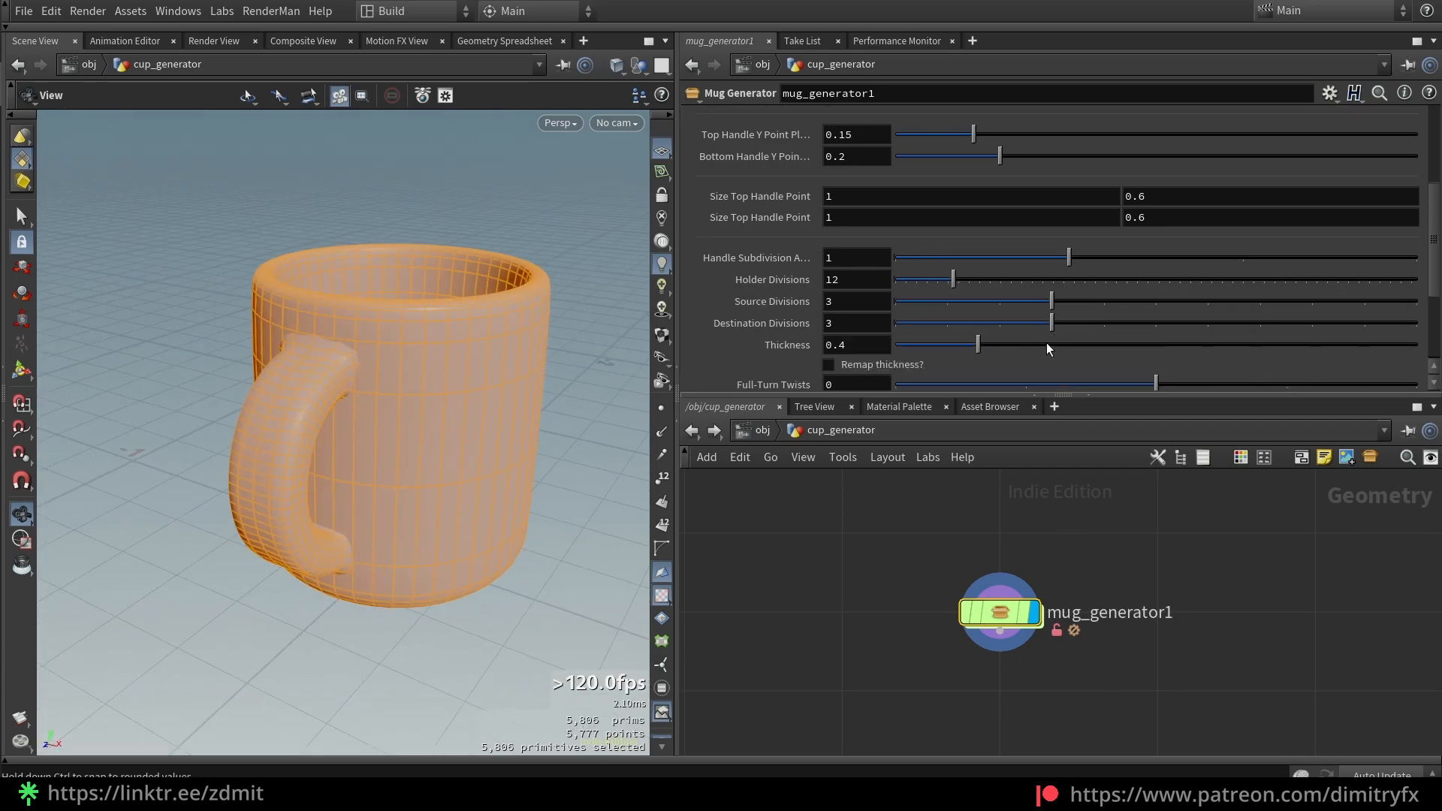
left_click_drag(980, 344, 940, 342)
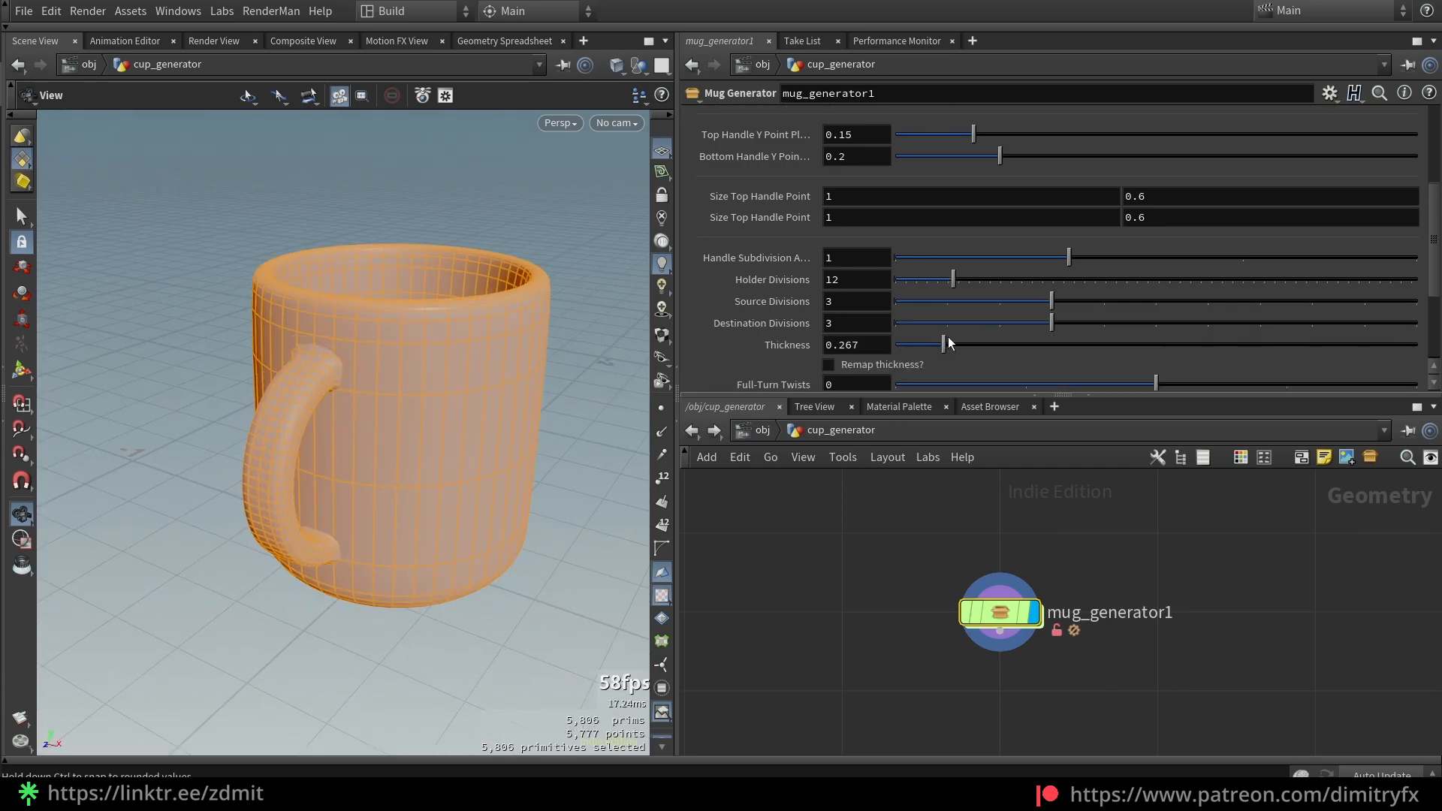
key("ctrl+z")
Twist the handle -2 turns with a remapped twist ramp, then undo all twist back to 0
scroll(981, 331, "down", 4)
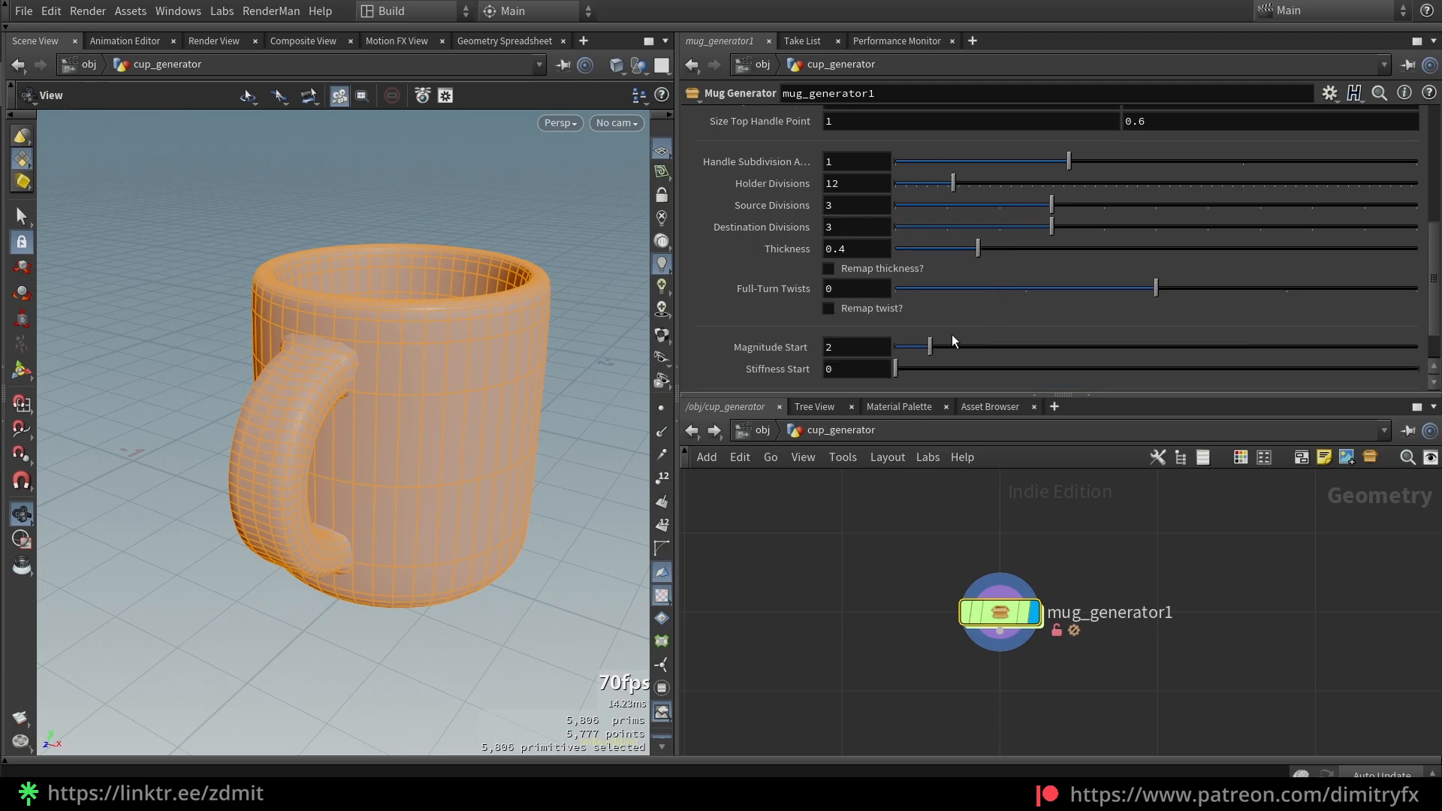
left_click_drag(1012, 296, 936, 291)
key("shift+w")
left_click_drag(387, 471, 374, 442)
left_click_drag(952, 285, 1288, 288)
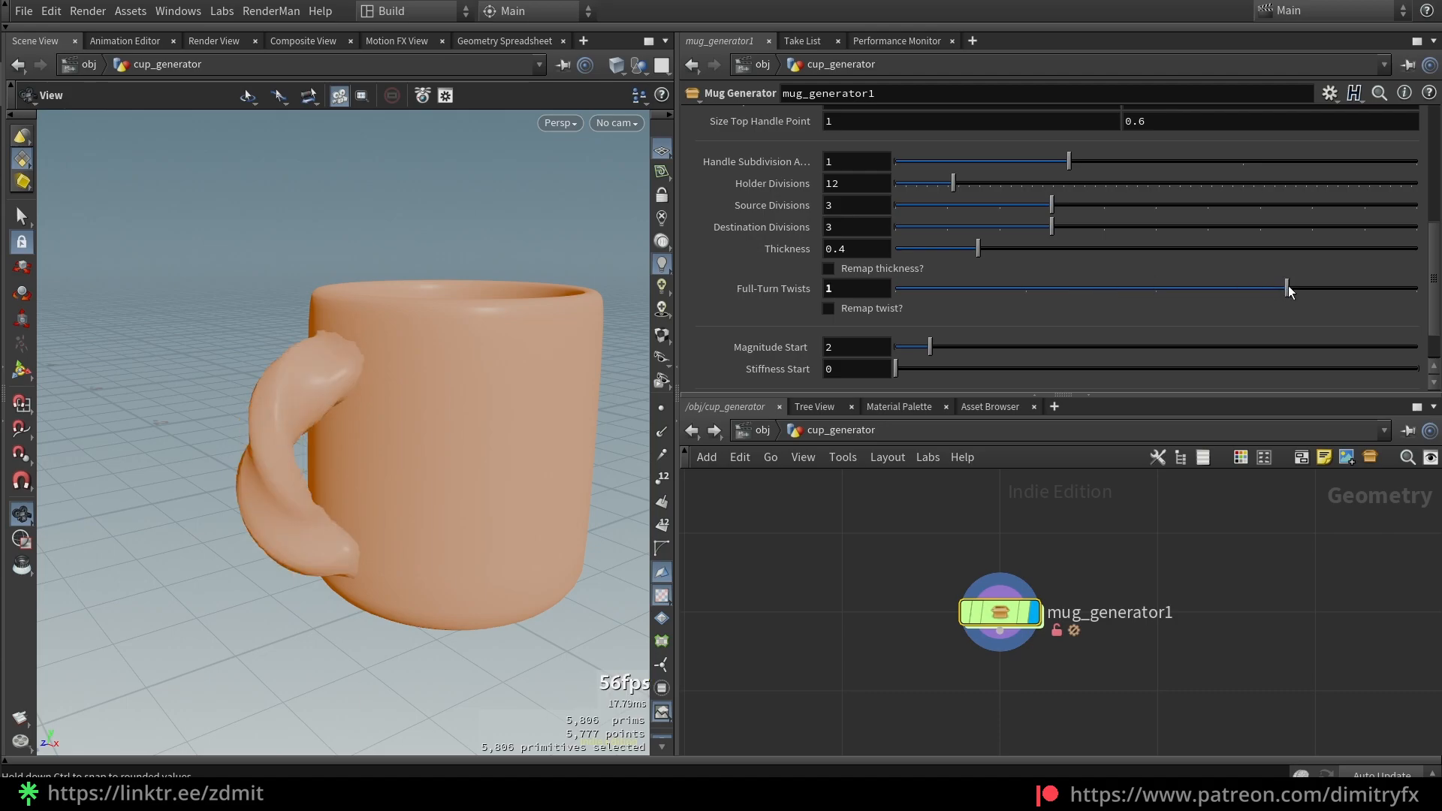
left_click(895, 310)
scroll(906, 314, "down", 4)
mouse_move(894, 281)
left_mouse_down()
mouse_move(895, 251)
mouse_move(903, 280)
left_mouse_up()
key("ctrl+z")
key("ctrl+z")
key("ctrl+z")
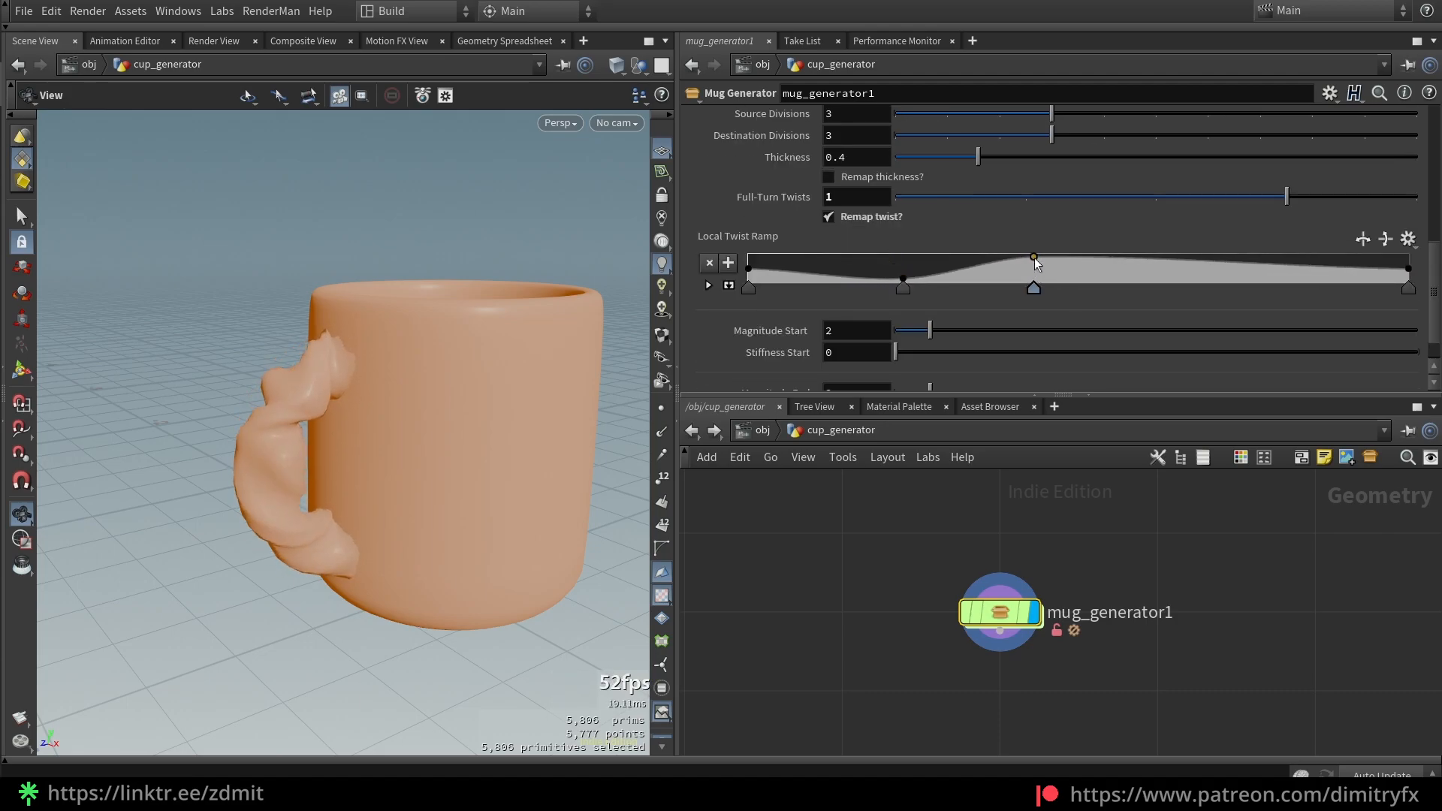
key("ctrl+z")
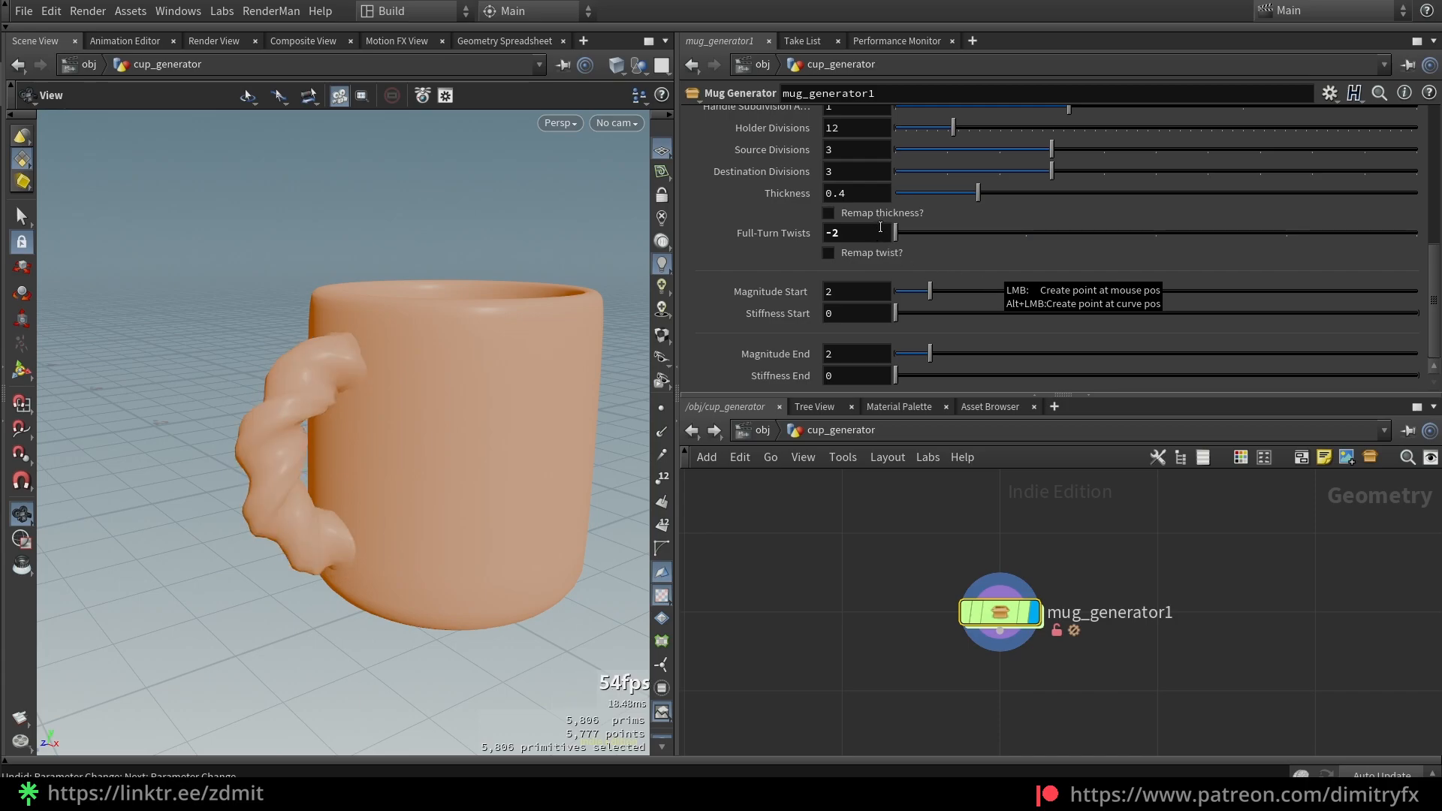
key("ctrl+z")
Push Magnitude Start to 5.97 and Stiffness Start to 0.107
left_click_drag(945, 293, 999, 290)
left_click_drag(915, 322, 905, 314)
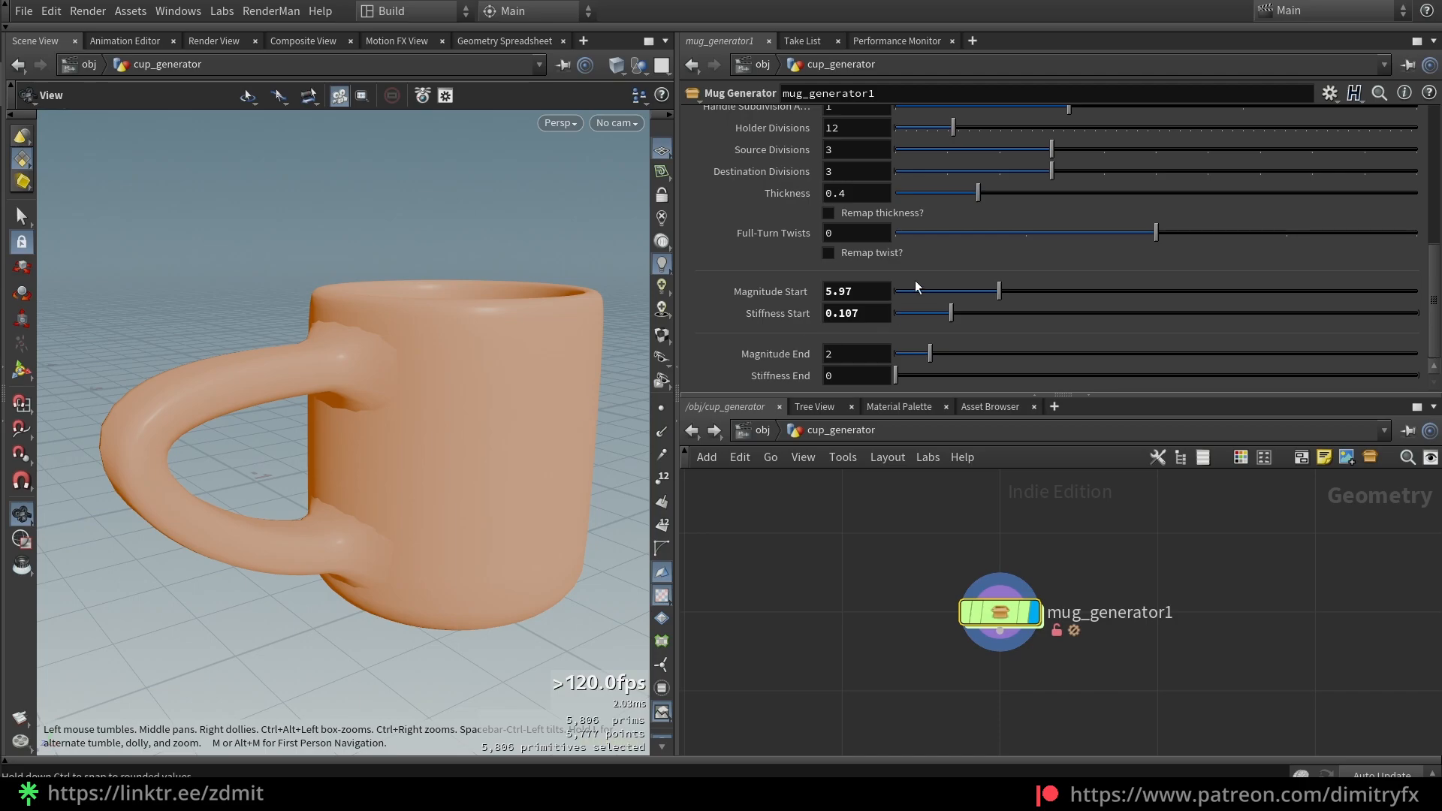
scroll(1009, 218, "up", 8)
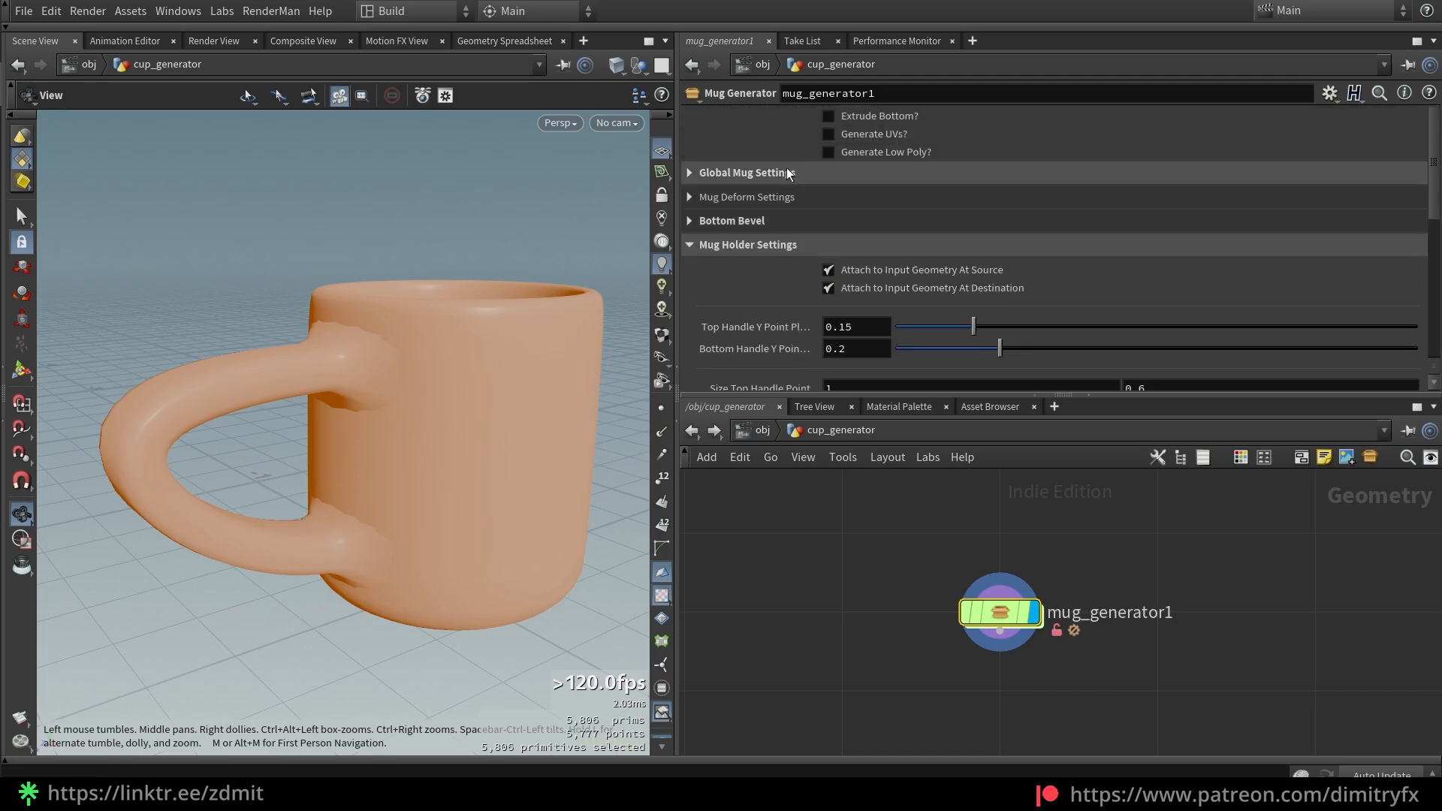
Raise the Mug Subdivision Amount to 2 for a smoother body
left_click(977, 173)
left_click_drag(1147, 264, 1283, 264)
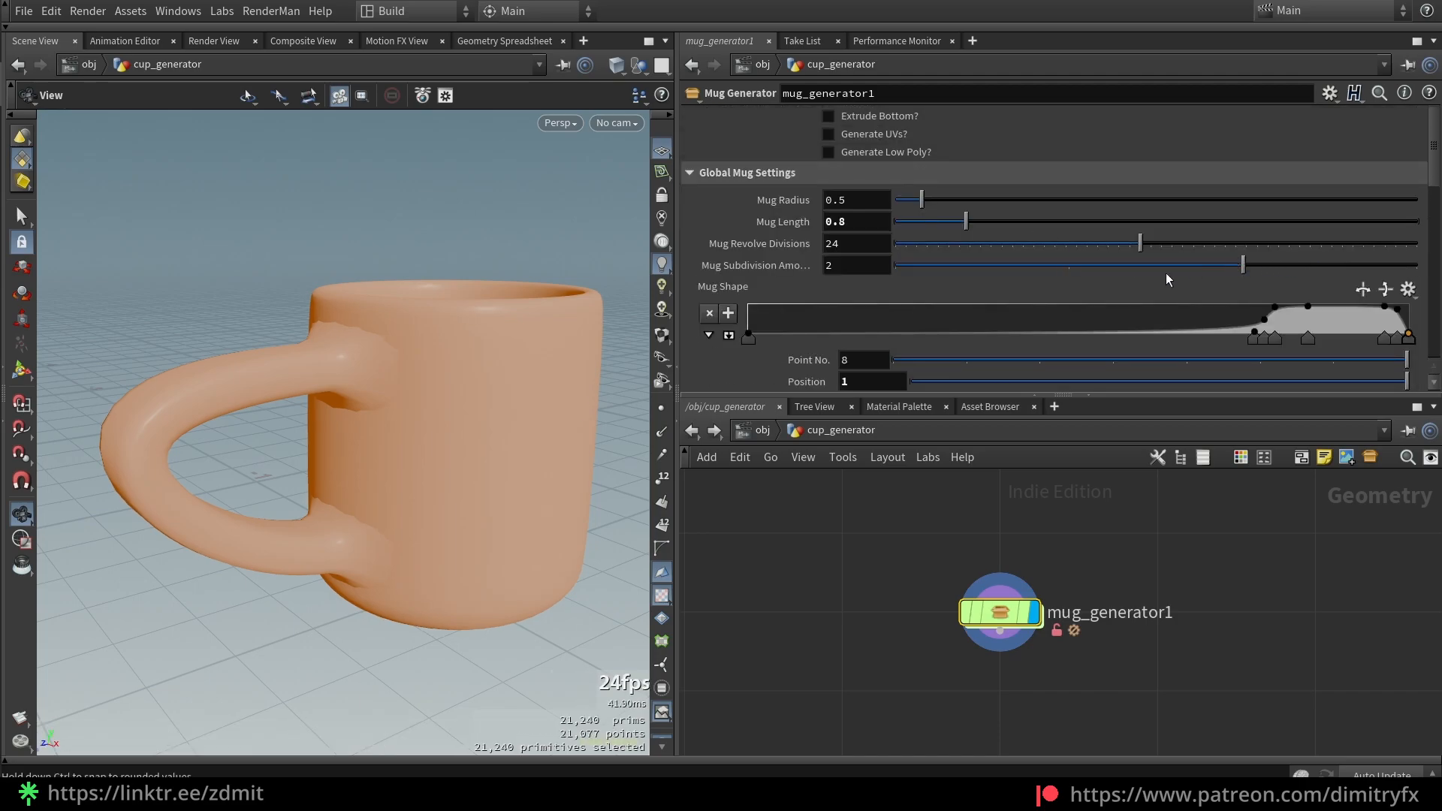
left_click(786, 173)
scroll(813, 237, "down", 3)
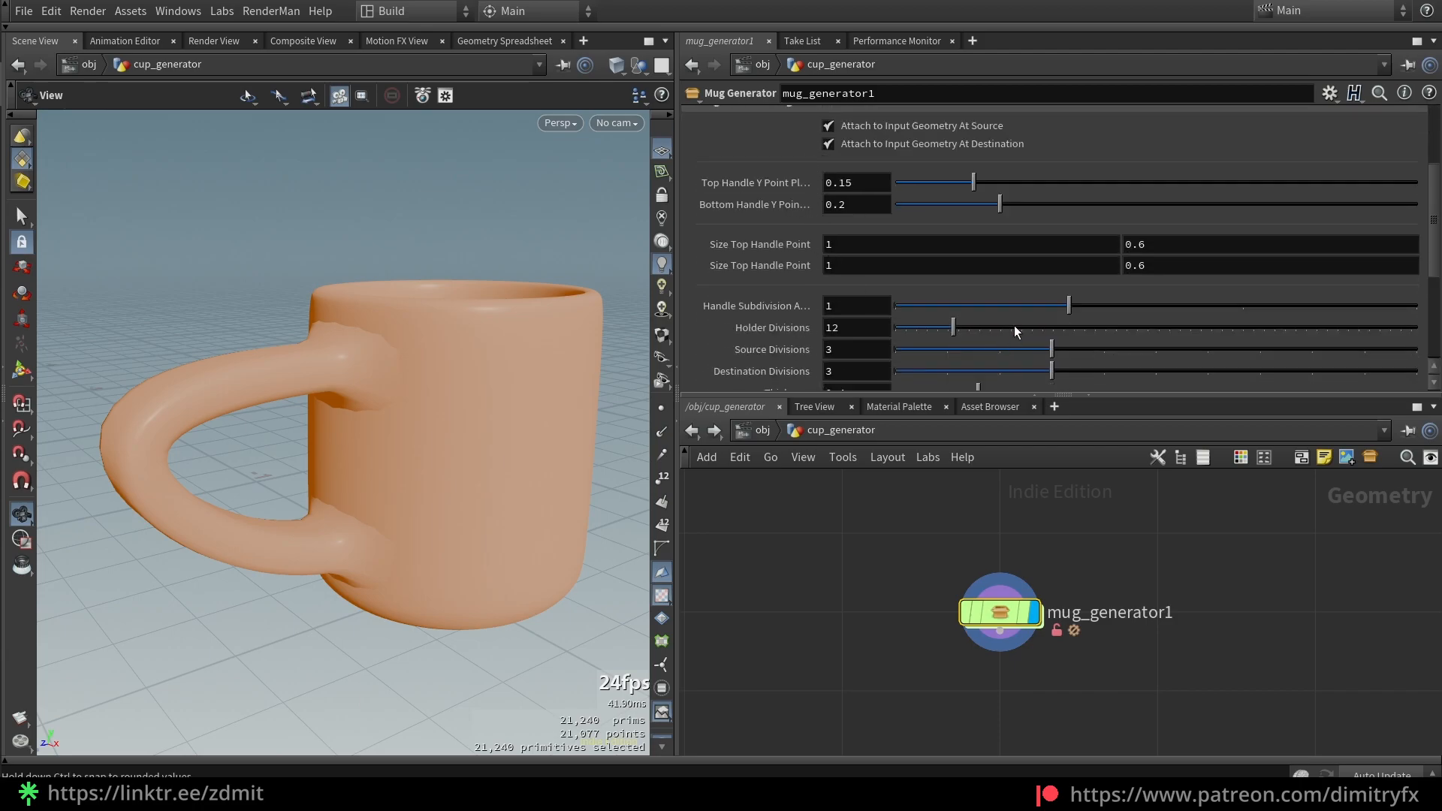
left_click_drag(1214, 302, 1057, 300)
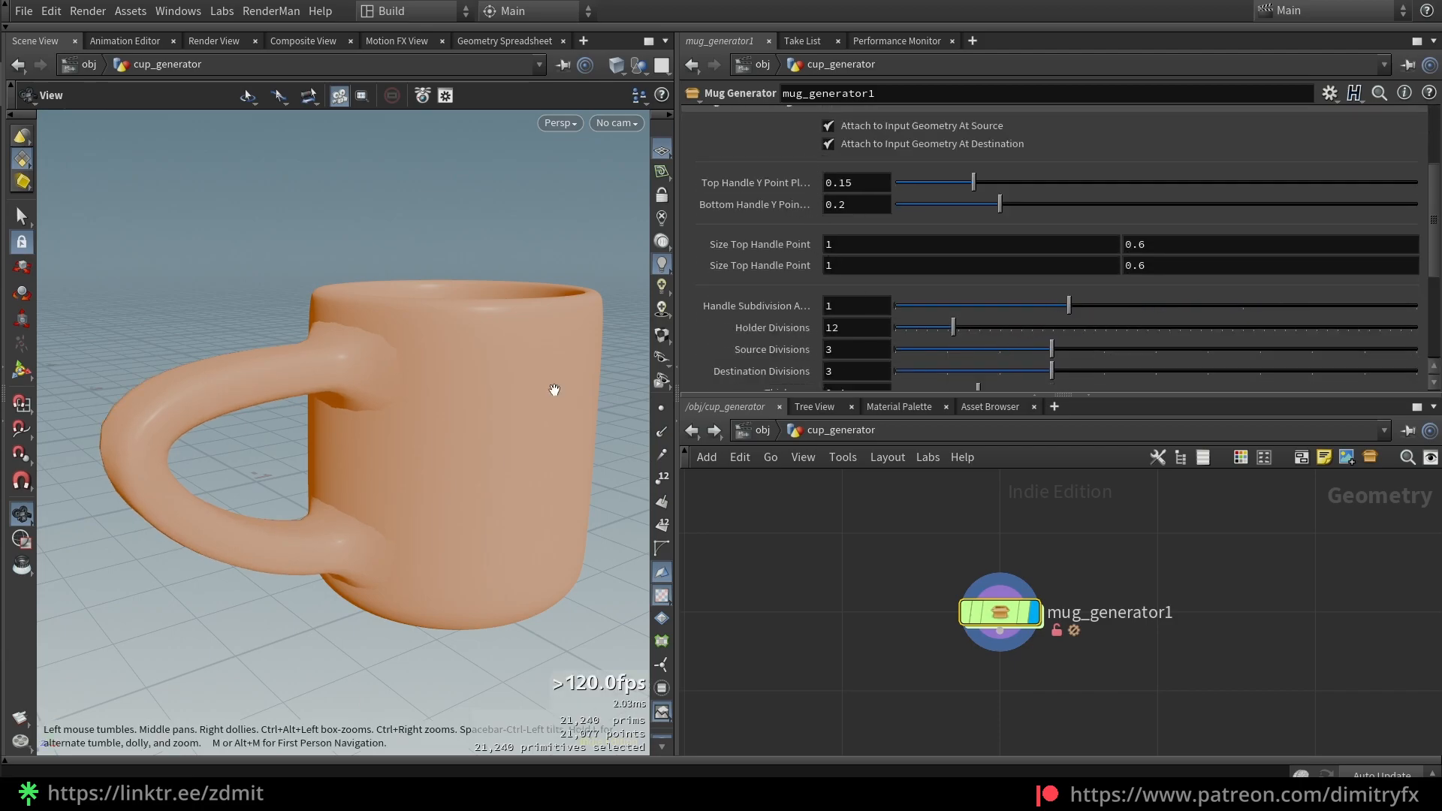
scroll(882, 349, "down", 2)
scroll(883, 352, "down", 2)
left_click_drag(951, 314, 990, 313)
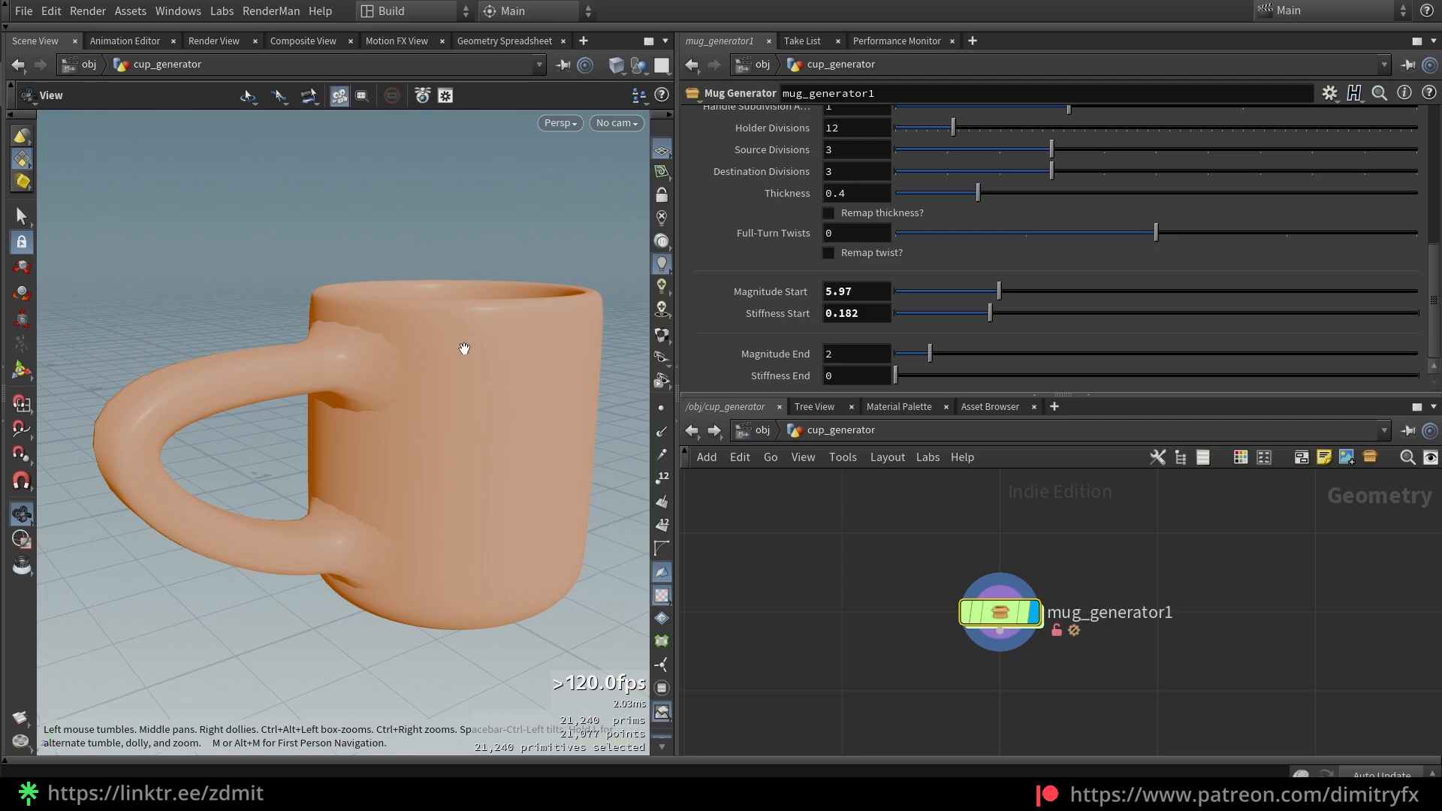
scroll(405, 337, "up", 3)
Set Handle Subdivision Amount to 2 and check the handle joint in wireframe
left_click_drag(399, 338, 387, 348)
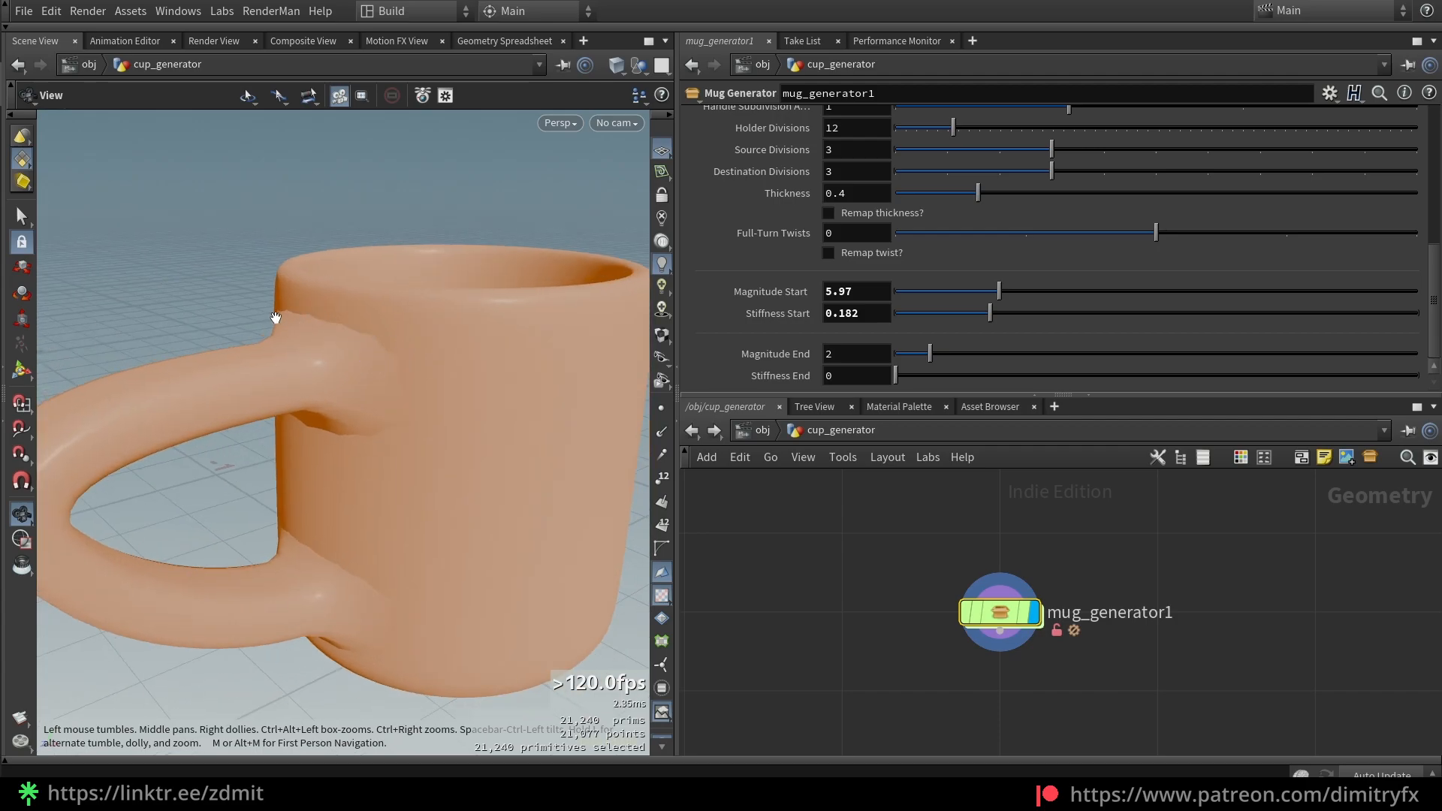
left_click_drag(347, 418, 390, 374)
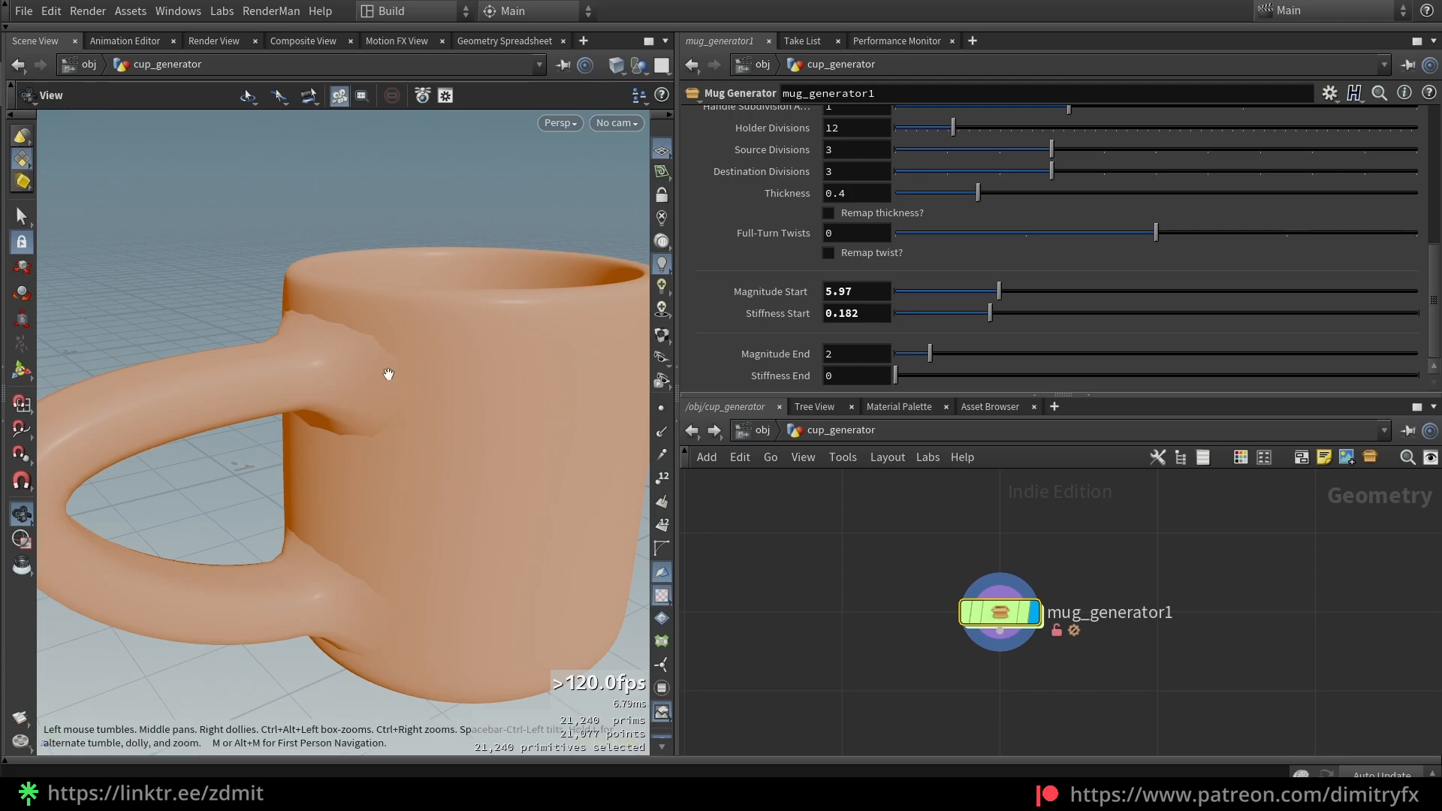
scroll(975, 259, "up", 3)
left_click(1178, 202)
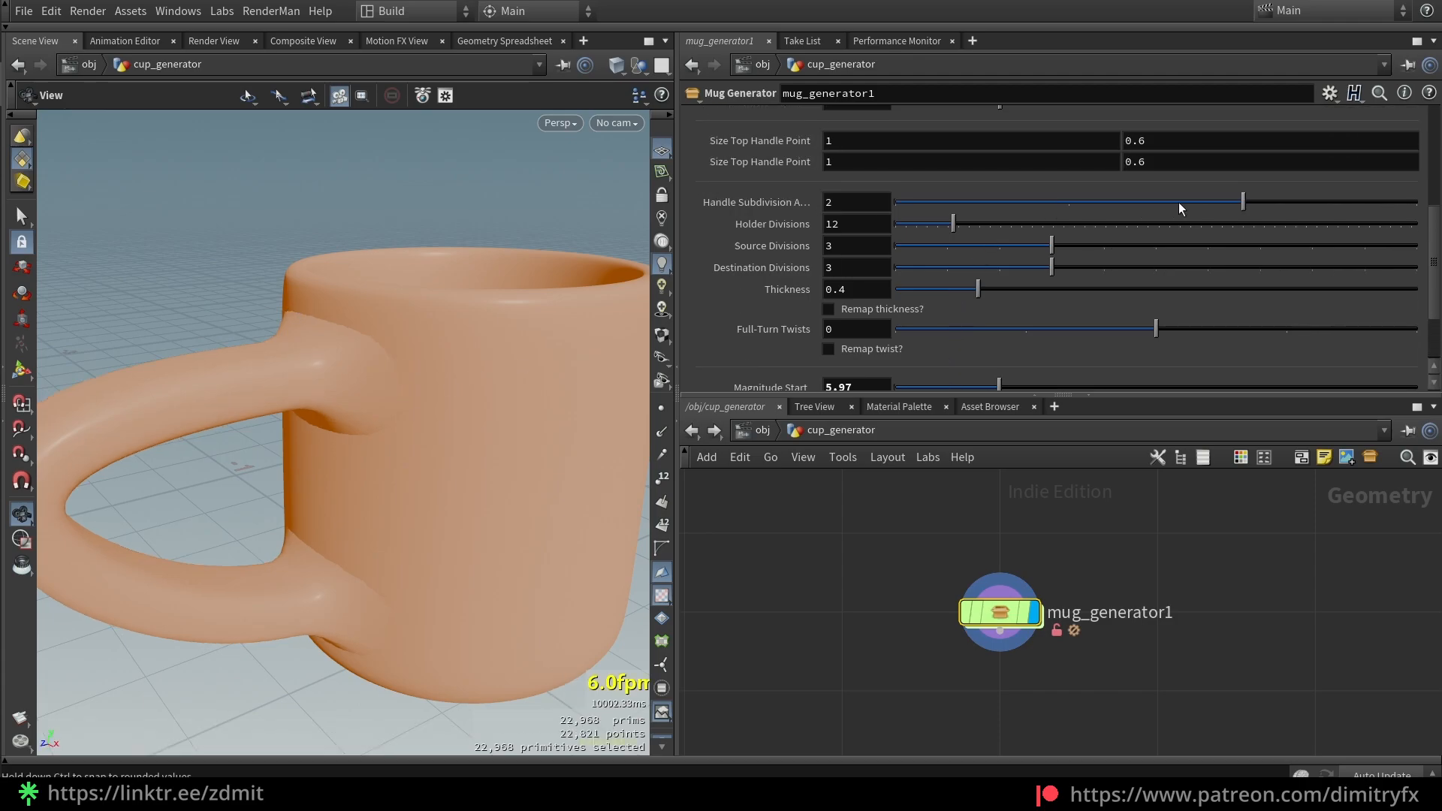
scroll(458, 406, "down", 5)
key("shift+w")
key("shift+w")
scroll(463, 403, "down", 3)
scroll(1050, 368, "down", 3)
left_click_drag(459, 356, 452, 347)
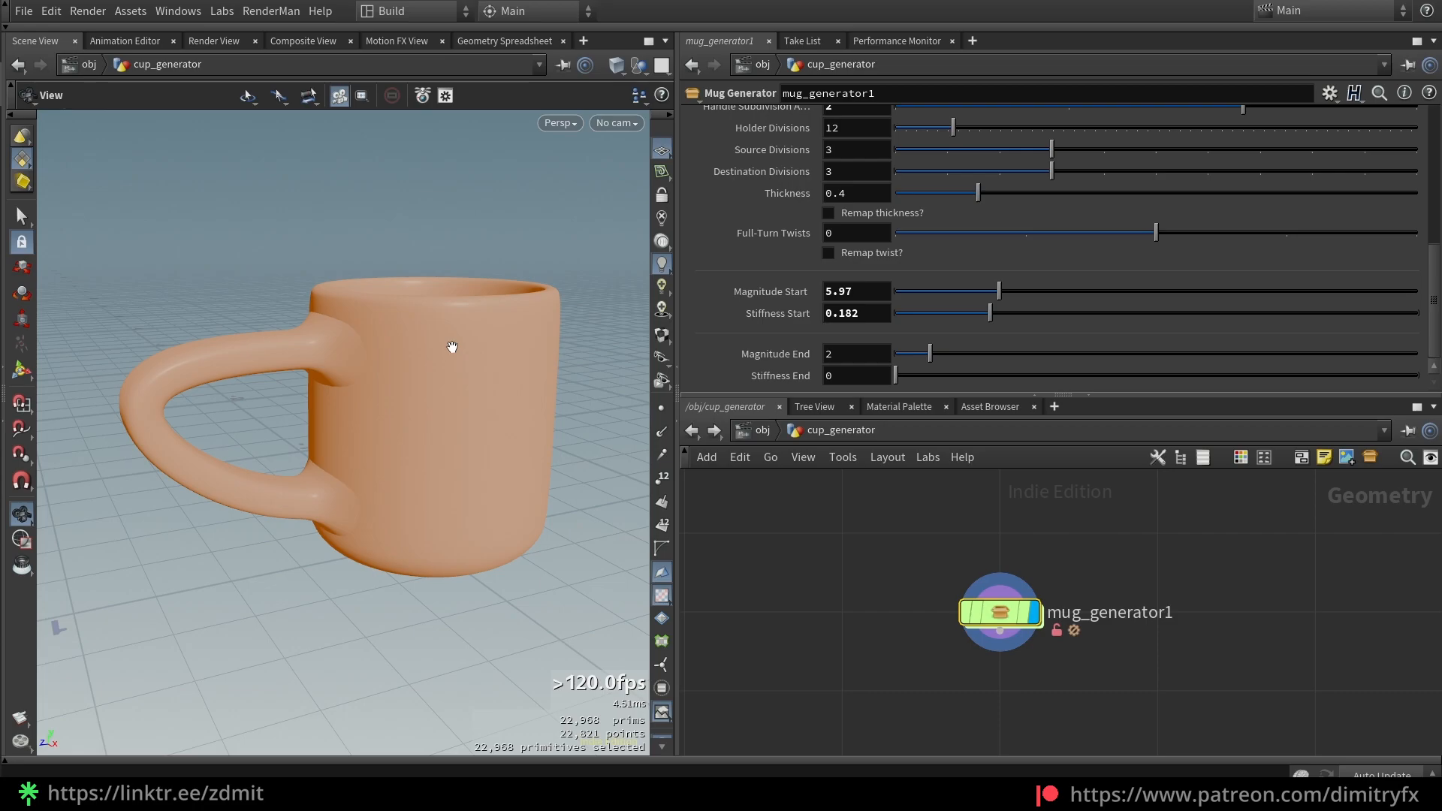
Reset Magnitude Start to 2 and Stiffness Start to 0
middle_click(857, 291, "ctrl")
middle_click(857, 313, "ctrl")
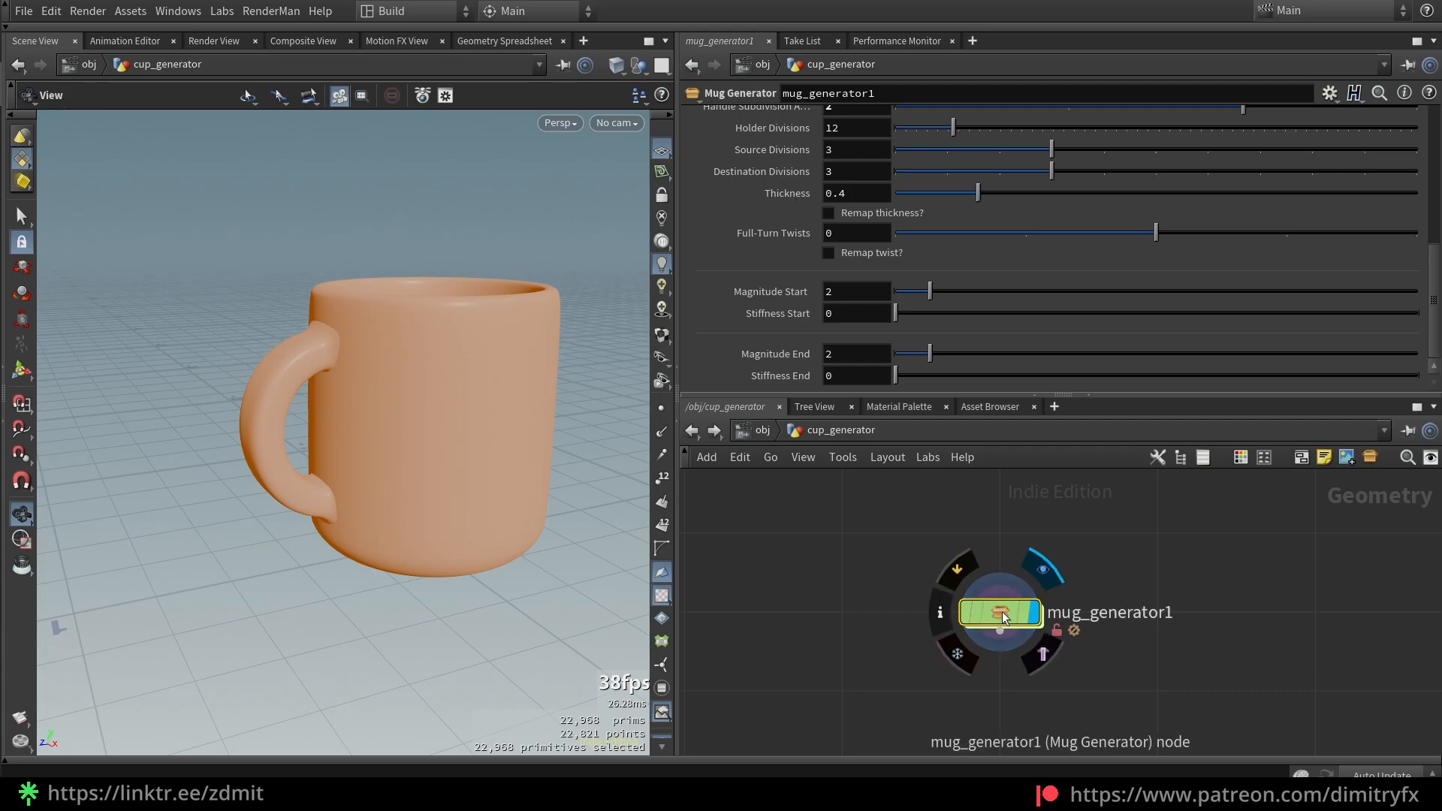
scroll(849, 295, "up", 10)
Inside mug_generator1, maximize the network and select the MUG SHAPE and MUG HANDLE nodes
left_click(771, 245)
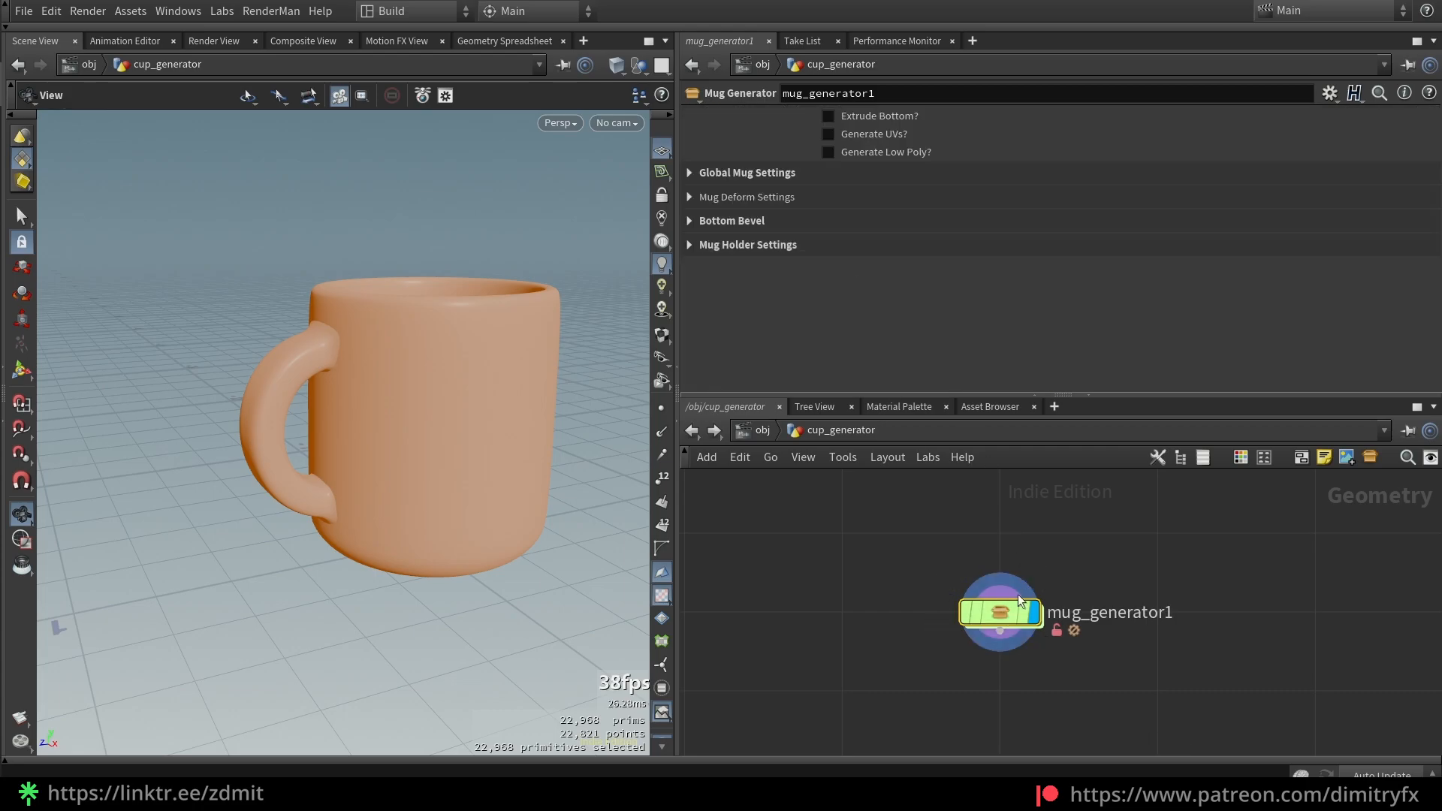
double_click(1004, 607)
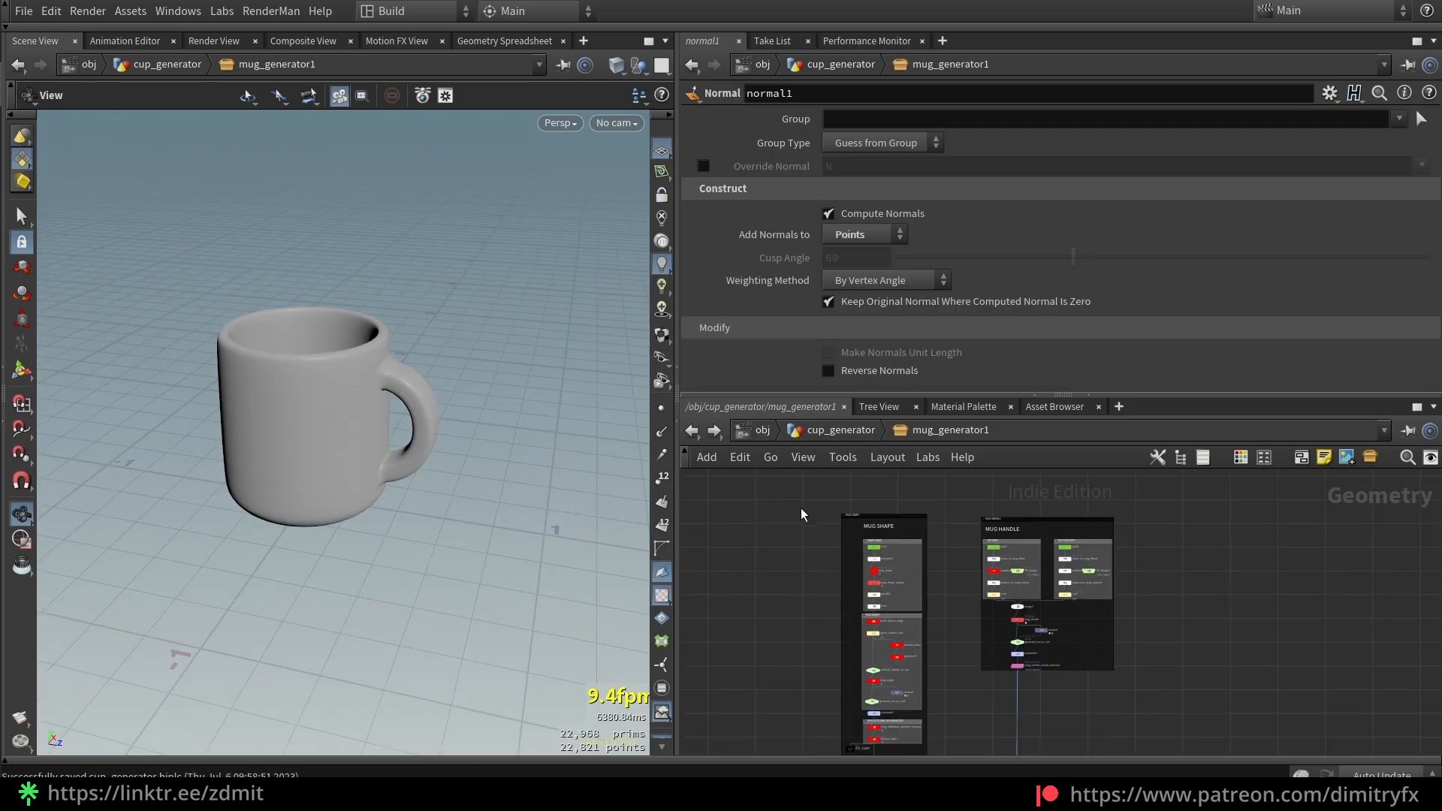
key("ctrl+b")
left_click_drag(475, 282, 603, 639)
scroll(580, 601, "up", 4)
left_click_drag(892, 448, 686, 47)
Select the LOW POLY, UV and collision_geo nodes, then restore the layout onto SHAPE BASE
middle_click_drag(805, 495, 816, 363)
scroll(753, 556, "up", 4)
left_click_drag(864, 630, 557, 543)
left_click_drag(798, 499, 556, 409)
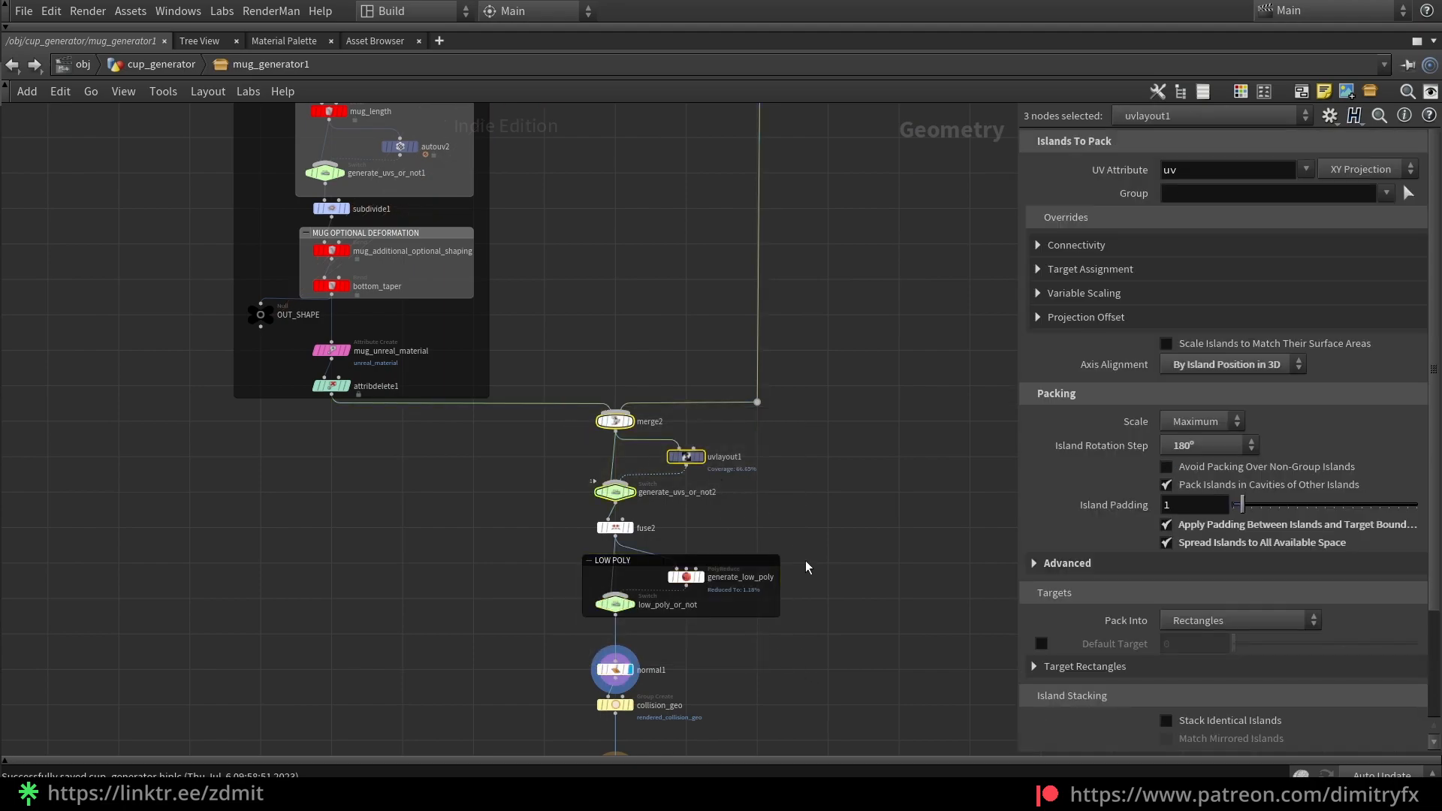
middle_click_drag(806, 562, 848, 414)
left_click_drag(749, 591, 618, 546)
scroll(742, 596, "up", 4)
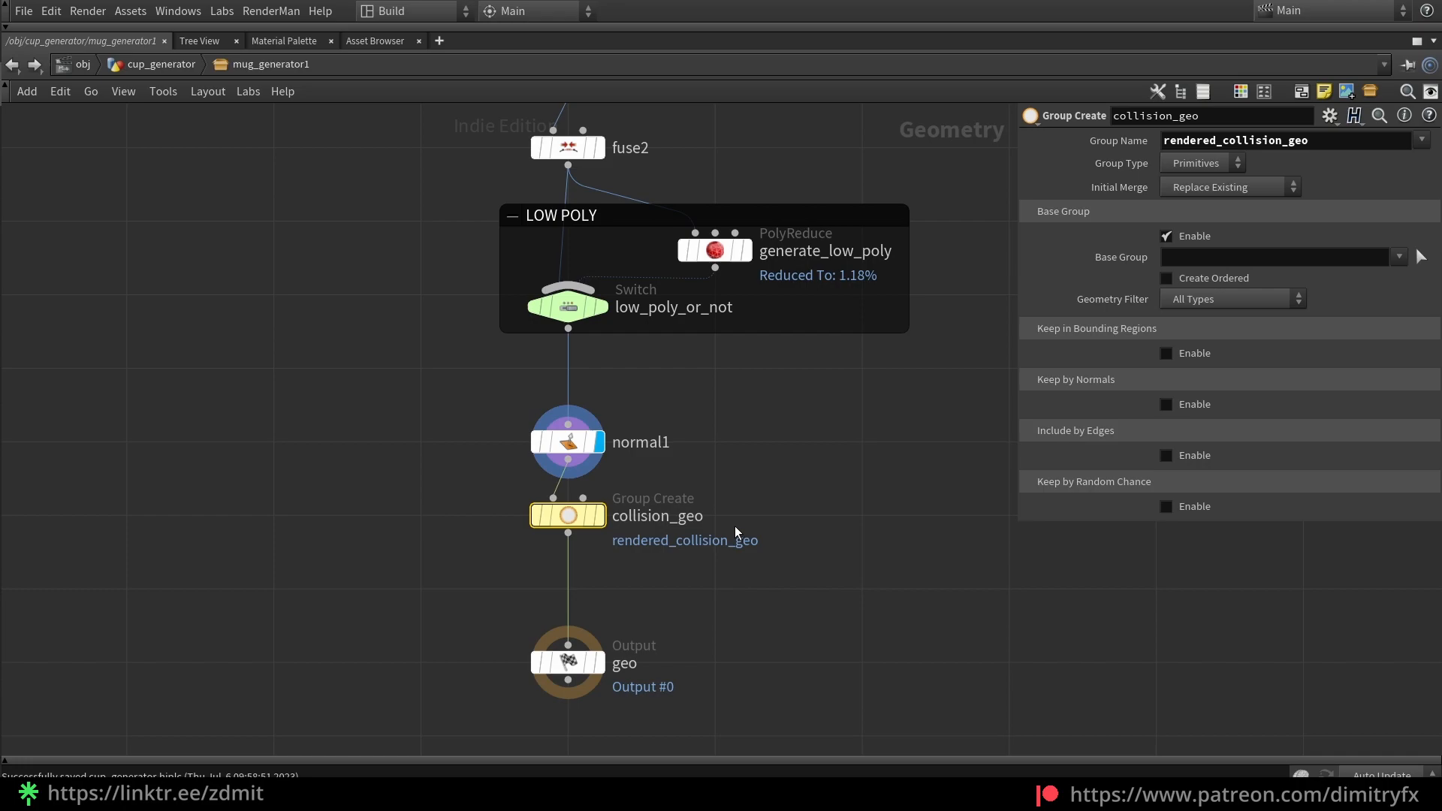
key("ctrl+b")
scroll(764, 543, "down", 6)
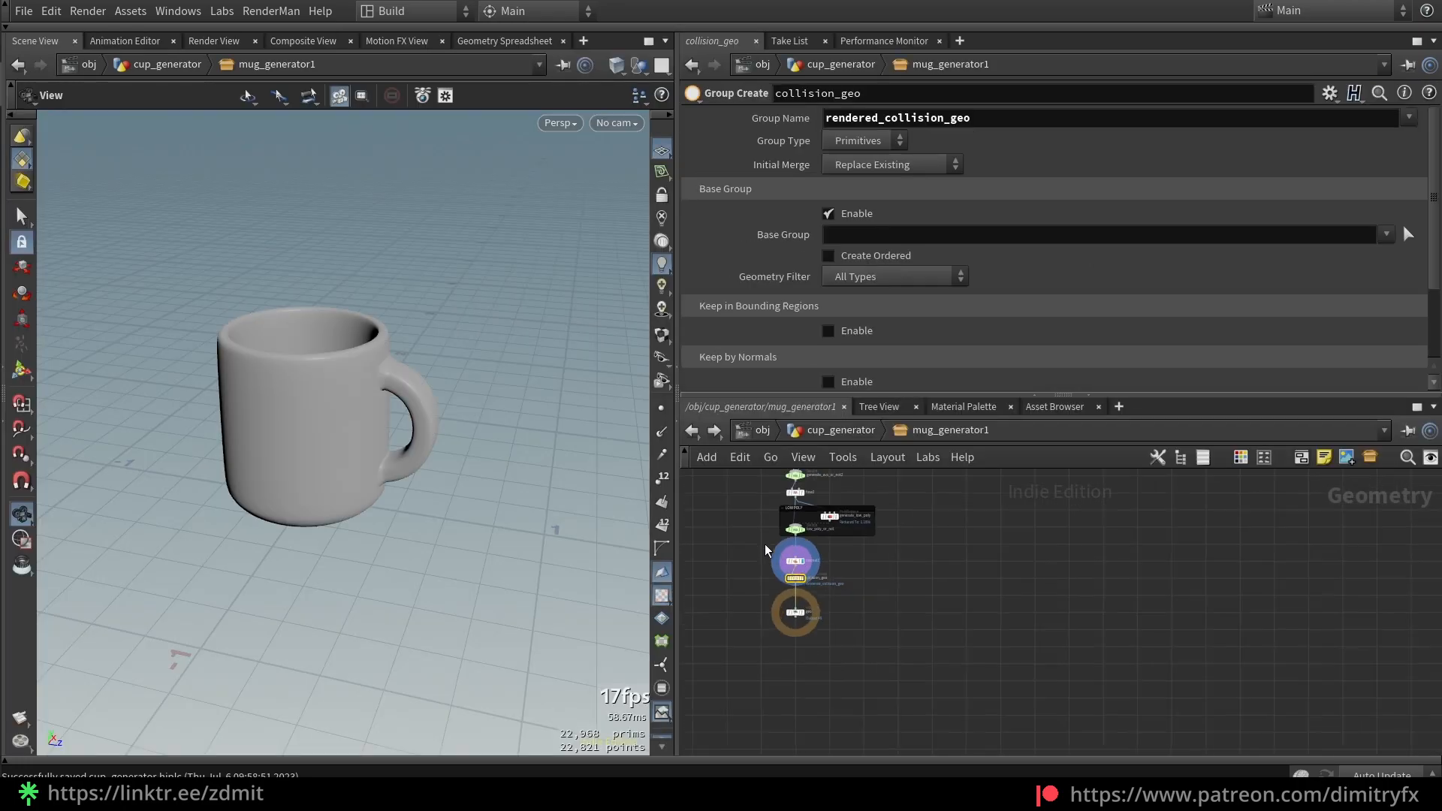
scroll(823, 645, "up", 6)
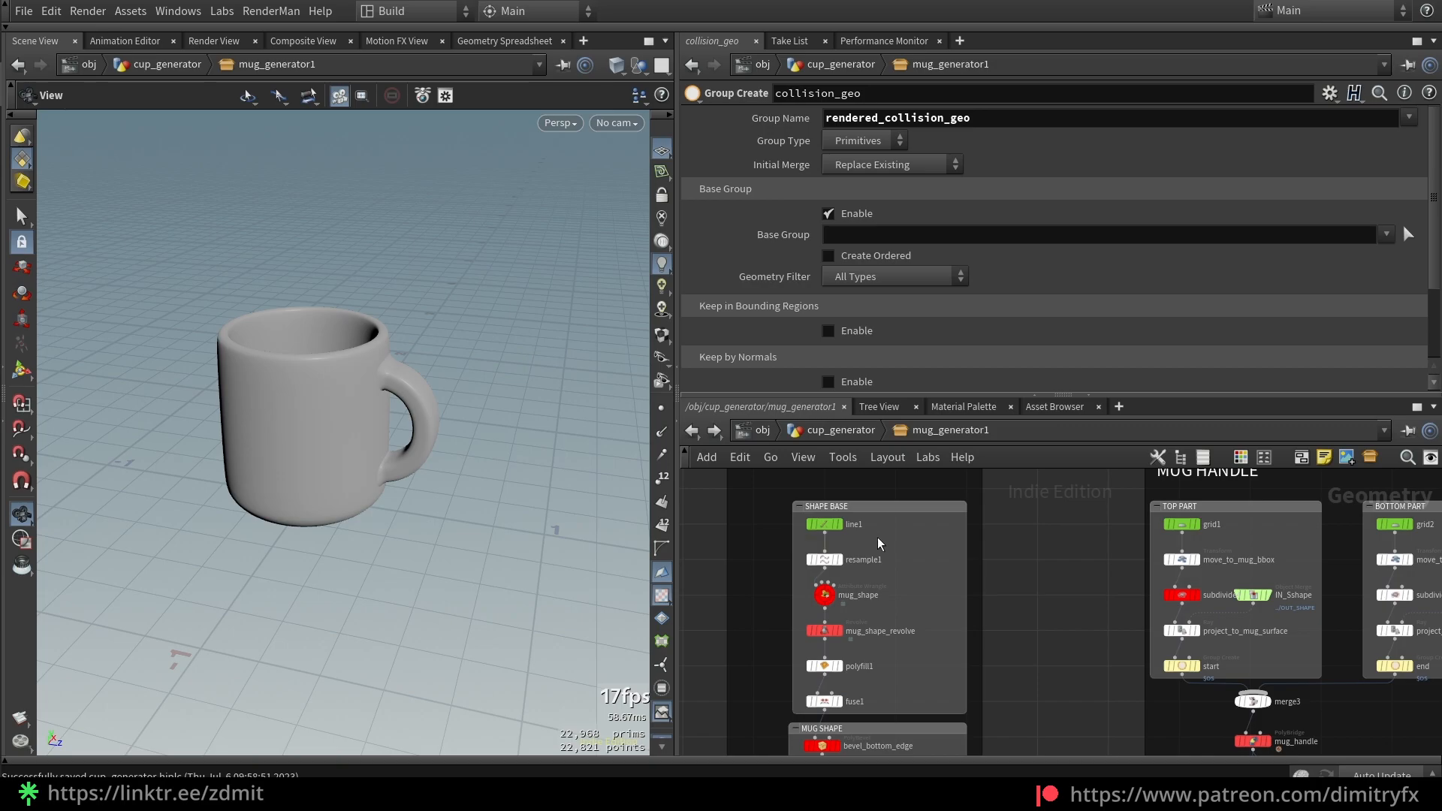
Inspect line1's direction, briefly setting Direction Y to 0 and then undoing it
left_click(833, 525)
left_click_drag(541, 515, 391, 462)
scroll(386, 461, "up", 5)
scroll(390, 457, "down", 3)
left_click_drag(1049, 163, 982, 165)
type("0")
key("Return")
mouse_move(461, 370)
left_mouse_down()
mouse_move(353, 412)
mouse_move(450, 377)
left_mouse_up()
middle_click_drag(450, 377, 436, 366)
left_click_drag(1248, 166, 1217, 188)
left_click_drag(1050, 164, 1014, 164)
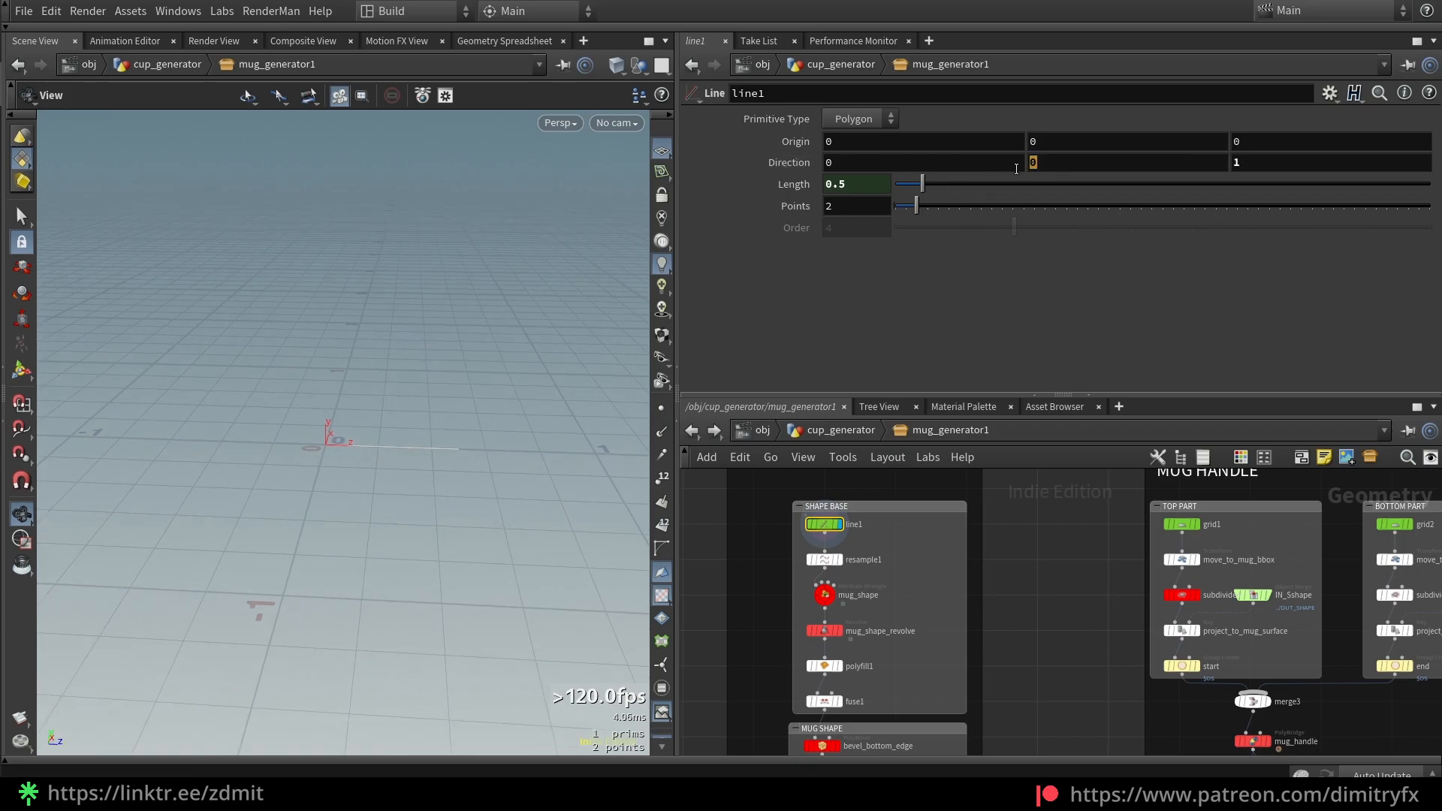
key("ctrl+z")
Display the mug_shape wrangle and review its chramp lookup in the code
scroll(772, 583, "up", 2)
left_click(922, 596)
key("r")
scroll(403, 439, "down", 1)
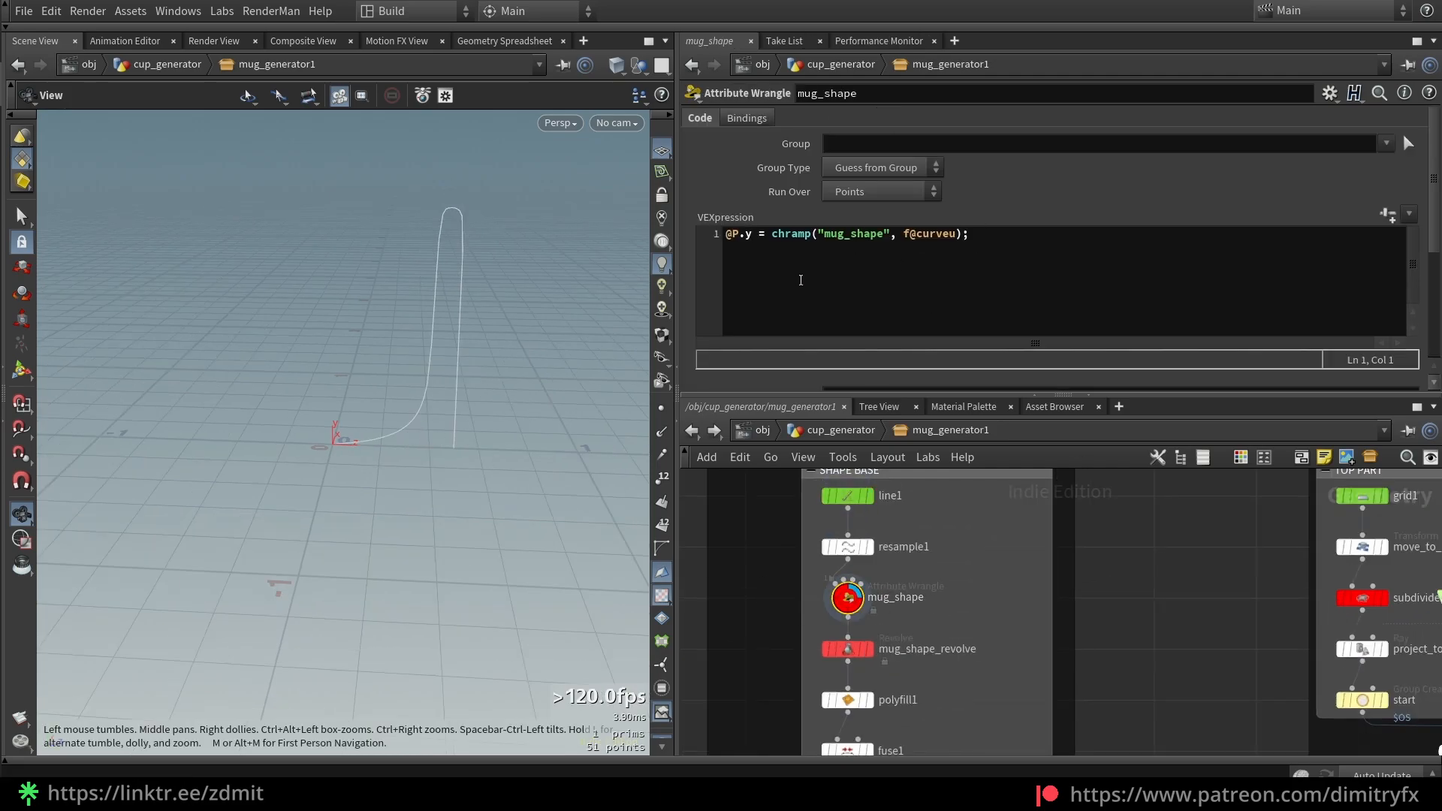
left_click_drag(777, 242, 790, 241)
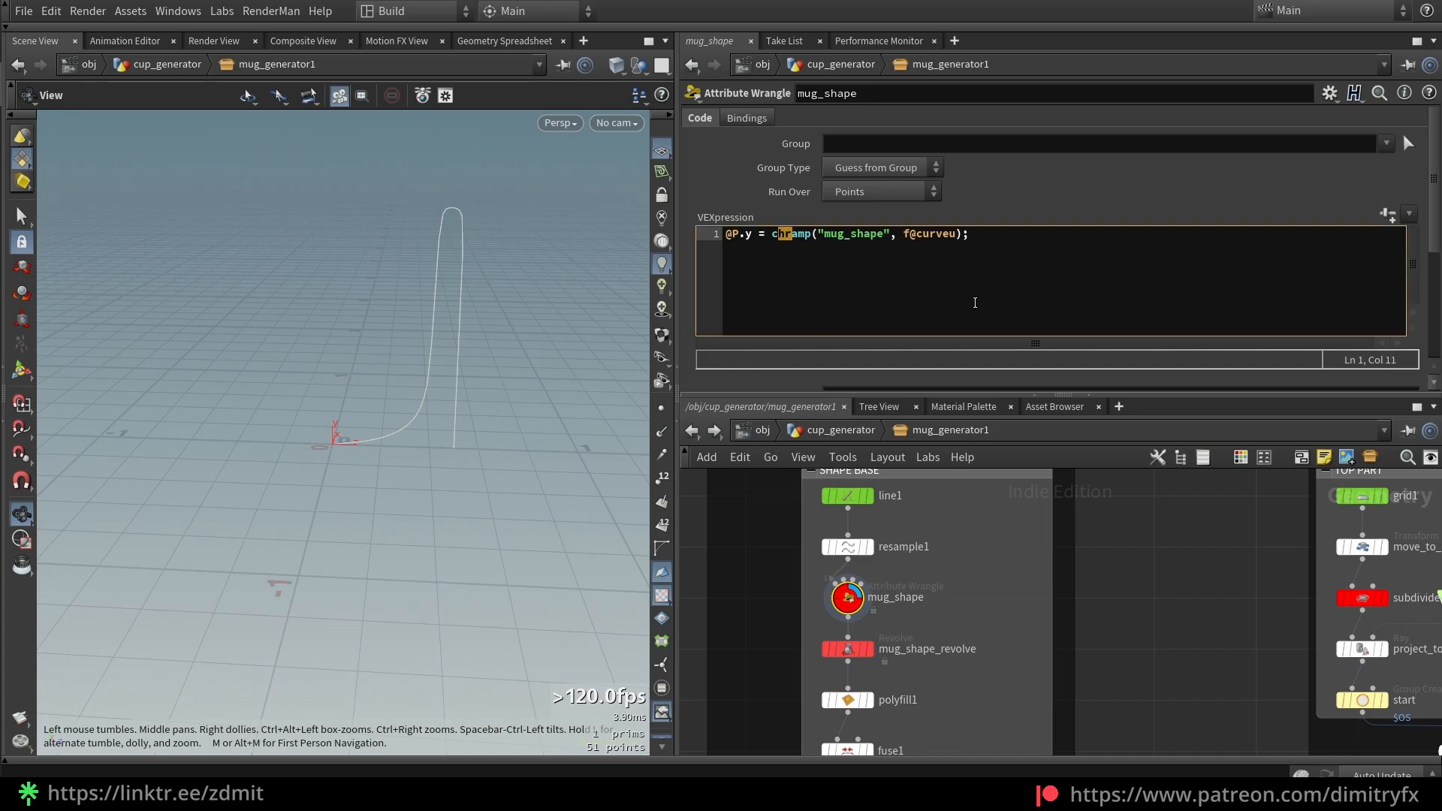
scroll(864, 364, "down", 2)
scroll(793, 330, "up", 2)
left_click(897, 272)
key("End")
Compare the straight line1 with resample1's dotted output, with point markers shown
left_click(849, 547)
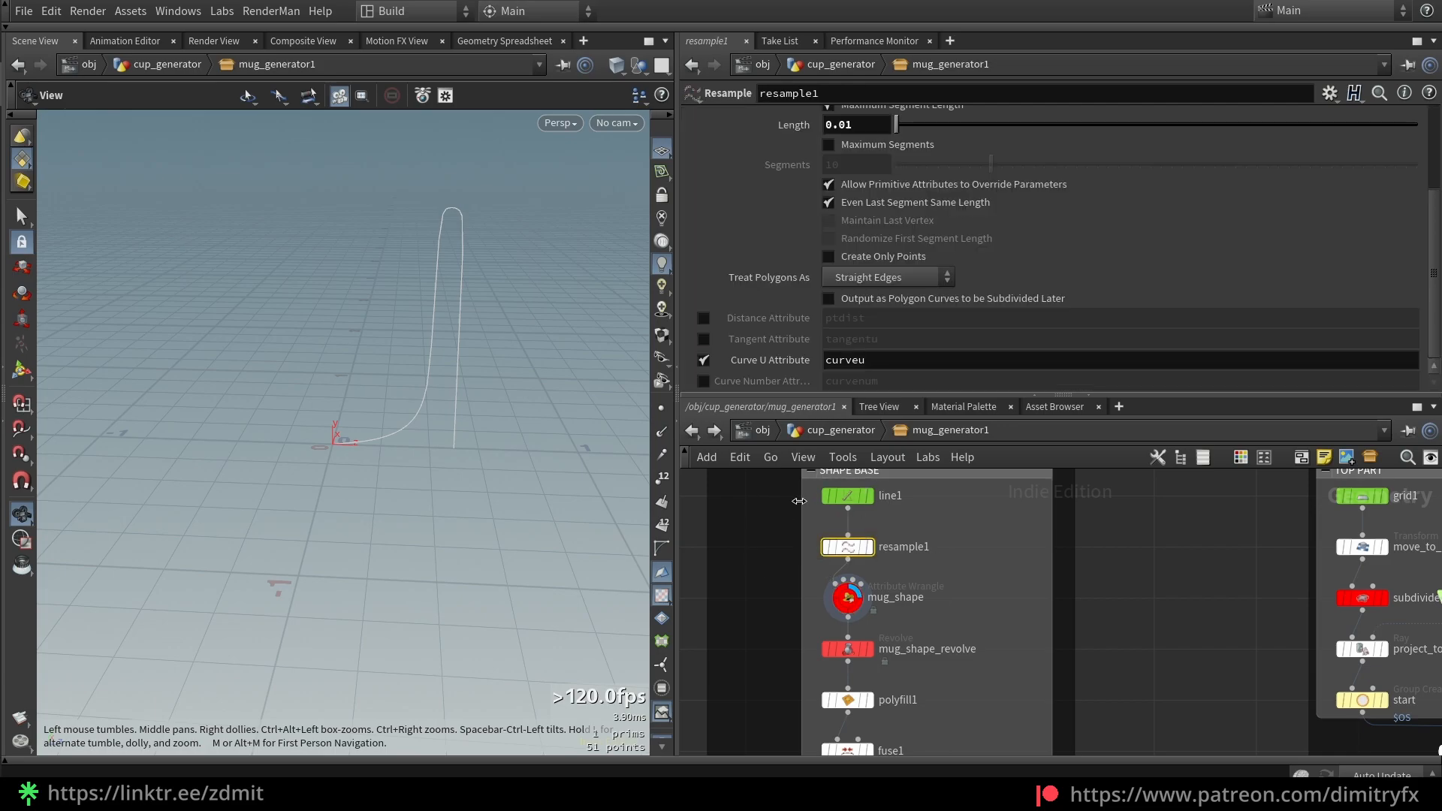
left_click(870, 547)
left_click(870, 496)
left_click(848, 495)
left_click_drag(421, 440, 593, 403)
left_click(661, 409)
left_click(849, 547)
left_click(870, 547)
scroll(422, 531, "up", 3)
key("f")
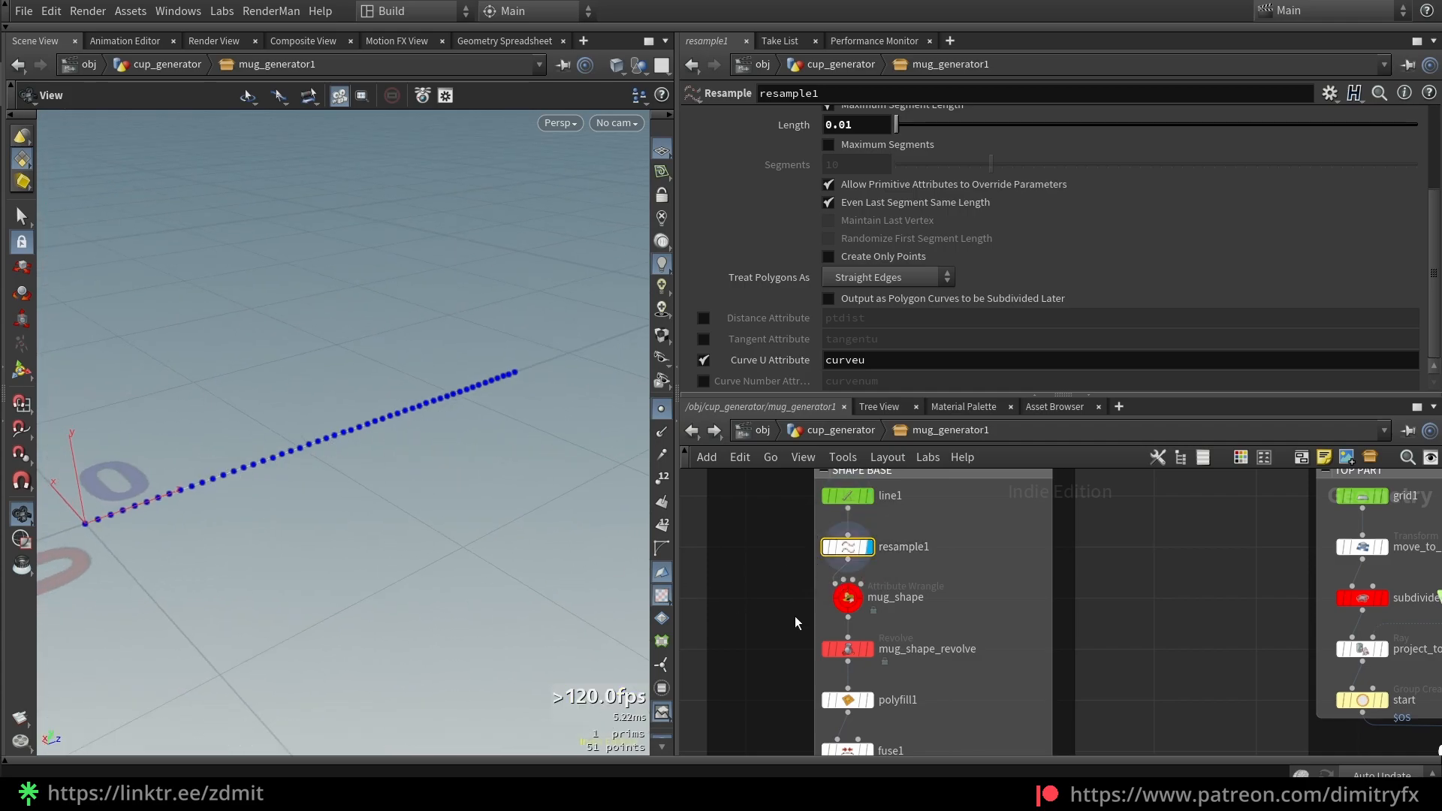
Display the ramp-shaped mug_shape curve and highlight chramp, 'mug_shape' and f@curveu in its code
left_click_drag(795, 615, 1001, 583)
key("r")
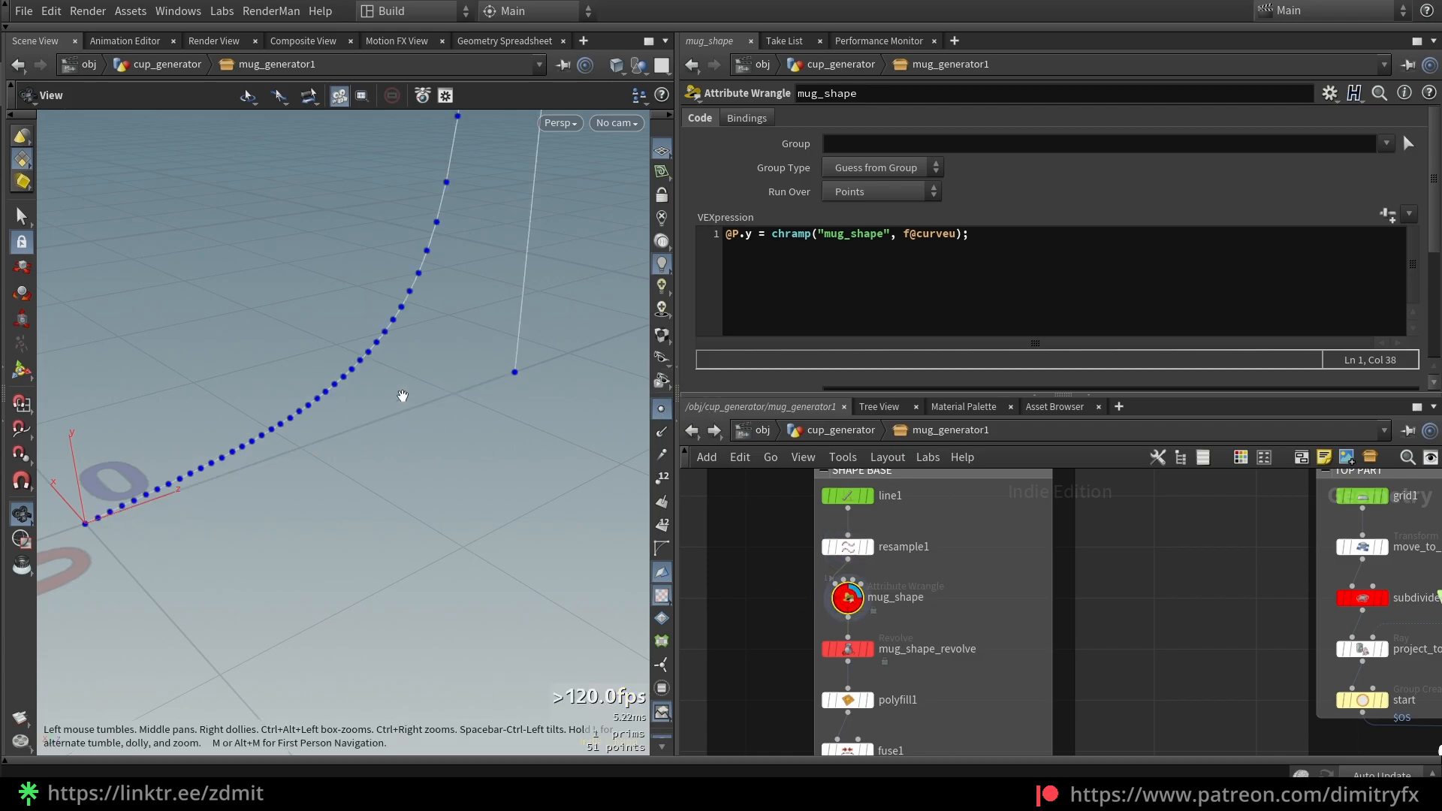
key("f")
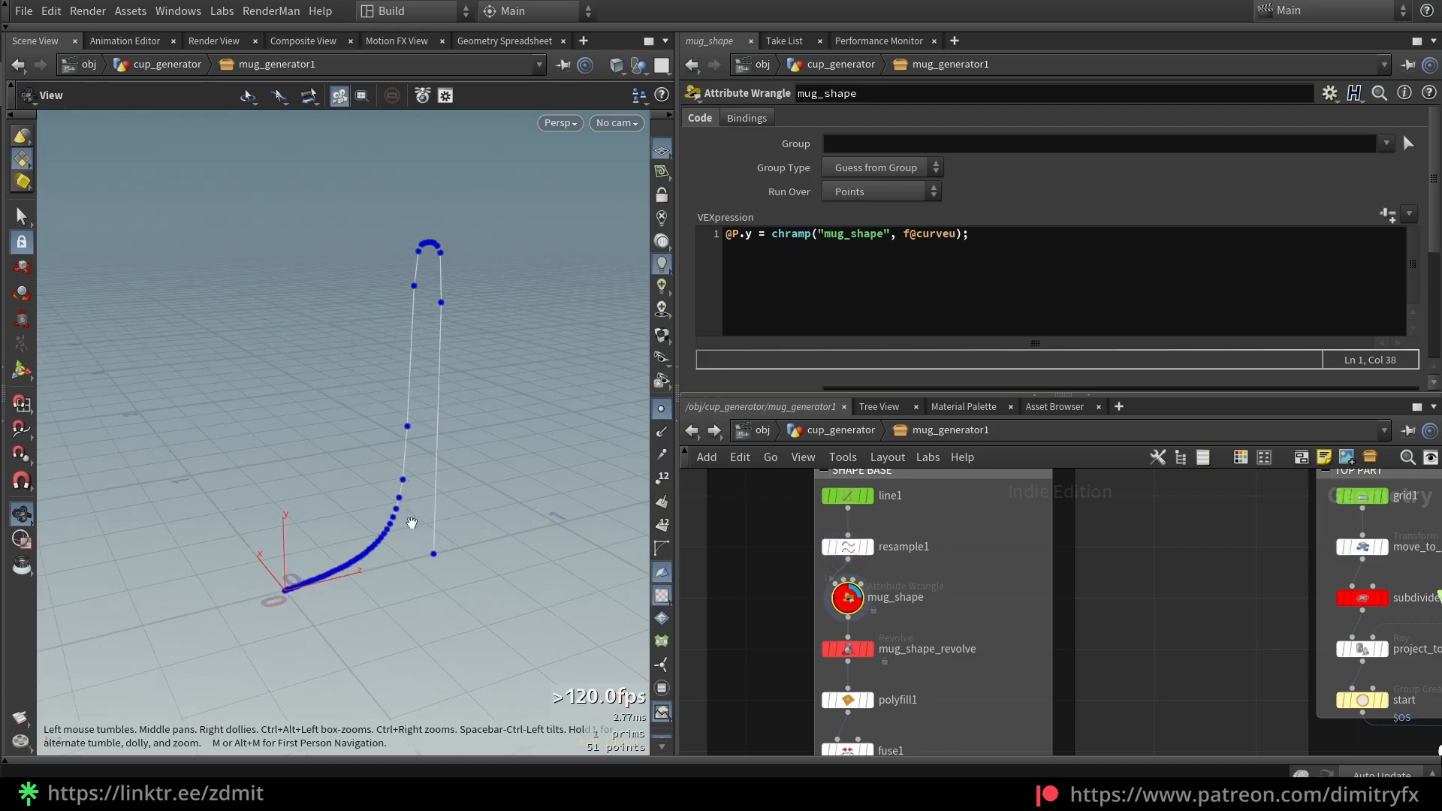
left_click_drag(410, 507, 411, 497)
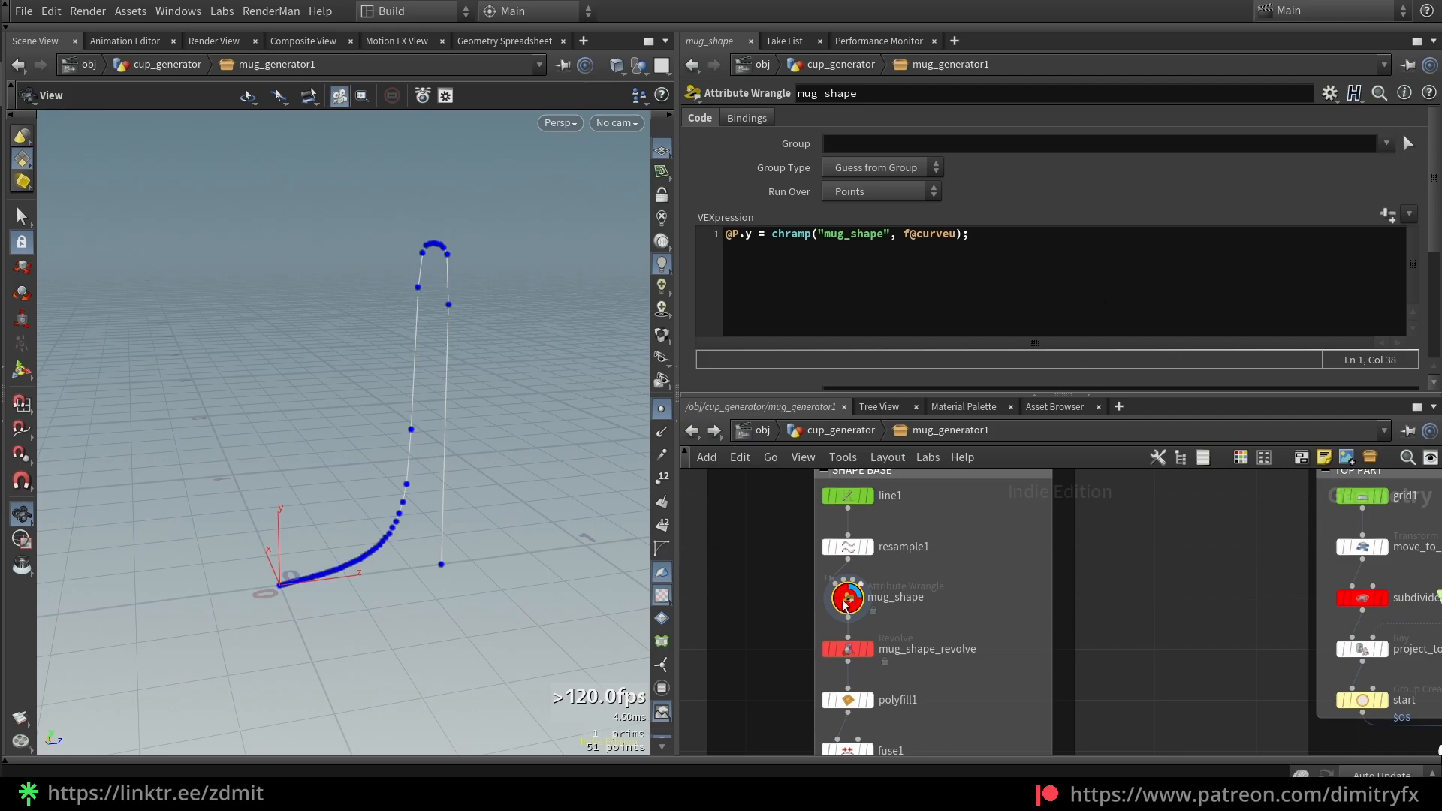
left_click_drag(955, 239, 918, 239)
left_click(803, 262)
left_click(853, 271)
left_click_drag(889, 238, 821, 227)
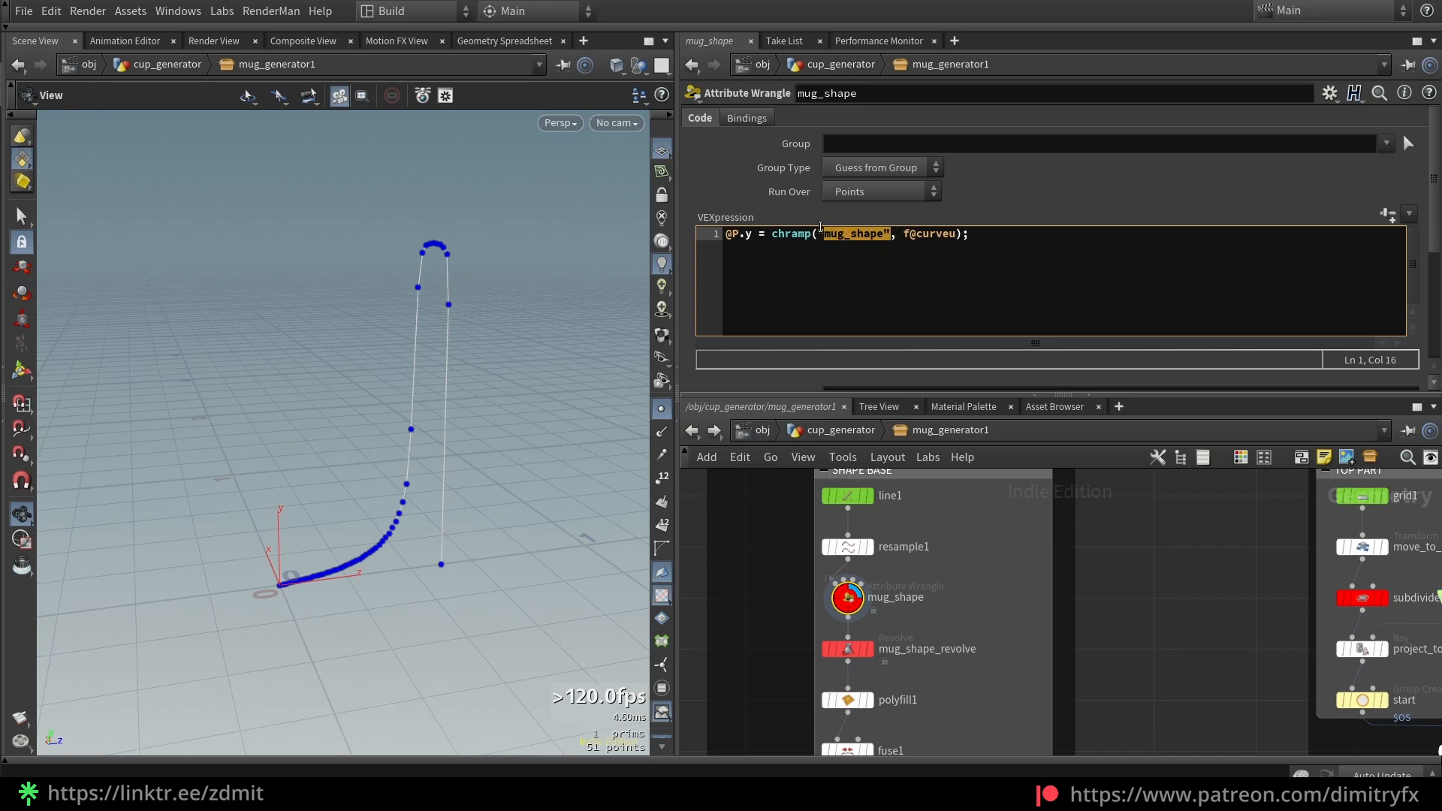
double_click(941, 242)
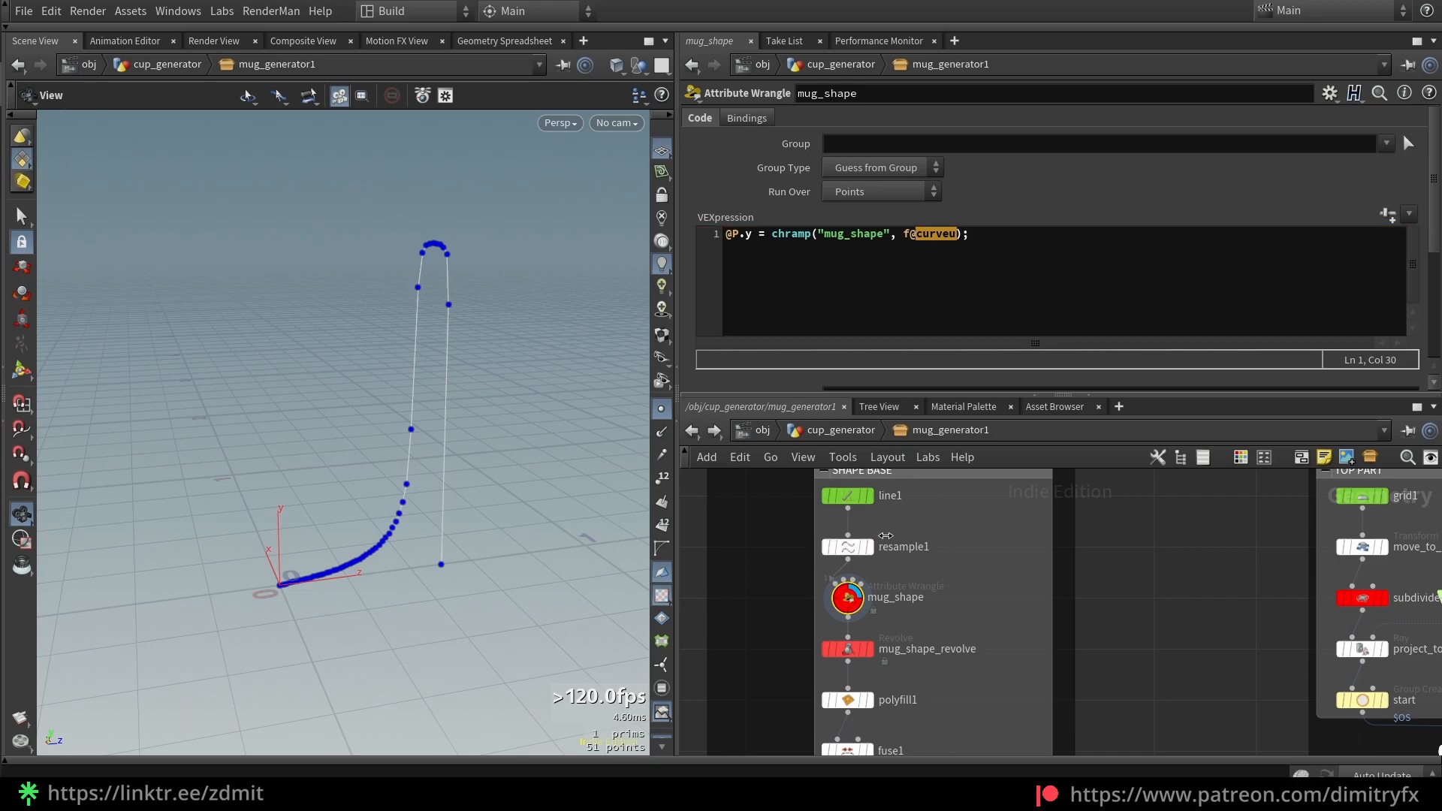
Toggle resample1's Curve U Attribute off and back on, then select the mug_shape node
left_click(926, 547)
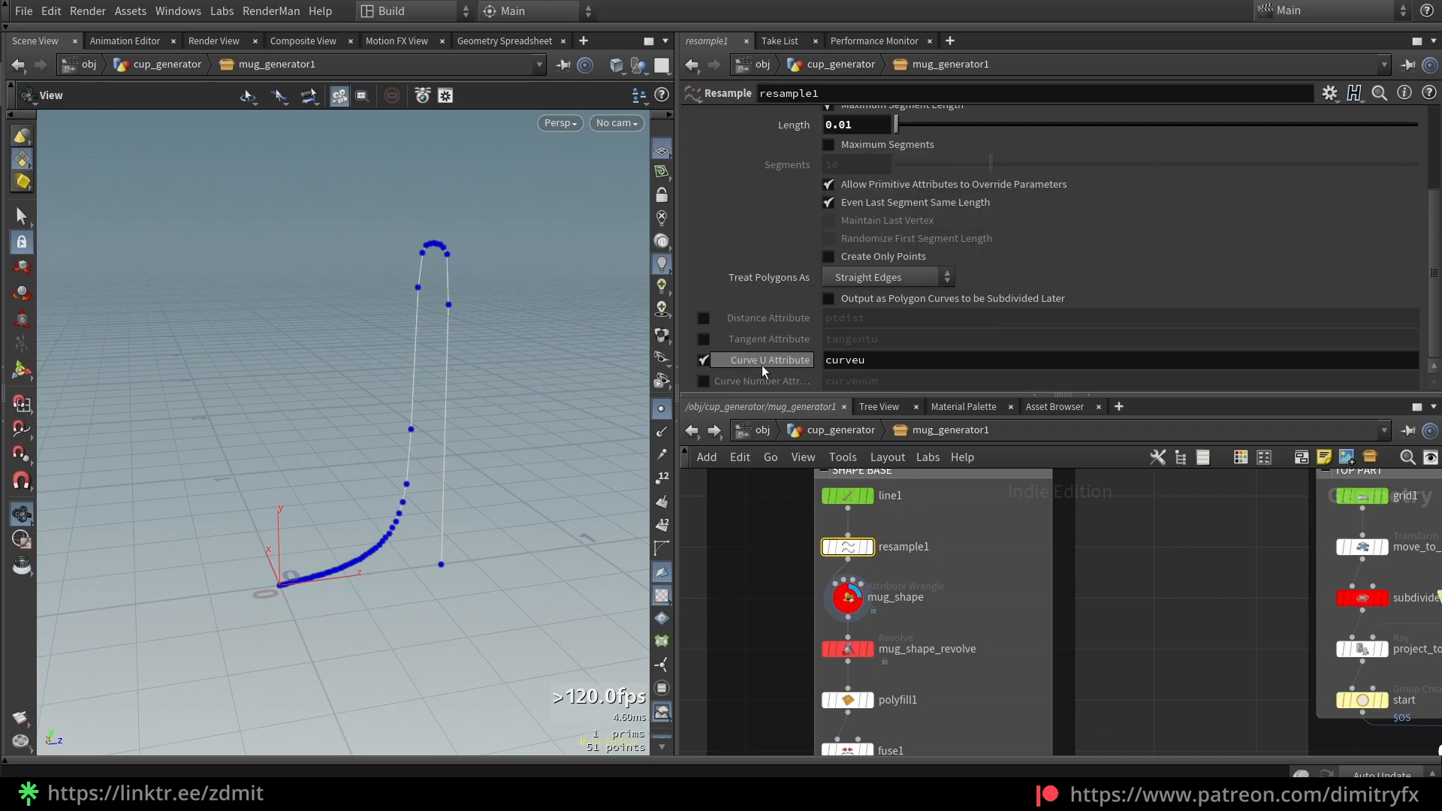
left_click(703, 361)
left_click(704, 360)
left_click(703, 361)
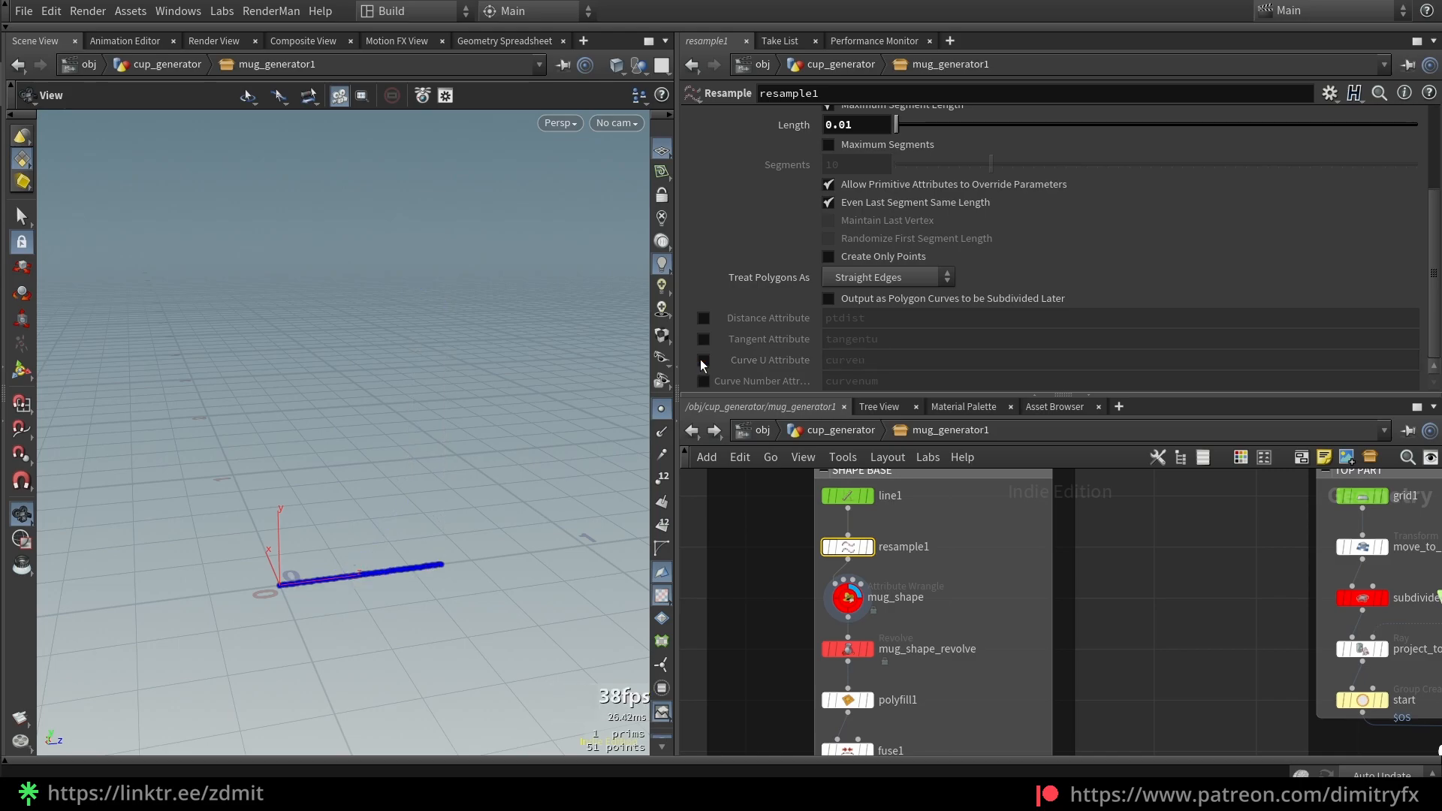
left_click(701, 360)
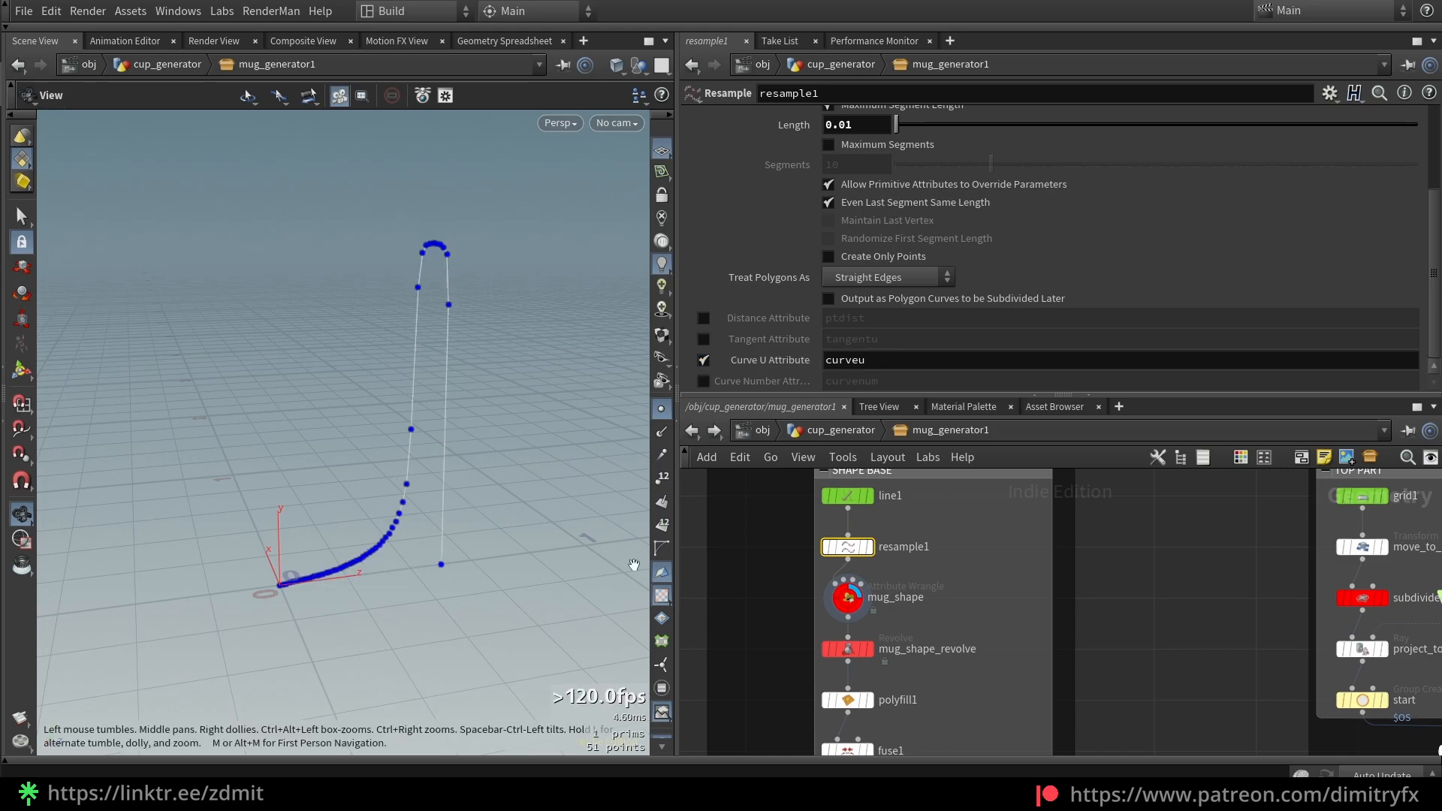
middle_click_drag(769, 664, 785, 609)
left_click_drag(777, 543, 1054, 531)
scroll(1322, 306, "down", 5)
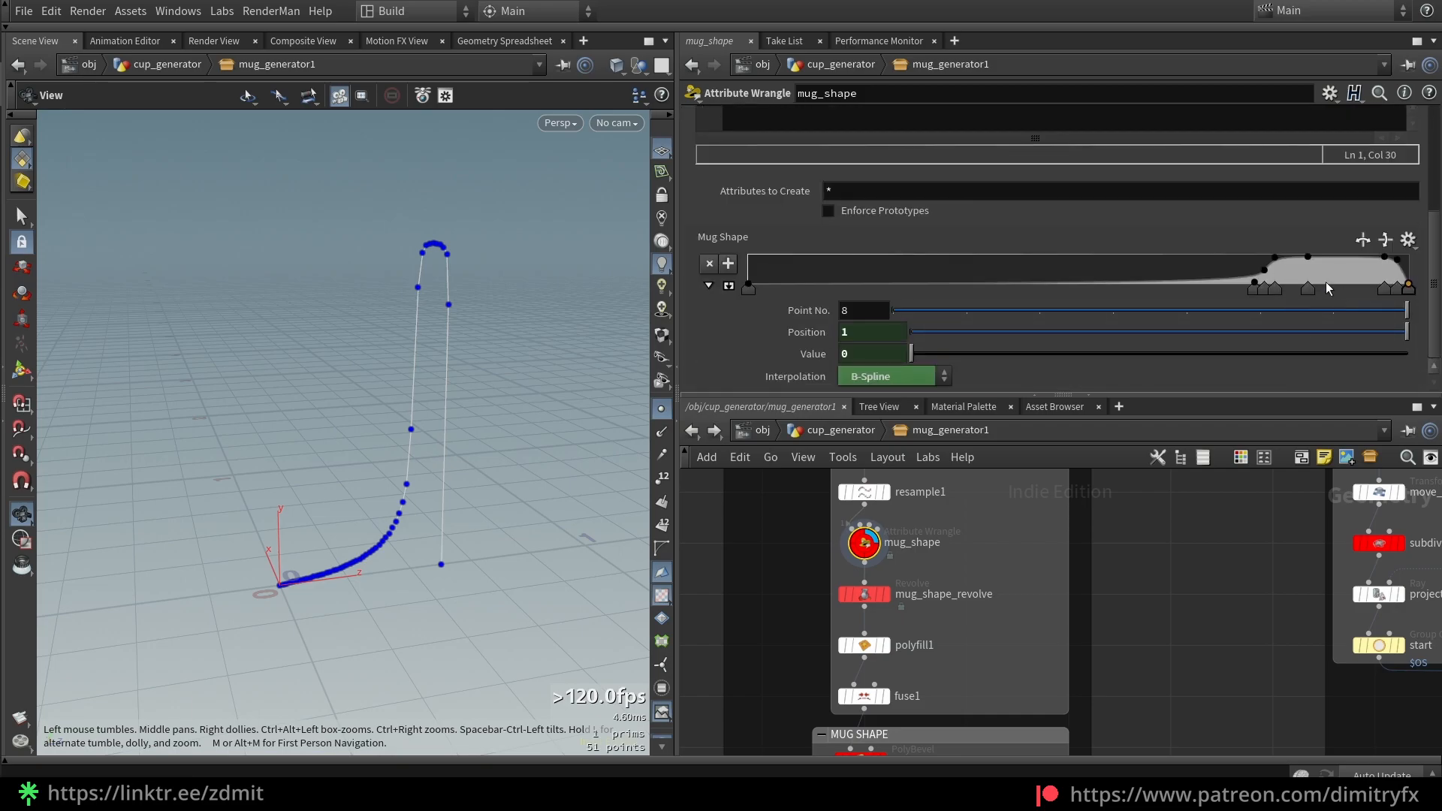
scroll(1124, 260, "up", 2)
scroll(1126, 263, "down", 2)
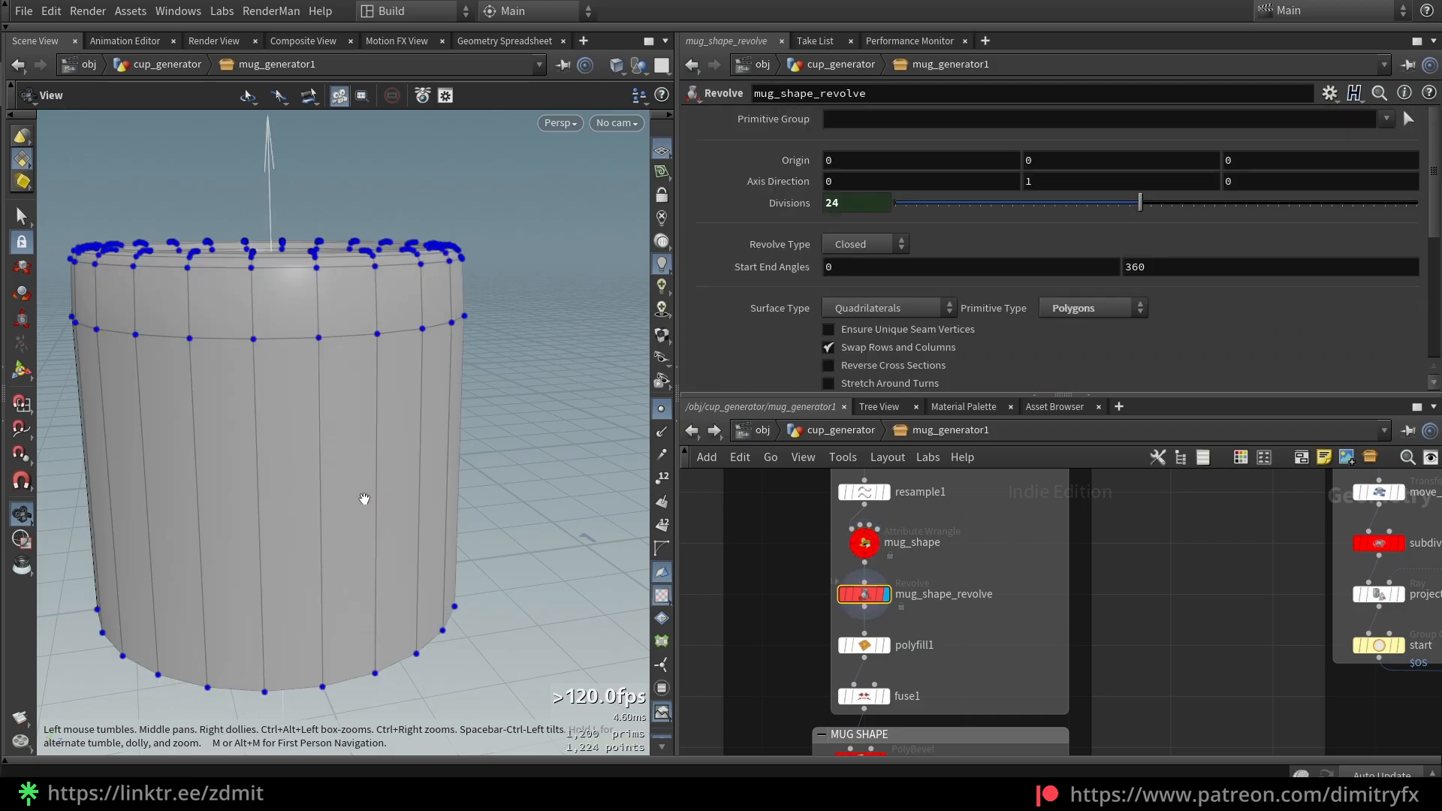
Hide point markers and review the Mug Shape ramp in Global Mug Settings, undoing a test point
key("space+g")
left_click_drag(365, 472, 435, 535)
left_click(661, 409)
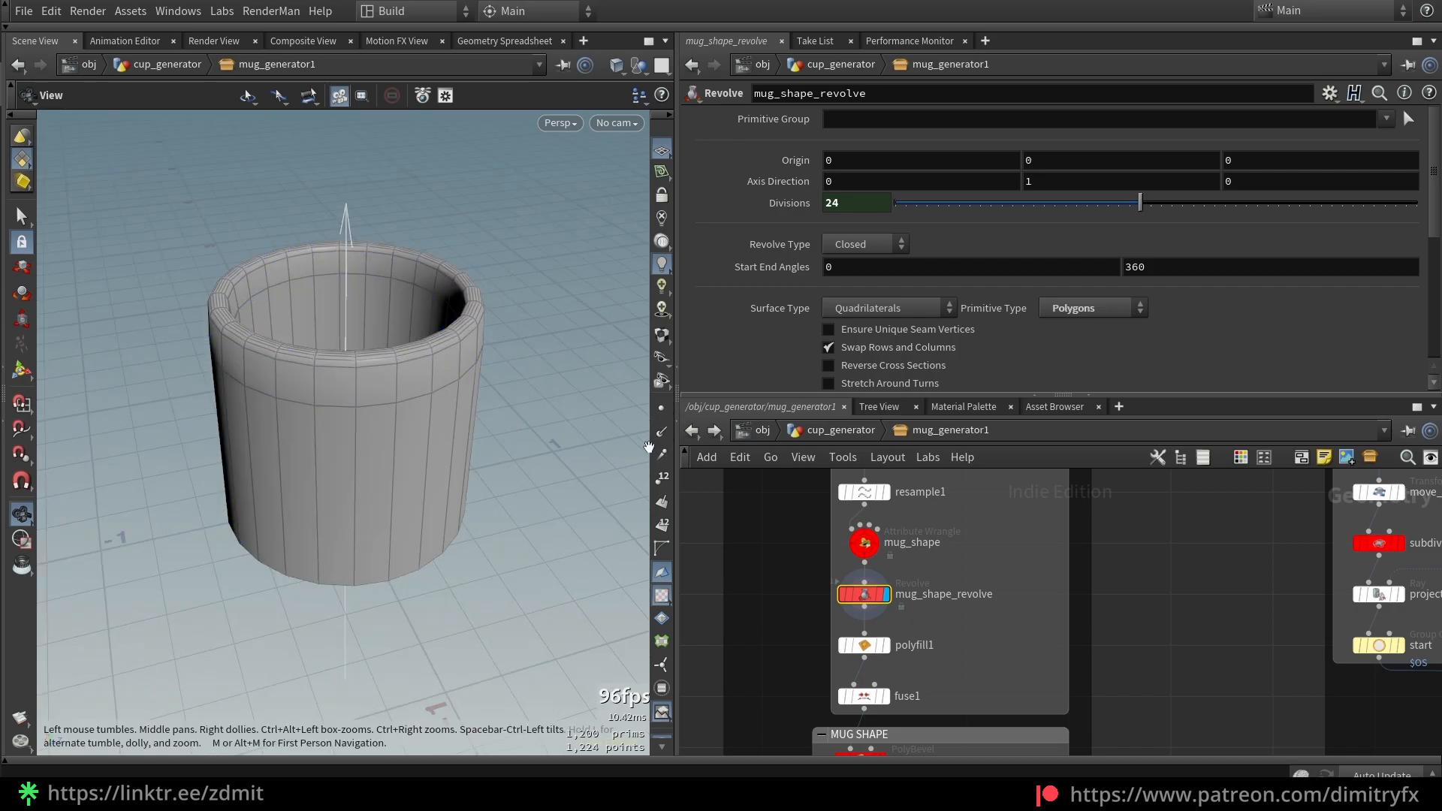
left_click(864, 542)
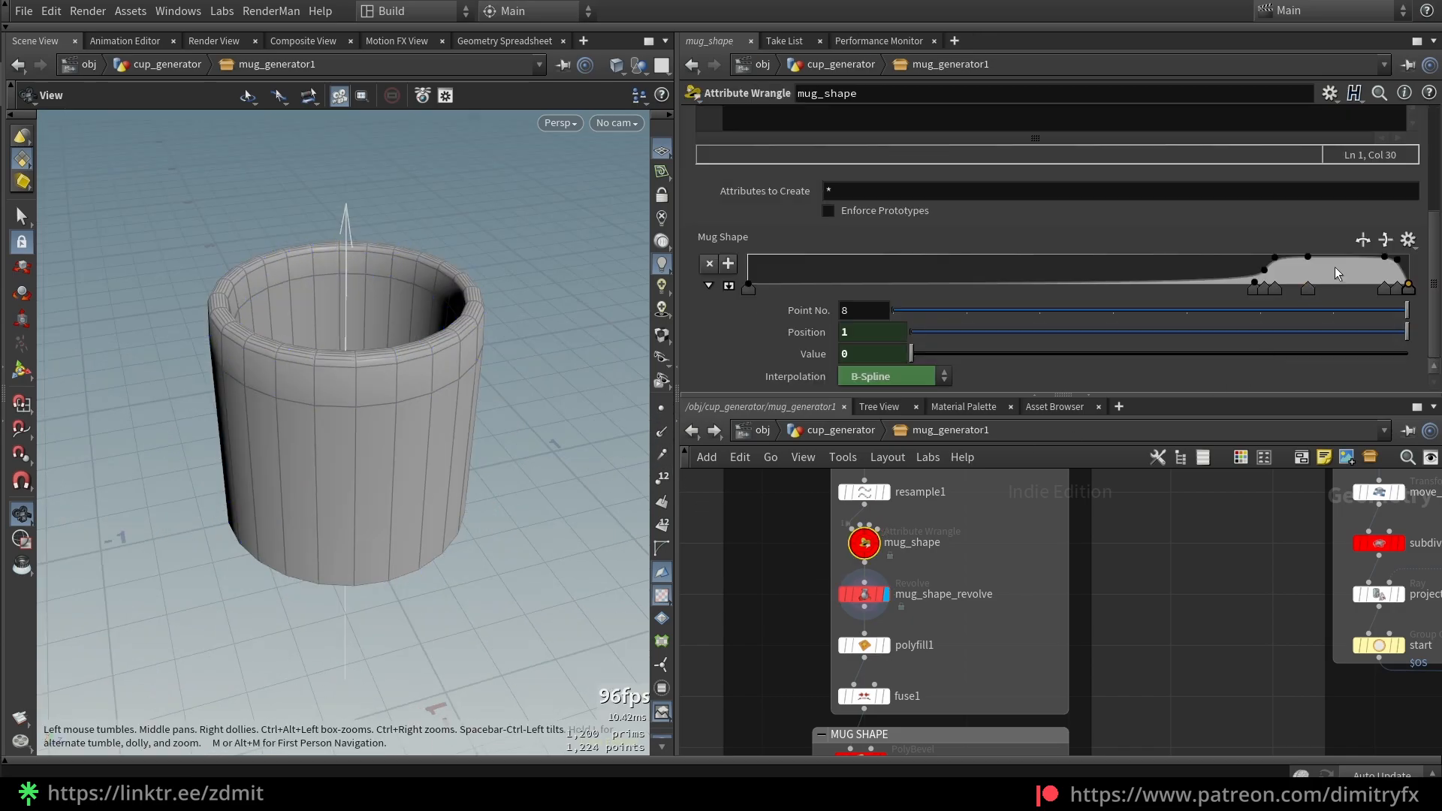
left_click(831, 432)
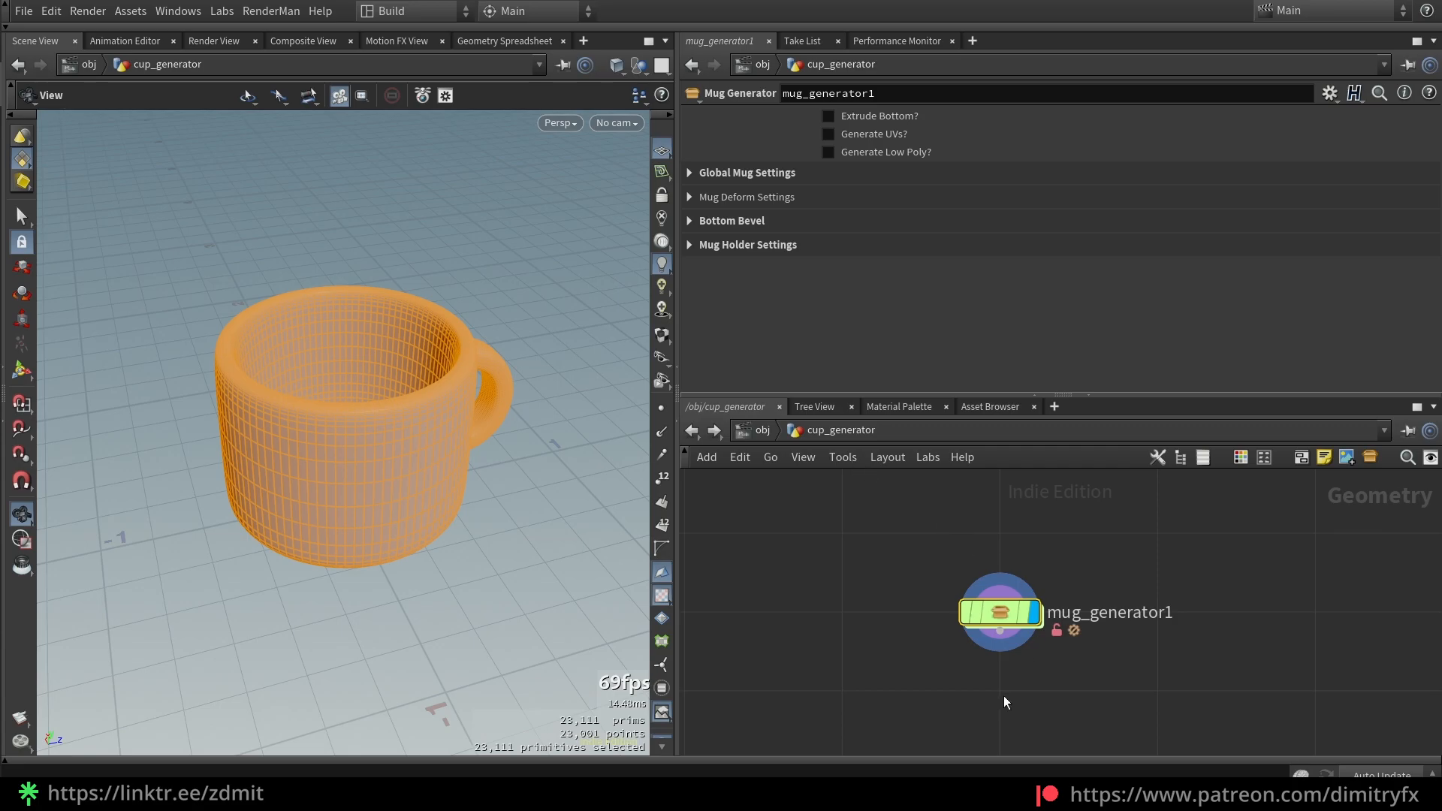
left_click(710, 177)
left_click_drag(1349, 317, 1277, 355)
key("ctrl+z")
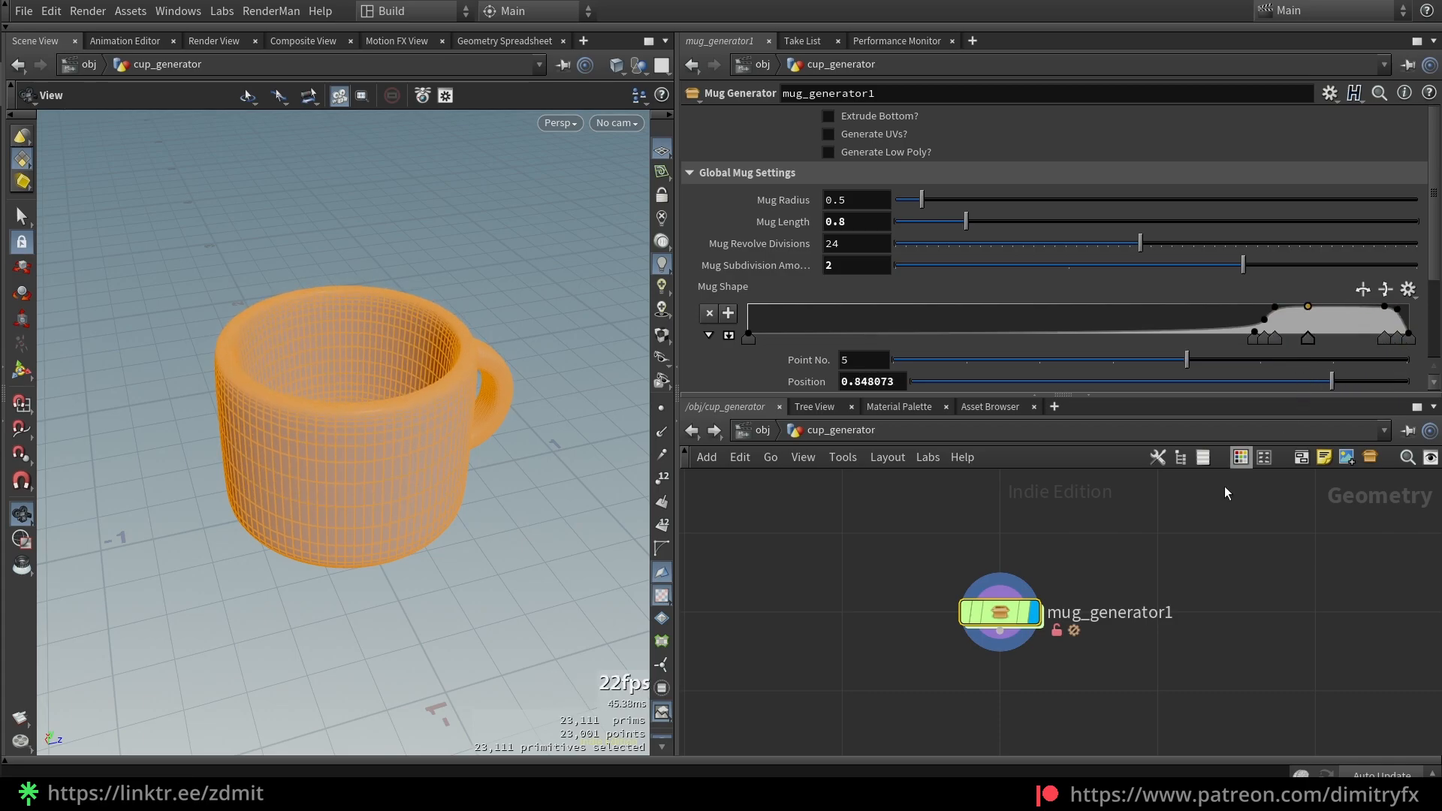
Back inside mug_generator1, check the mug in wireframe and display polyfill1's closed bottom
double_click(1000, 612)
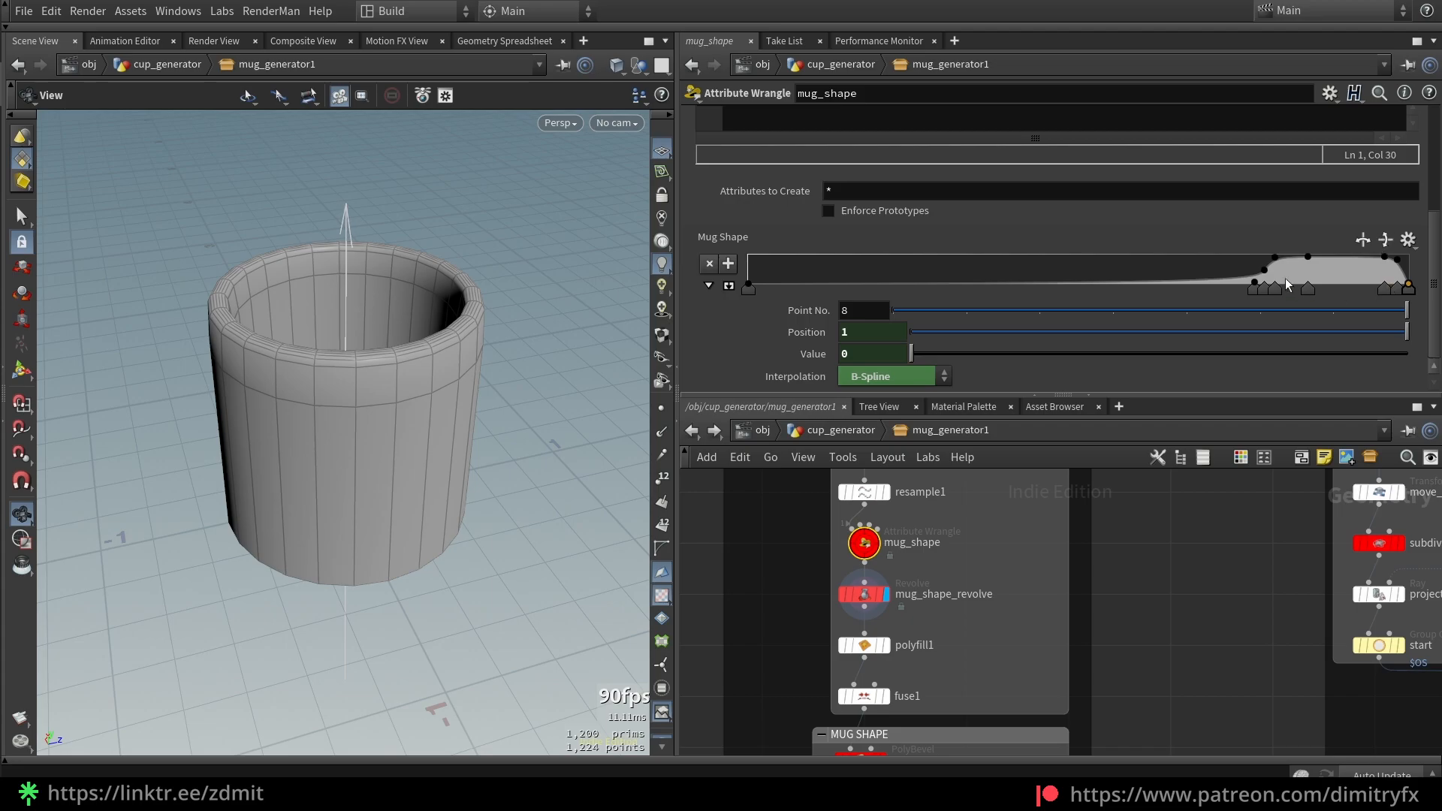
left_click_drag(505, 368, 555, 493)
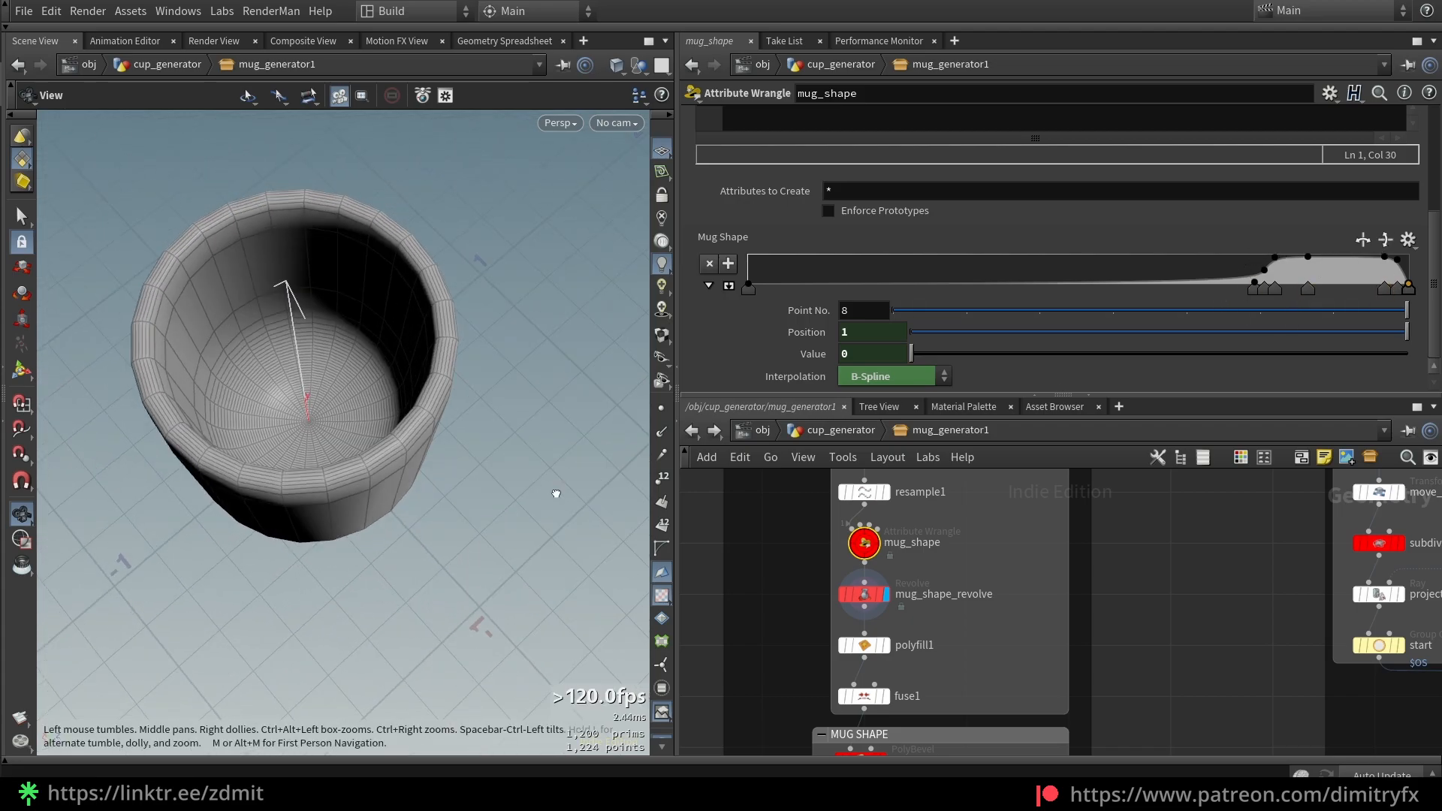
left_click_drag(399, 458, 392, 438)
key("shift+w")
mouse_move(489, 485)
left_mouse_down()
mouse_move(499, 467)
mouse_move(473, 412)
mouse_move(422, 348)
mouse_move(362, 568)
mouse_move(345, 544)
left_mouse_up()
scroll(345, 544, "up", 3)
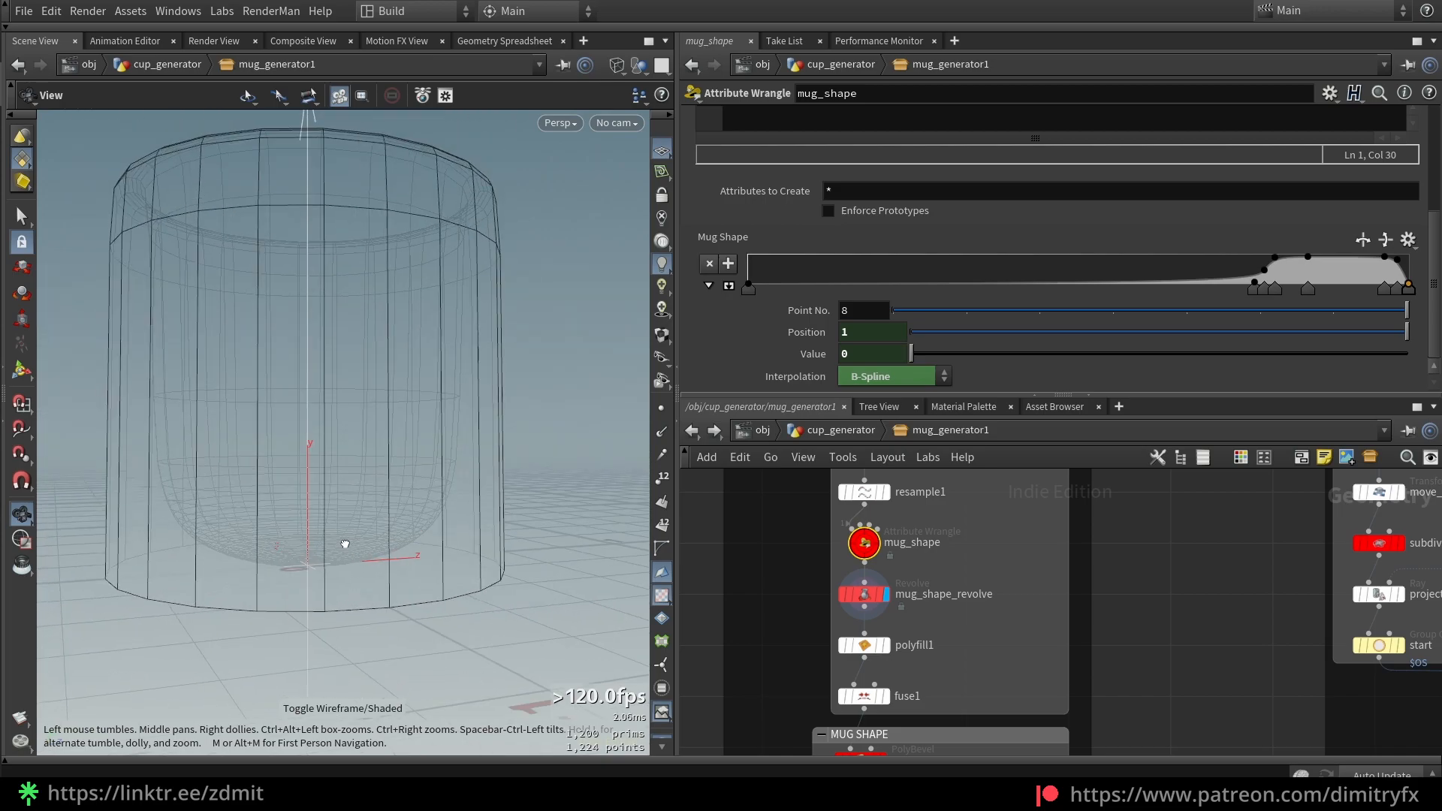
scroll(375, 496, "down", 3)
key("shift+w")
left_click(887, 646)
left_click_drag(436, 368, 398, 282)
left_click_drag(801, 685, 932, 634)
Bypass polyfill1 and fuse1, remove the revolve's end caps, then display the capped mug from polyfill1
key("b")
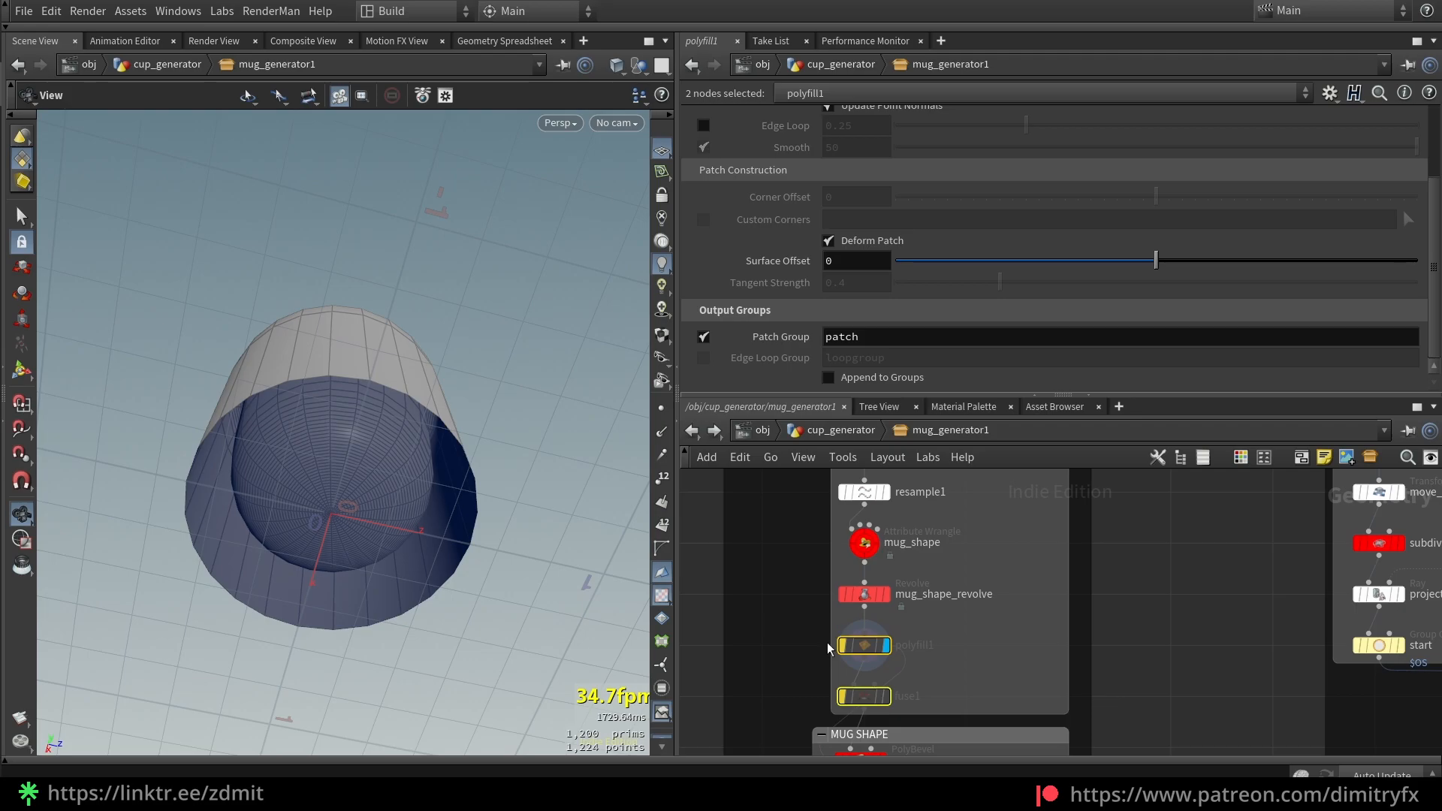
left_click_drag(765, 664, 858, 637)
left_click(871, 538)
left_click_drag(760, 616, 856, 600)
key("r")
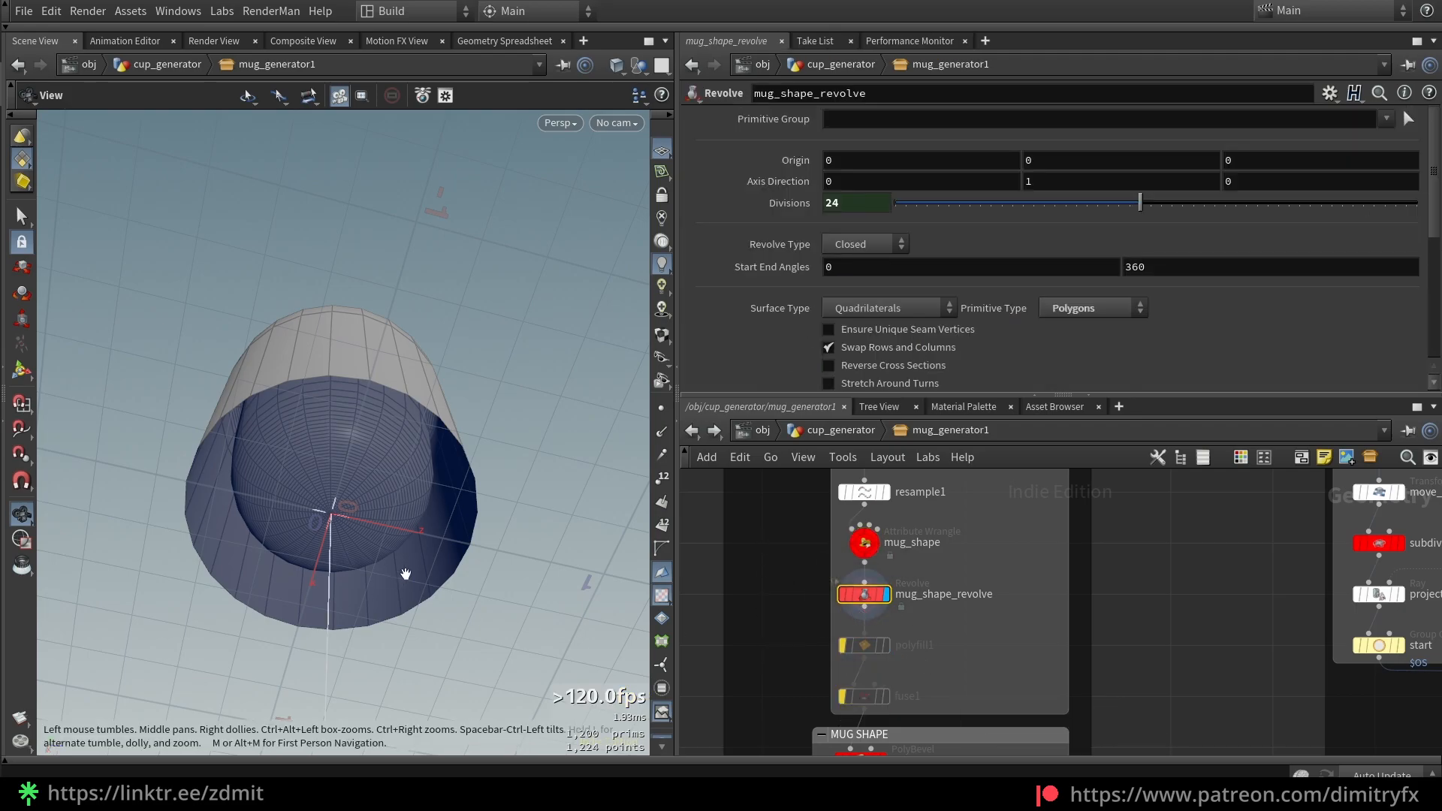
scroll(720, 313, "down", 5)
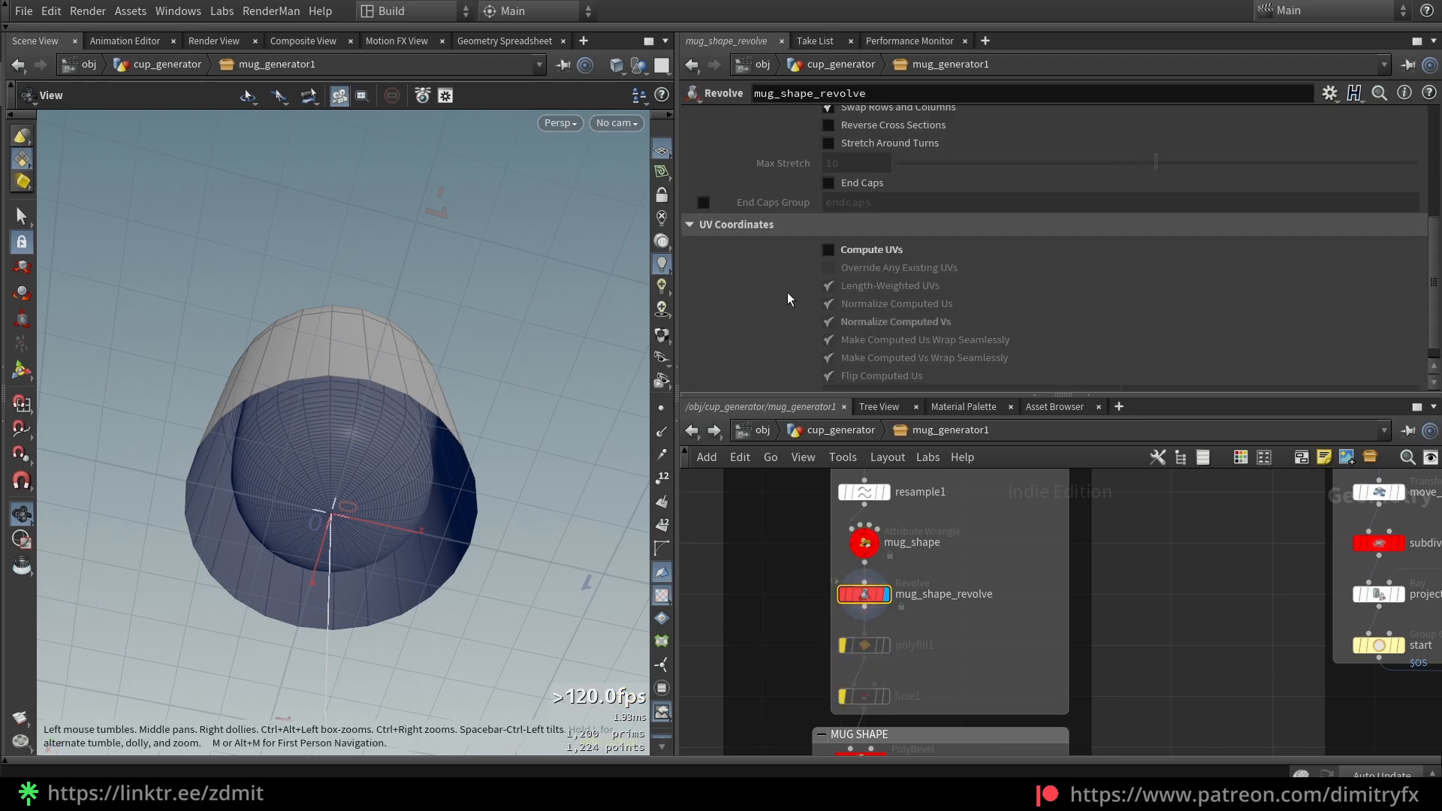
left_click(861, 187)
left_click(884, 646)
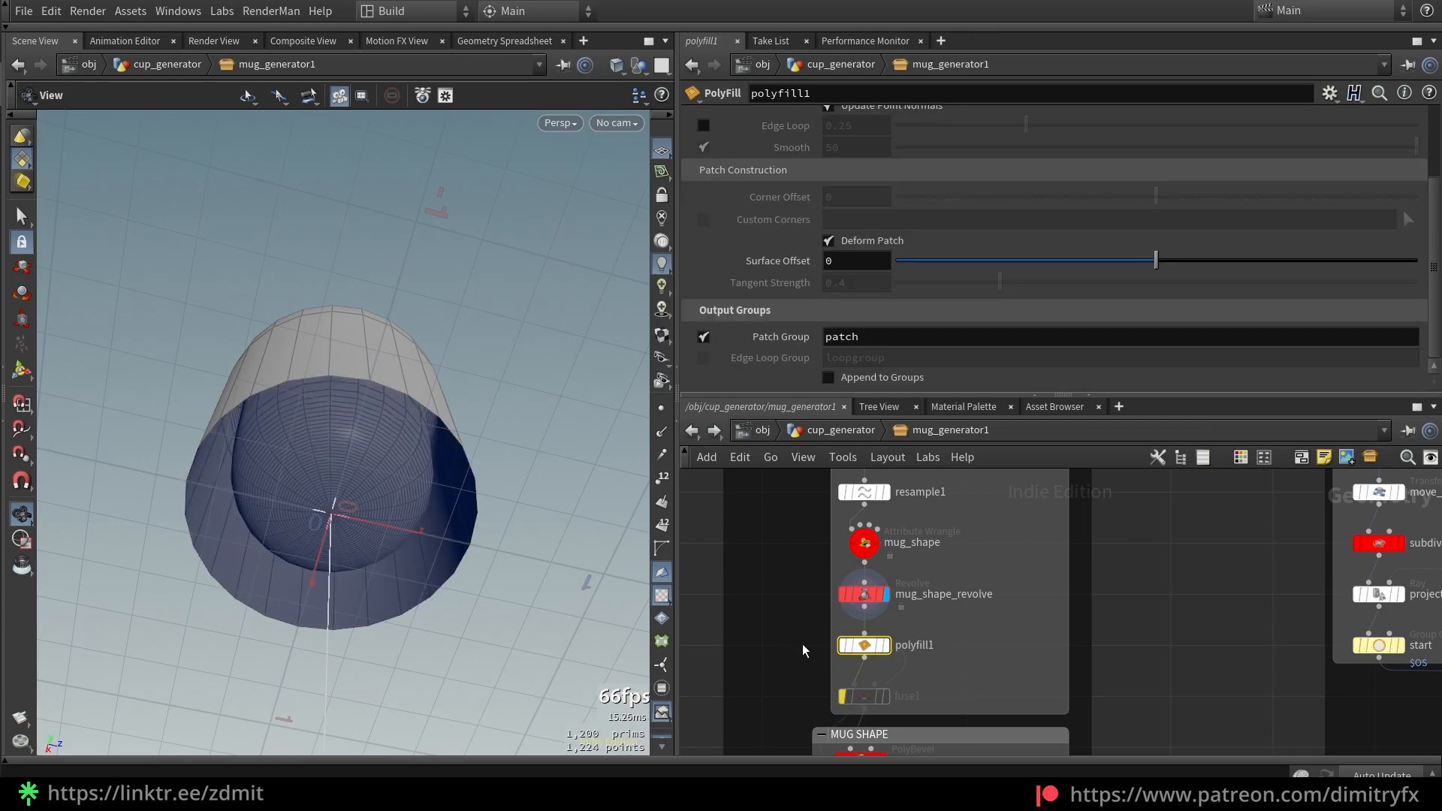
Keep polyfill1's Fill Mode set to Triangle Fan
scroll(939, 292, "down", 3)
scroll(939, 295, "down", 3)
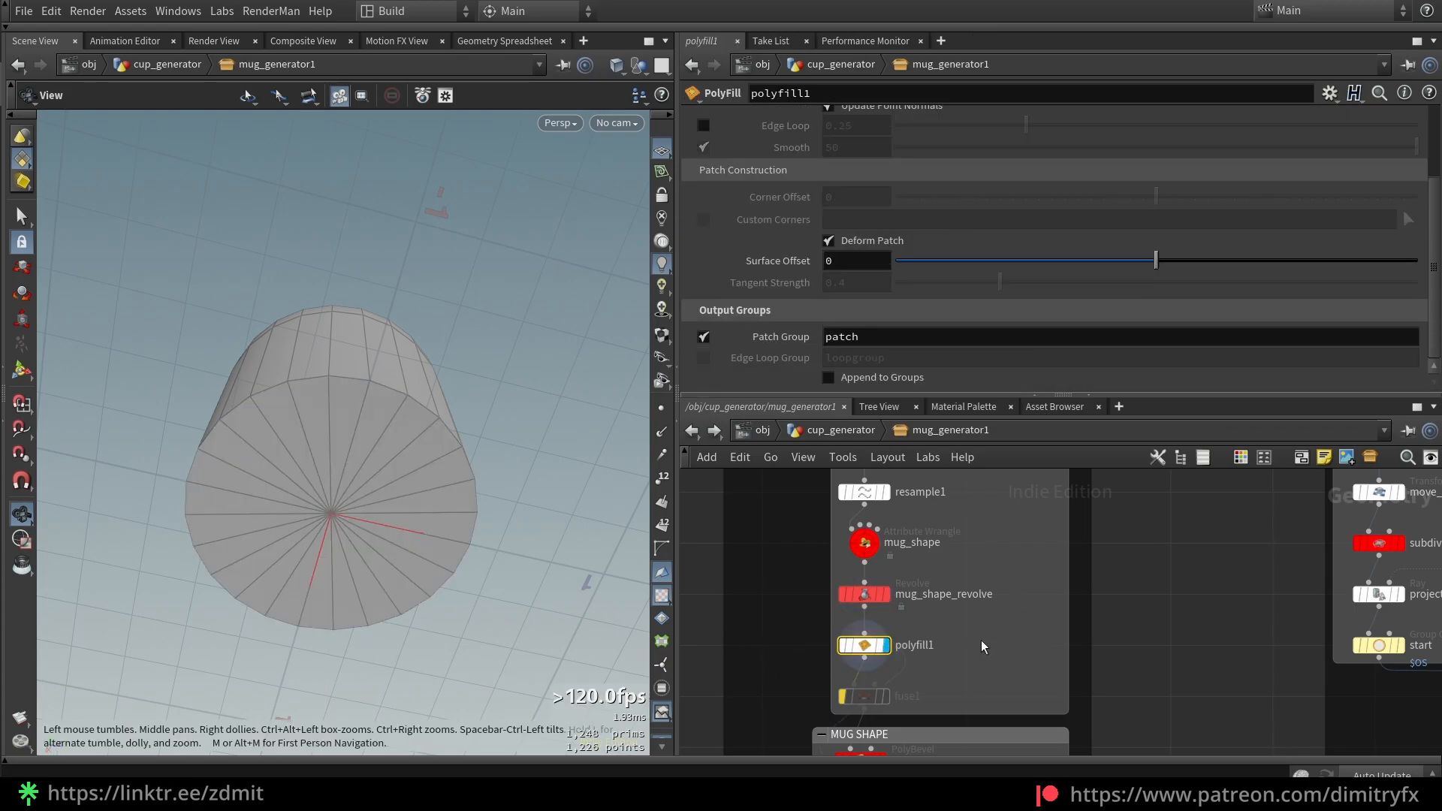
scroll(1003, 251, "up", 3)
left_click(899, 142)
left_click(858, 148)
left_click(930, 138)
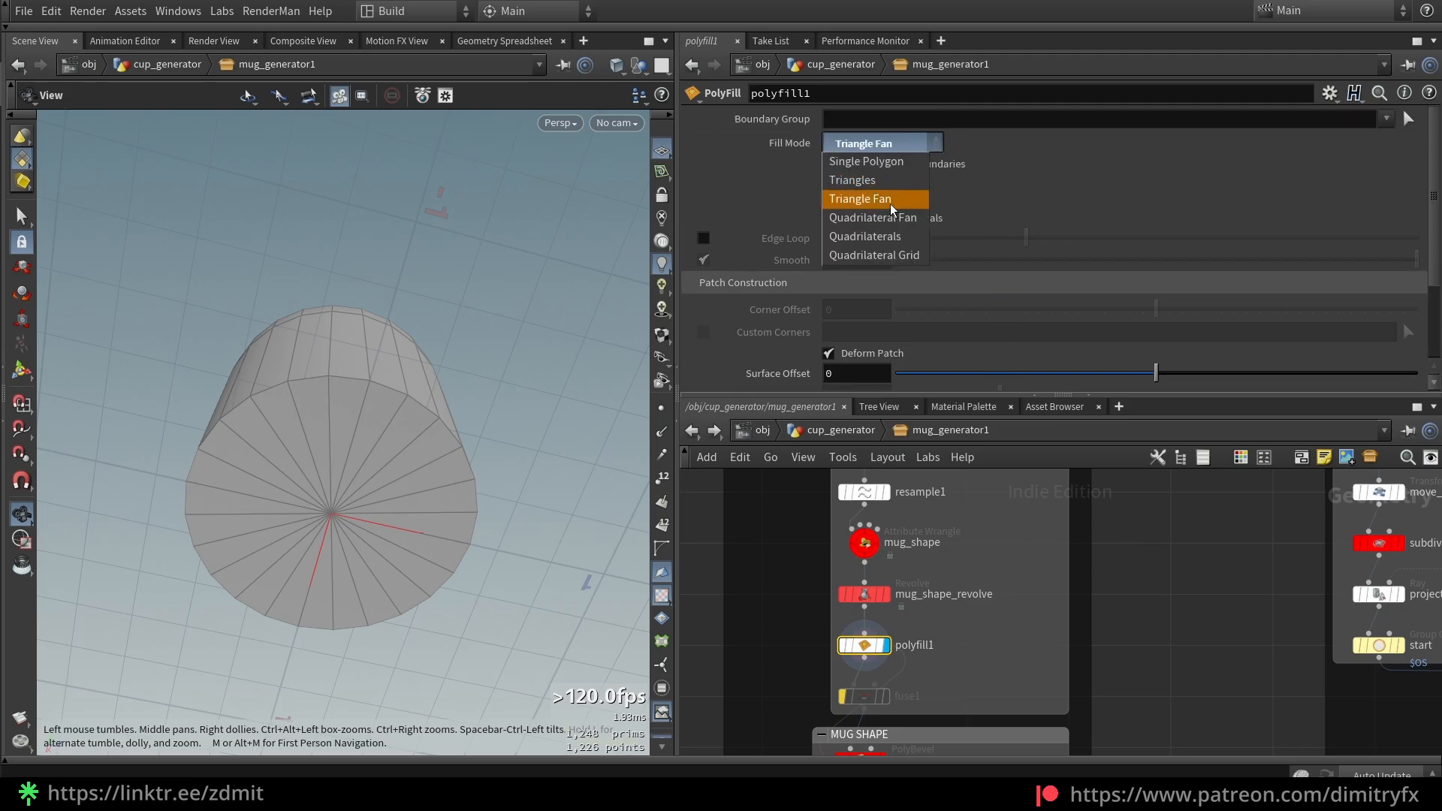
left_click(876, 200)
Clear fuse1's bypass flag so it cooks again
scroll(1058, 172, "down", 3)
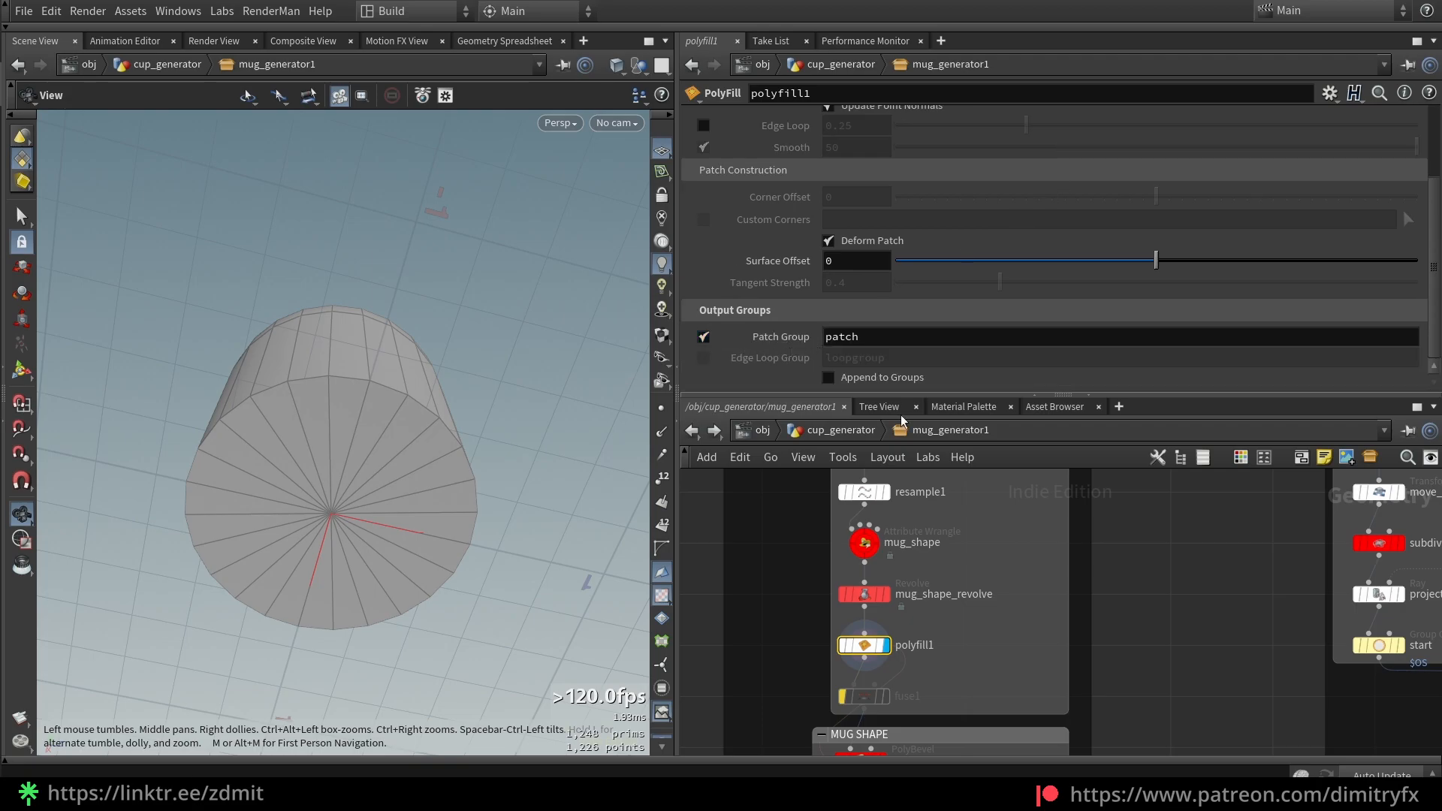
middle_click_drag(1018, 652, 1027, 579)
left_click_drag(815, 658, 934, 622)
key("b")
left_click(801, 633)
middle_click_drag(846, 680, 844, 620)
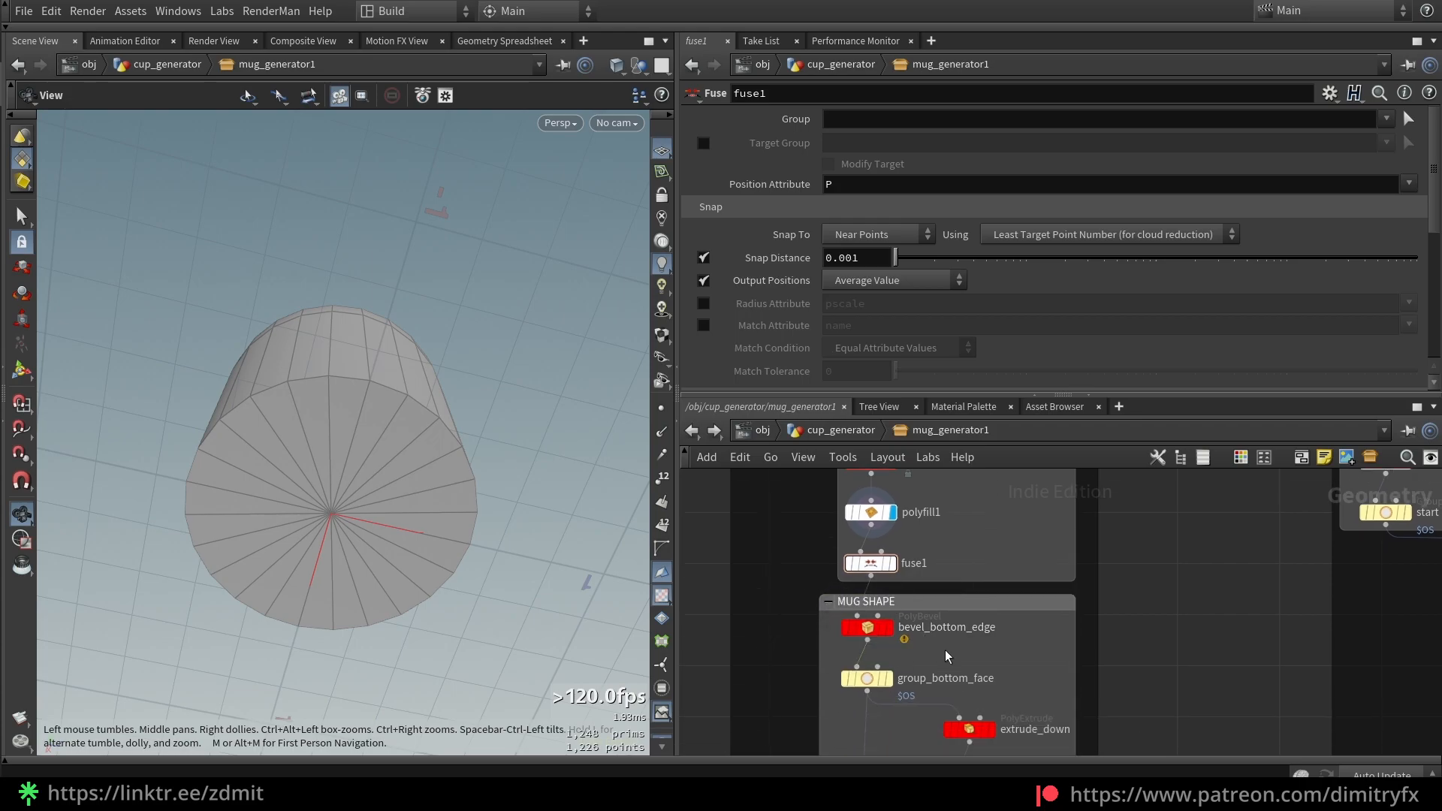
Display bevel_bottom_edge and check polyfill1's Patch Group and the bevel's group expression
left_click_drag(948, 648, 818, 629)
key("r")
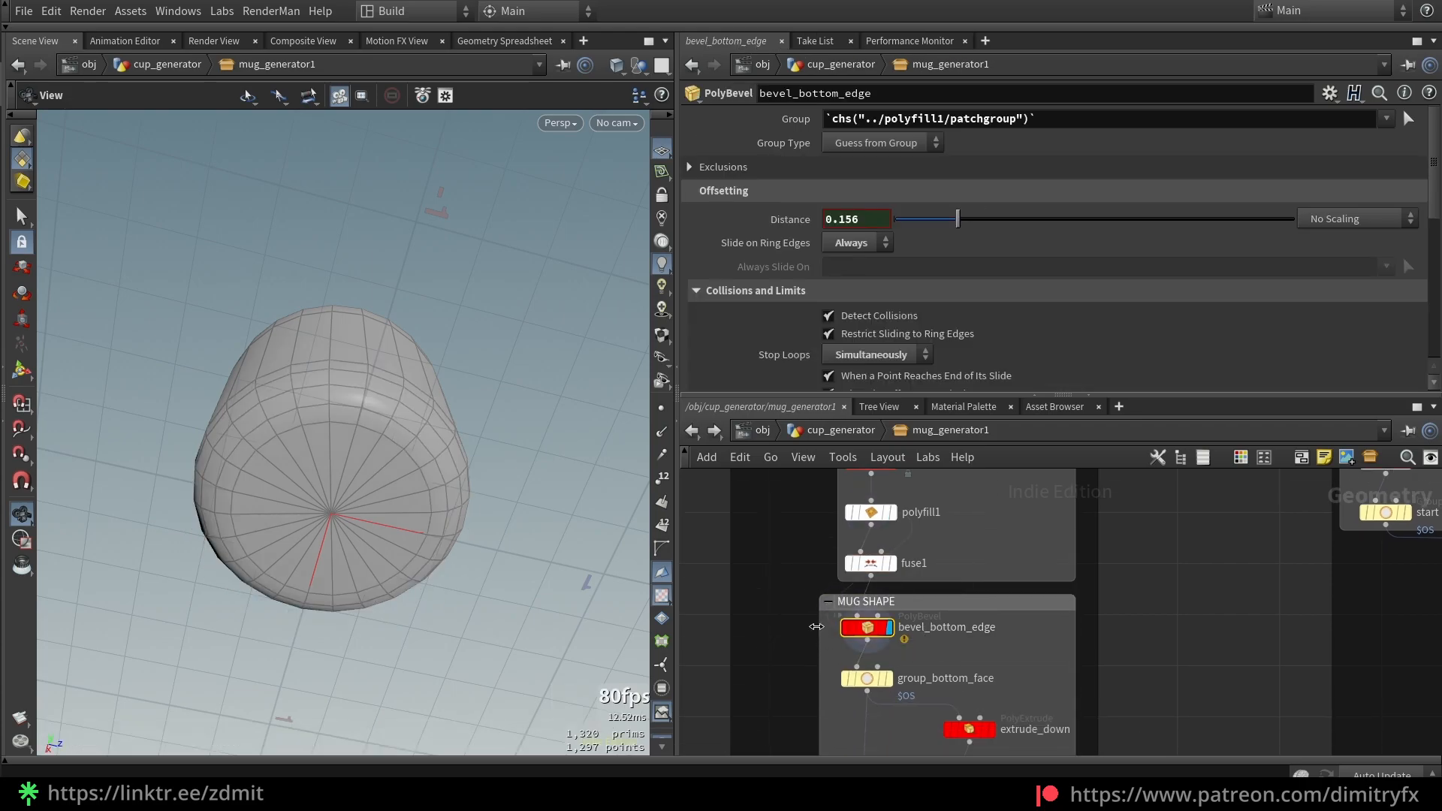
left_click_drag(473, 462, 466, 376)
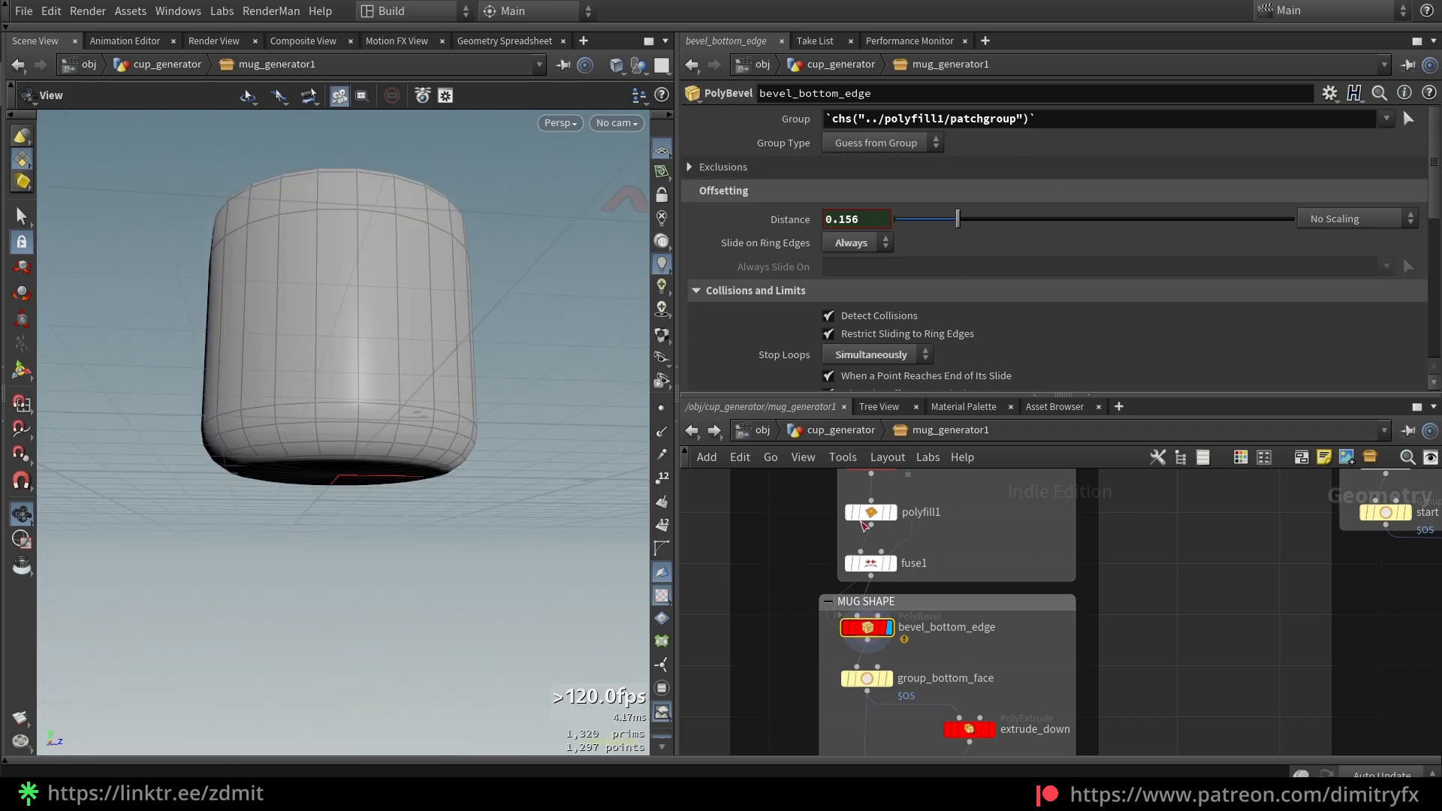
left_click(872, 512)
right_click(861, 341)
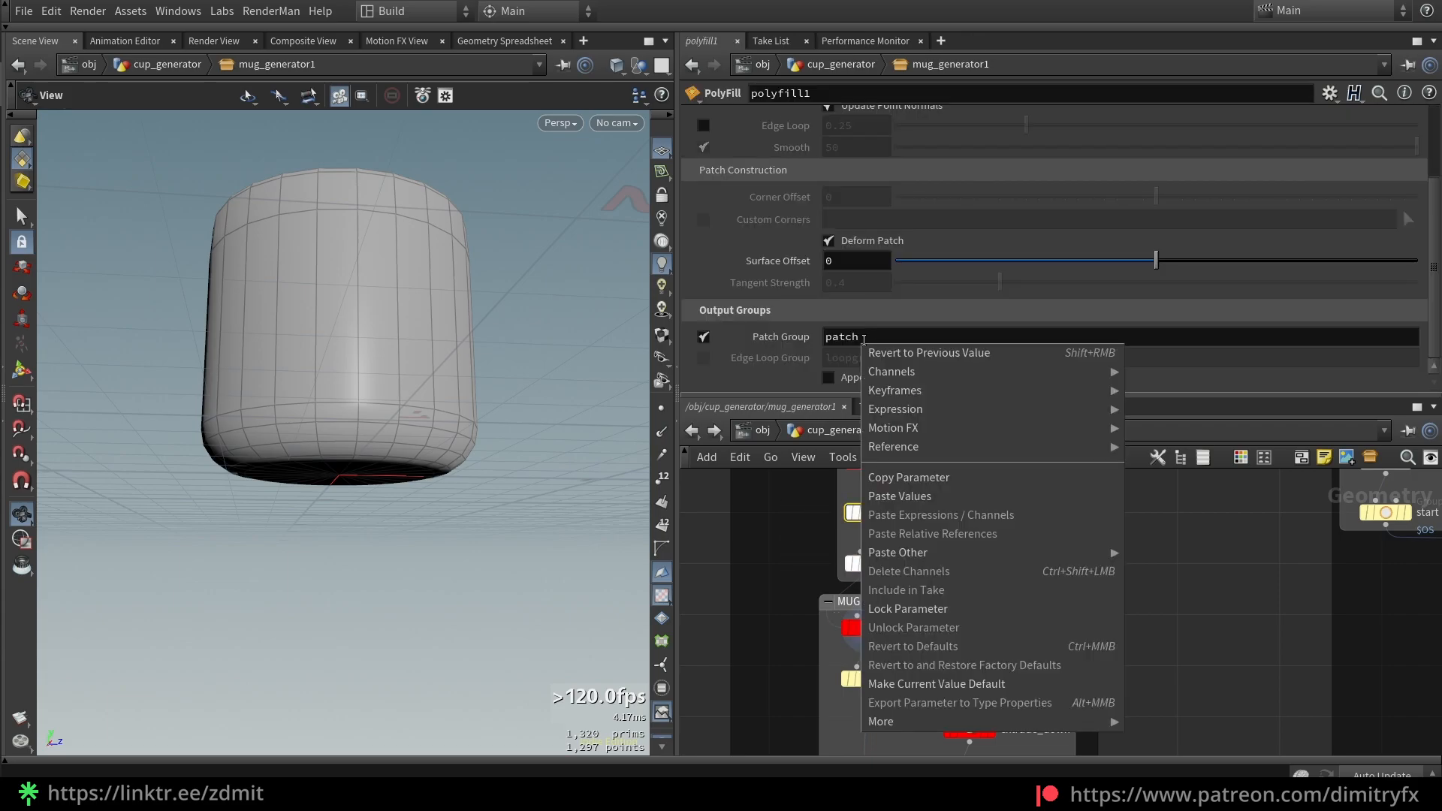
left_click(754, 667)
left_click(864, 628)
right_click(864, 122)
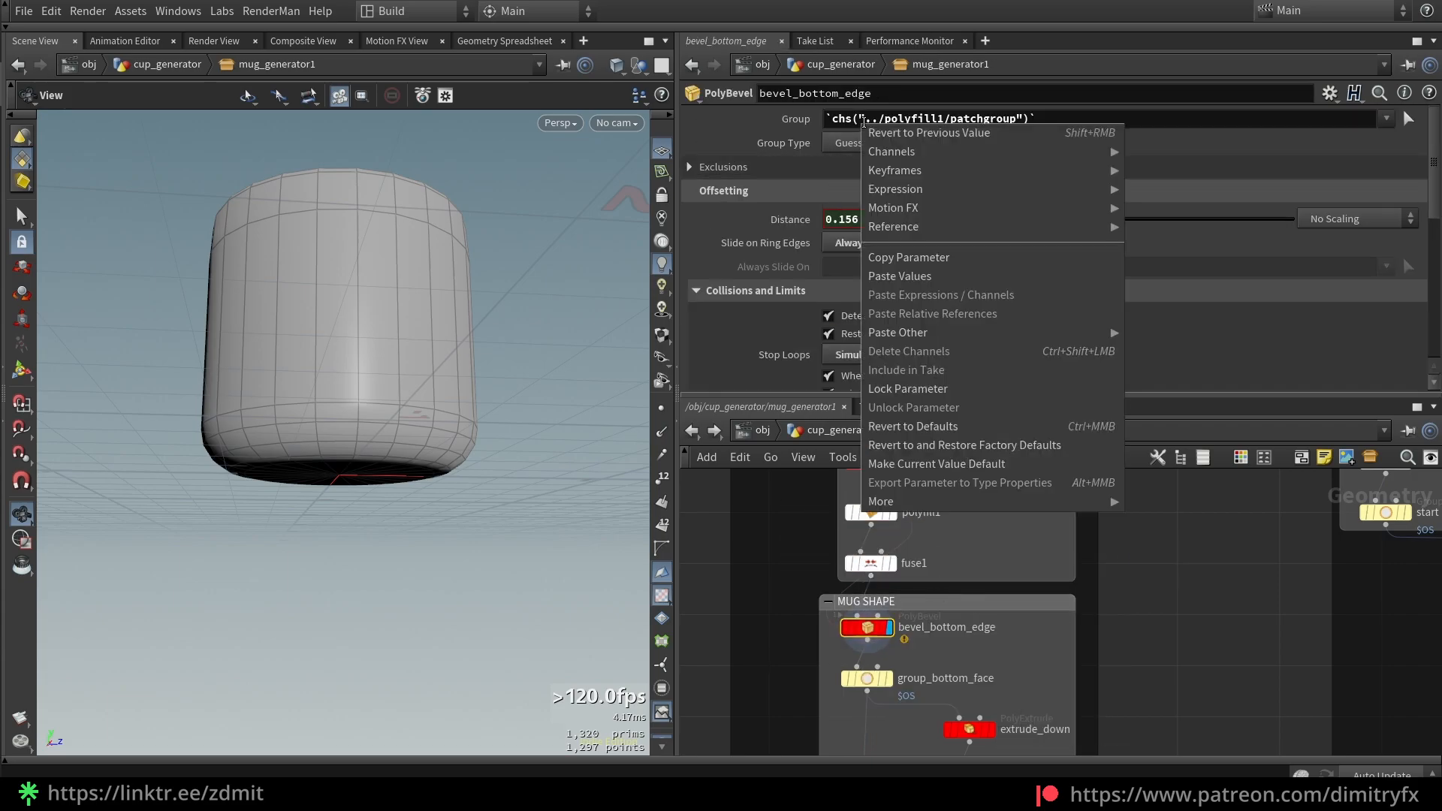
left_click(829, 367)
Test bevel distance 0.425 and bypass for comparison, then display group_bottom_face
left_click_drag(958, 218, 1061, 195)
key("ctrl+z")
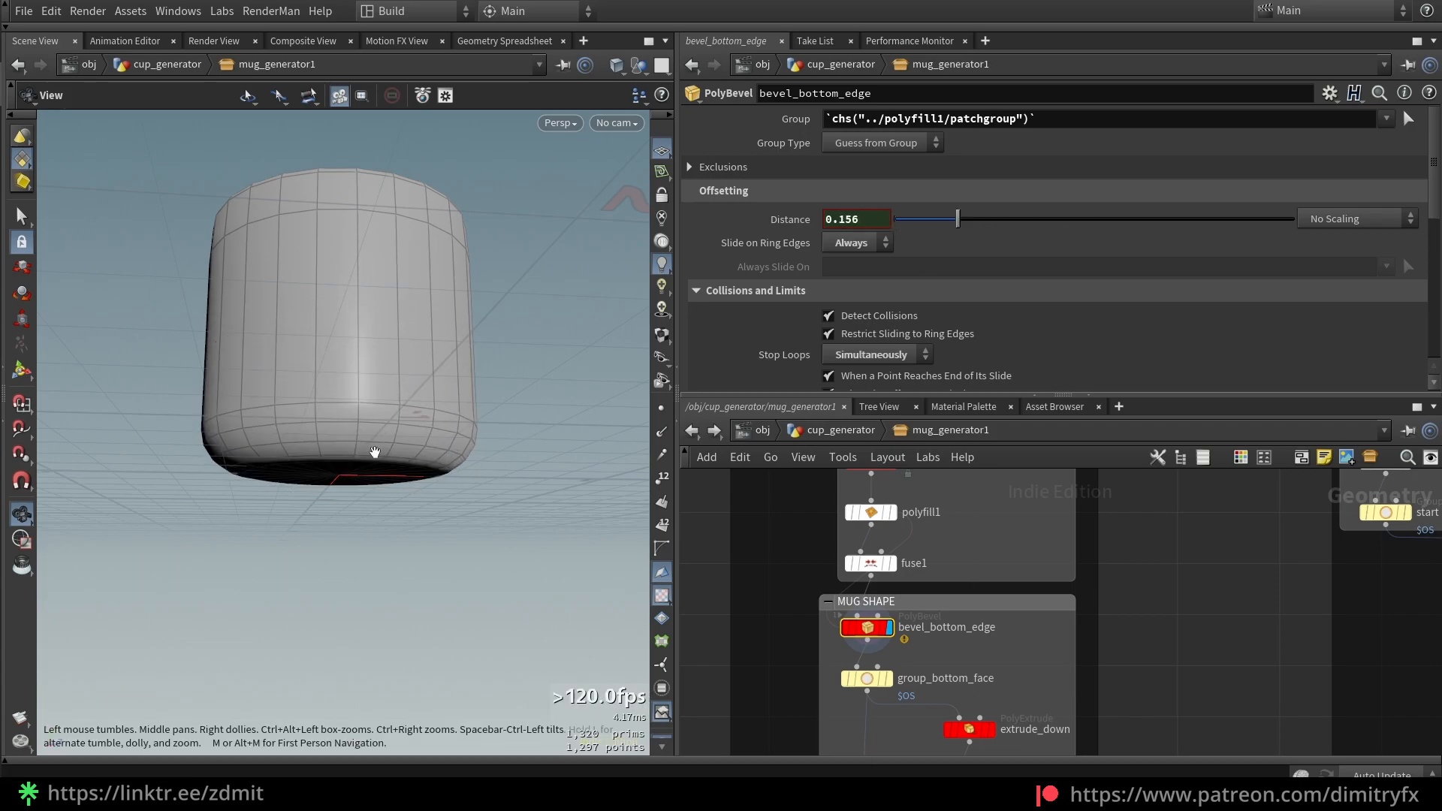
key("b")
left_click_drag(386, 464, 422, 415)
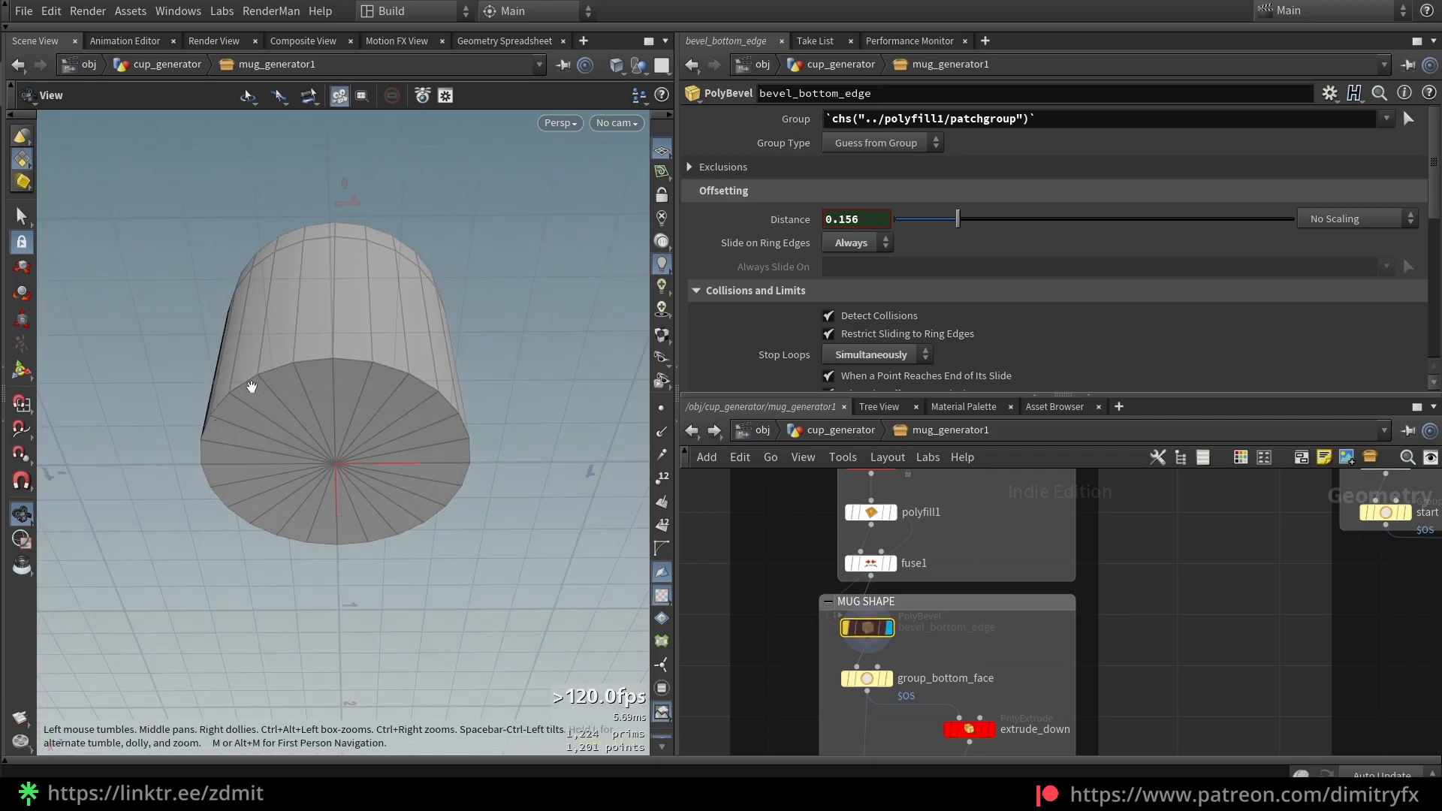
key("b")
left_click_drag(784, 683, 852, 673)
key("r")
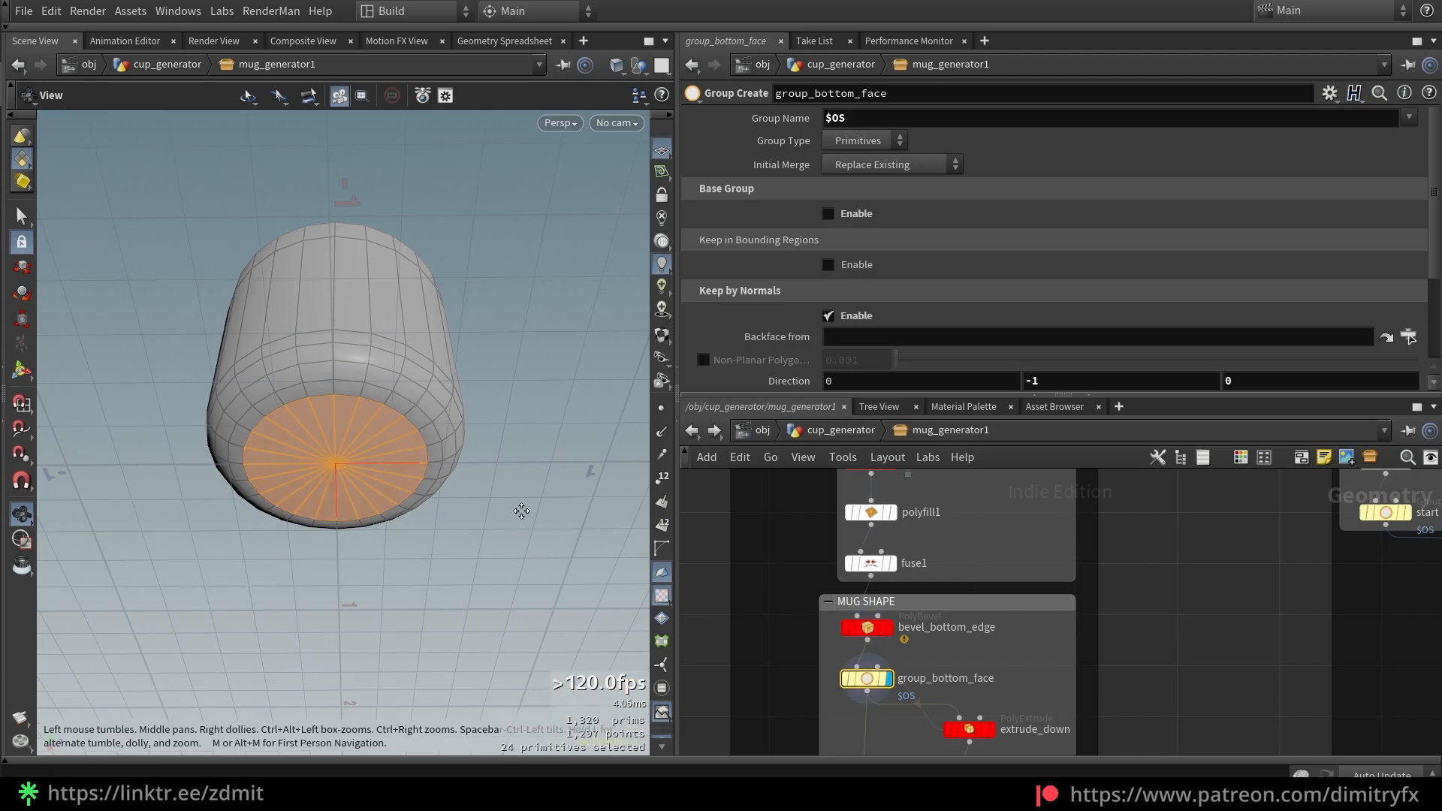
left_click_drag(522, 518, 442, 409)
middle_click_drag(801, 687, 795, 596)
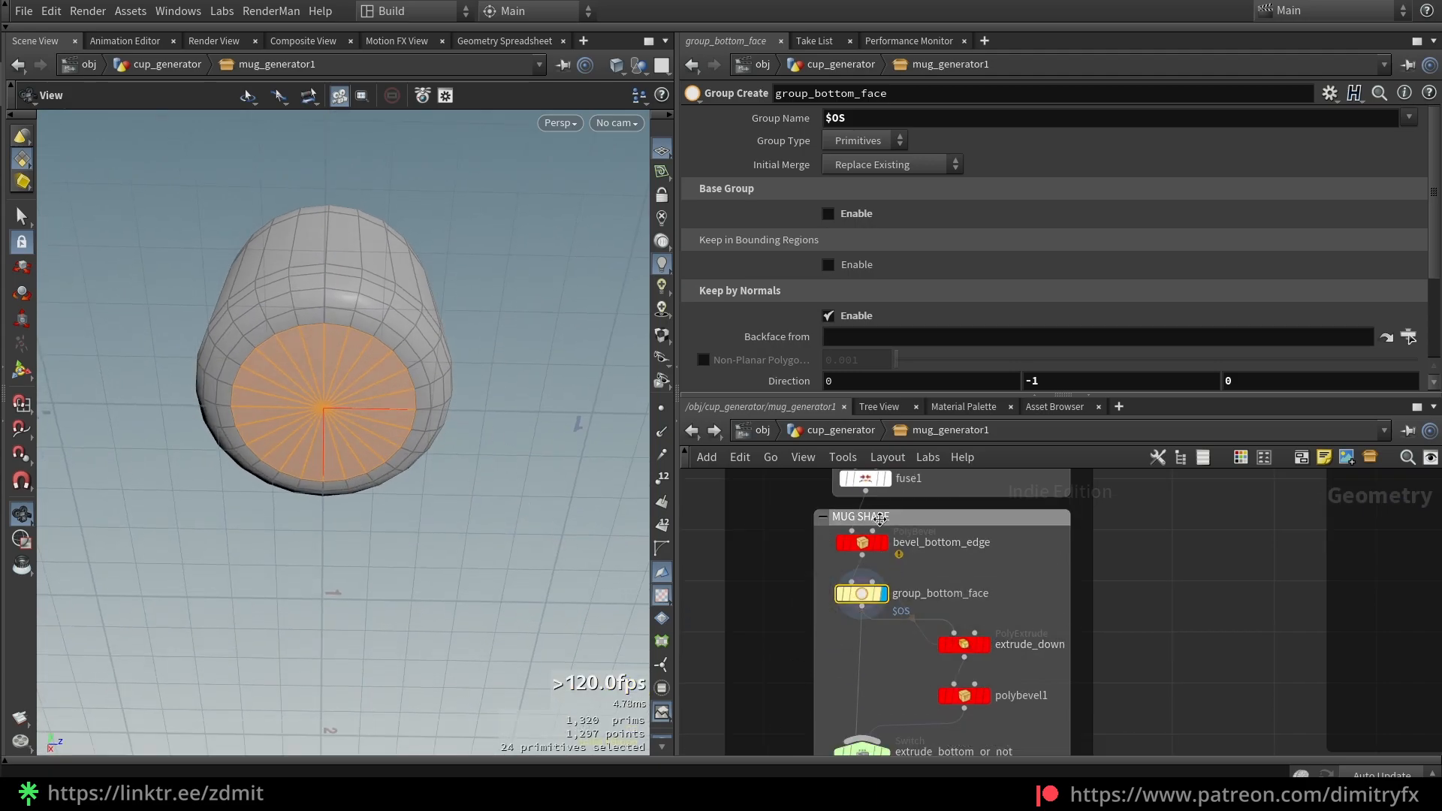
key("u")
left_click(852, 111)
left_click_drag(441, 259, 413, 370)
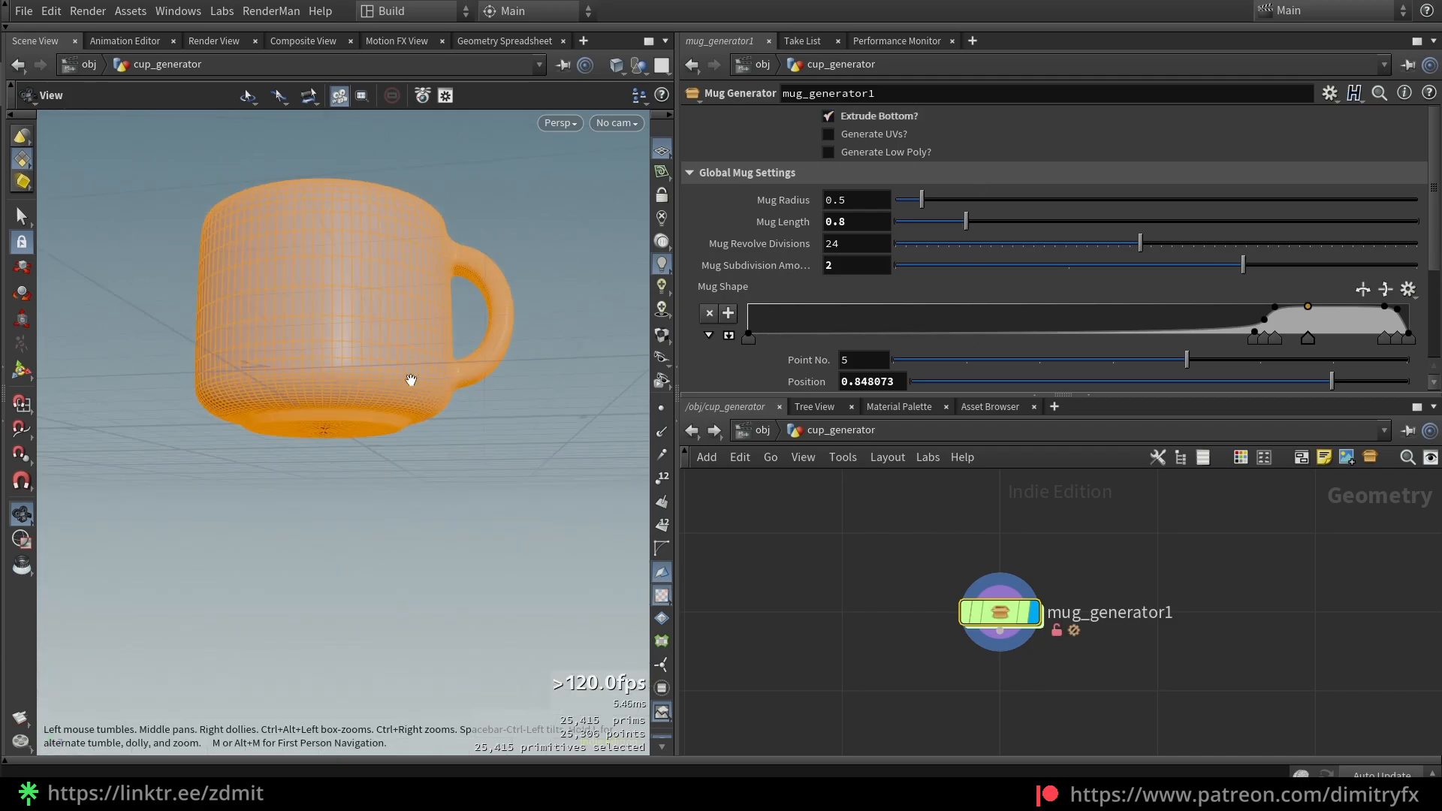
scroll(315, 390, "up", 4)
left_click_drag(315, 389, 330, 357)
left_click(885, 117)
left_click(885, 117)
left_click(885, 118)
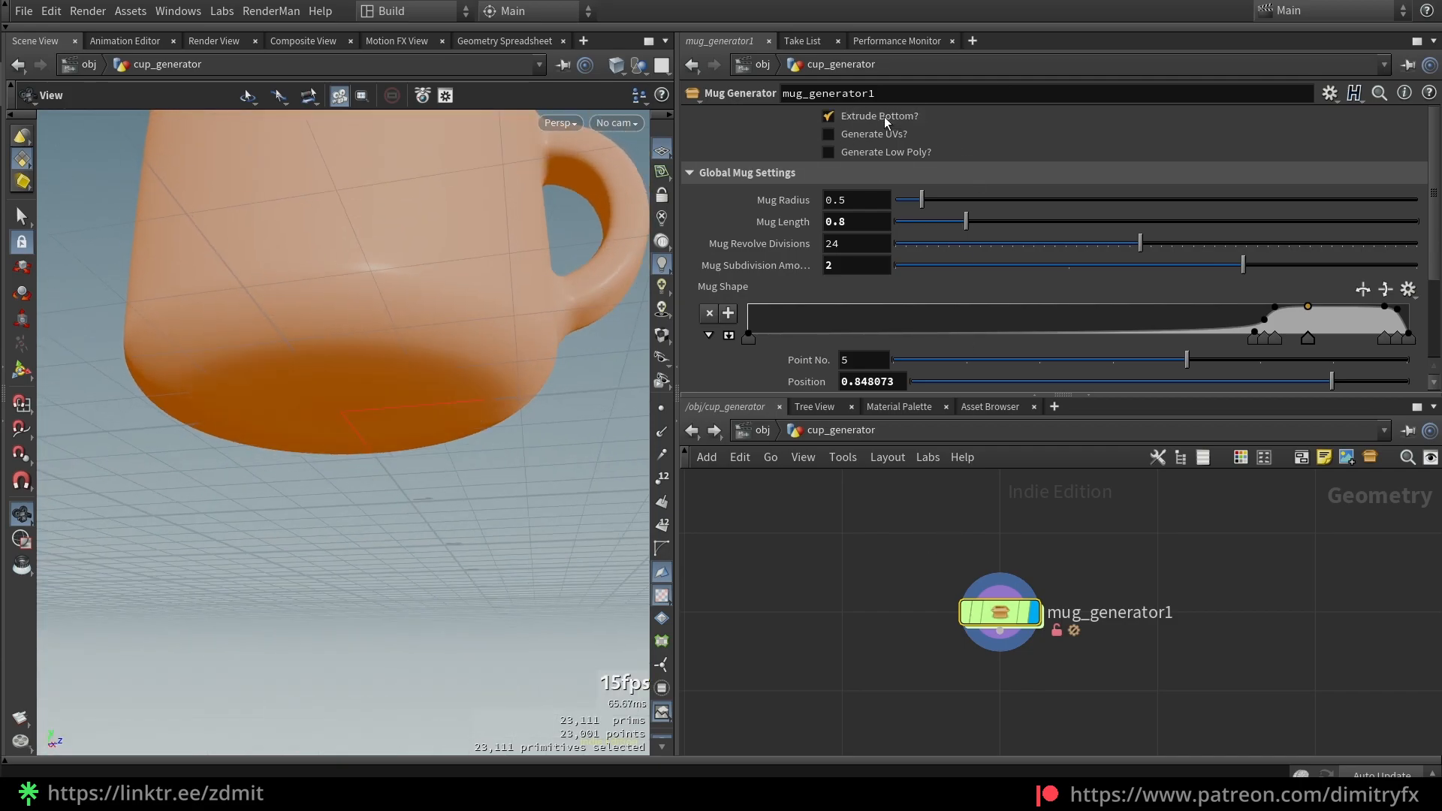
left_click(885, 118)
left_click(885, 118)
left_click(885, 117)
left_click(885, 116)
left_click(717, 433)
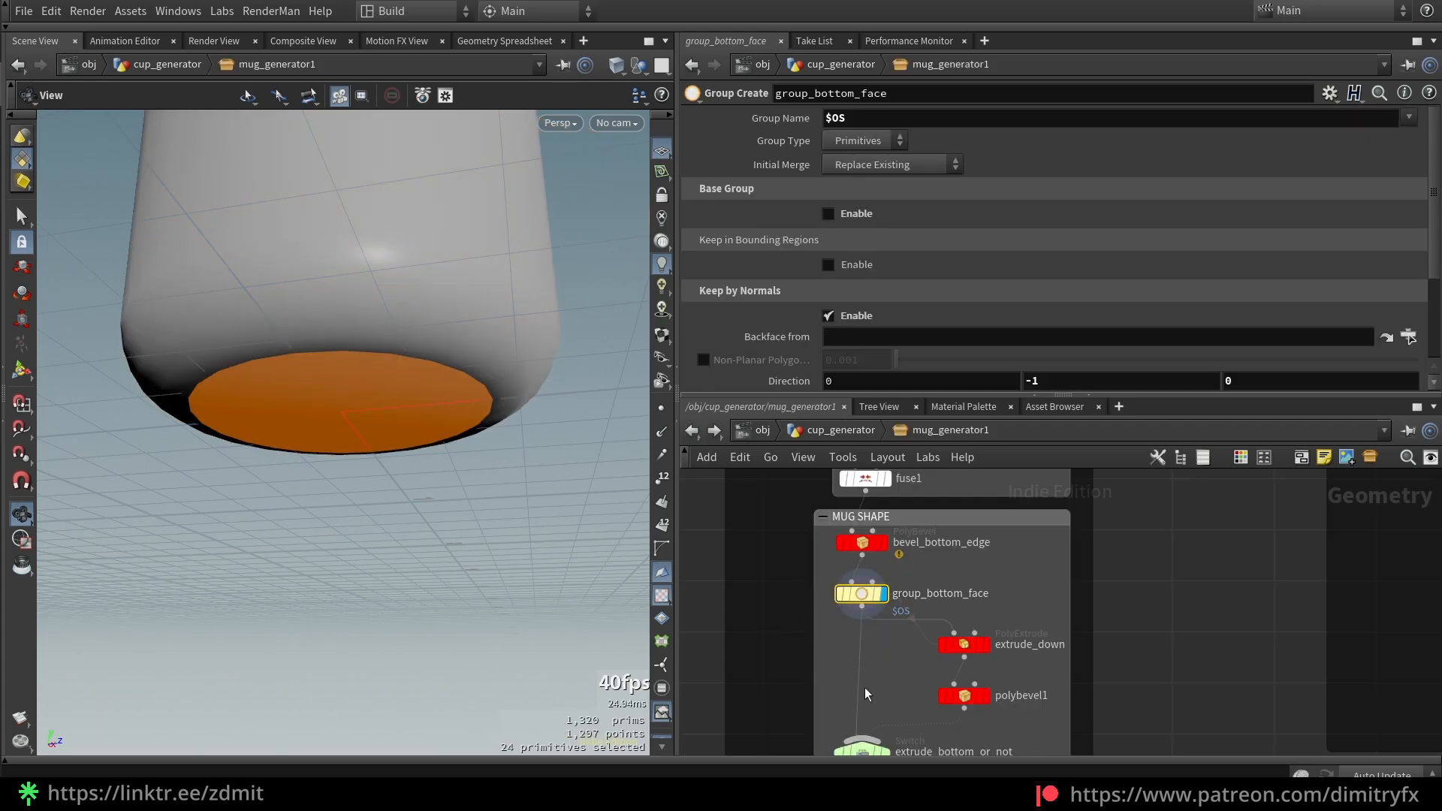
middle_click_drag(1058, 716, 1054, 677)
left_click_drag(1030, 736, 829, 545)
left_click(1111, 570)
left_click(857, 556)
scroll(1043, 249, "down", 5)
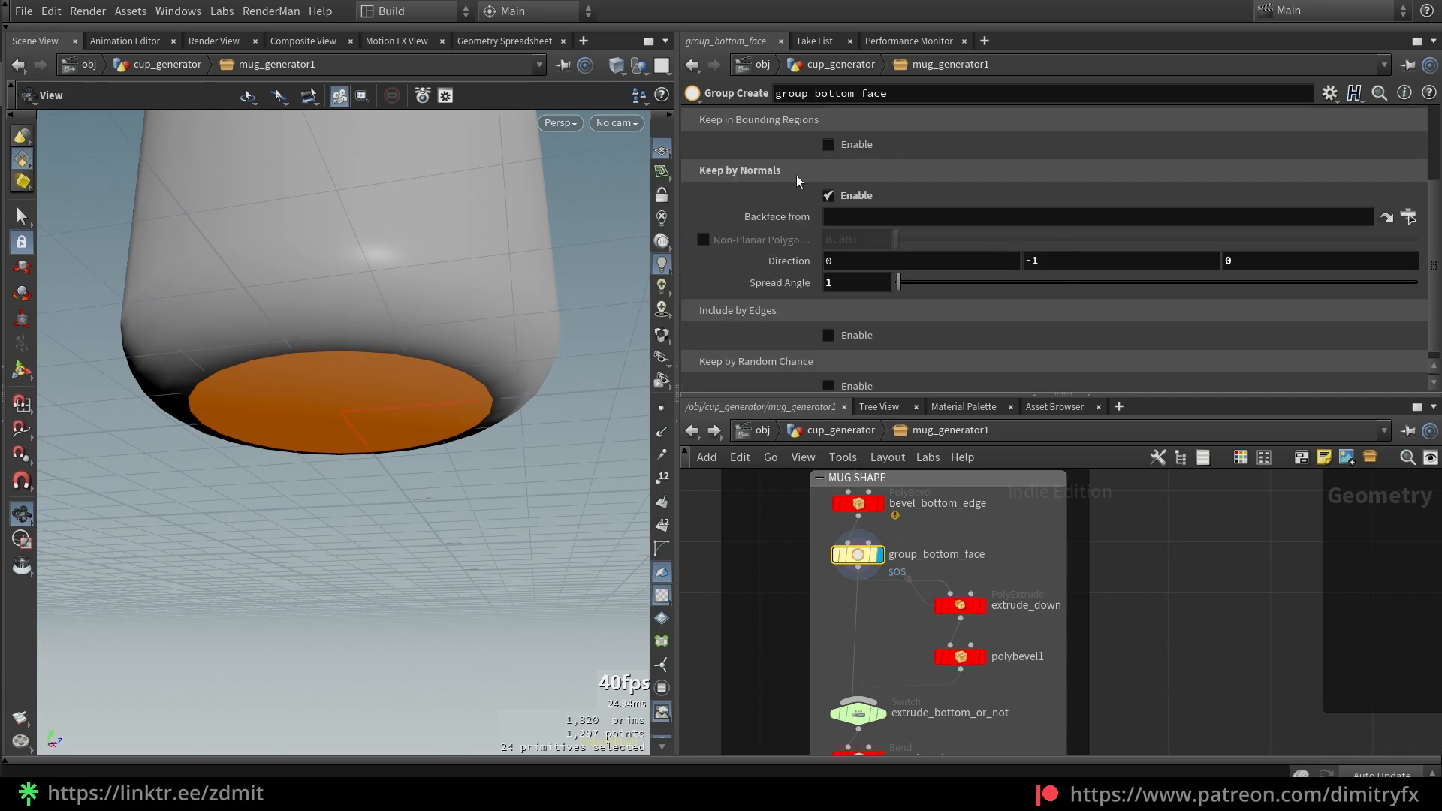
scroll(748, 184, "up", 3)
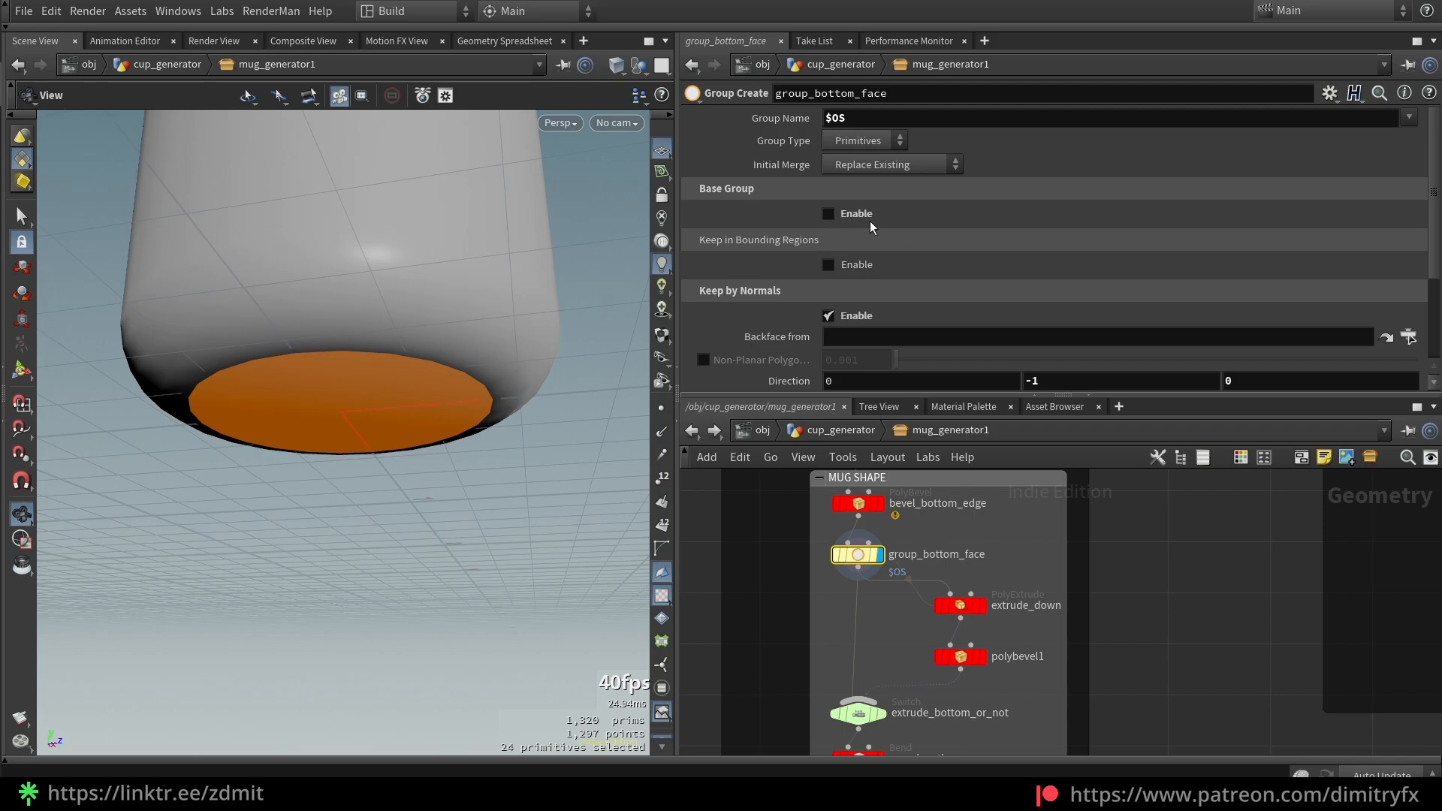
scroll(1004, 191, "down", 2)
Reset the Keep by Normals direction, then restore it to 0, -1, 0
left_click(1054, 282)
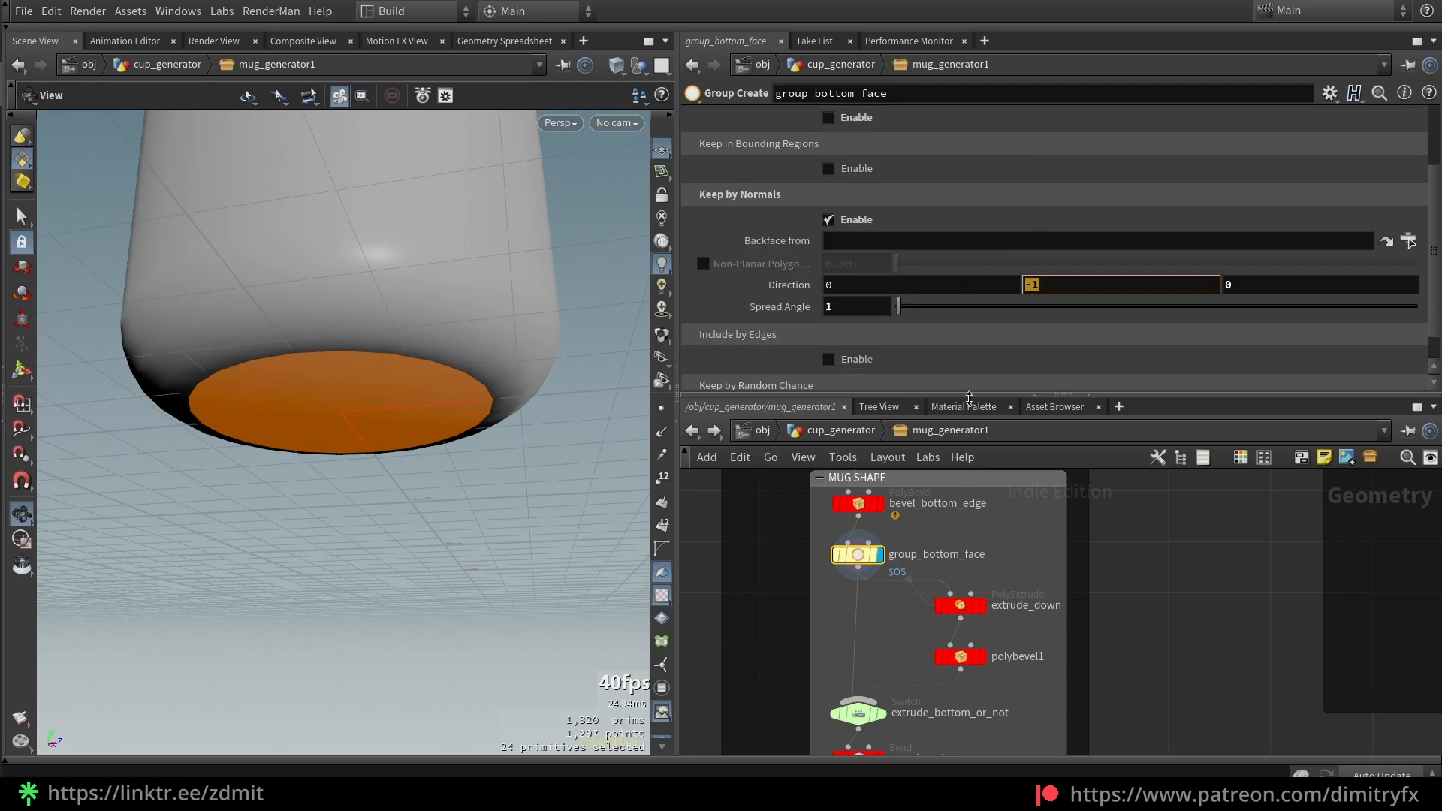
left_click(1066, 290)
middle_click(1327, 283, "ctrl")
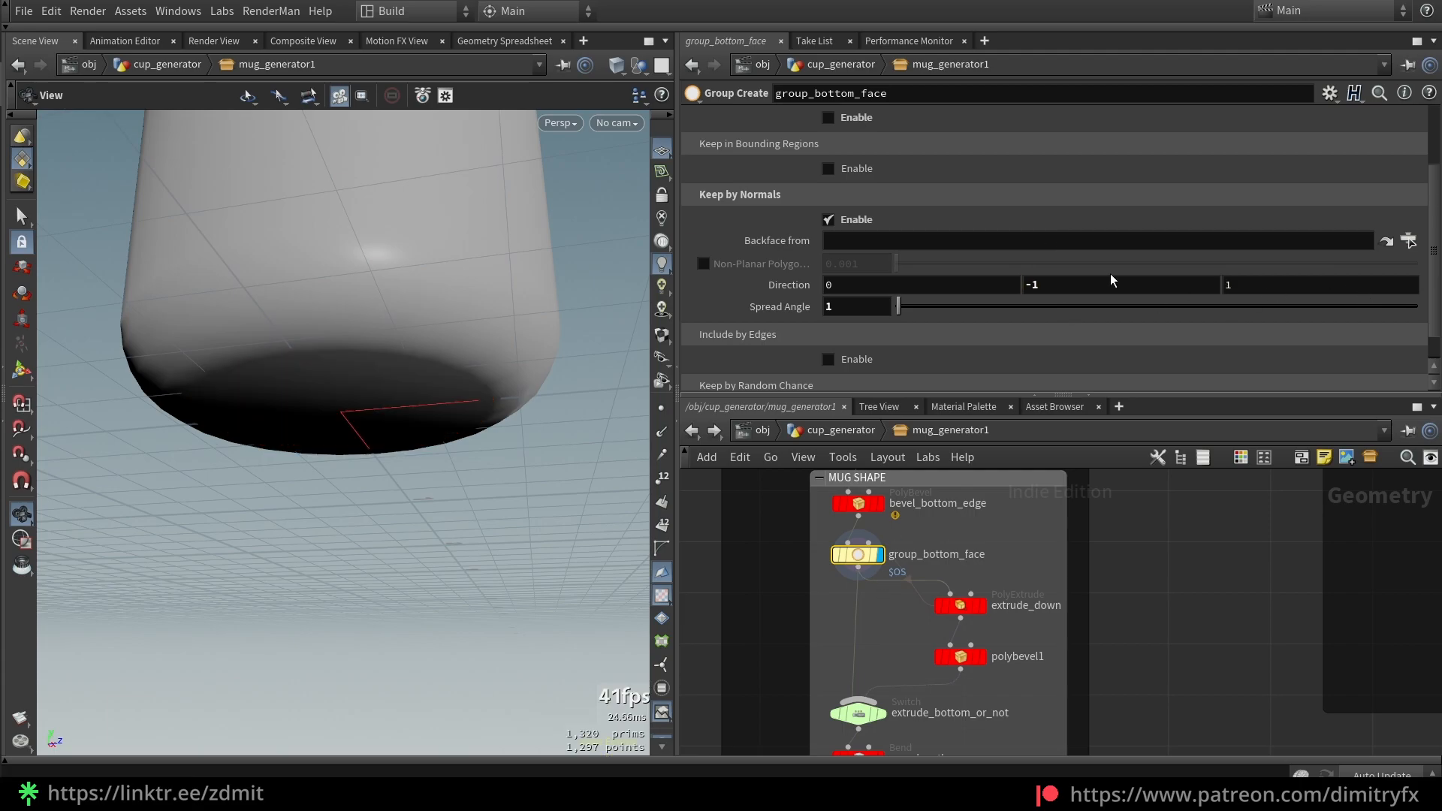
middle_click(1110, 284, "ctrl")
double_click(1277, 288)
type("0")
double_click(1165, 287)
key("Return")
In wireframe, test a wider Spread Angle on the bottom faces, then undo it back to 1
key("shift+w")
left_click_drag(560, 361, 412, 363)
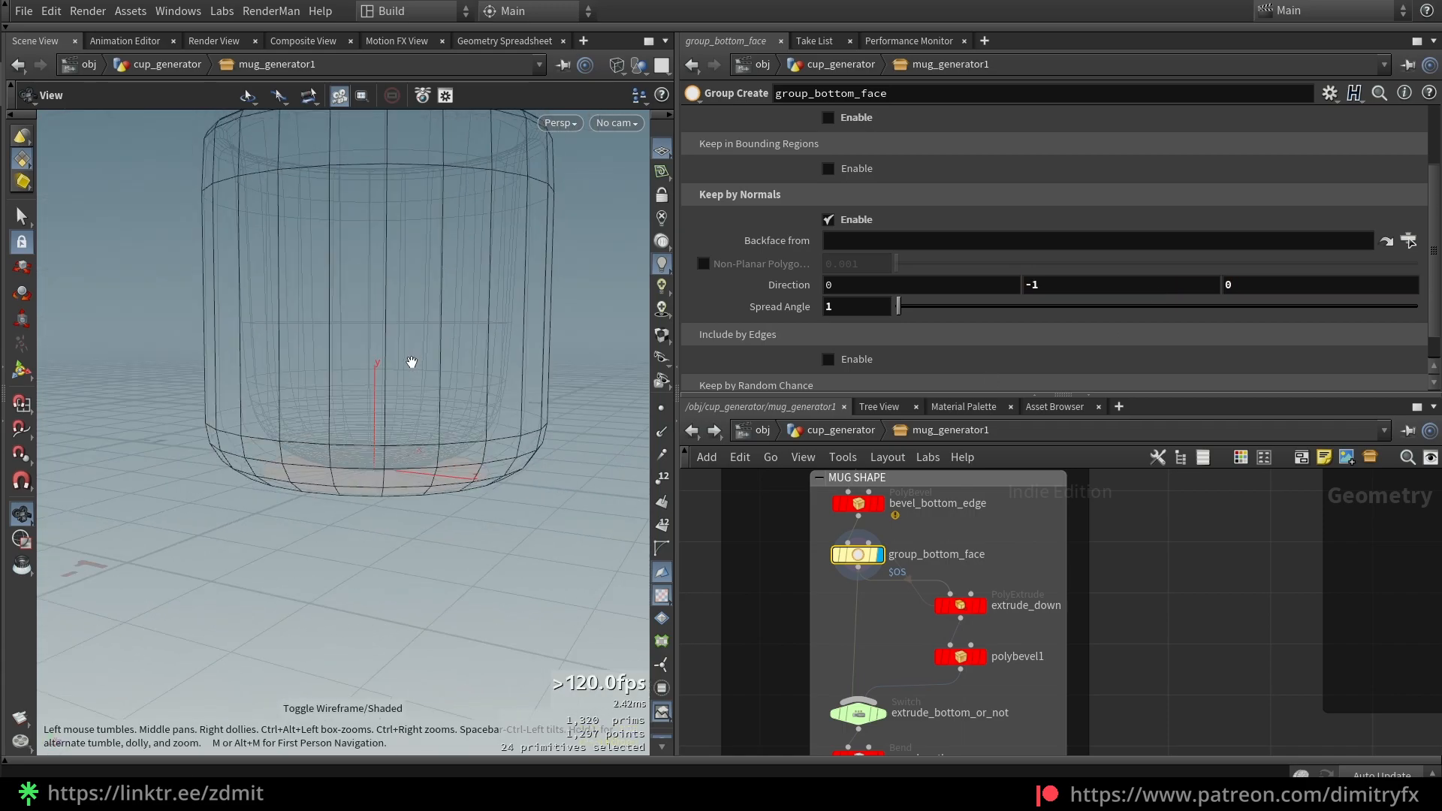
left_click_drag(408, 480, 425, 499)
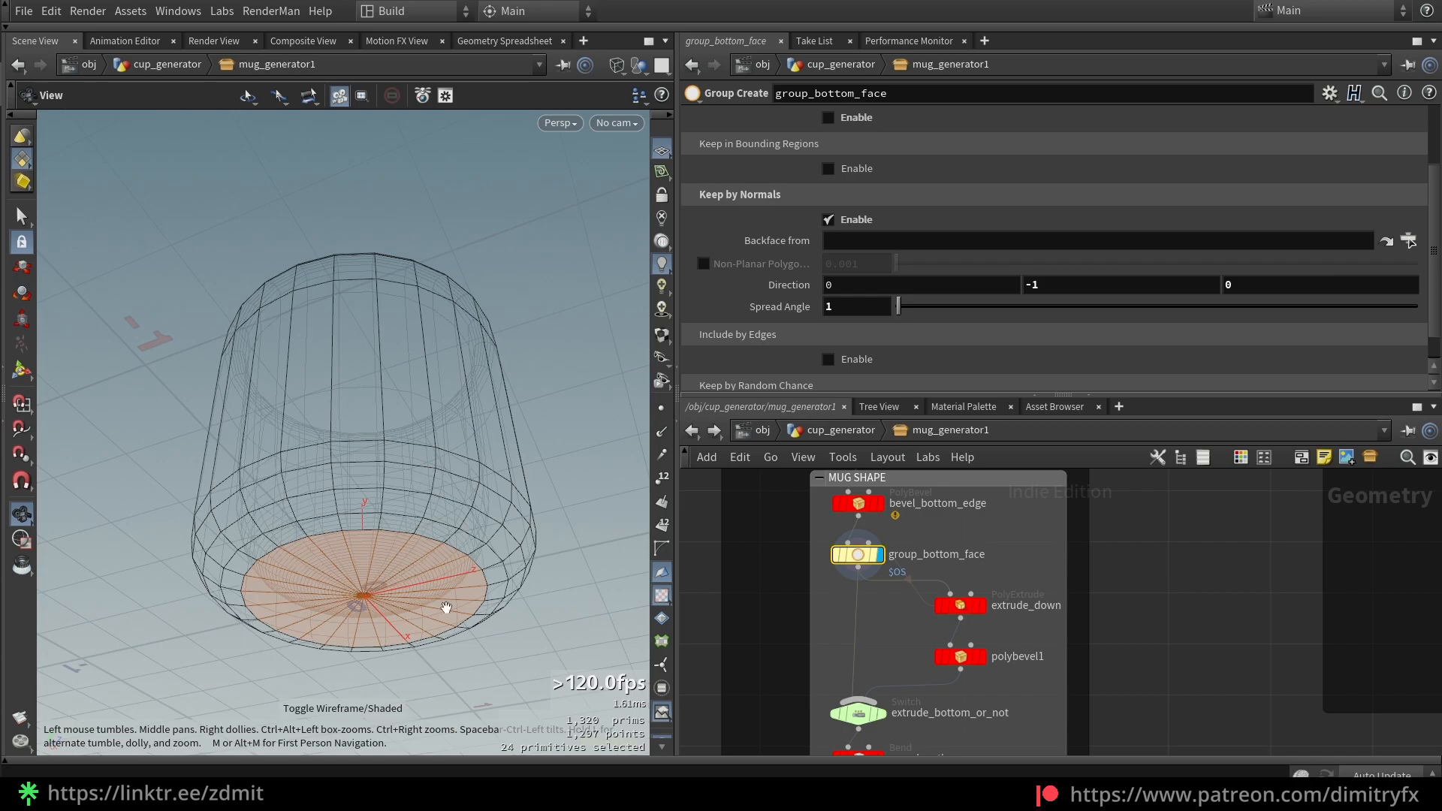
left_click_drag(355, 562, 438, 597)
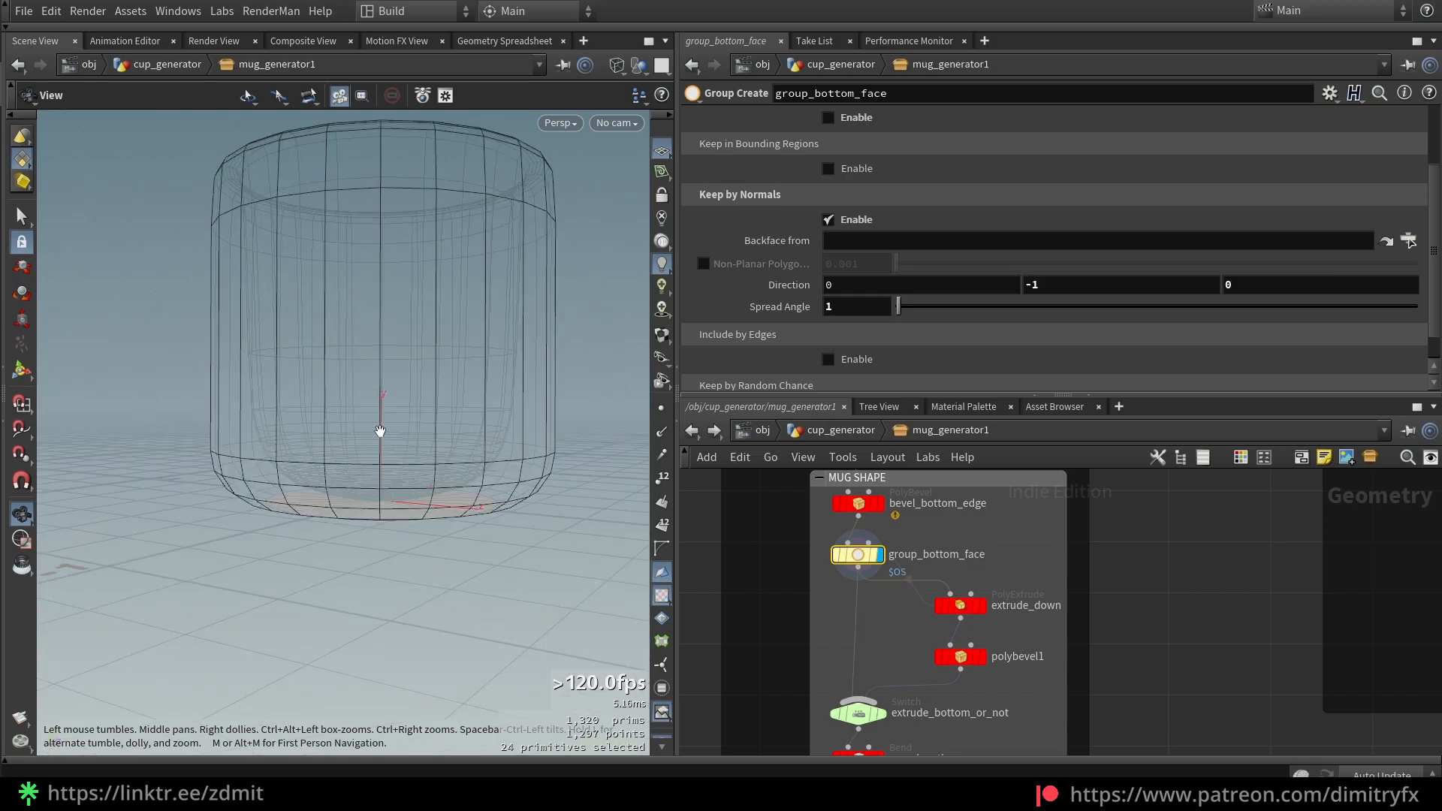
left_click_drag(380, 431, 406, 353)
left_click(1067, 285)
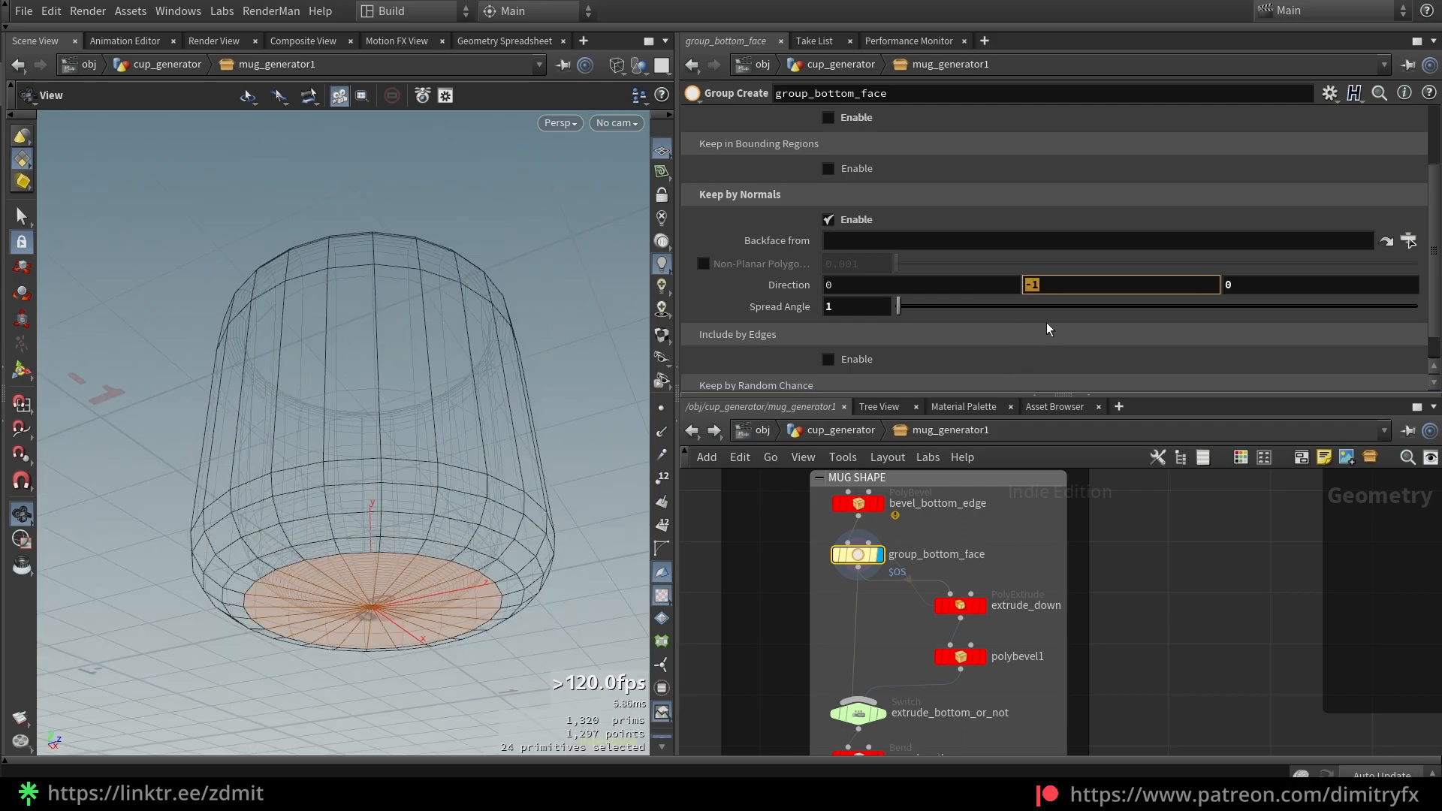
left_click(878, 308)
left_click_drag(408, 560, 403, 503)
scroll(417, 512, "up", 3)
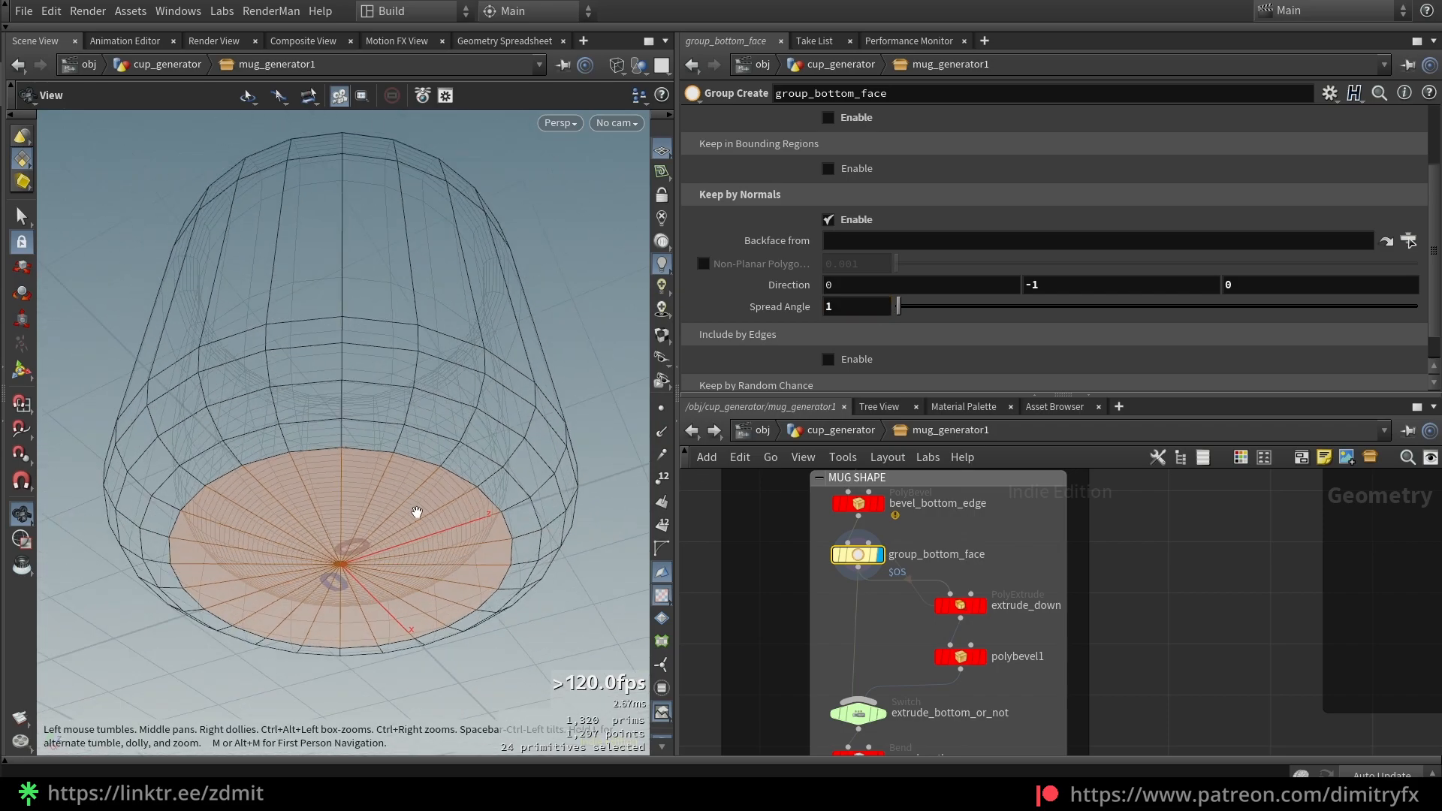
left_click_drag(417, 513, 334, 500)
left_click_drag(898, 307, 797, 311)
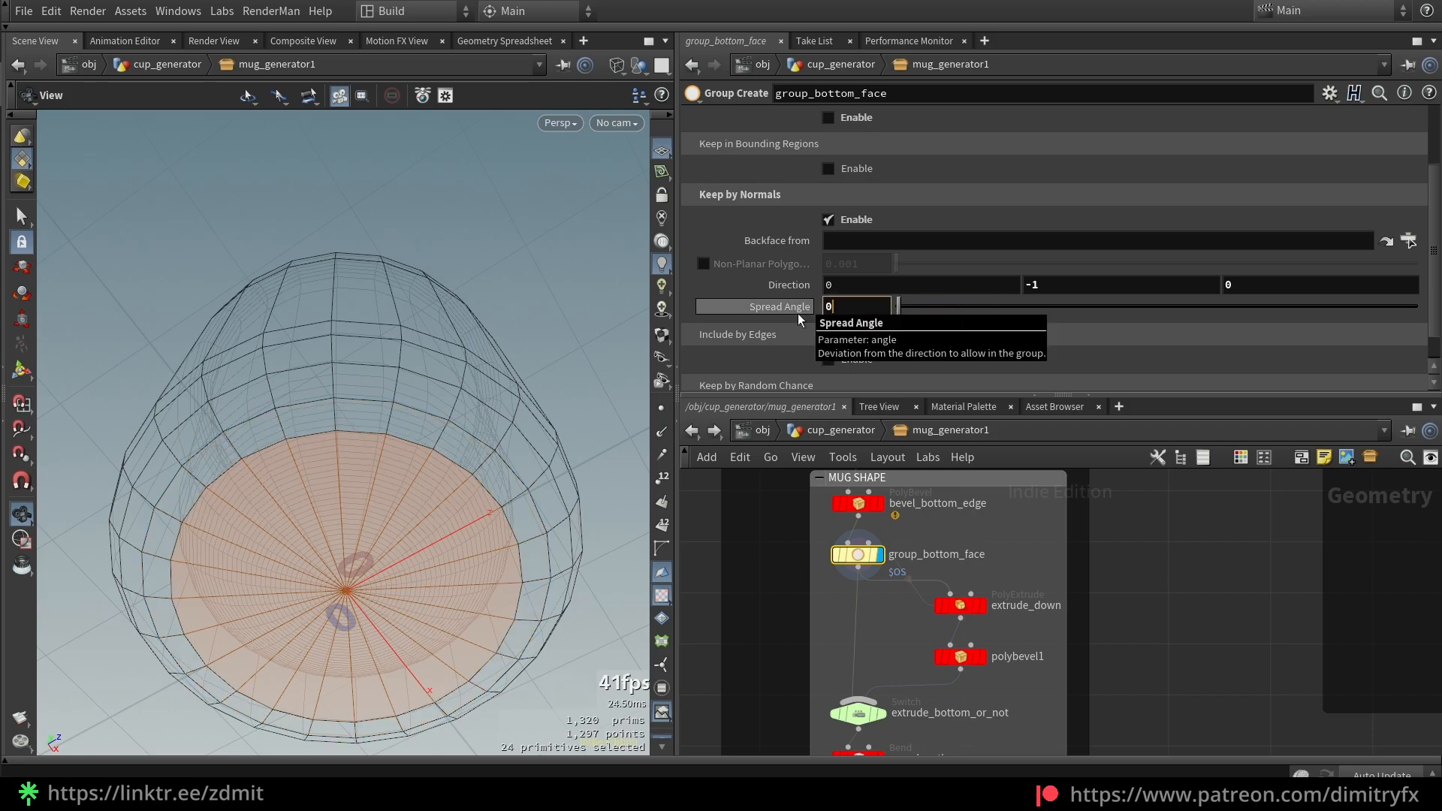
key("ctrl+z")
Select and display extrude_down to show its extrusion settings
middle_click_drag(1106, 590, 1108, 542)
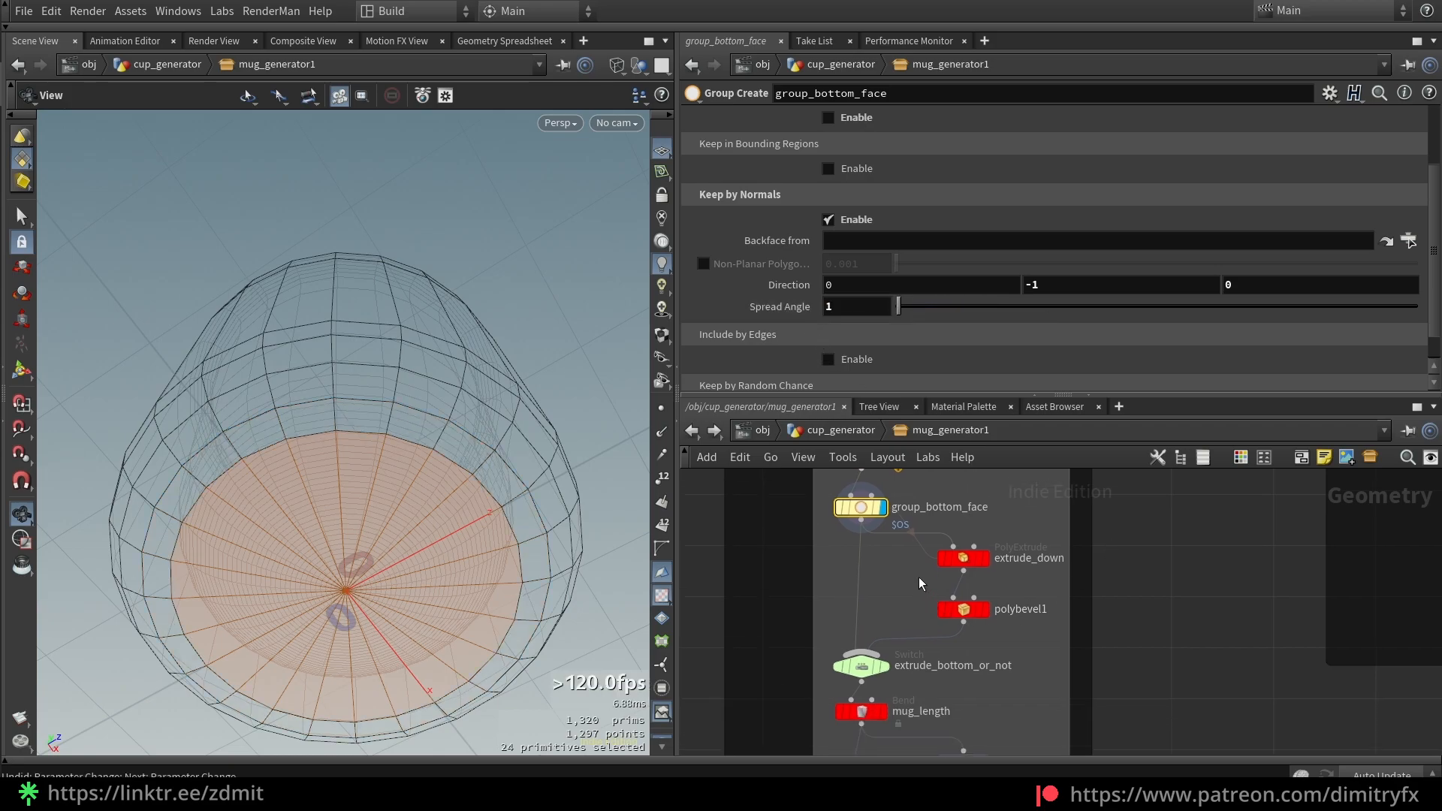
scroll(441, 406, "down", 3)
left_click_drag(441, 406, 417, 484)
left_click(986, 559)
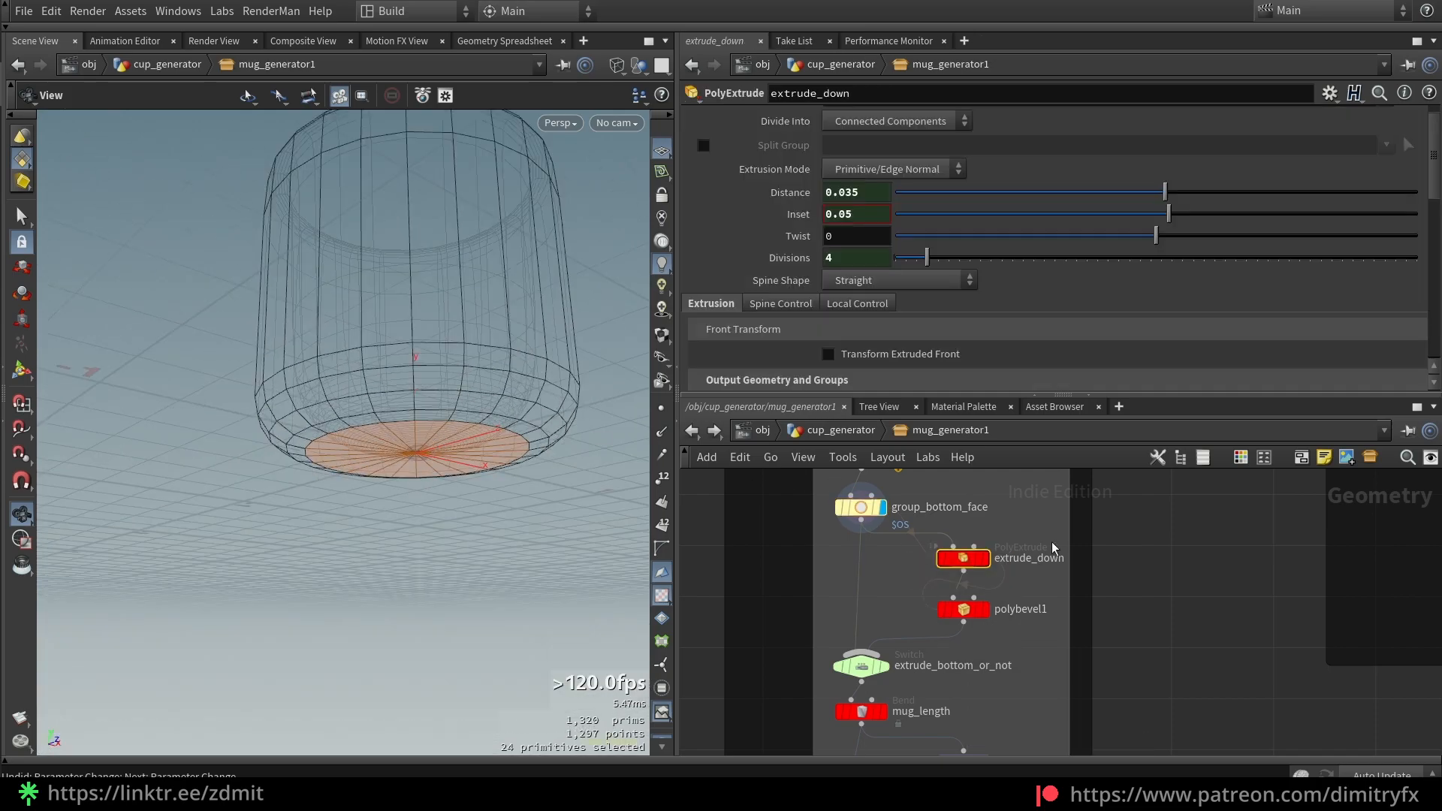
scroll(924, 219, "up", 2)
Reselect group_bottom_face and inspect its Group Name value ($OS) and node name
left_click(861, 507)
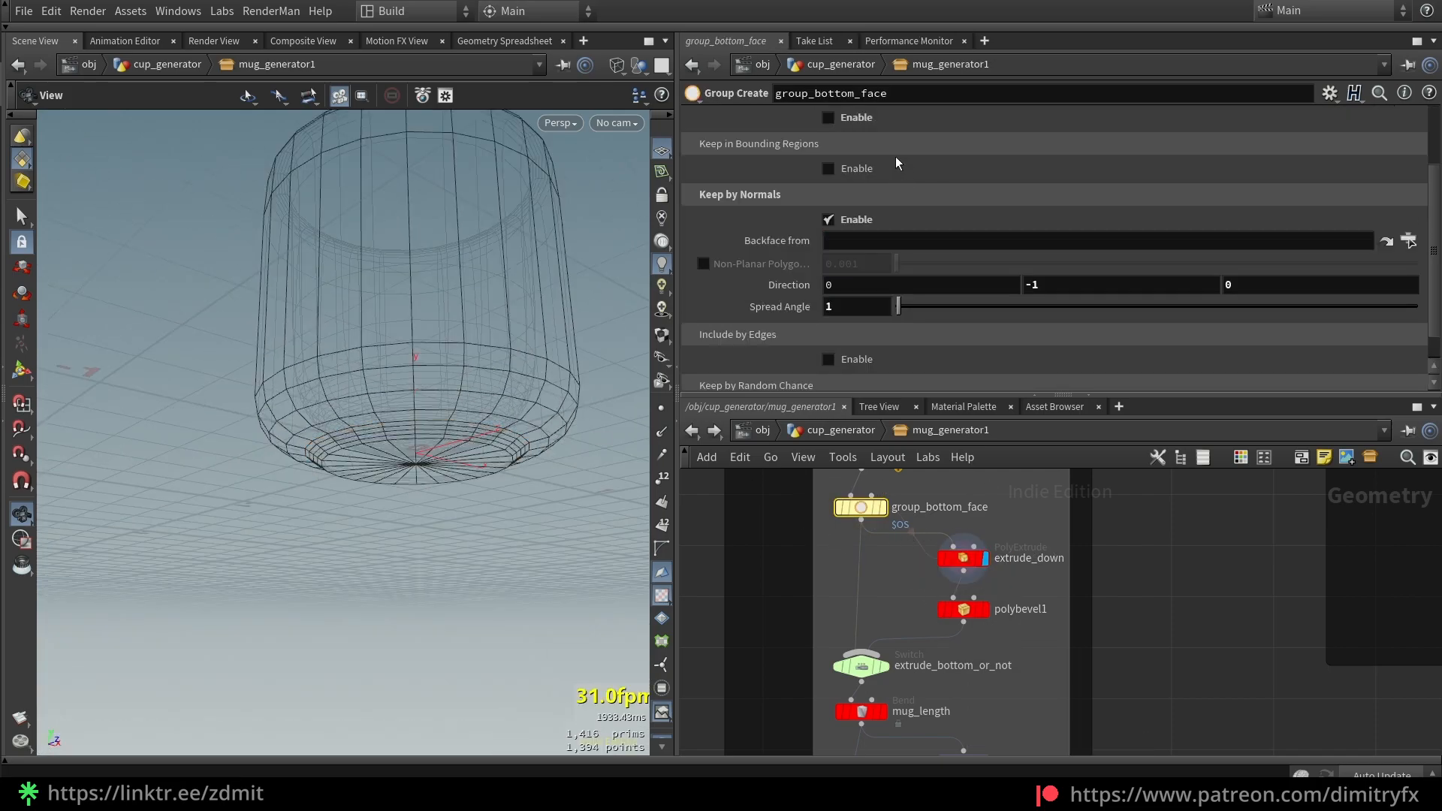
scroll(898, 165, "up", 3)
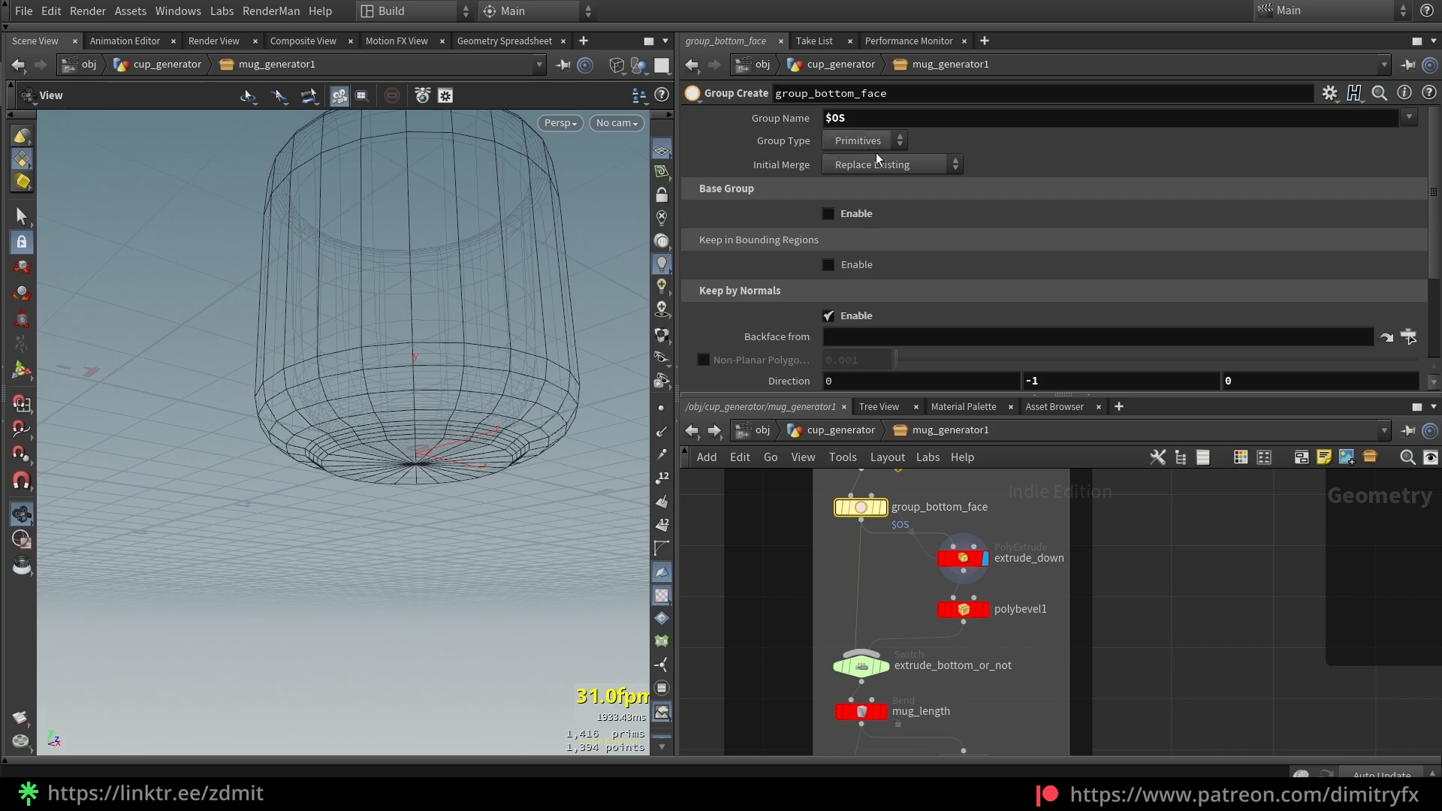
double_click(843, 124)
left_click(866, 125)
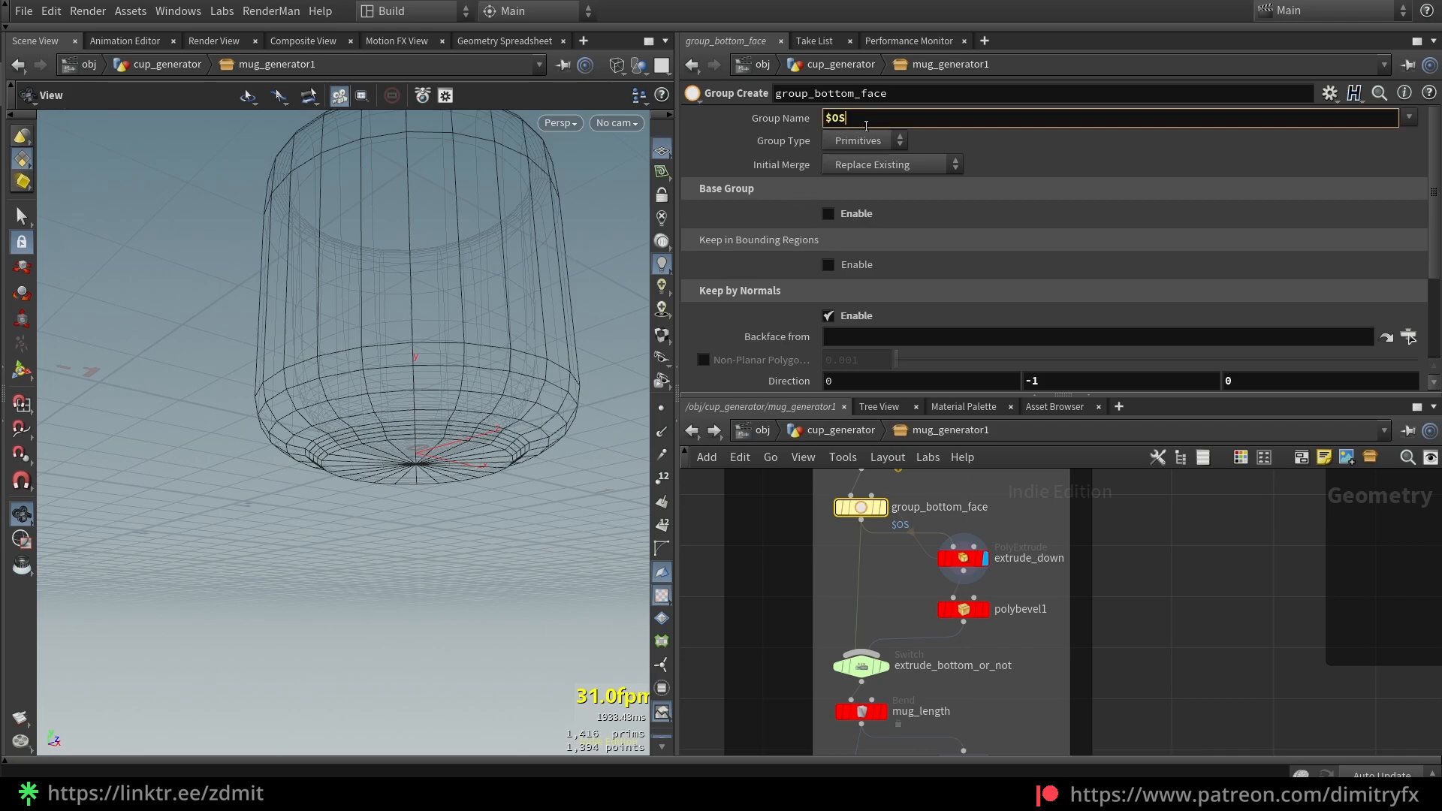
double_click(939, 507)
left_click(1009, 511)
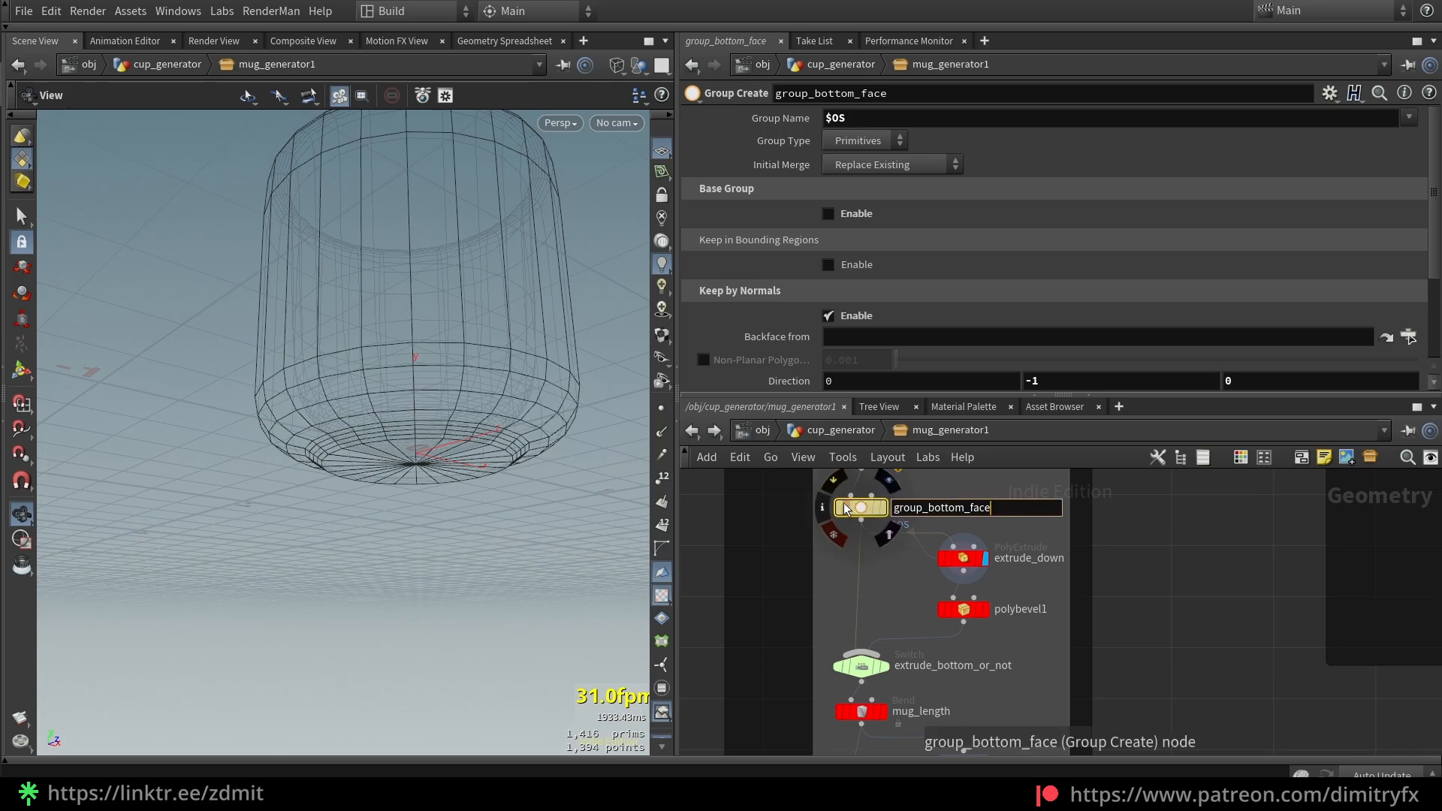
left_click(852, 119)
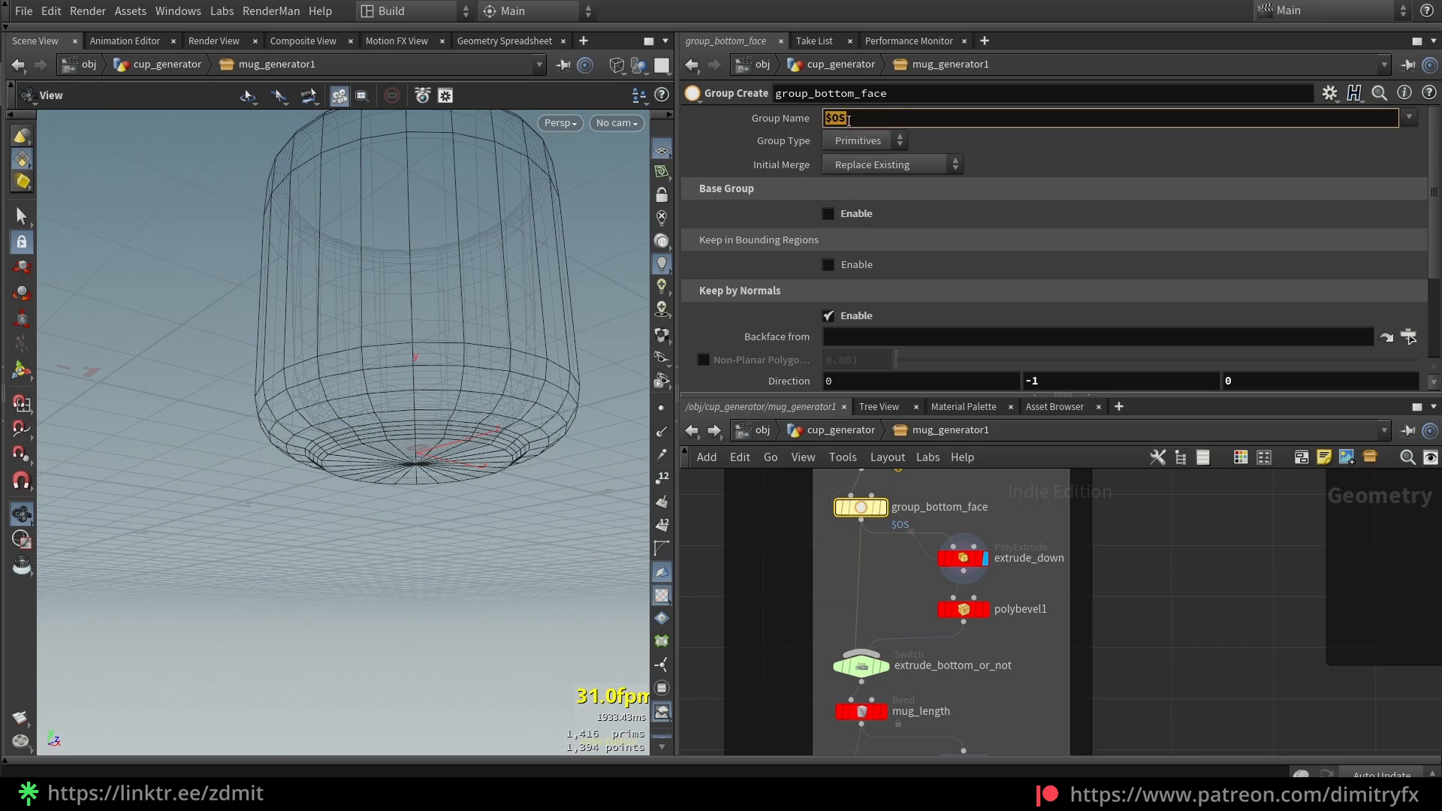
Rename the node to group_bottom_face_YOLO and check that the group name follows in its info
left_click_drag(820, 540, 928, 538)
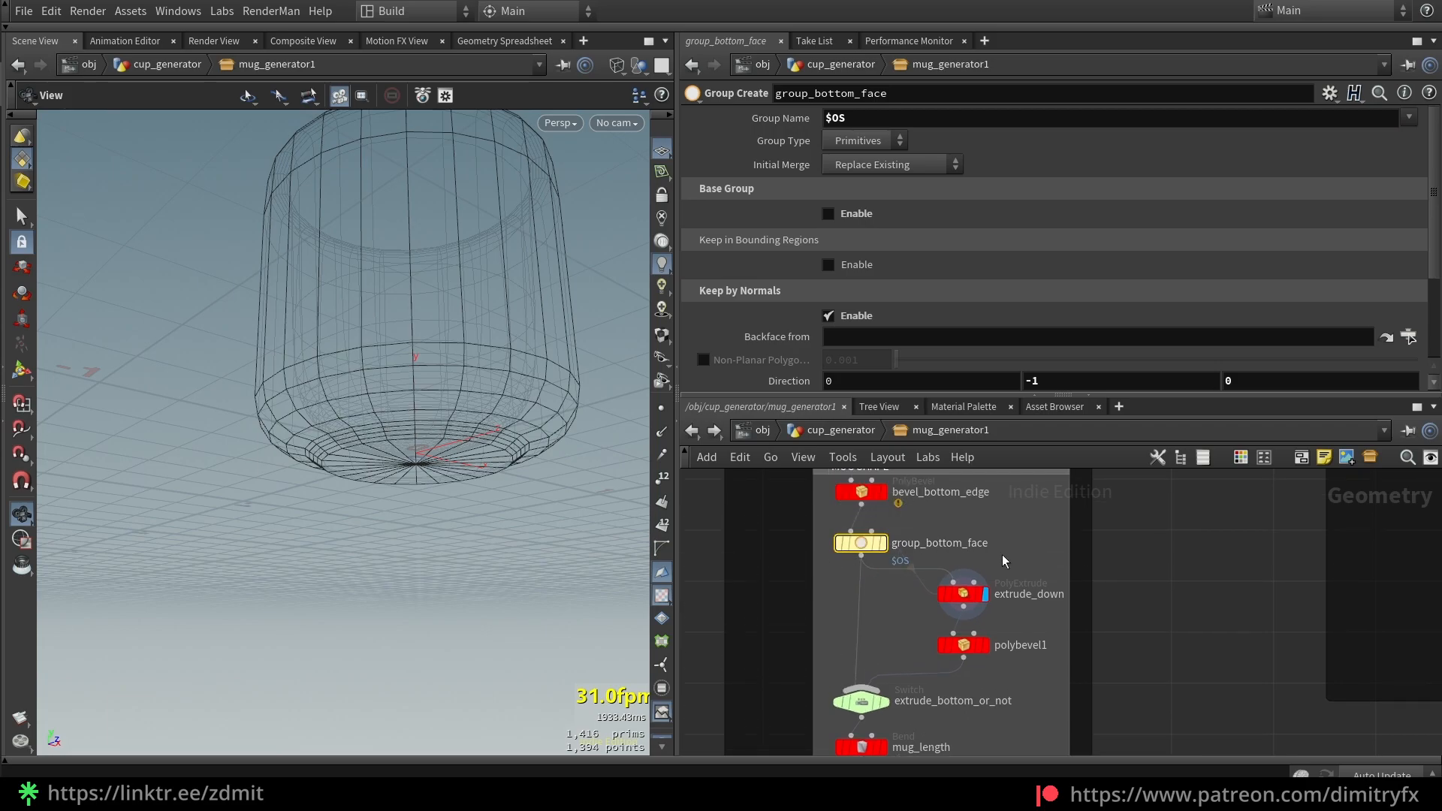
double_click(969, 542)
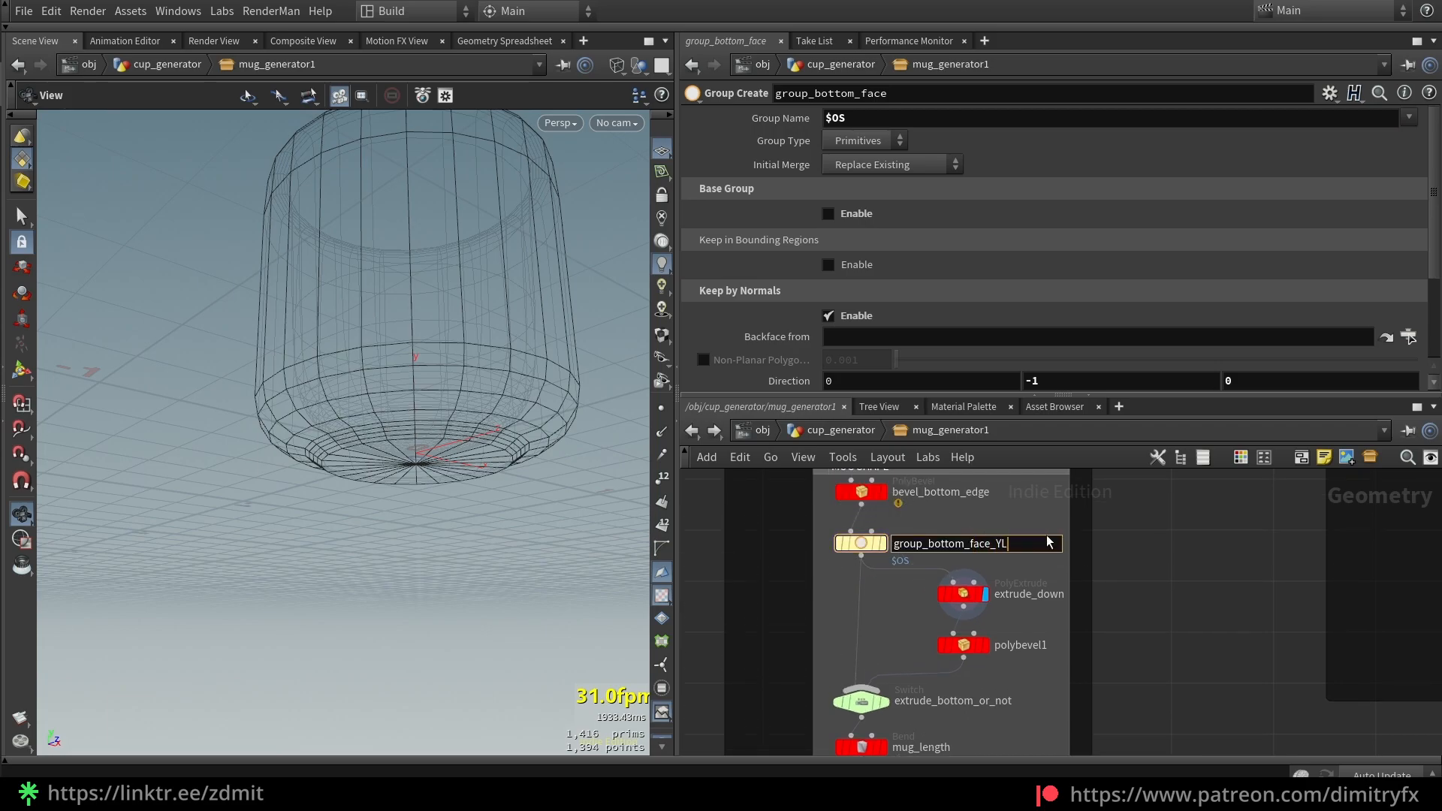
key("Return")
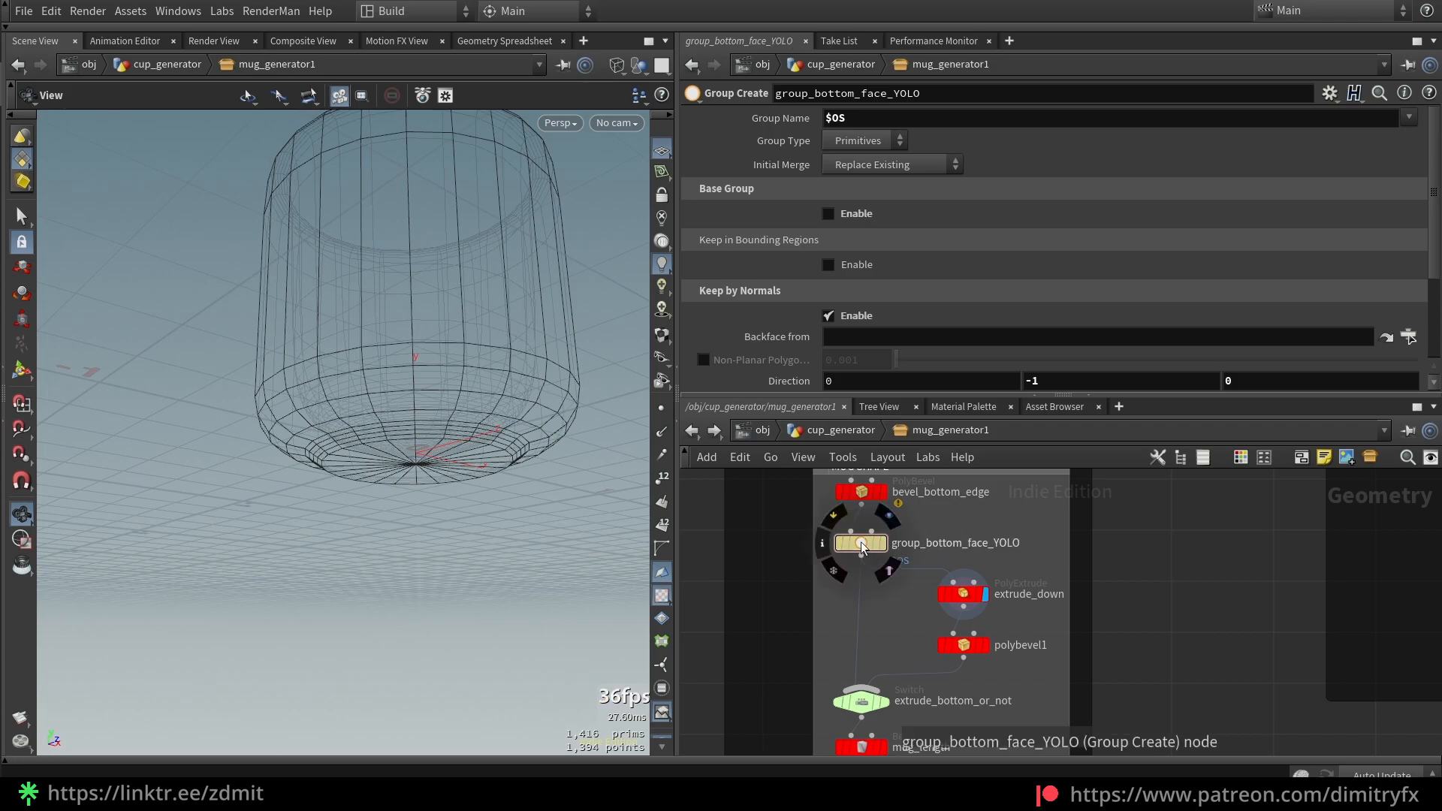
middle_click(1062, 554)
middle_click(847, 545)
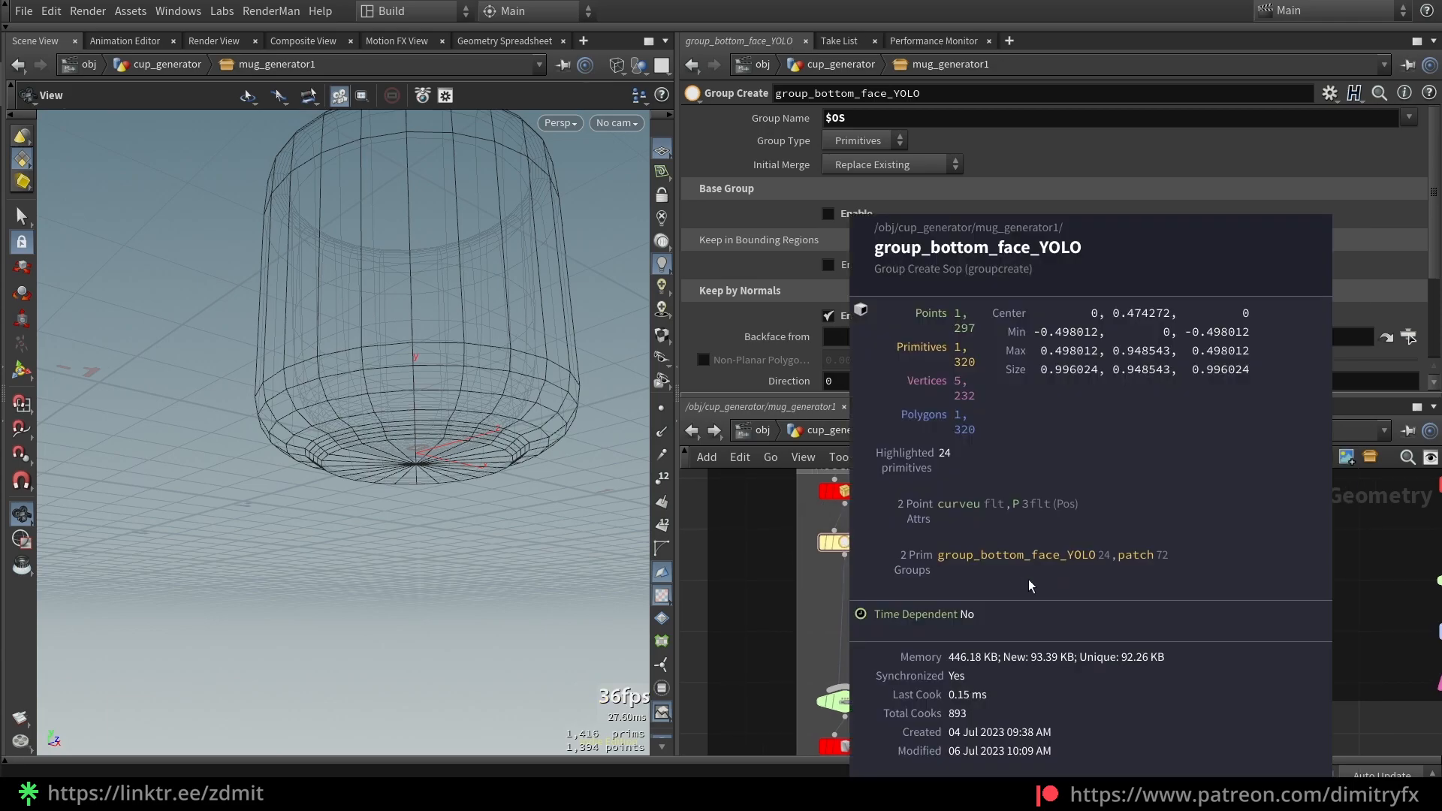
Rename the node back to group_bottom_face and confirm the group name matches again
double_click(981, 543)
key("BackSpace")
key("BackSpace")
key("BackSpace")
key("BackSpace")
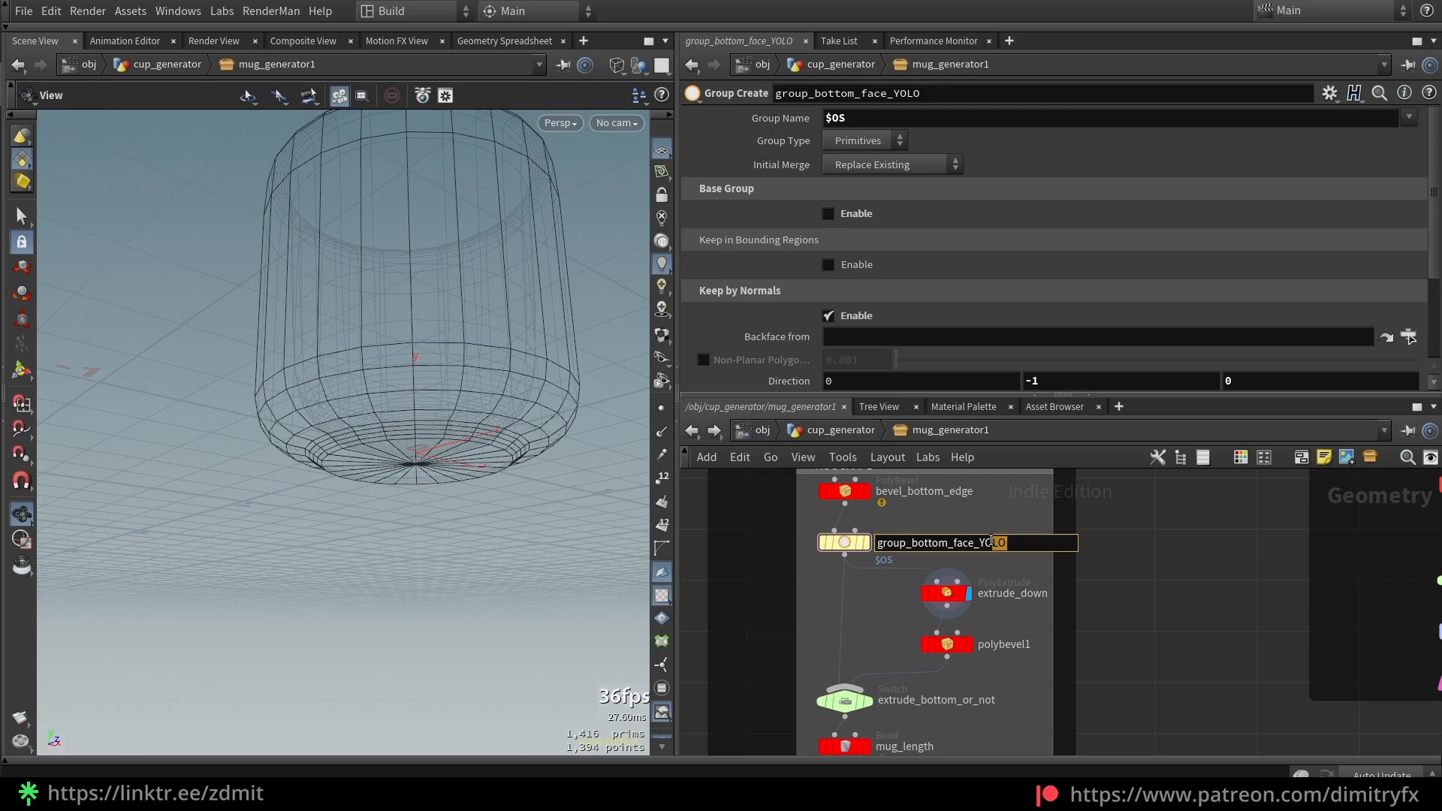
key("BackSpace")
key("Return")
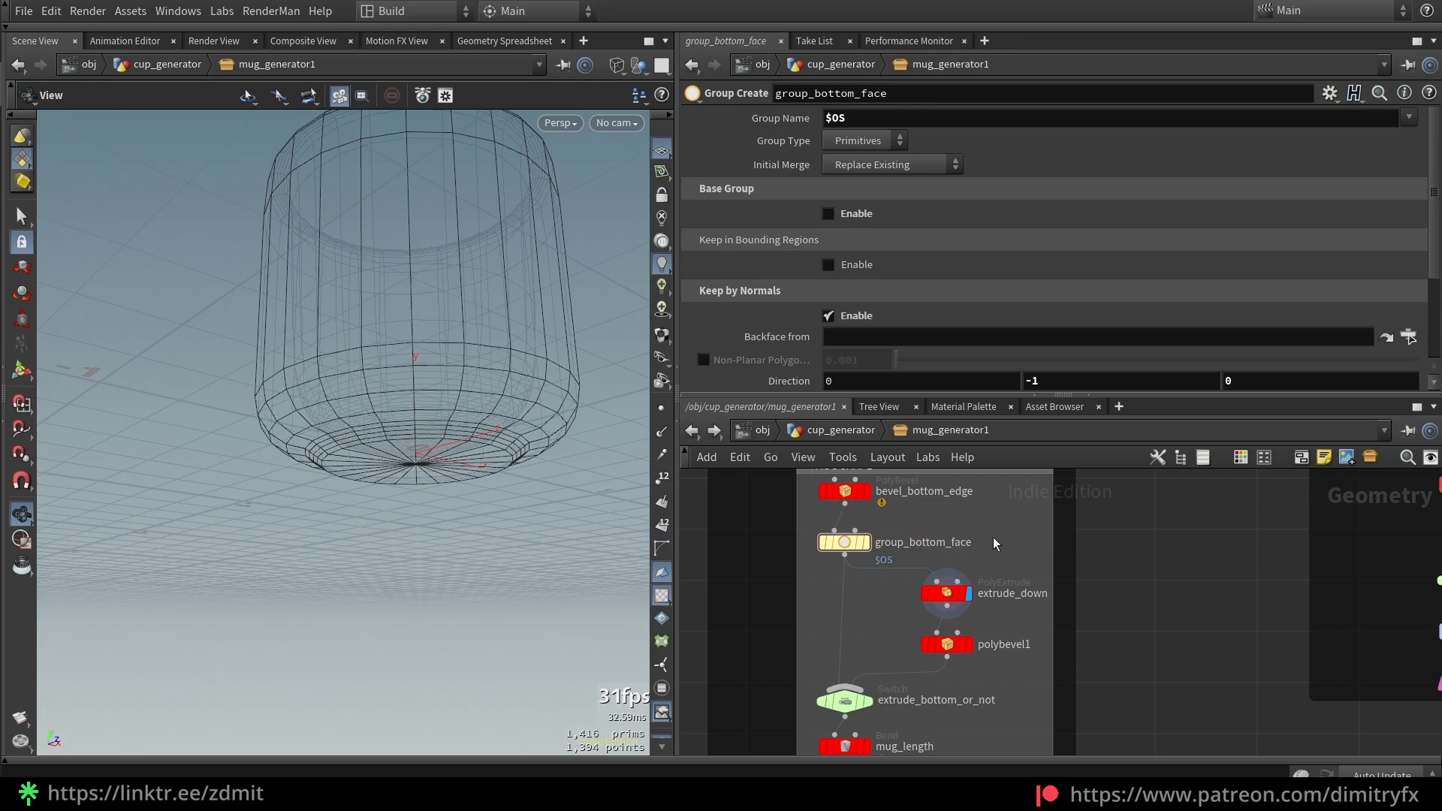
middle_click(856, 555)
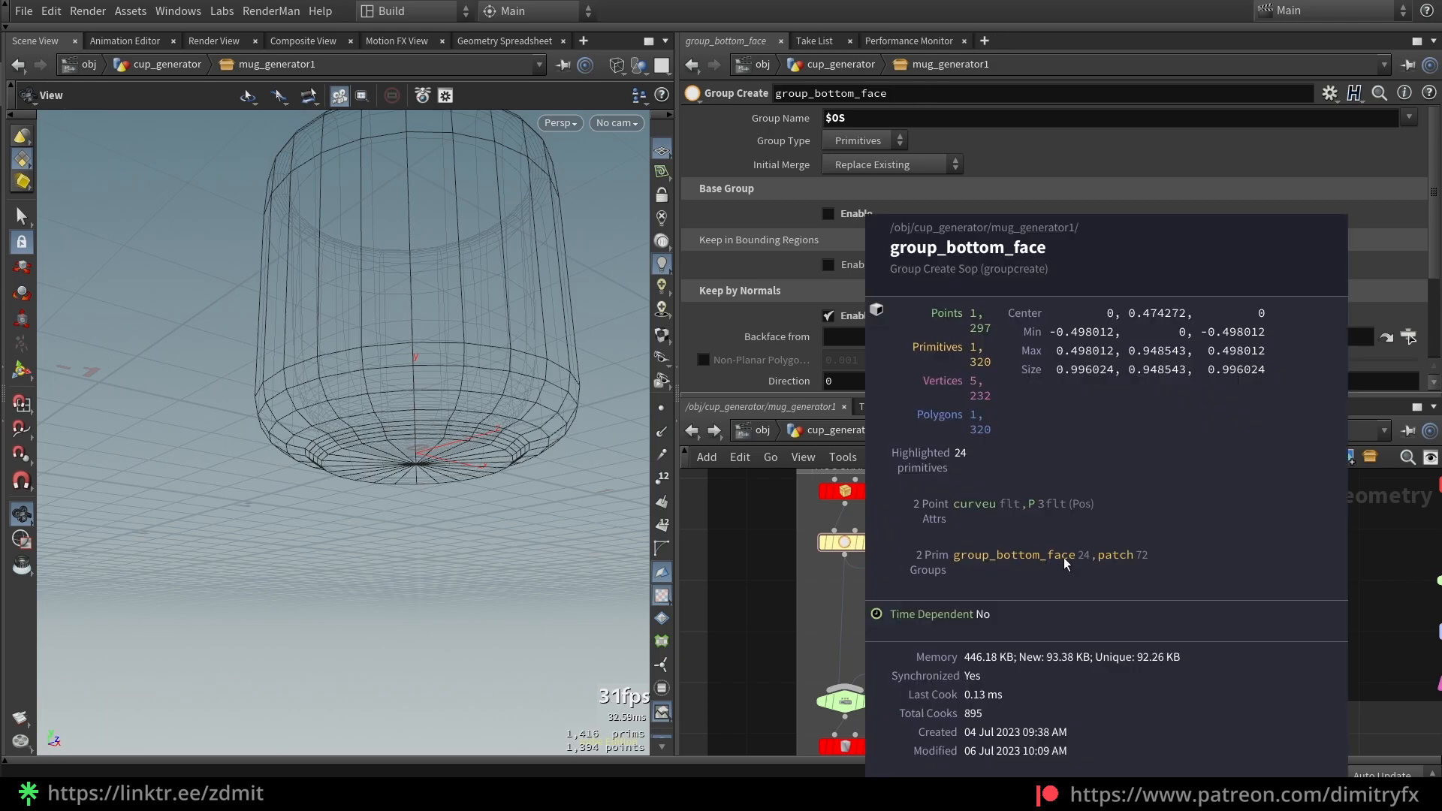
left_click(947, 593)
left_click(845, 542)
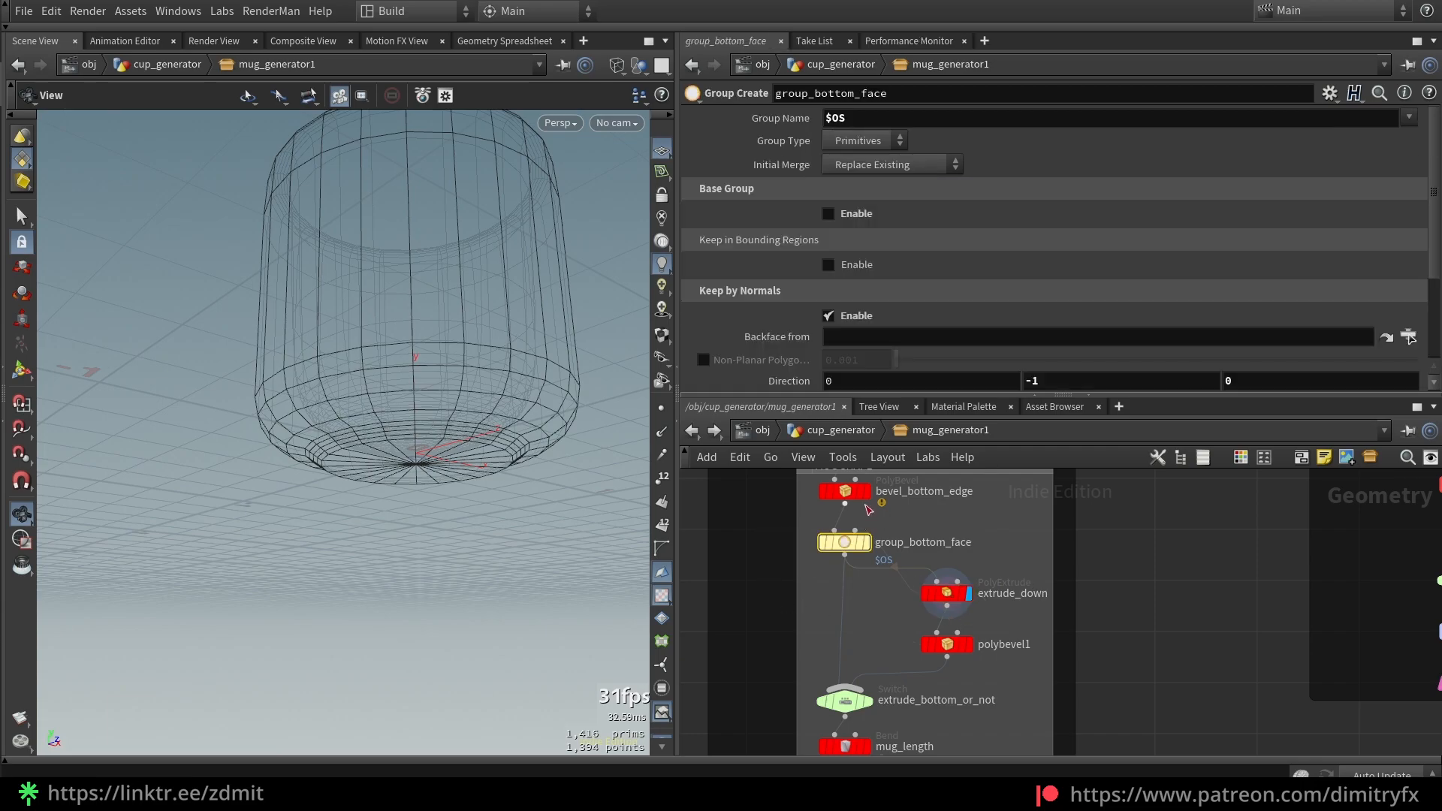
right_click(855, 126)
Copy the Group Name and inspect extrude_down's group field, trying then undoing a longer extrusion
left_click(913, 255)
left_click(946, 594)
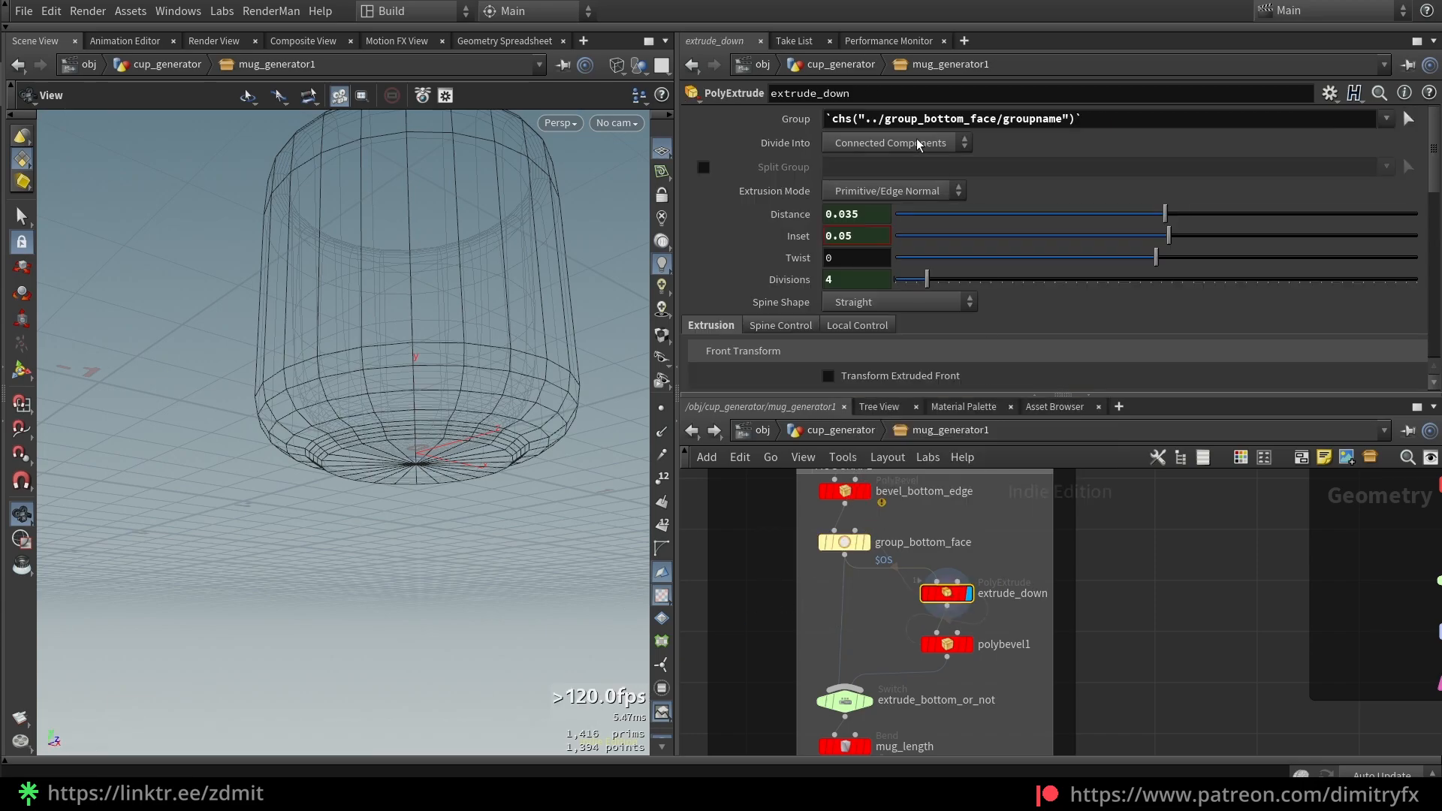
right_click(912, 127)
mouse_move(1165, 214)
left_mouse_down()
mouse_move(1201, 217)
mouse_move(1189, 212)
left_mouse_up()
key("ctrl+z")
key("ctrl+z")
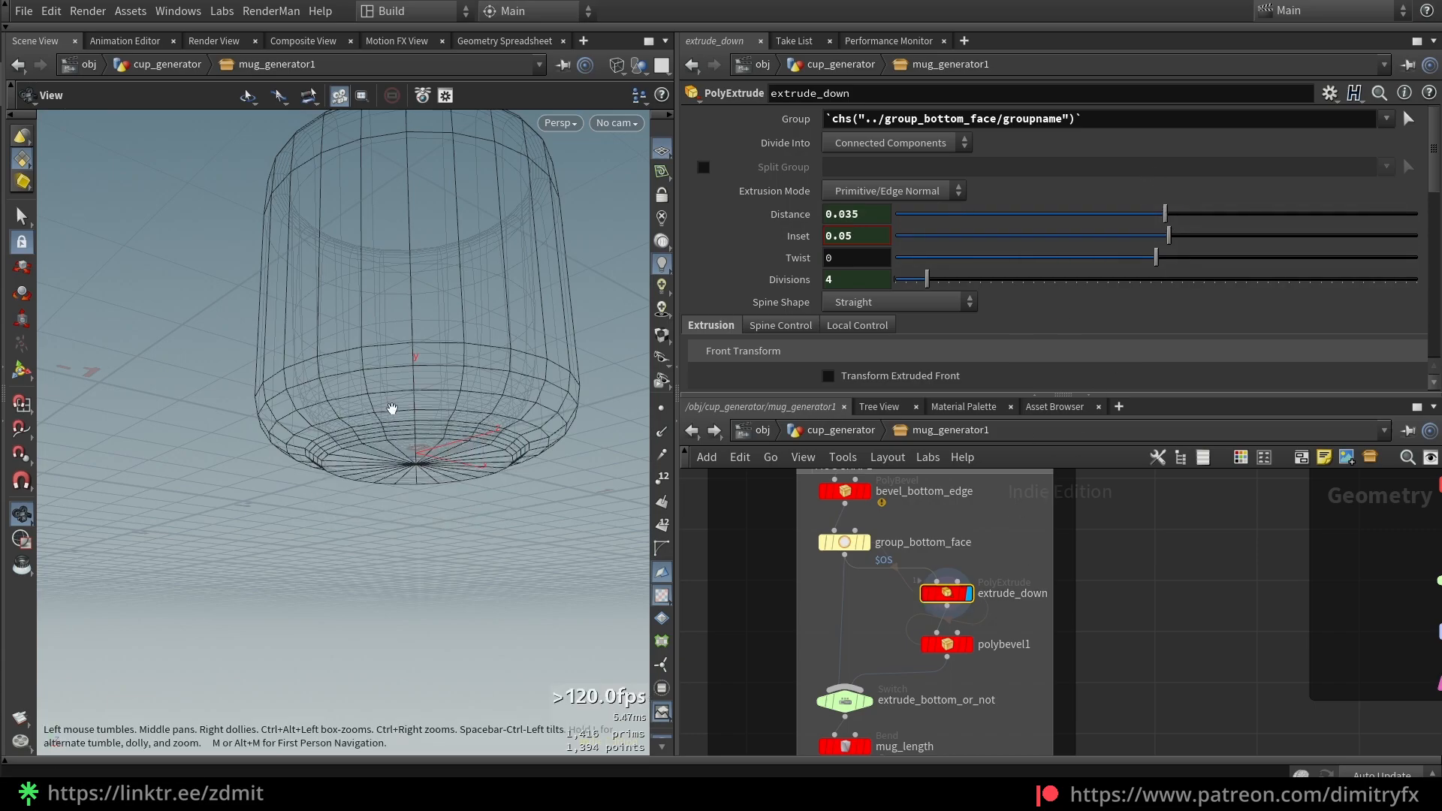
Display polybevel1's result, trying then undoing a larger bevel distance
left_click_drag(988, 682, 906, 625)
left_click(968, 644)
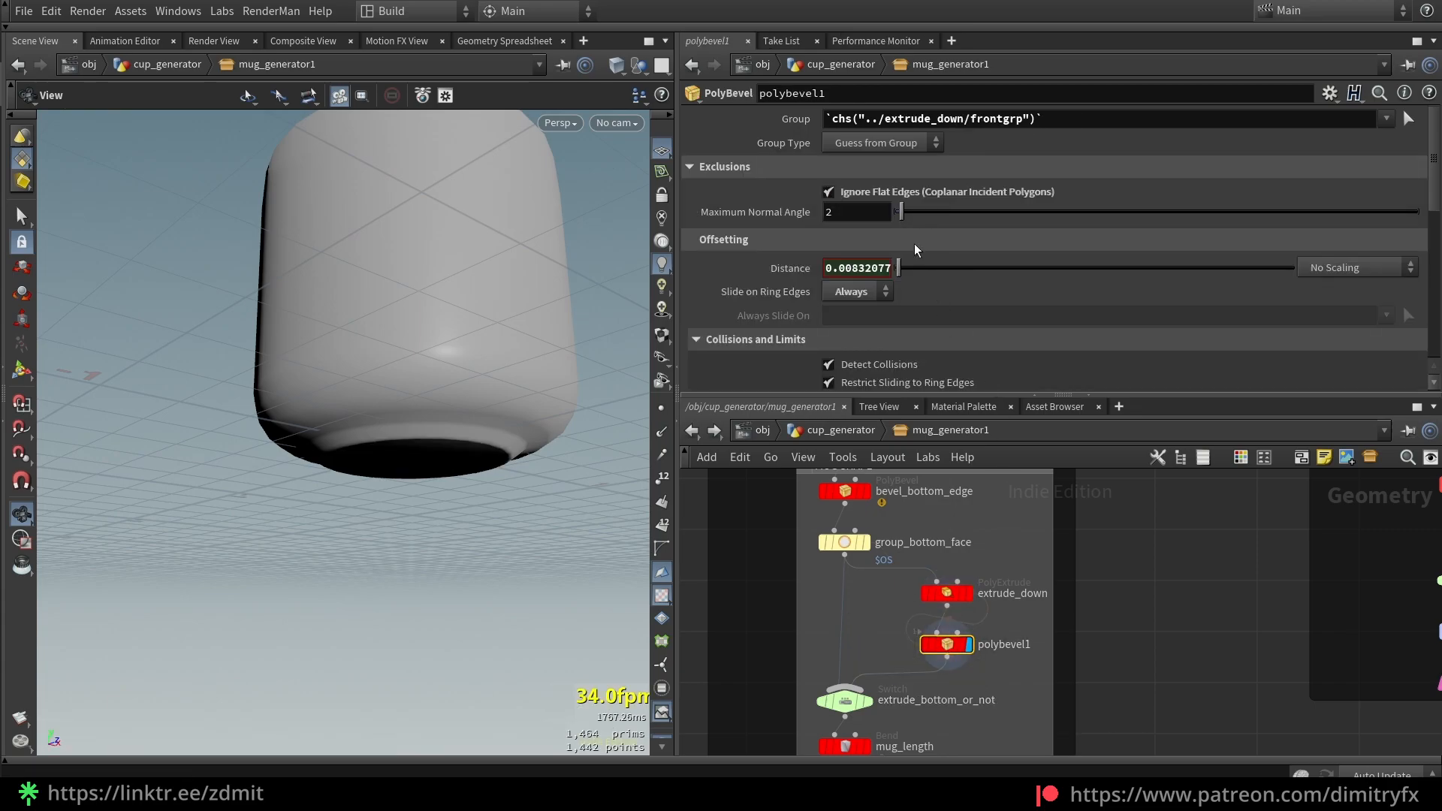
left_click_drag(908, 269, 922, 264)
key("ctrl+z")
Review extrude_down's Front Group extrudeFrontBottomFace and copy that parameter
left_click(945, 593)
scroll(741, 317, "down", 4)
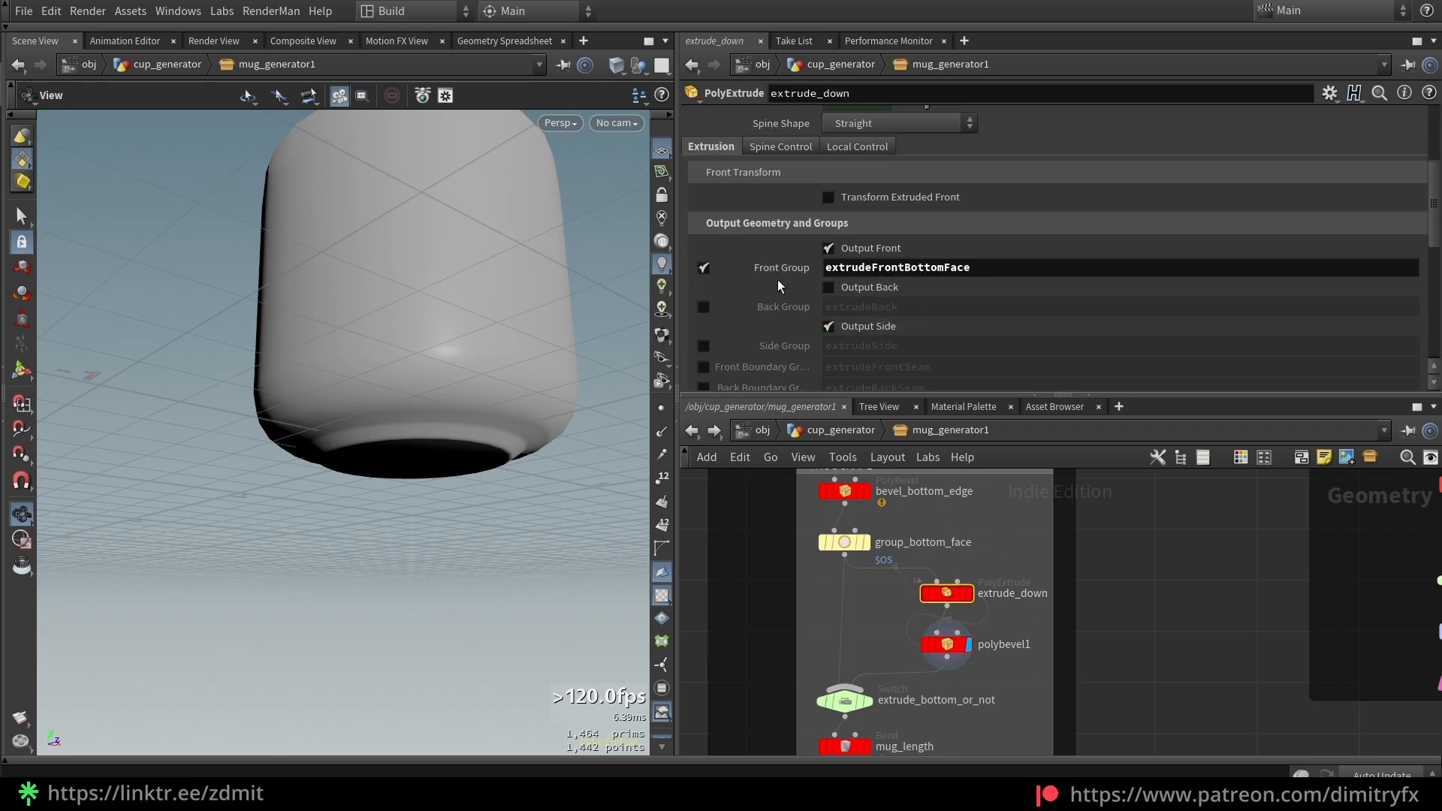
left_click_drag(972, 268, 941, 268)
key("BackSpace")
key("BackSpace")
key("BackSpace")
key("BackSpace")
key("BackSpace")
key("BackSpace")
key("BackSpace")
key("ctrl+z")
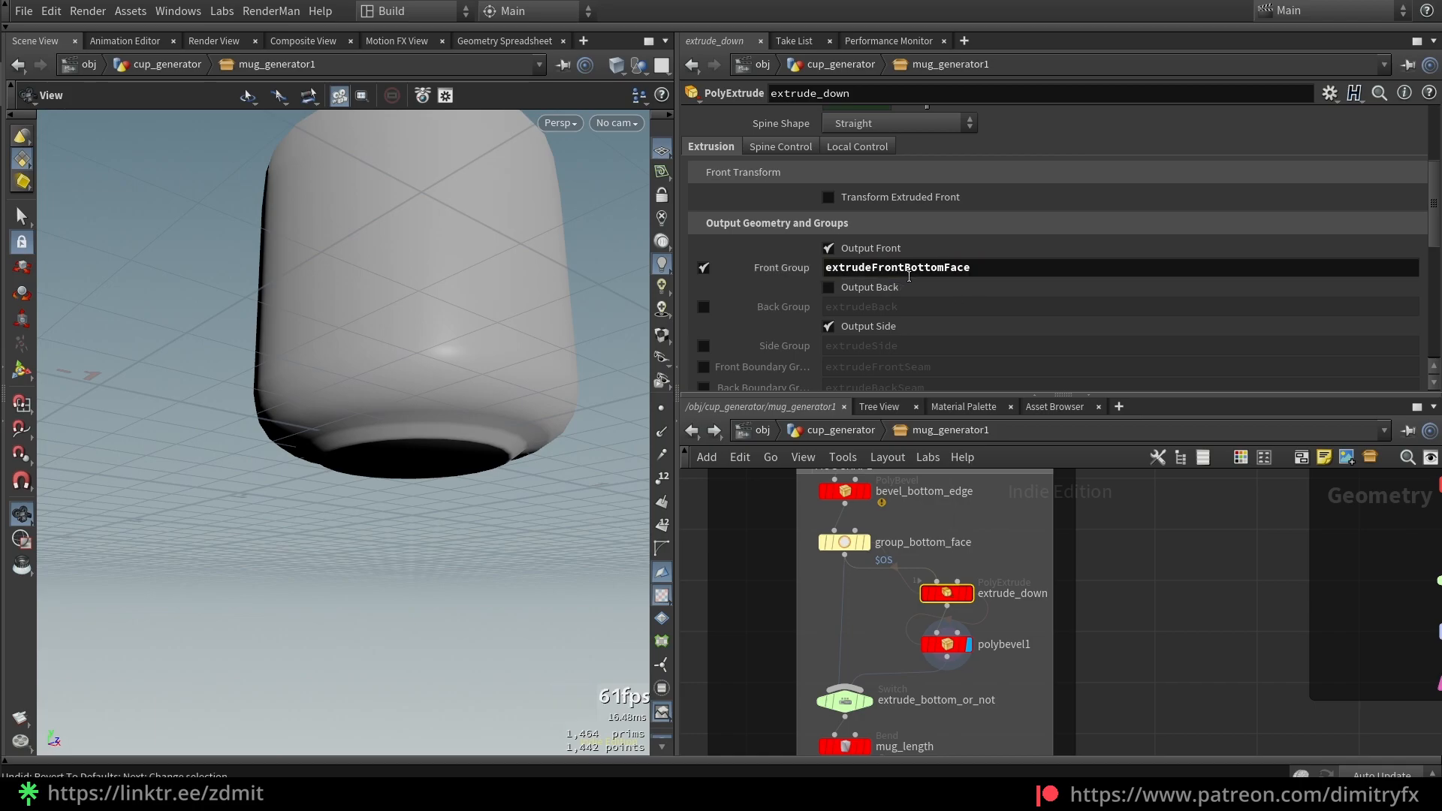
right_click(1061, 270)
left_click(1084, 408)
left_click(950, 646)
Compare the bevel with Ignore Flat Edges off and on, viewing the mug's underside
right_click(906, 119)
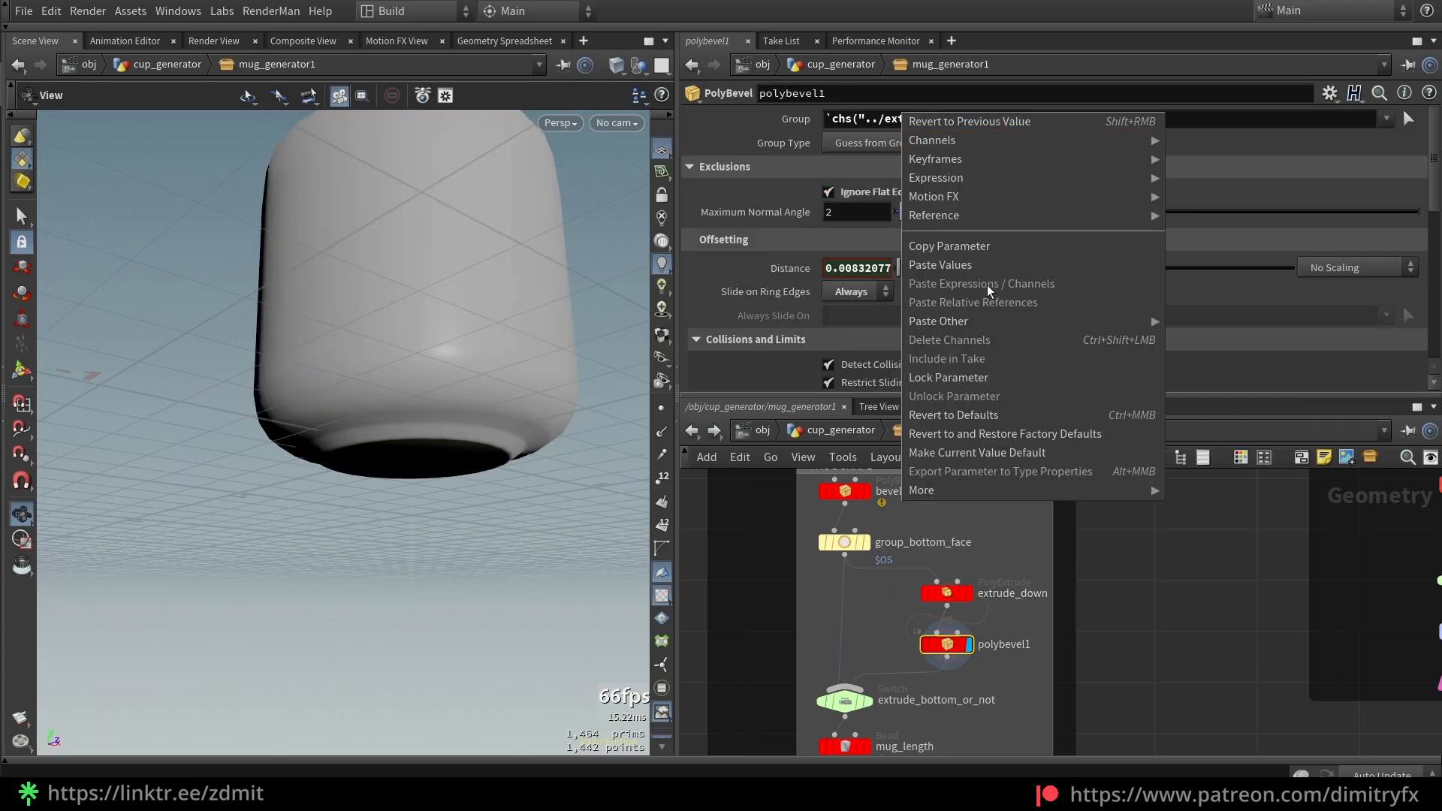
key("Escape")
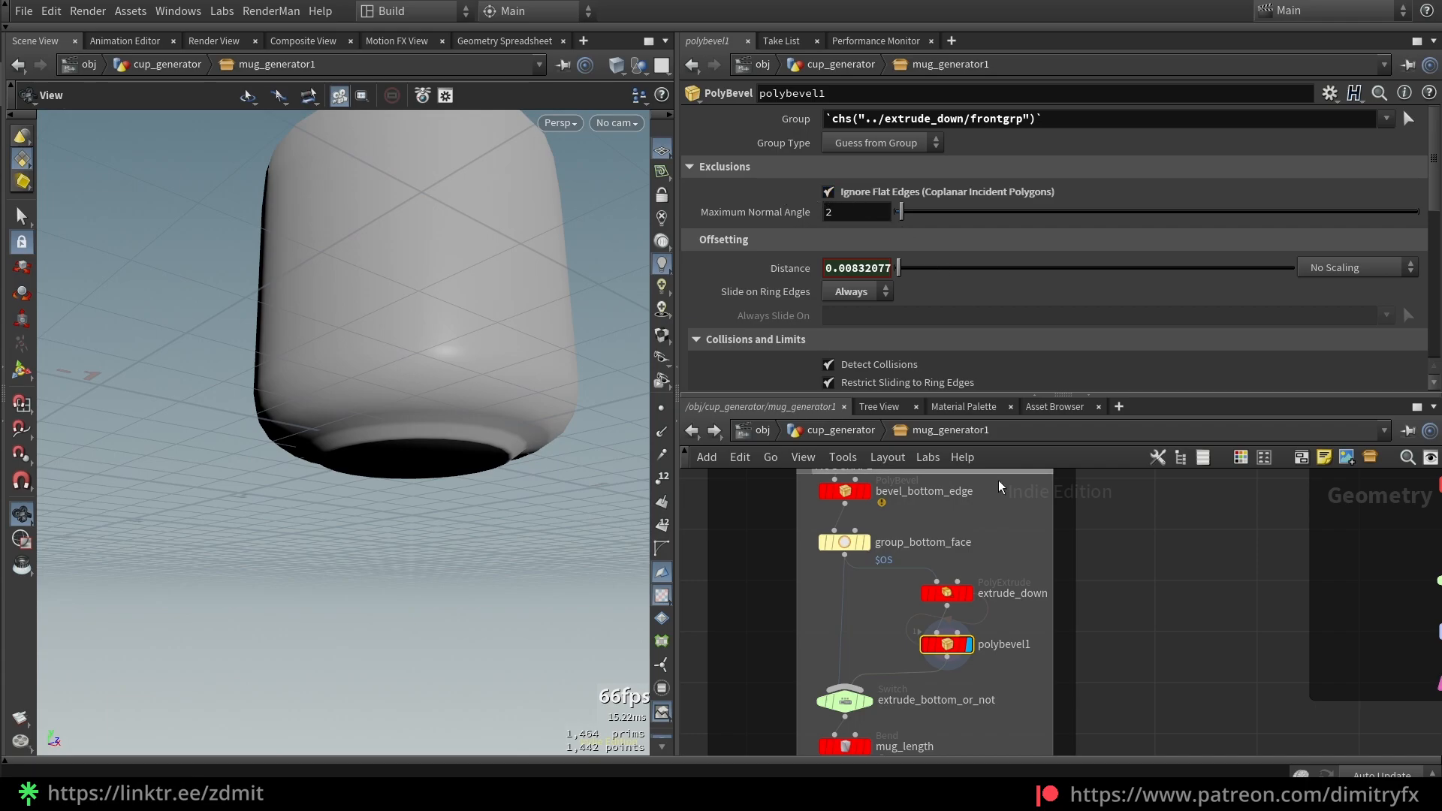
left_click(900, 191)
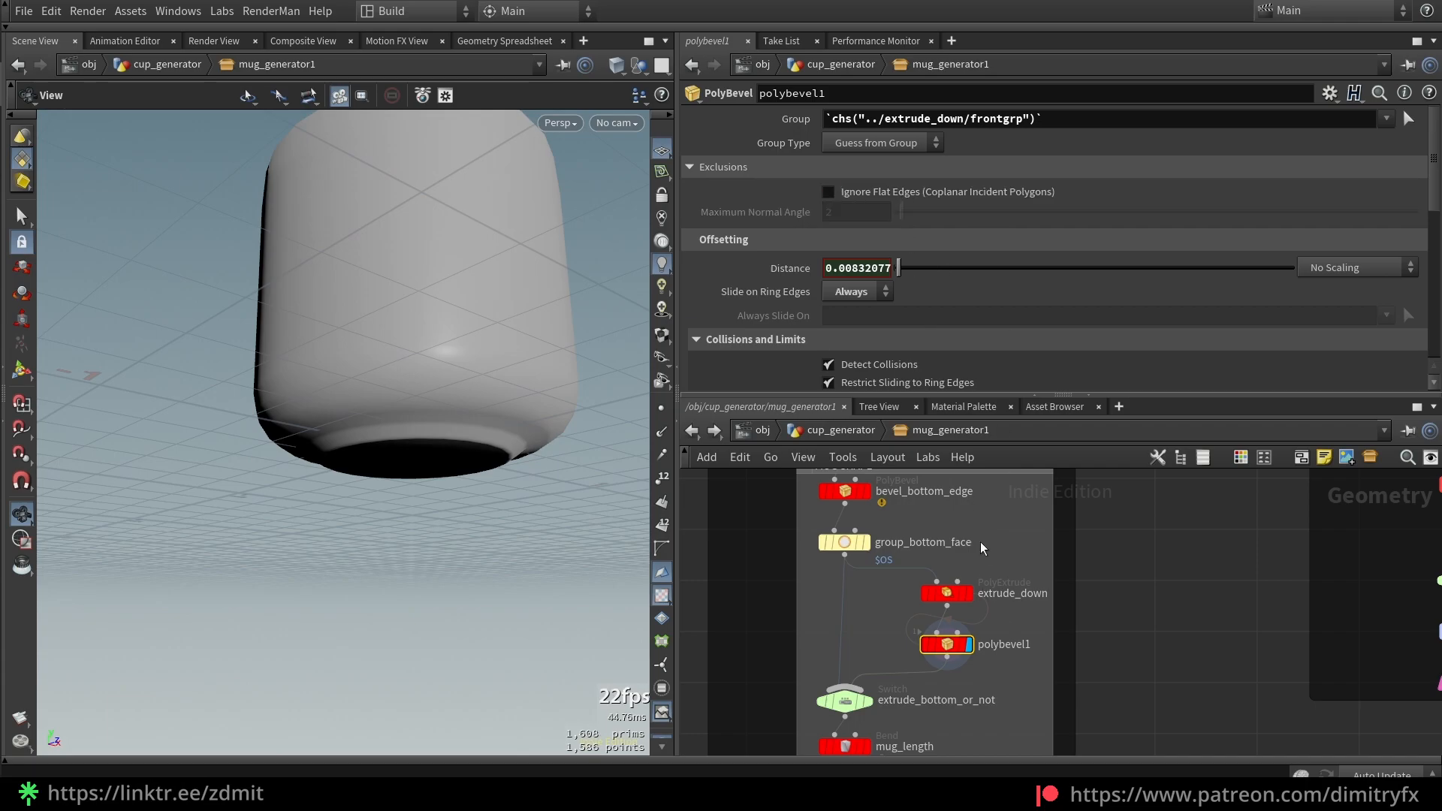
key("Return")
left_click_drag(489, 454, 486, 435, "alt")
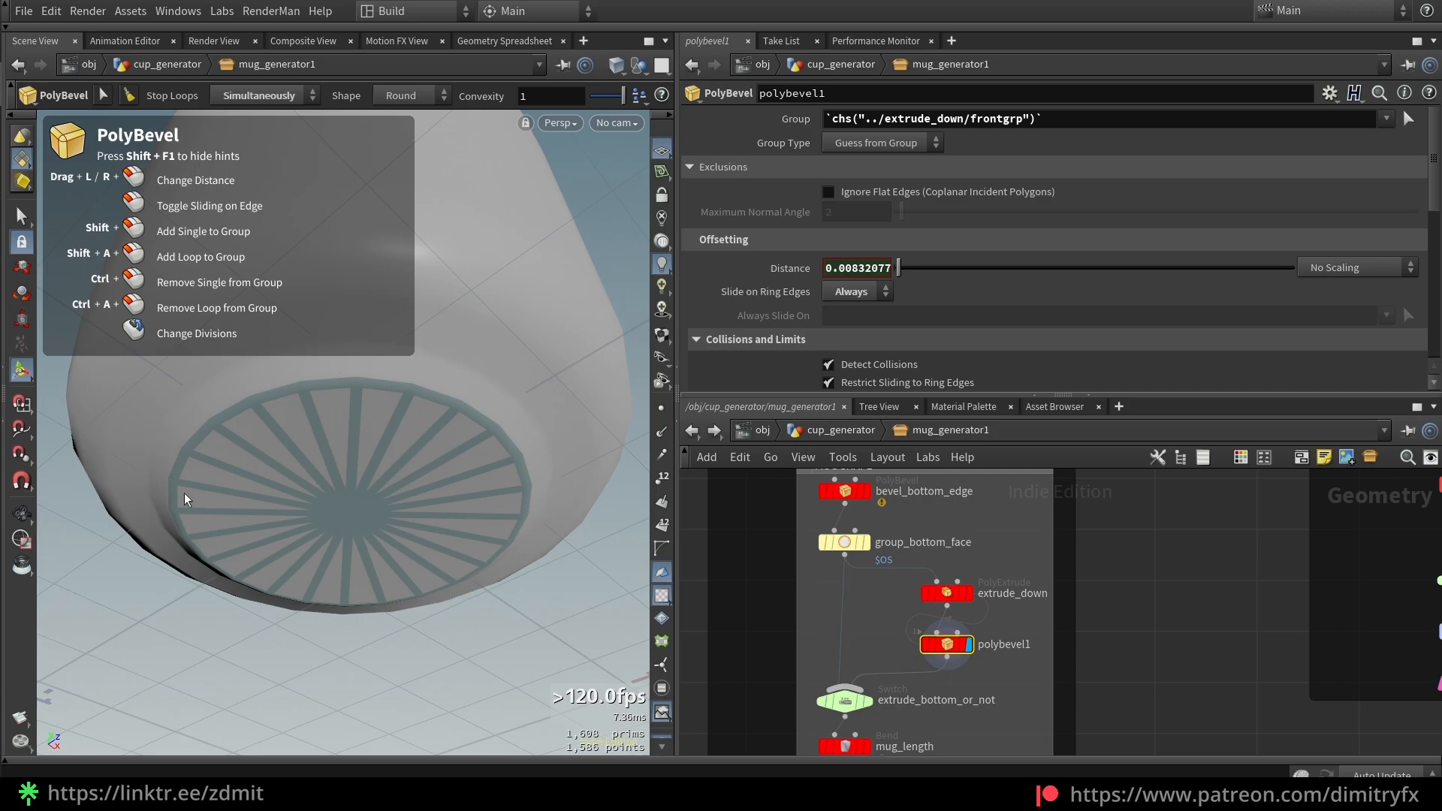
left_click(849, 193)
Test maximum normal angle 0, reset it to 2, and show wireframe over the mug
mouse_move(901, 212)
left_mouse_down()
mouse_move(1057, 226)
mouse_move(855, 216)
mouse_move(891, 224)
left_mouse_up()
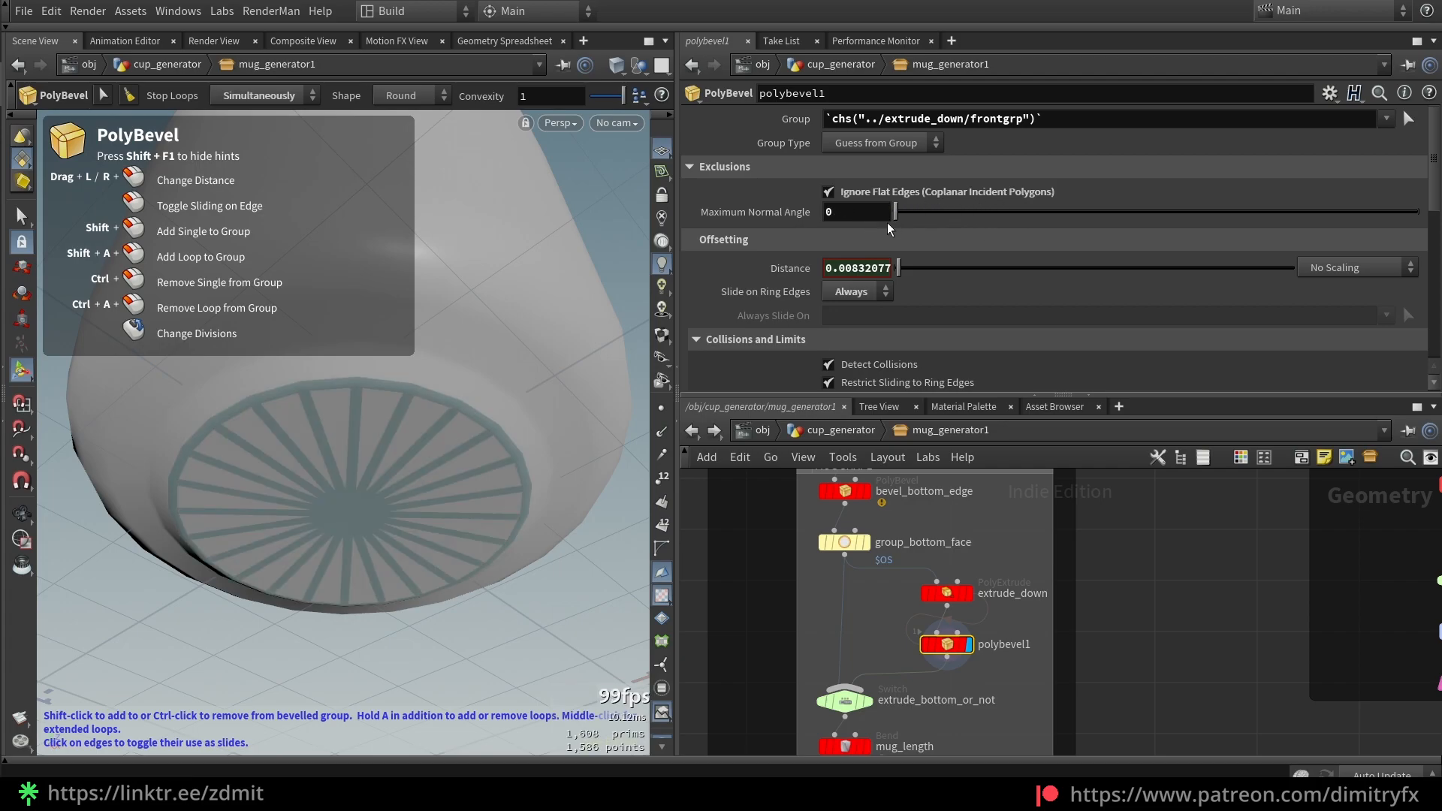
middle_click(782, 218, "ctrl")
left_click(855, 195)
left_click(855, 195)
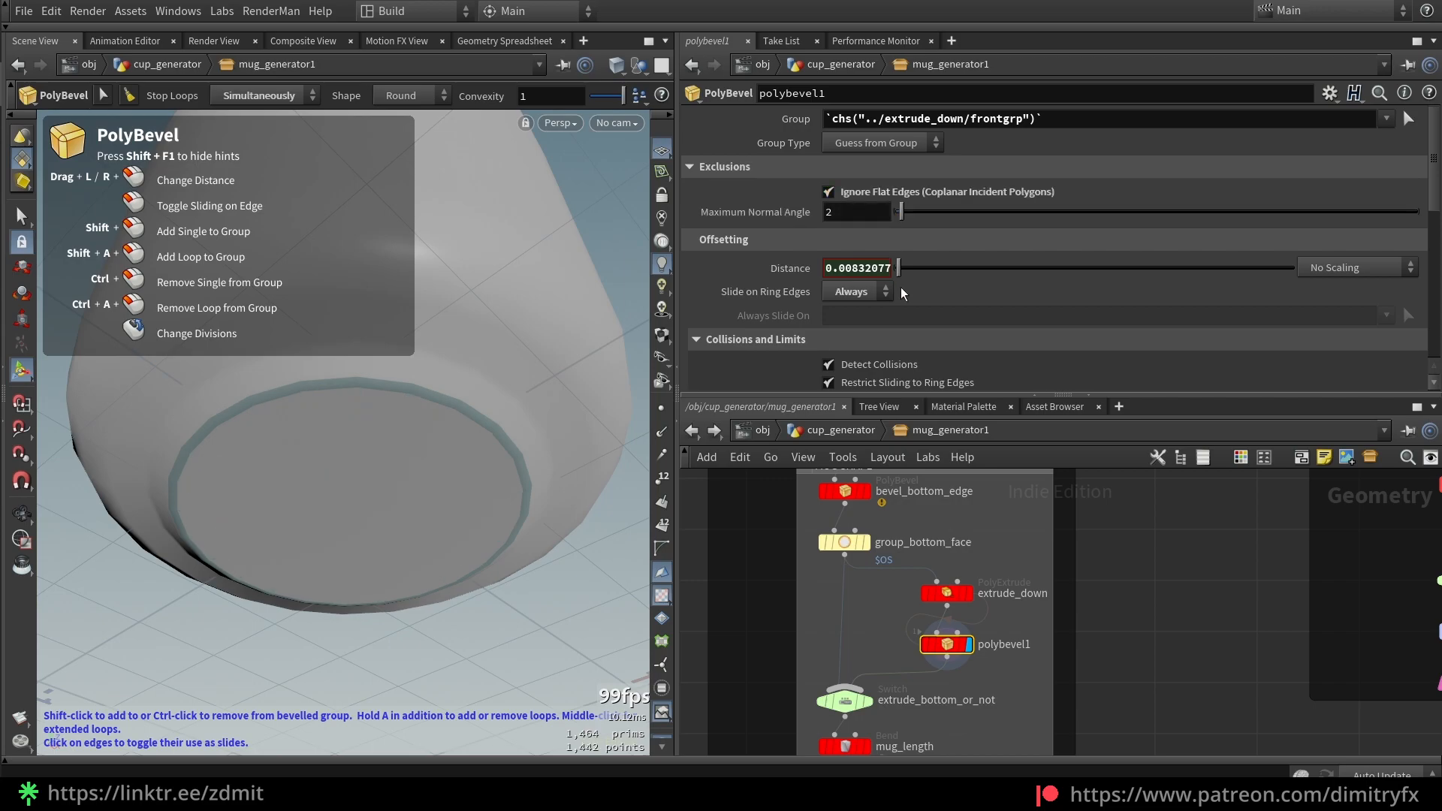
left_click_drag(899, 268, 916, 272)
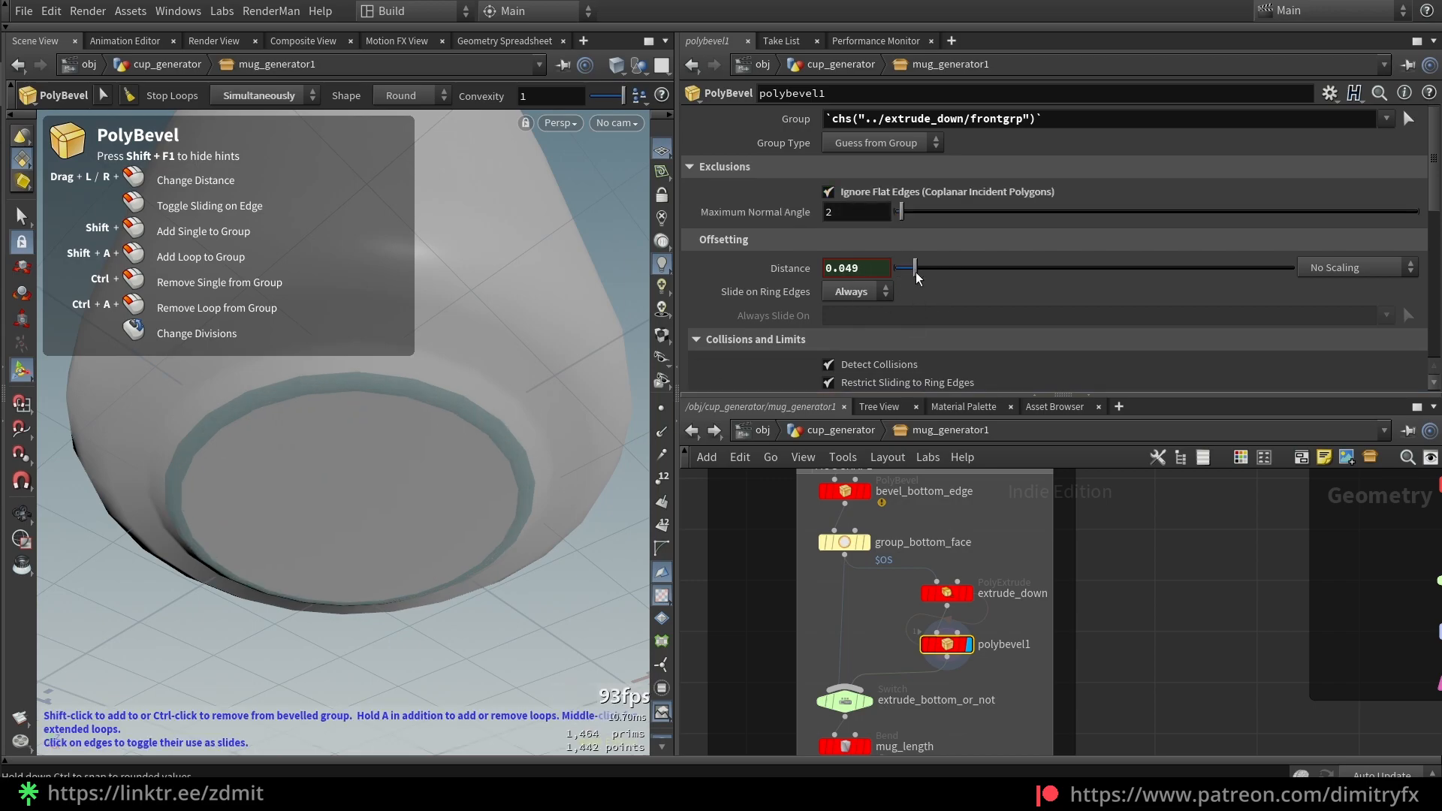
key("ctrl+z")
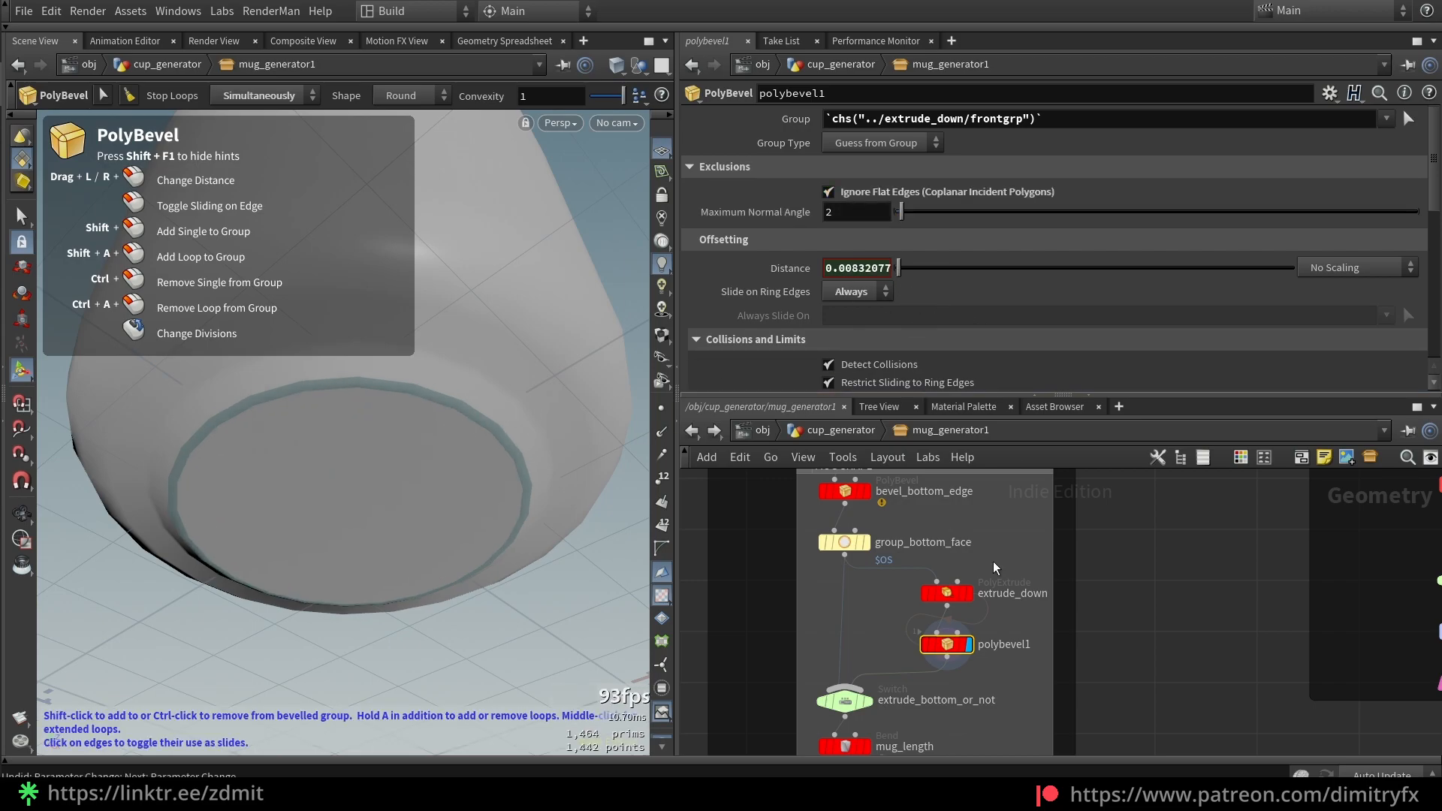
key("shift+w")
scroll(859, 224, "down", 3)
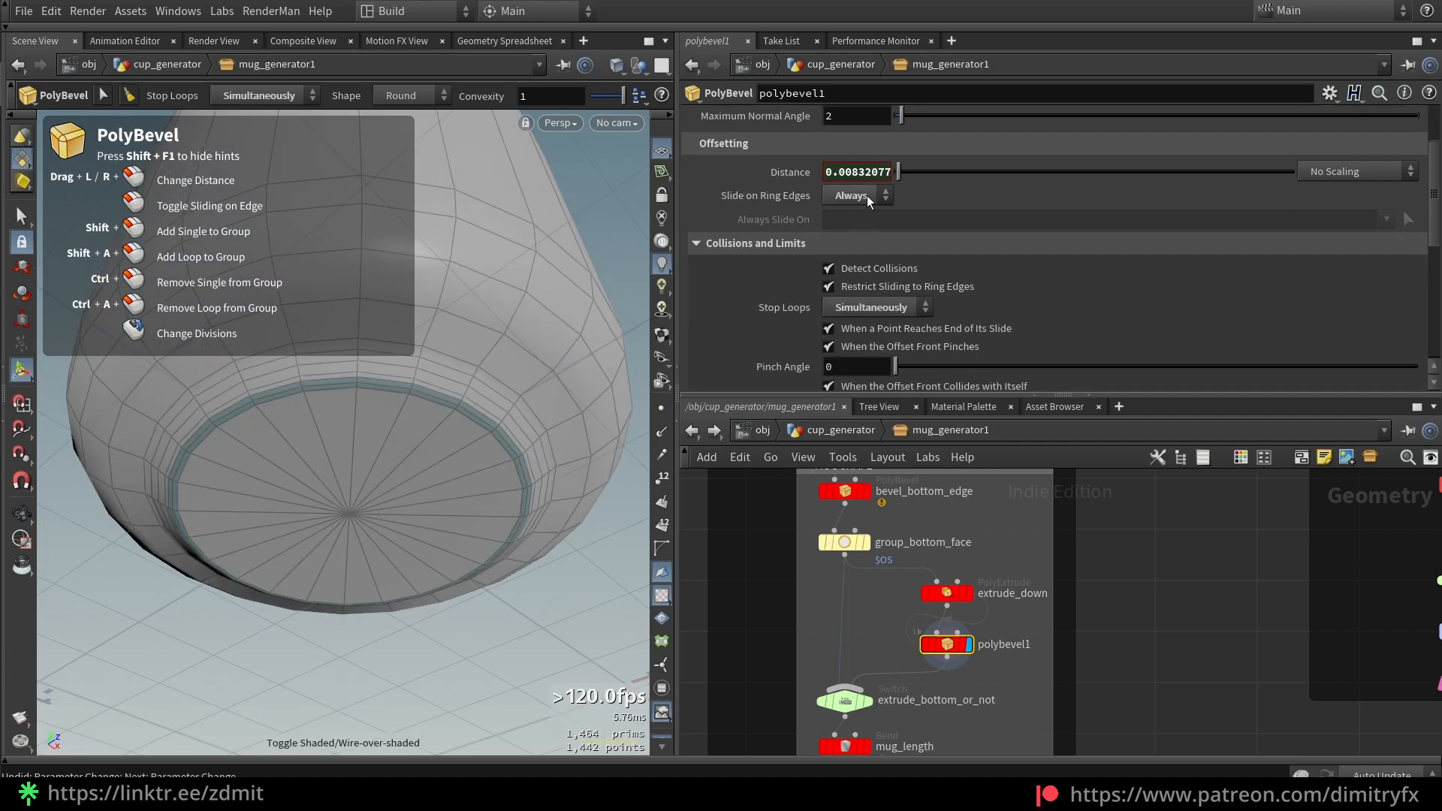
Try Slide on Ring Edges Auto with loops stopping individually and a wider bevel
left_click(867, 196)
left_click(867, 196)
left_click(867, 196)
left_click(866, 323)
left_click_drag(916, 169, 964, 176)
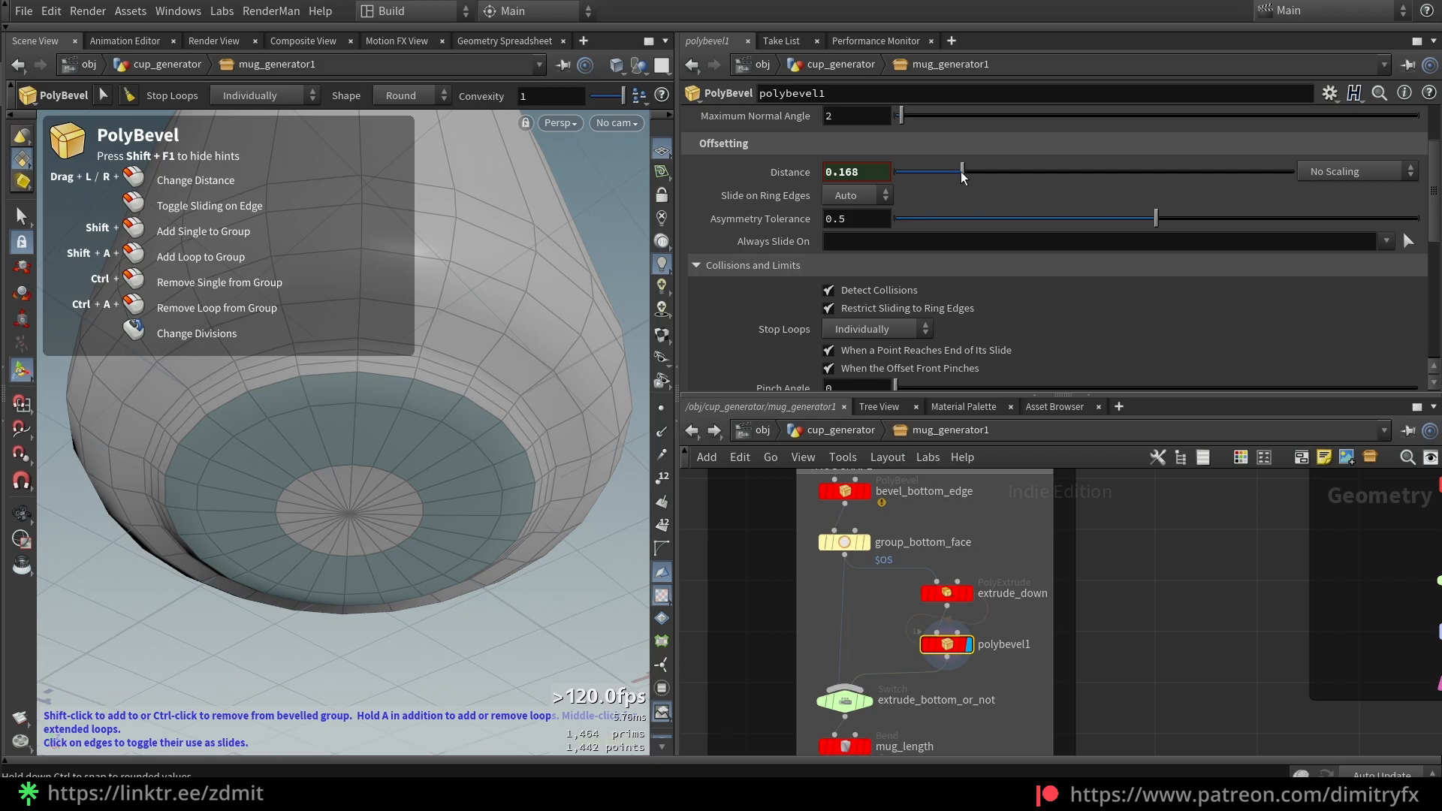
Restore ring sliding to Always, loops stopping simultaneously, and narrow Distance to about 0.017
left_click(856, 195)
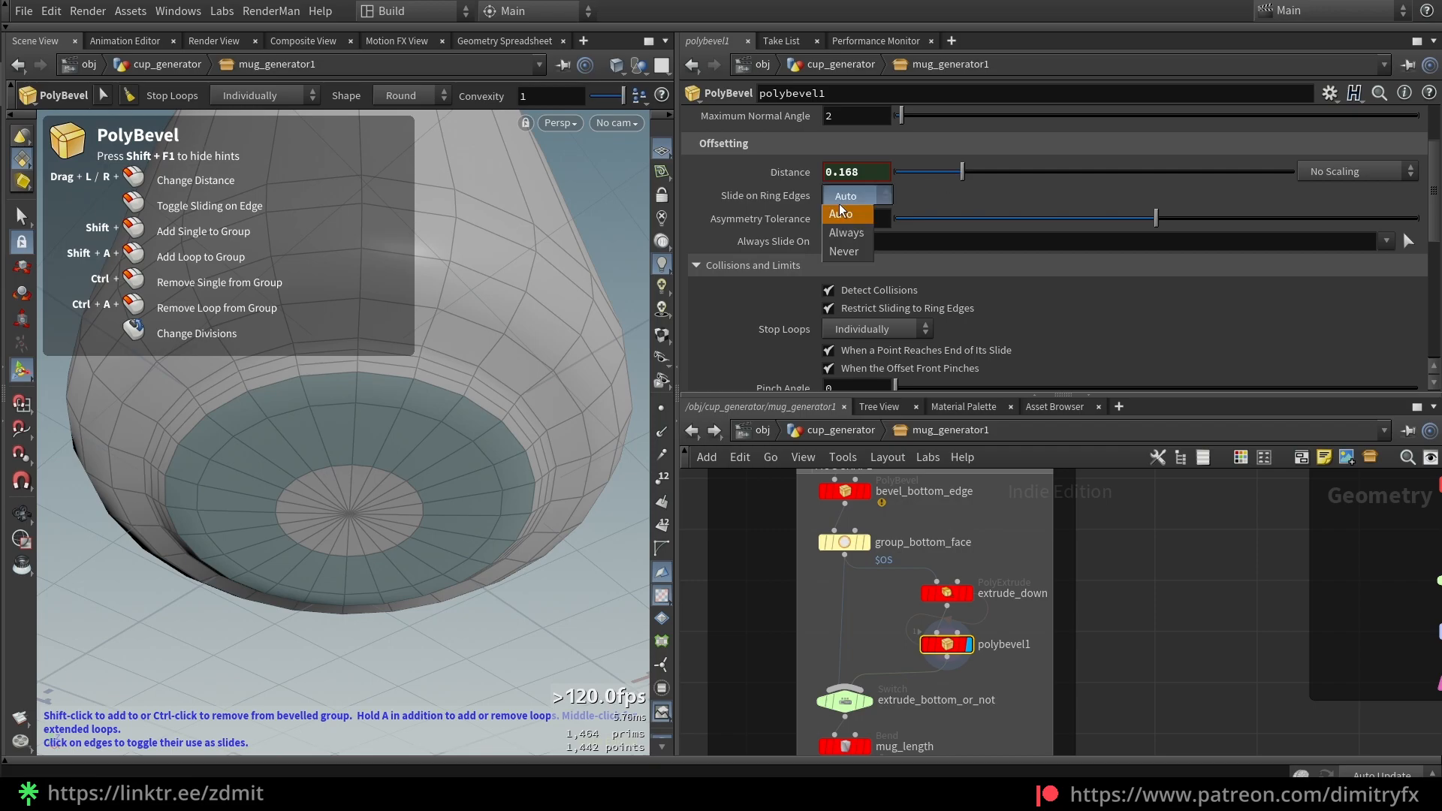
left_click(849, 231)
left_click(872, 308)
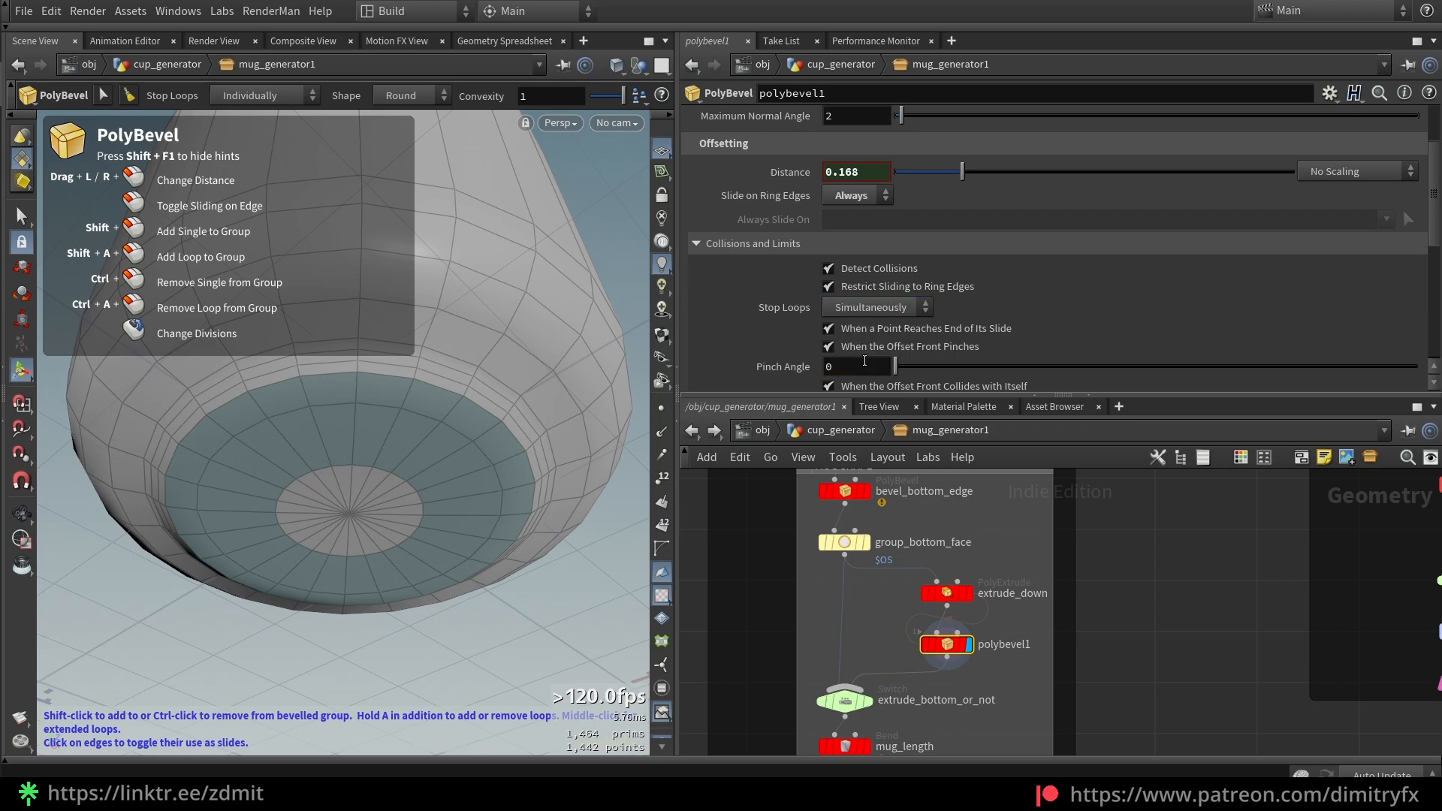
left_click(864, 359)
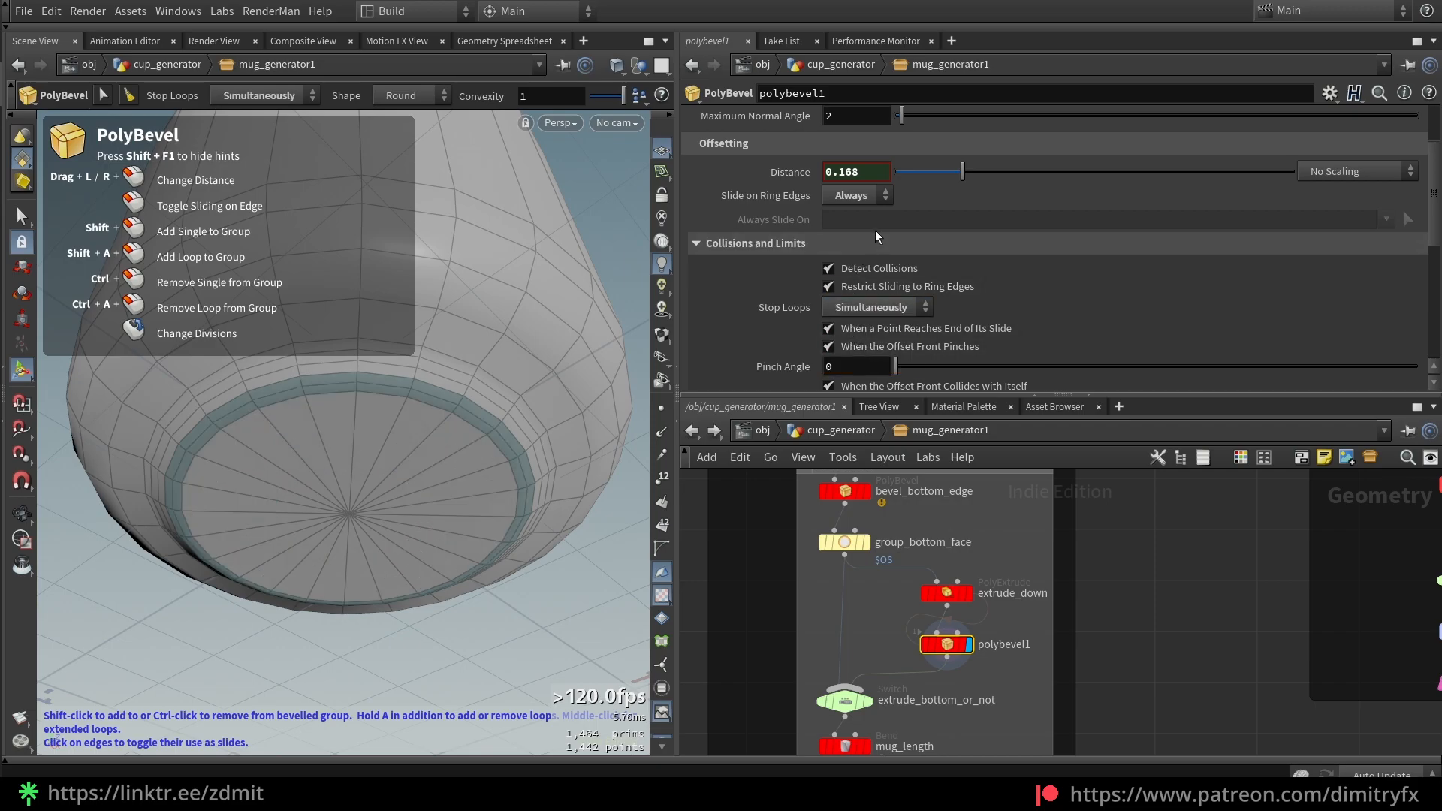
scroll(526, 466, "up", 5)
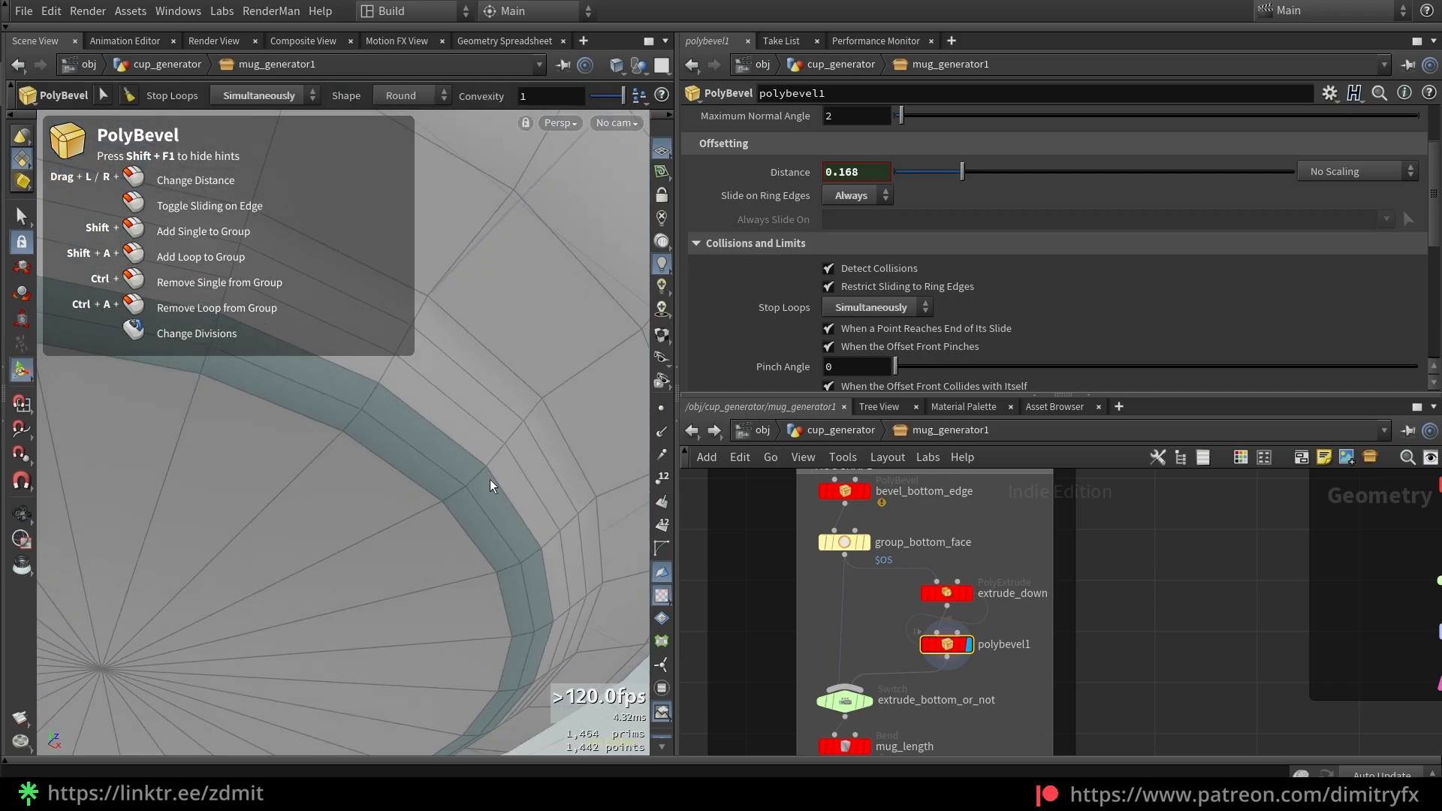
mouse_move(962, 172)
left_mouse_down()
mouse_move(898, 171)
mouse_move(940, 177)
left_mouse_up()
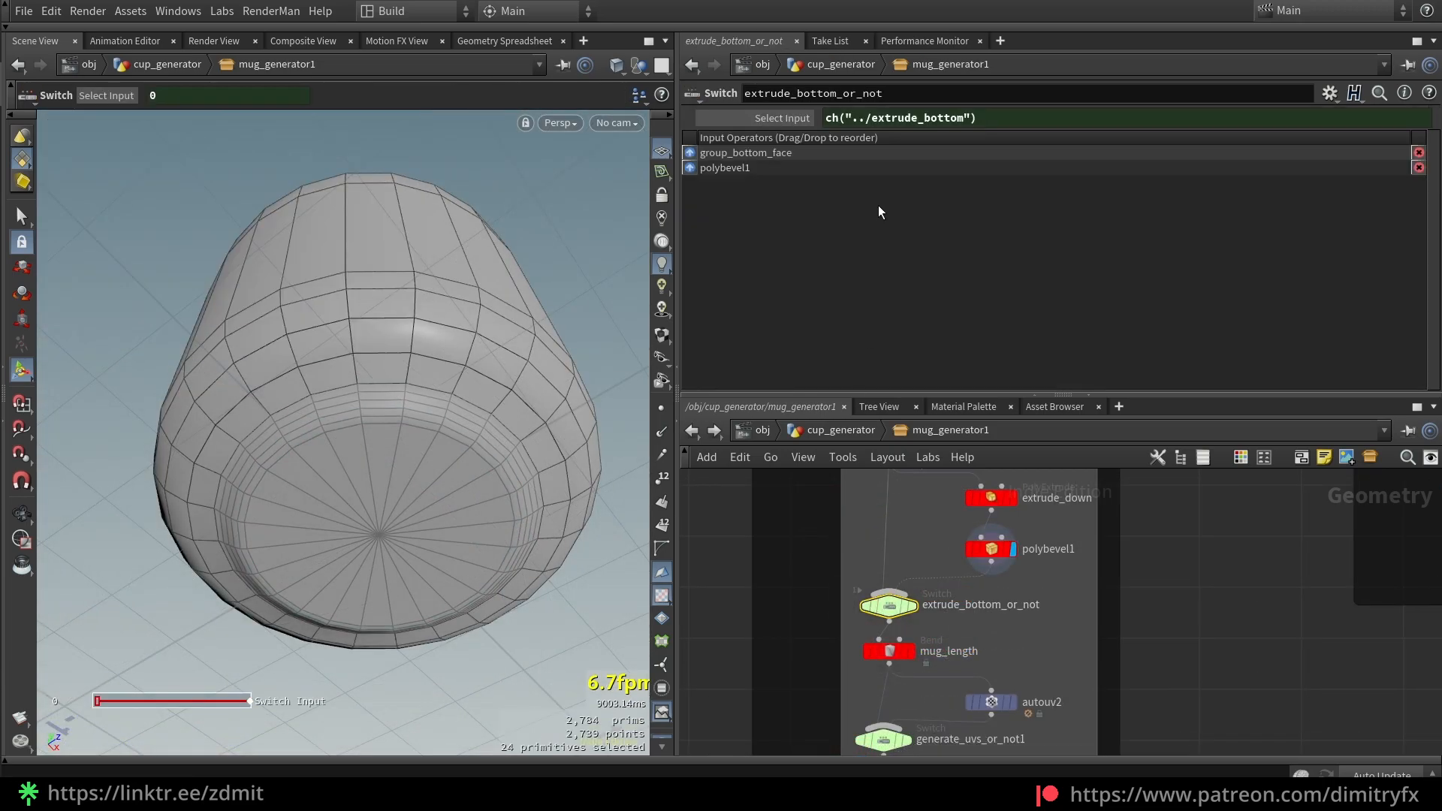
left_click(833, 430)
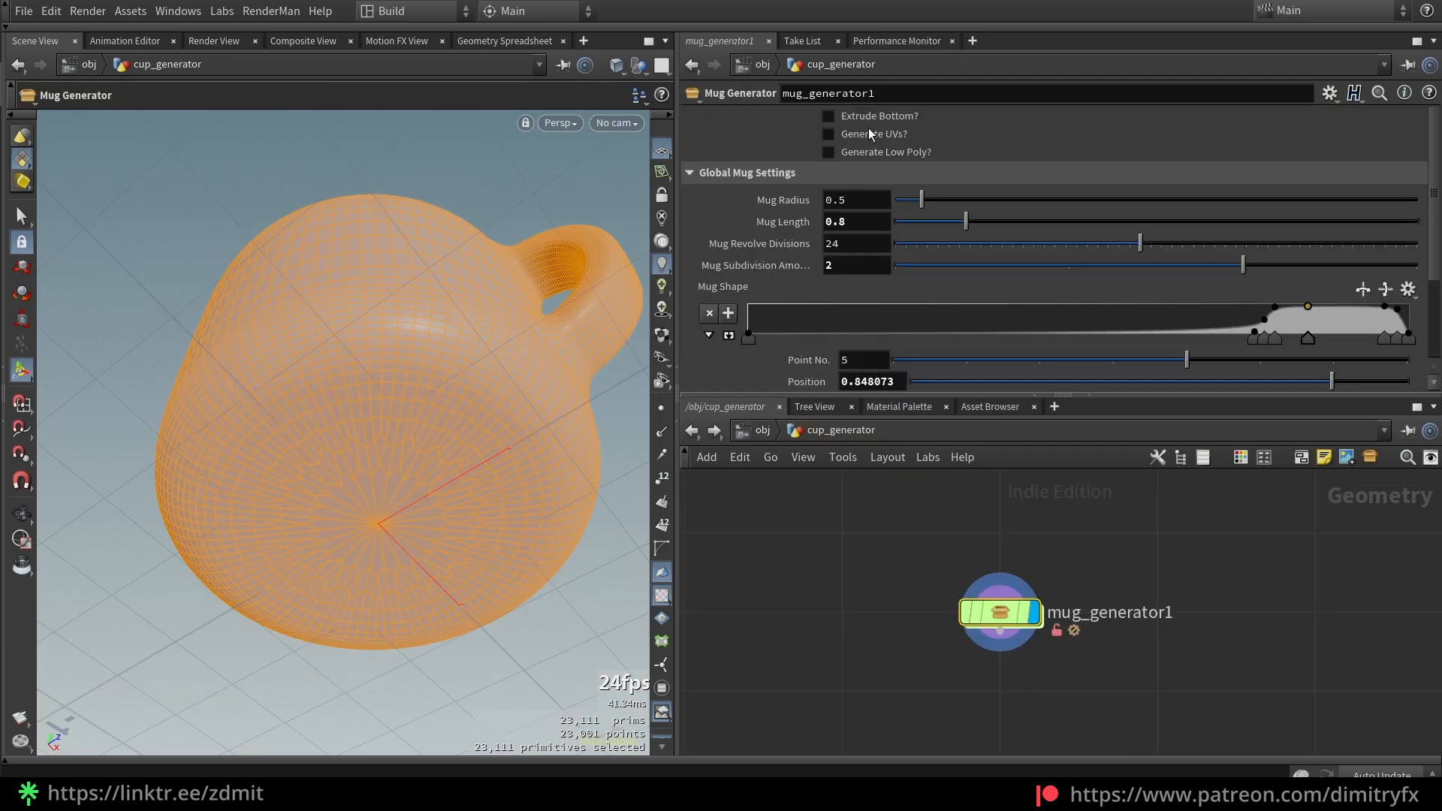
right_click(872, 115)
left_click(939, 249)
left_click_drag(907, 523, 1095, 690)
left_click(1331, 93)
left_click(1224, 463)
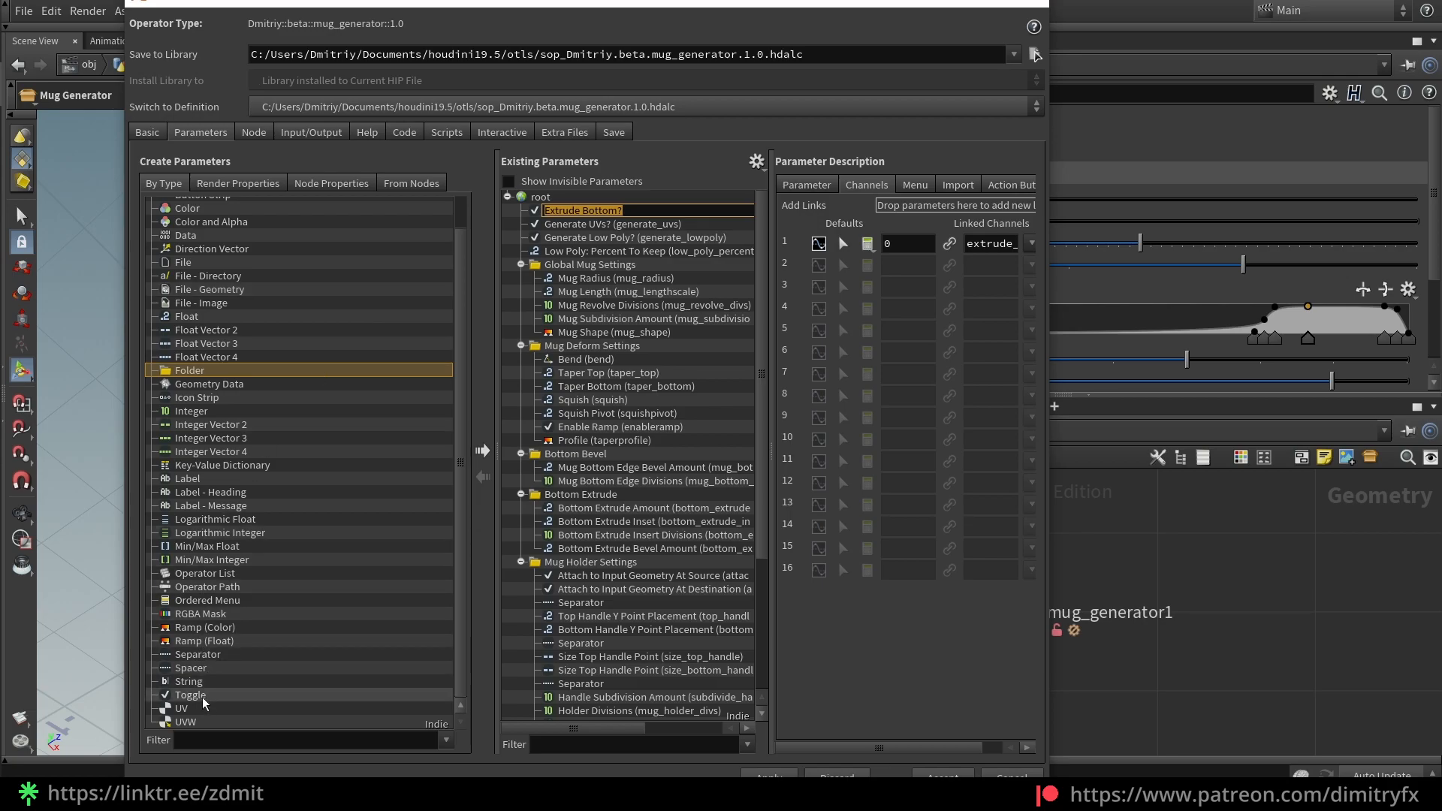
key("Return")
left_click(194, 695)
left_click(601, 211)
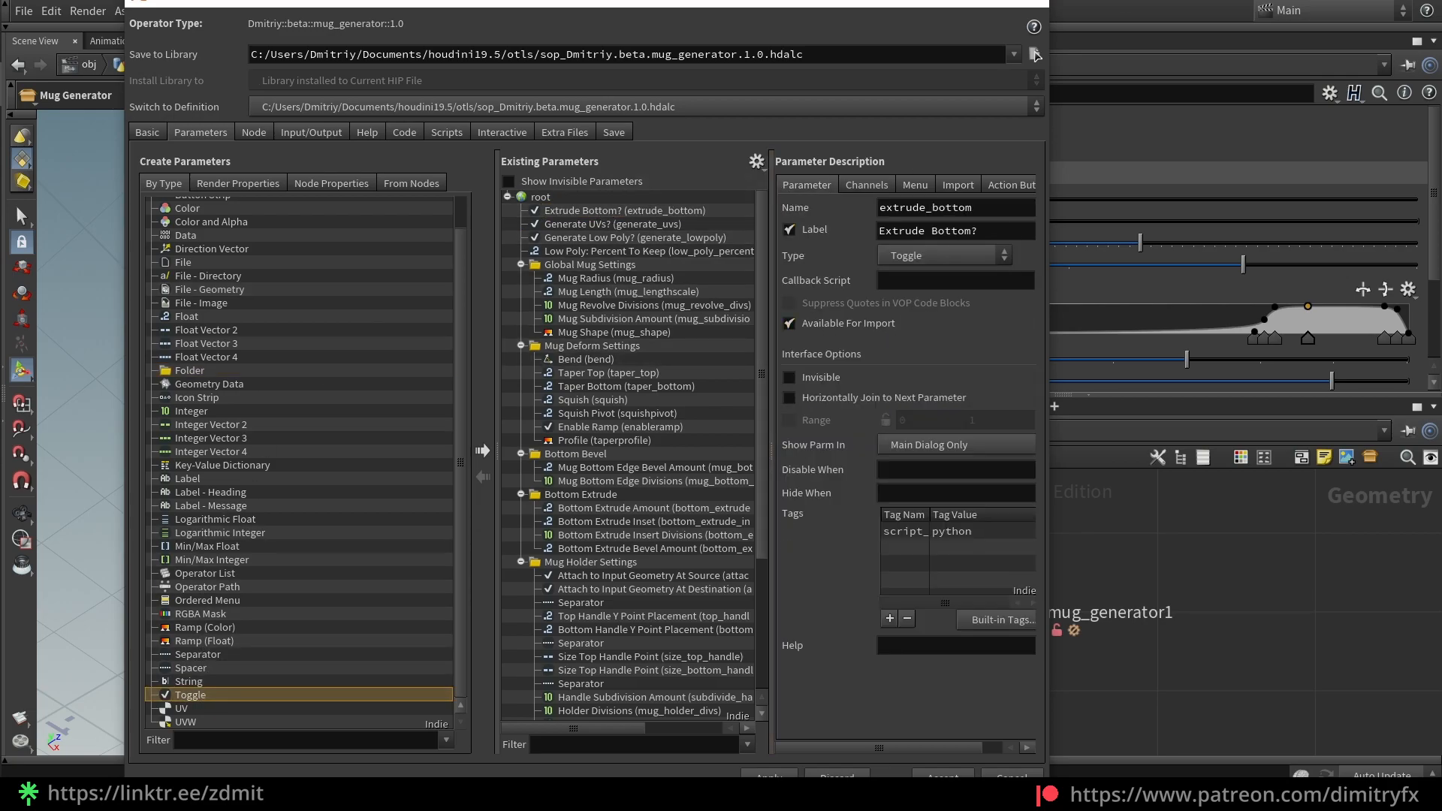
left_click(943, 774)
right_click(848, 115)
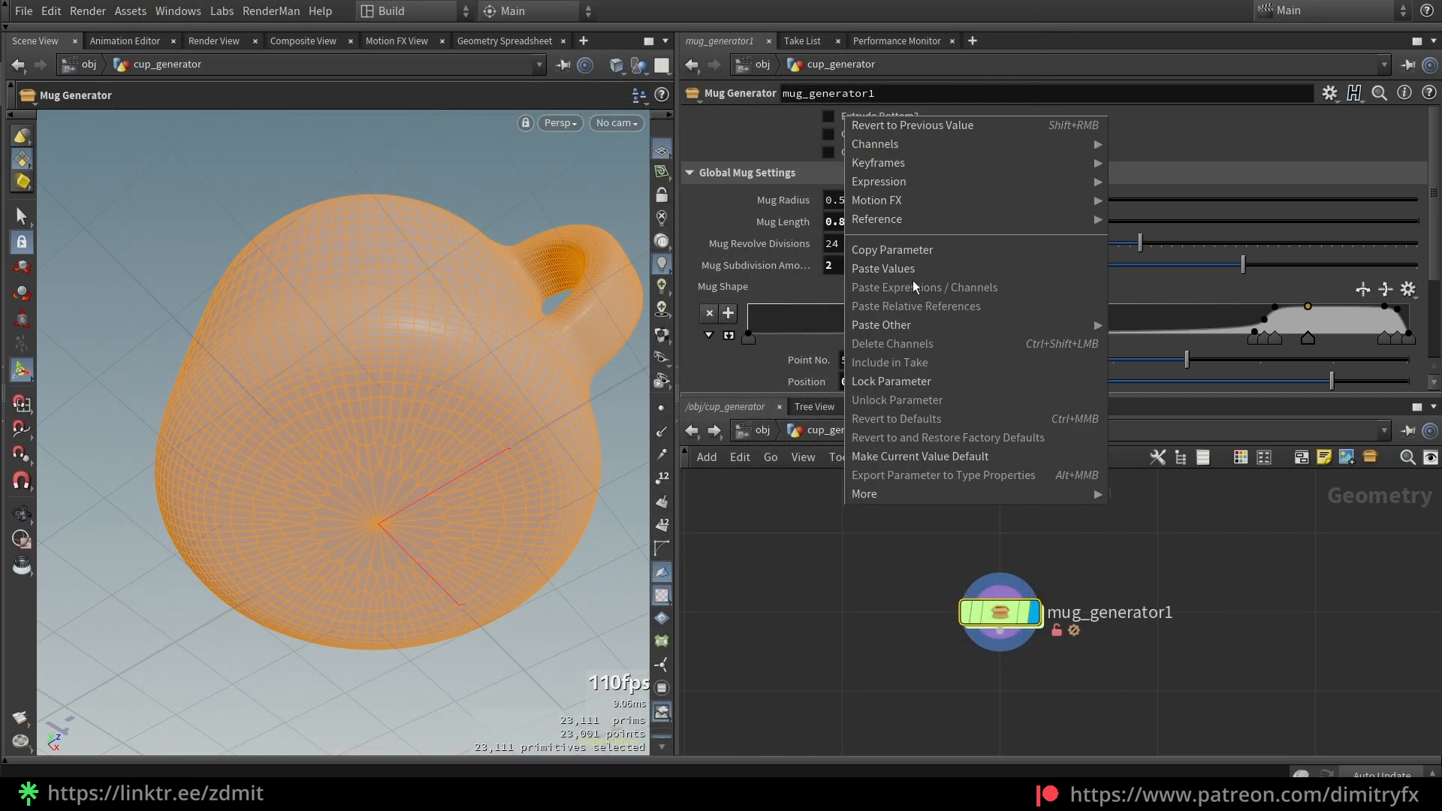
left_click(888, 714)
double_click(980, 623)
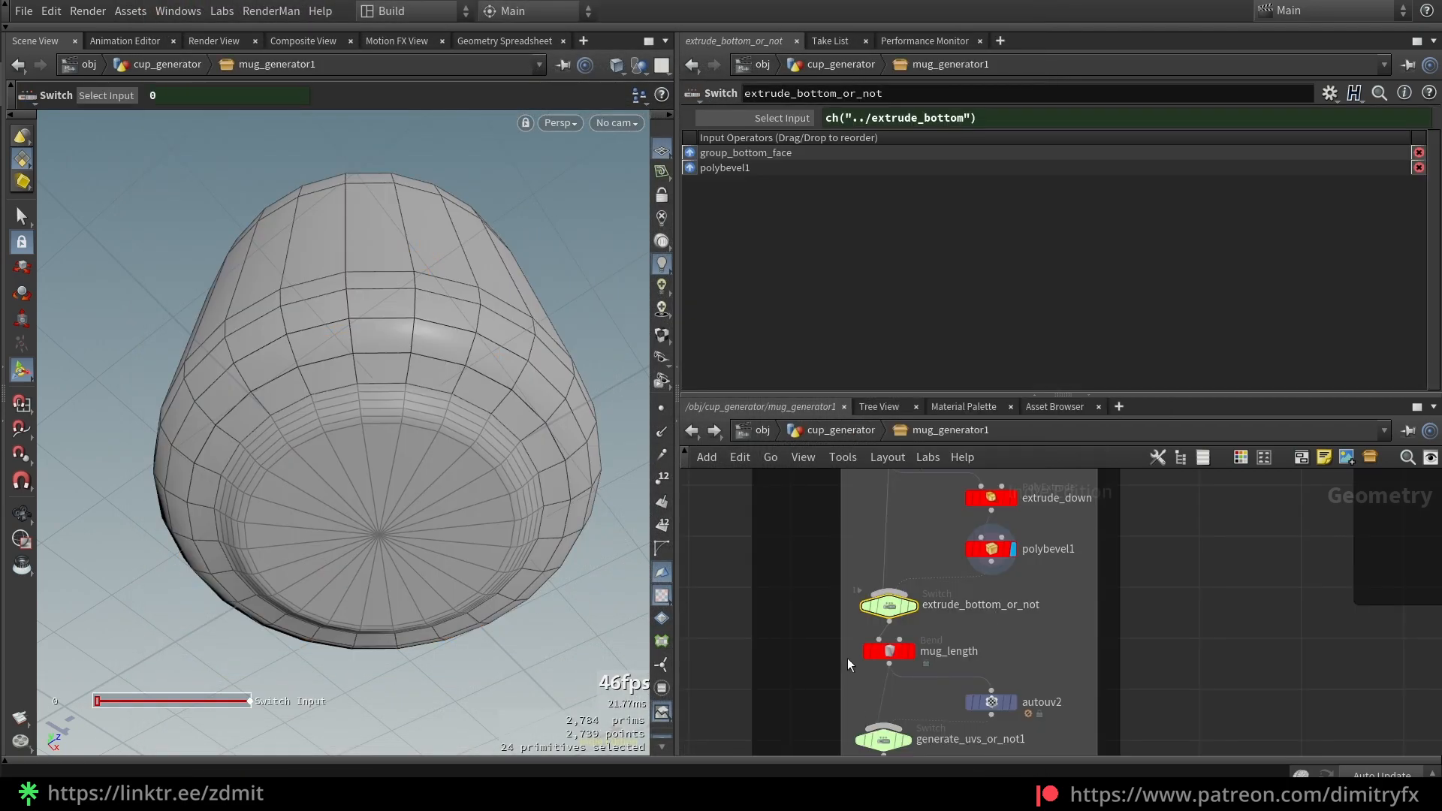
right_click(835, 114)
left_click(757, 223)
left_click(796, 113)
left_click(795, 115)
left_click_drag(832, 679, 941, 652)
middle_click_drag(853, 670, 877, 644)
right_click_drag(379, 422, 410, 441, "alt")
left_click_drag(411, 441, 483, 338, "alt")
key("Escape")
middle_click_drag(483, 338, 463, 387)
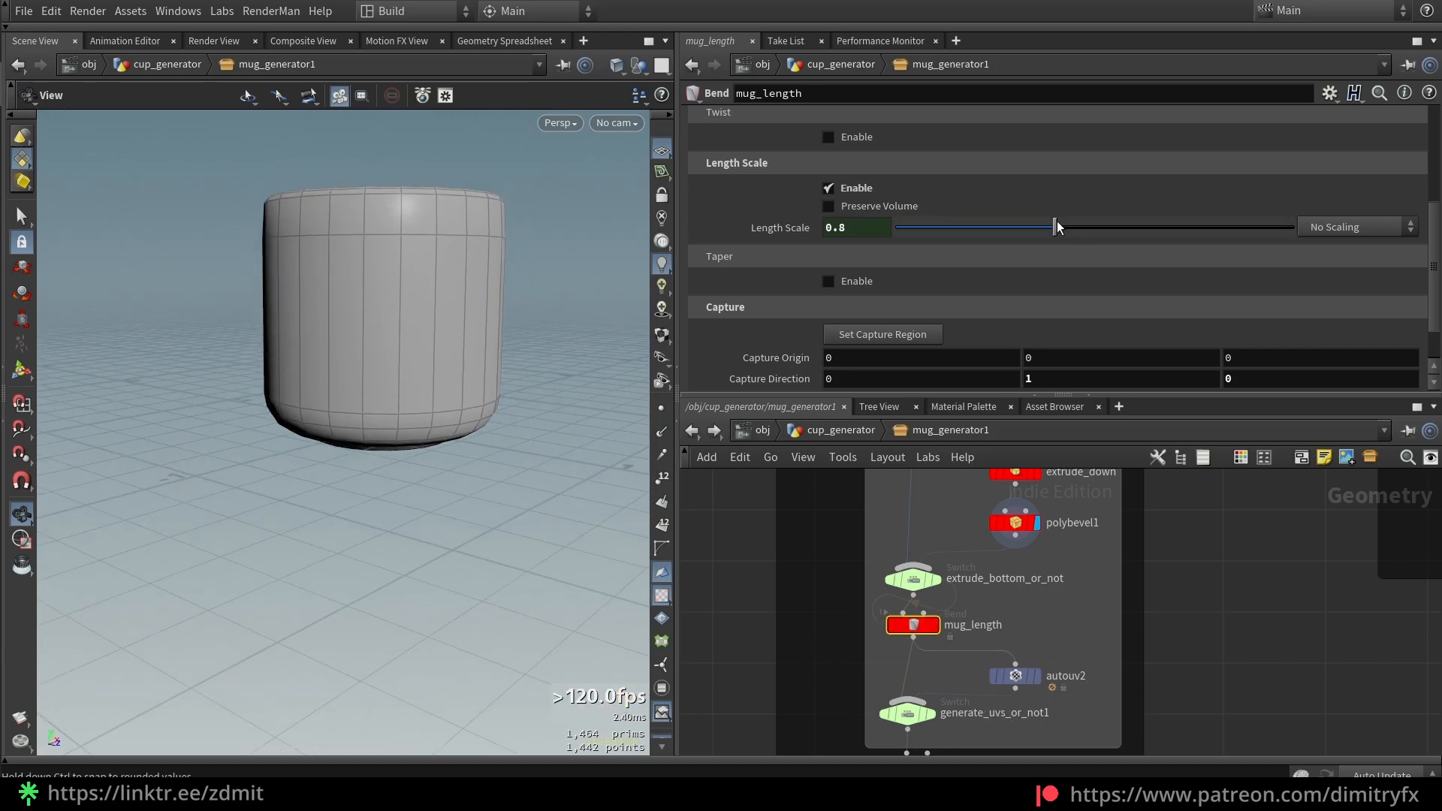
left_click_drag(1059, 229, 1109, 227)
key("ctrl+z")
left_click_drag(522, 268, 470, 432)
key("ctrl+z")
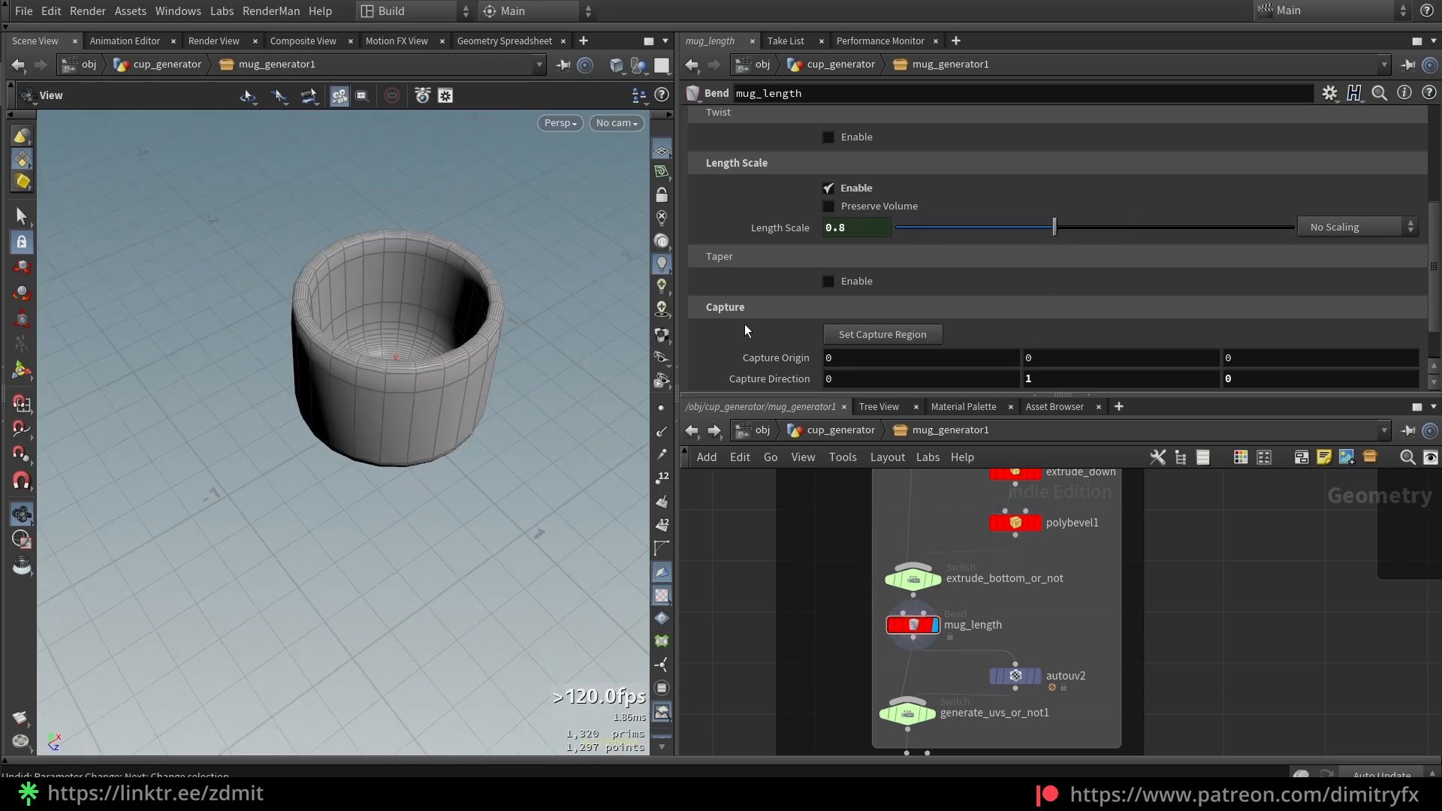
scroll(783, 271, "up", 5)
scroll(783, 271, "down", 4)
scroll(783, 269, "down", 4)
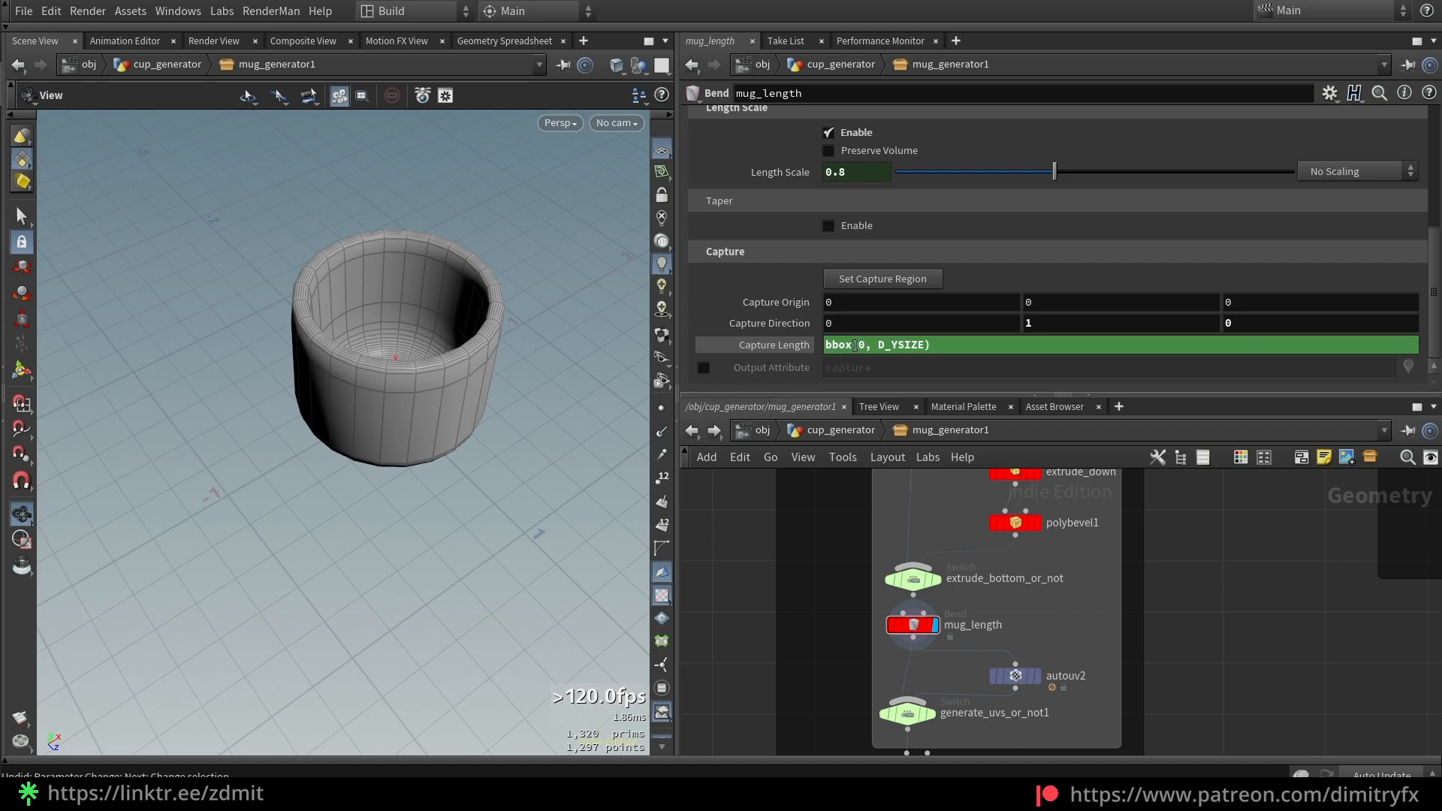
left_click_drag(520, 408, 483, 345)
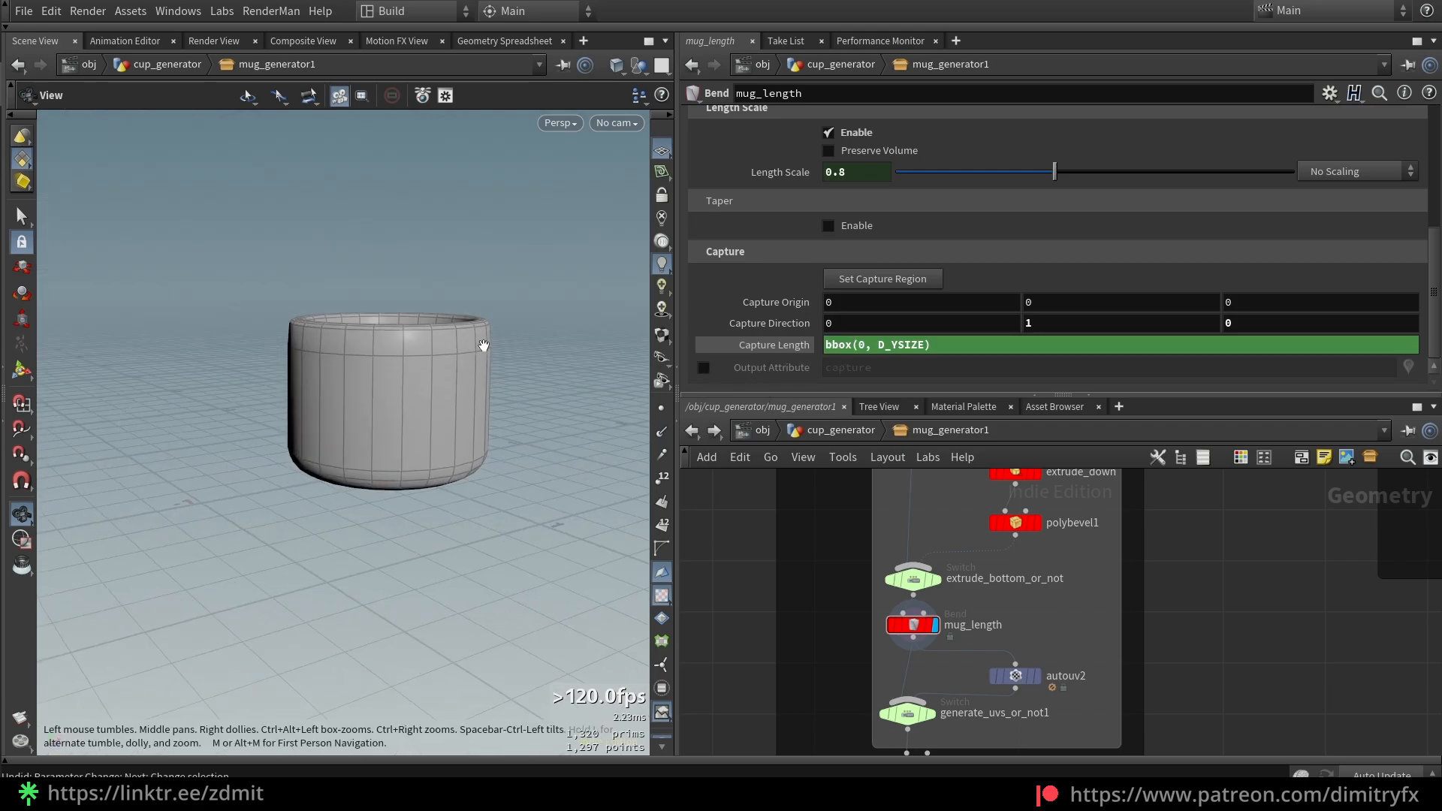
scroll(482, 346, "up", 2)
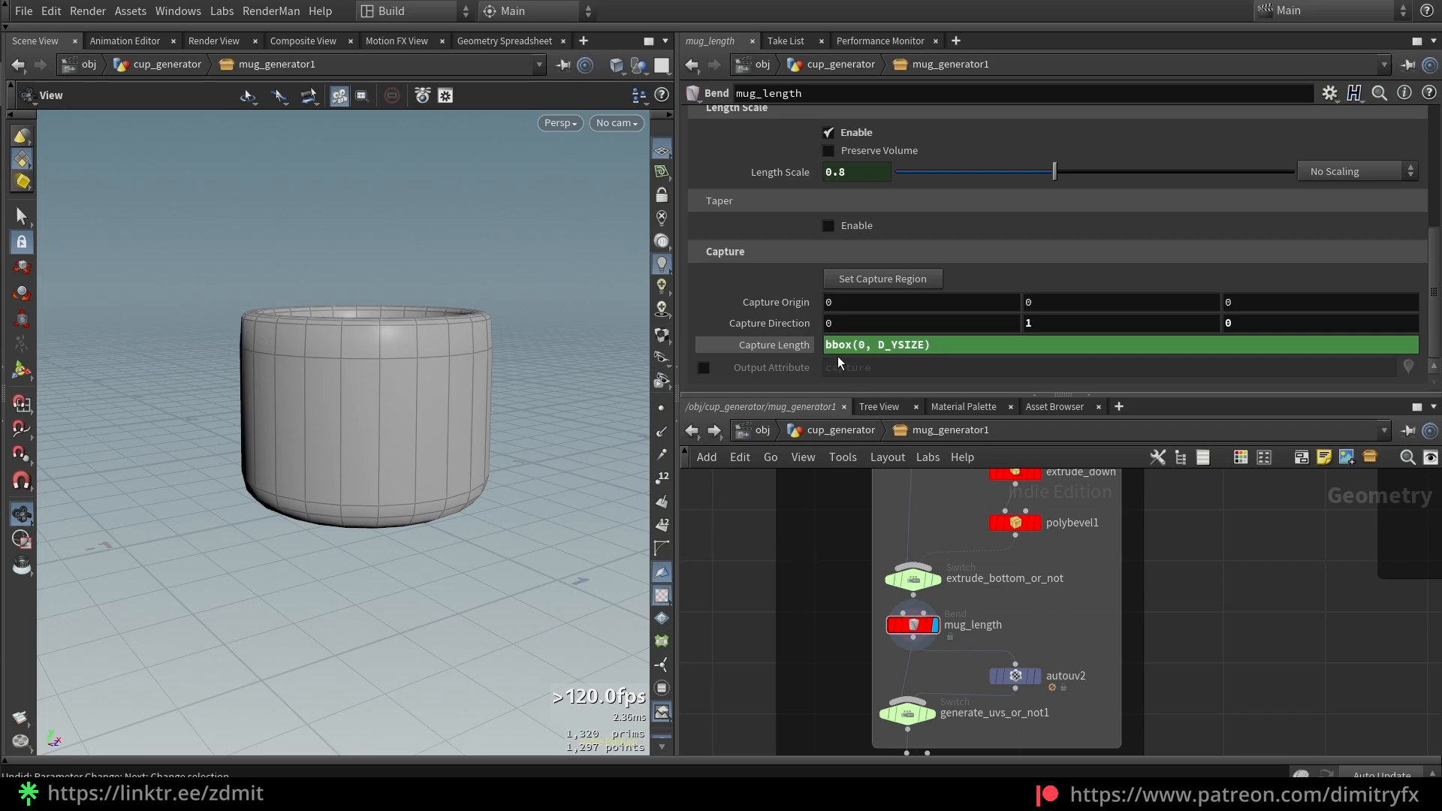
left_click(789, 345)
middle_click(789, 345, "ctrl")
key("Return")
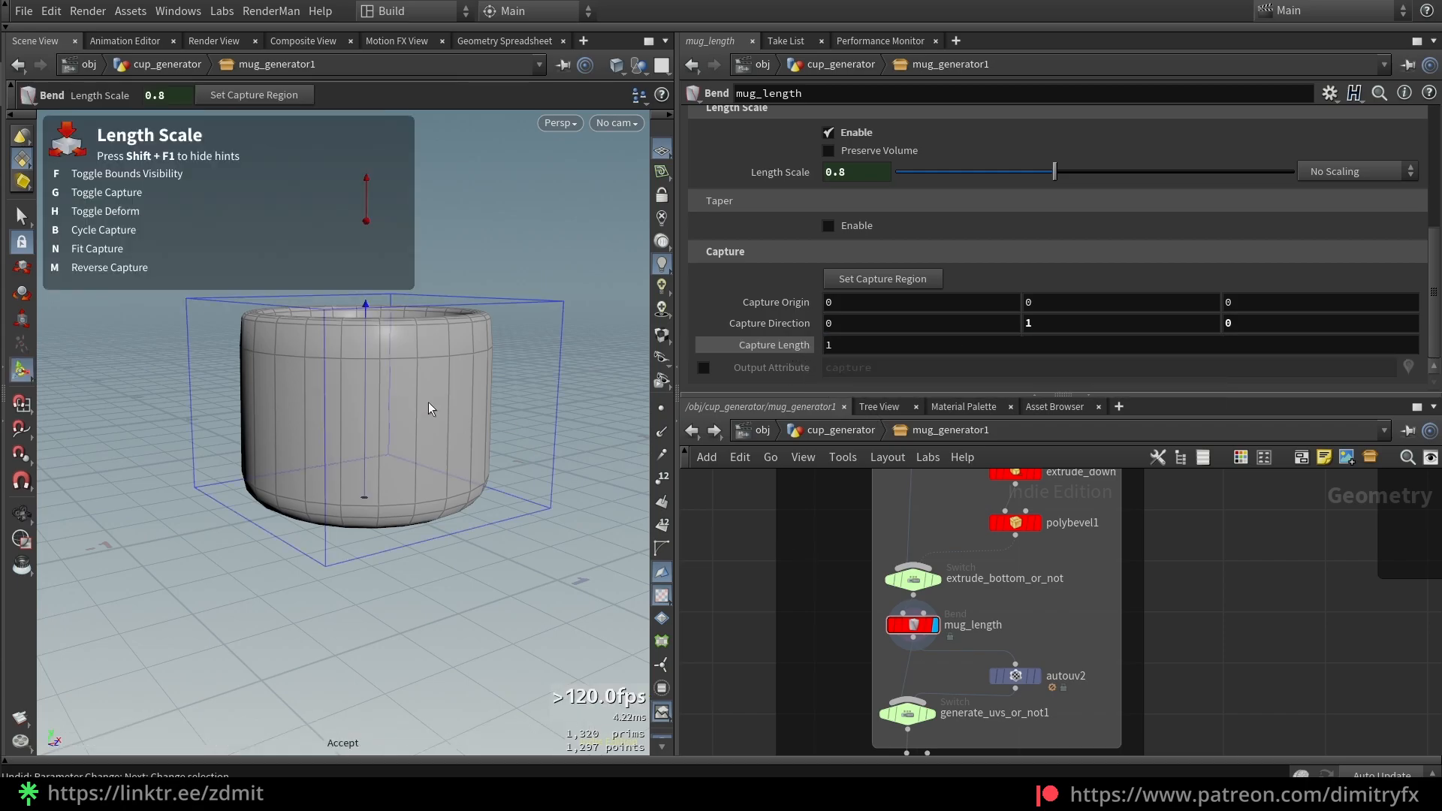
left_click_drag(429, 406, 405, 372, "alt")
key("ctrl+z")
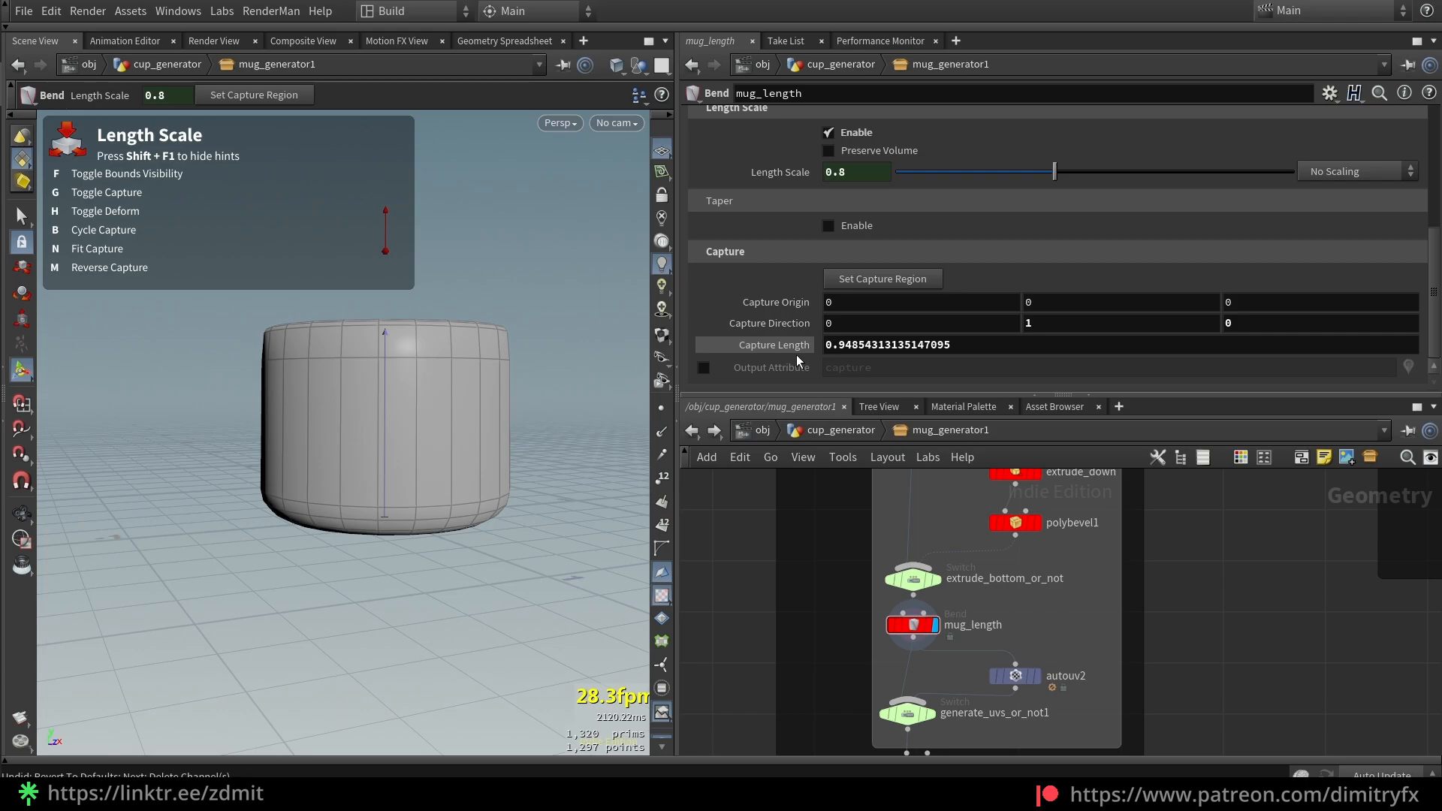
key("ctrl+z")
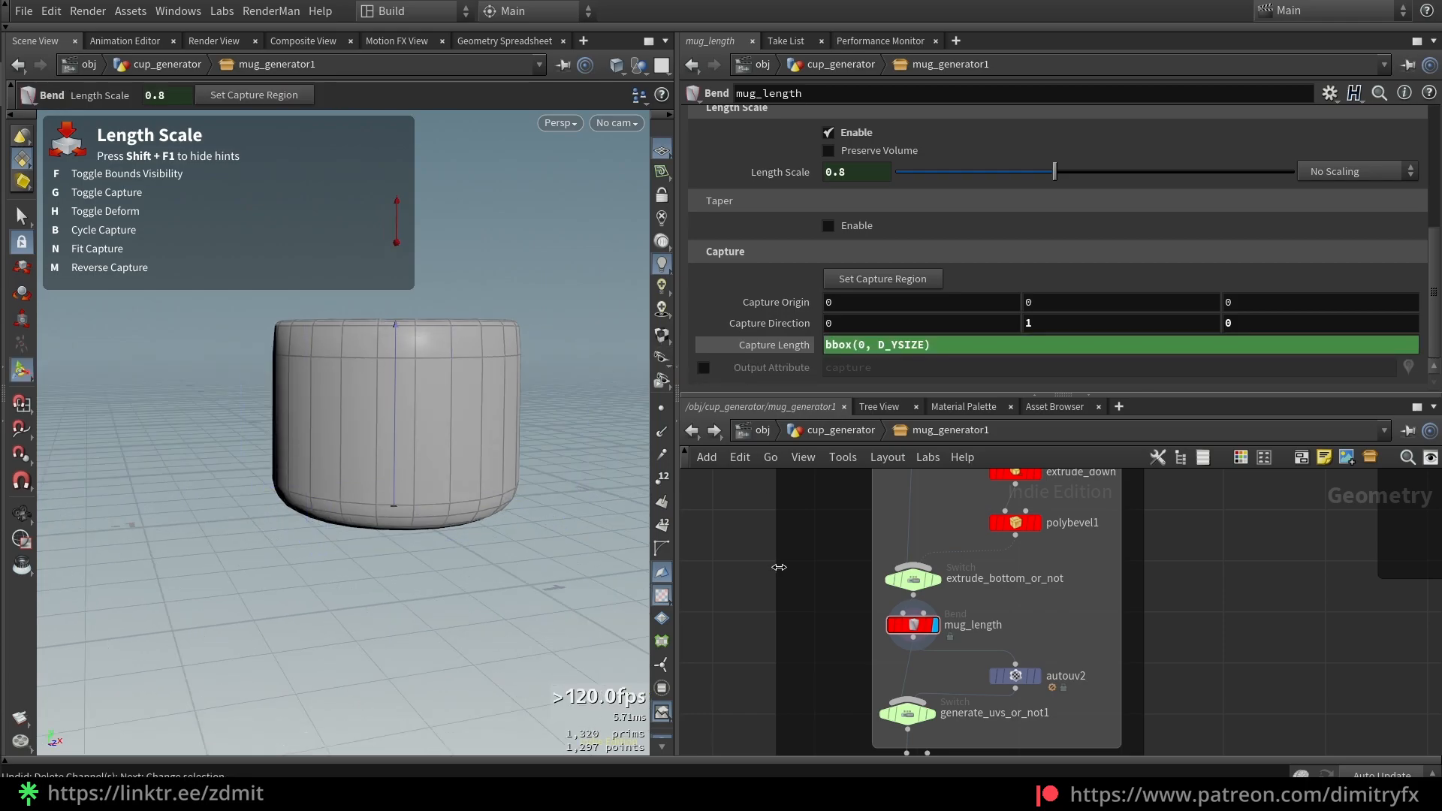
scroll(795, 569, "down", 3)
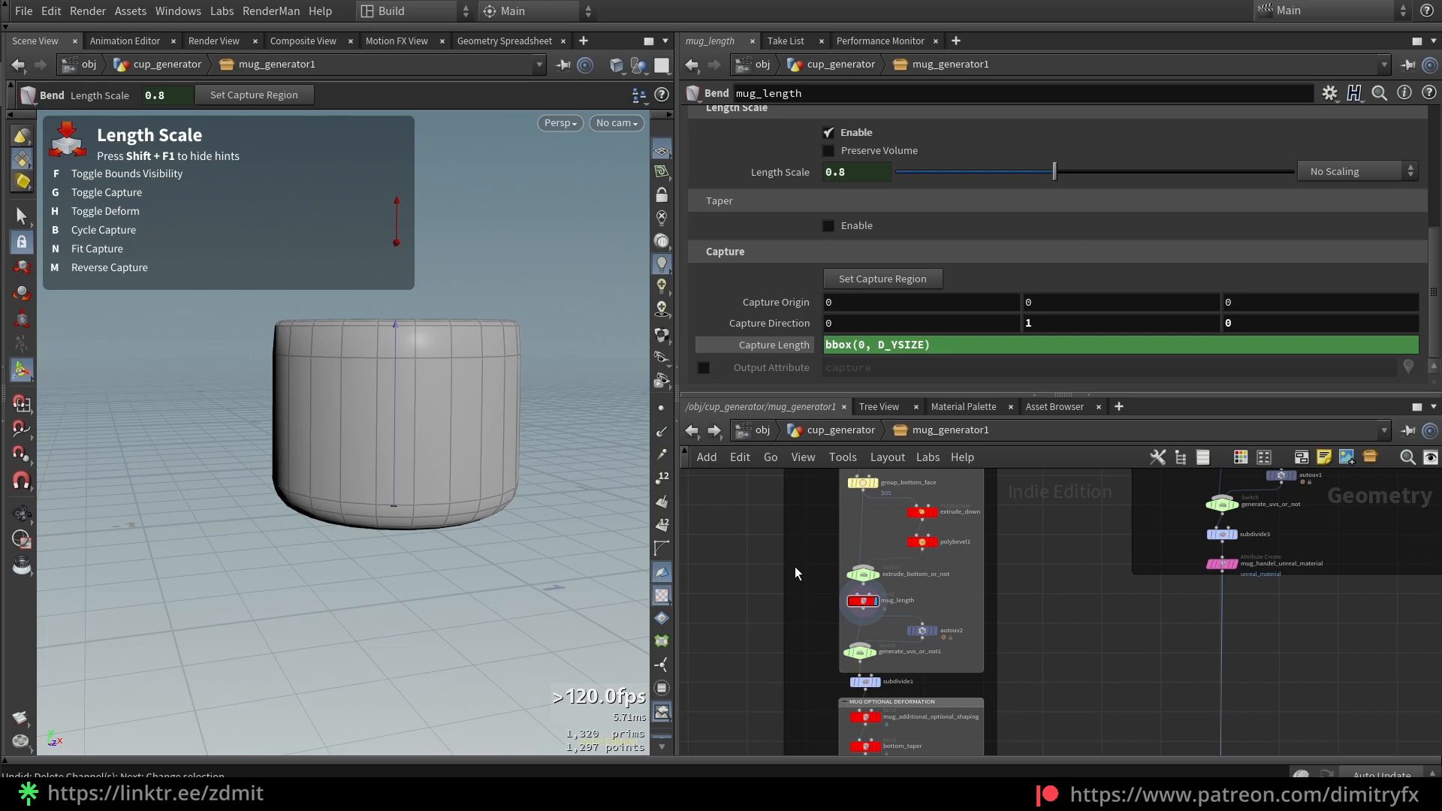
middle_click_drag(819, 567, 818, 641)
left_click_drag(795, 671, 958, 519)
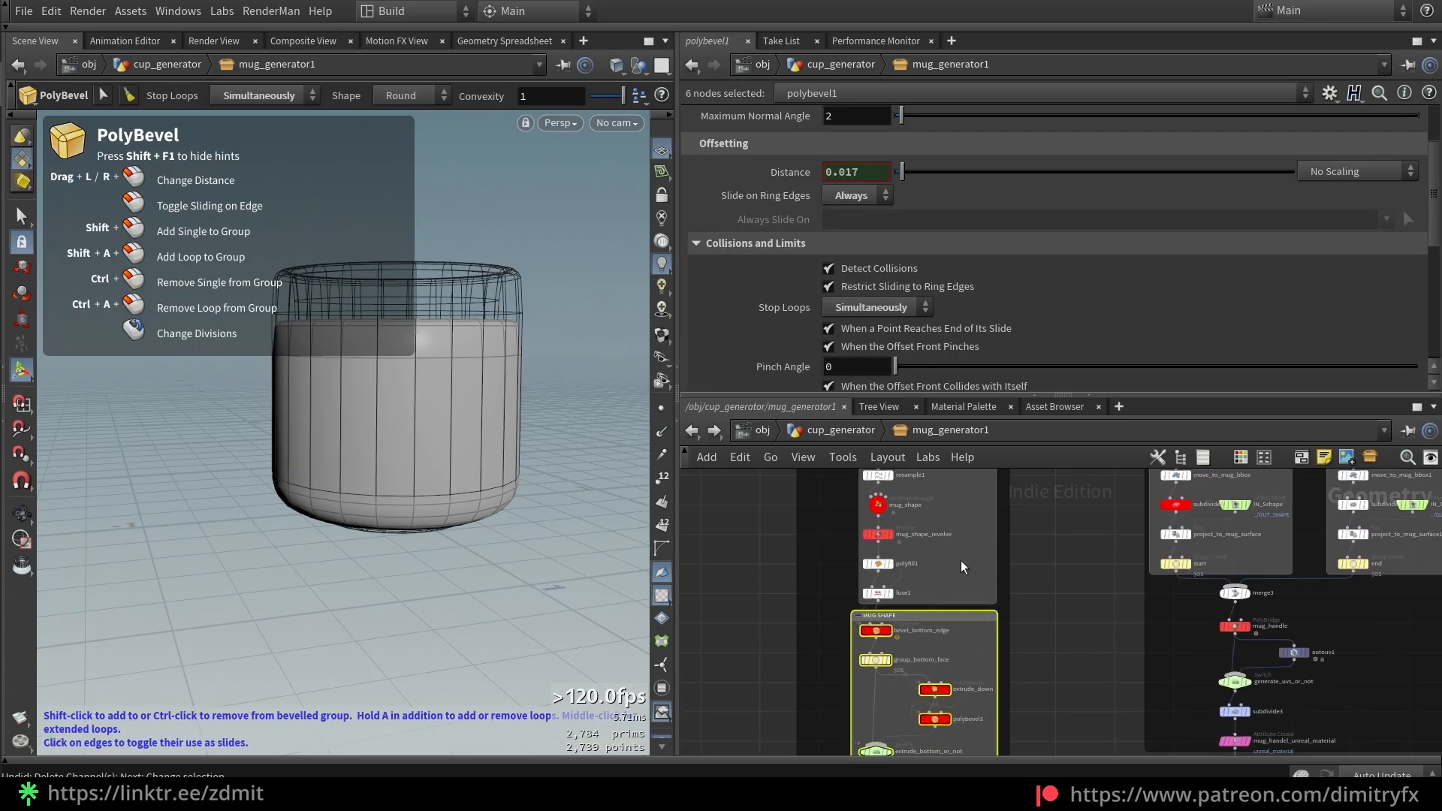
middle_click_drag(1042, 721, 1031, 662)
left_click(1031, 663)
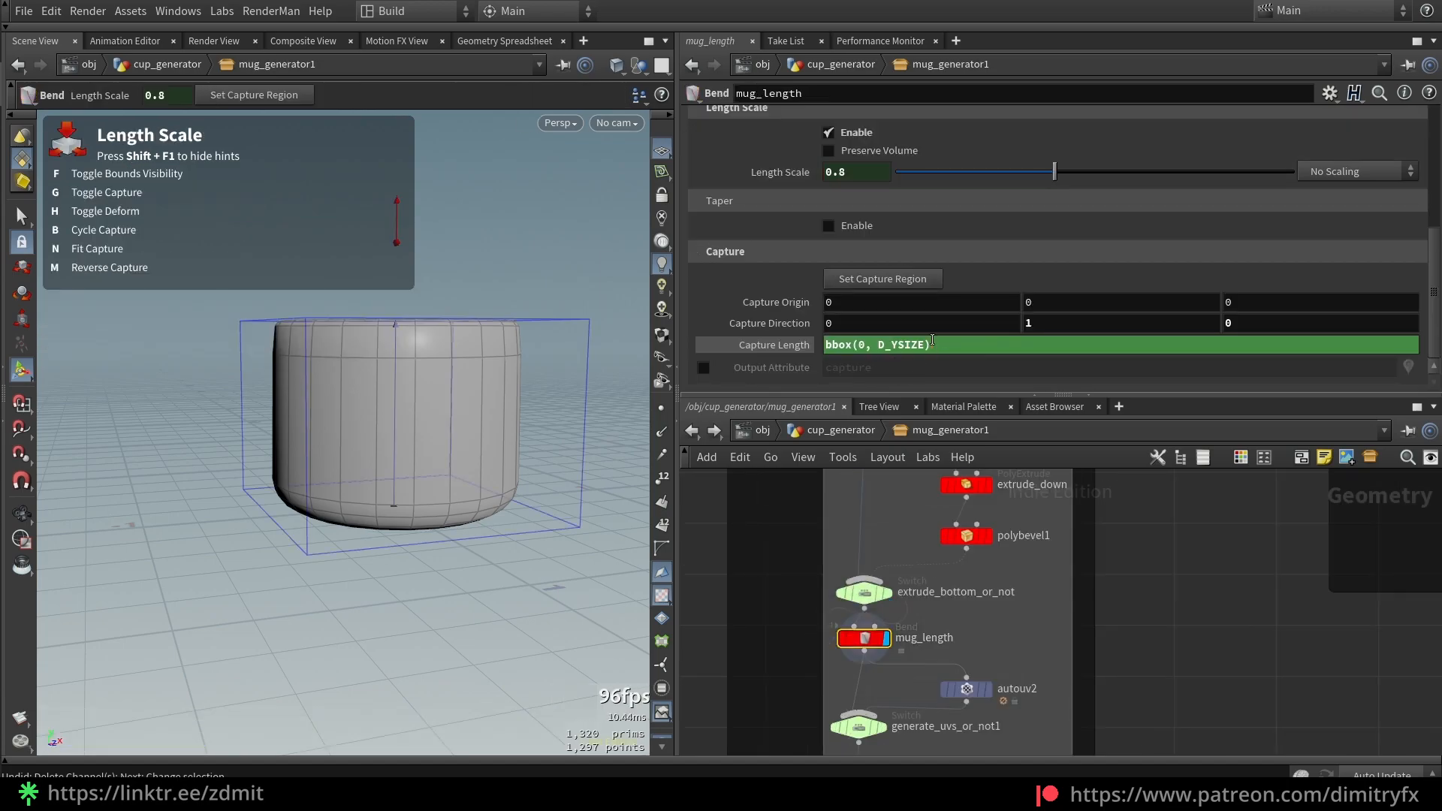
key("Return")
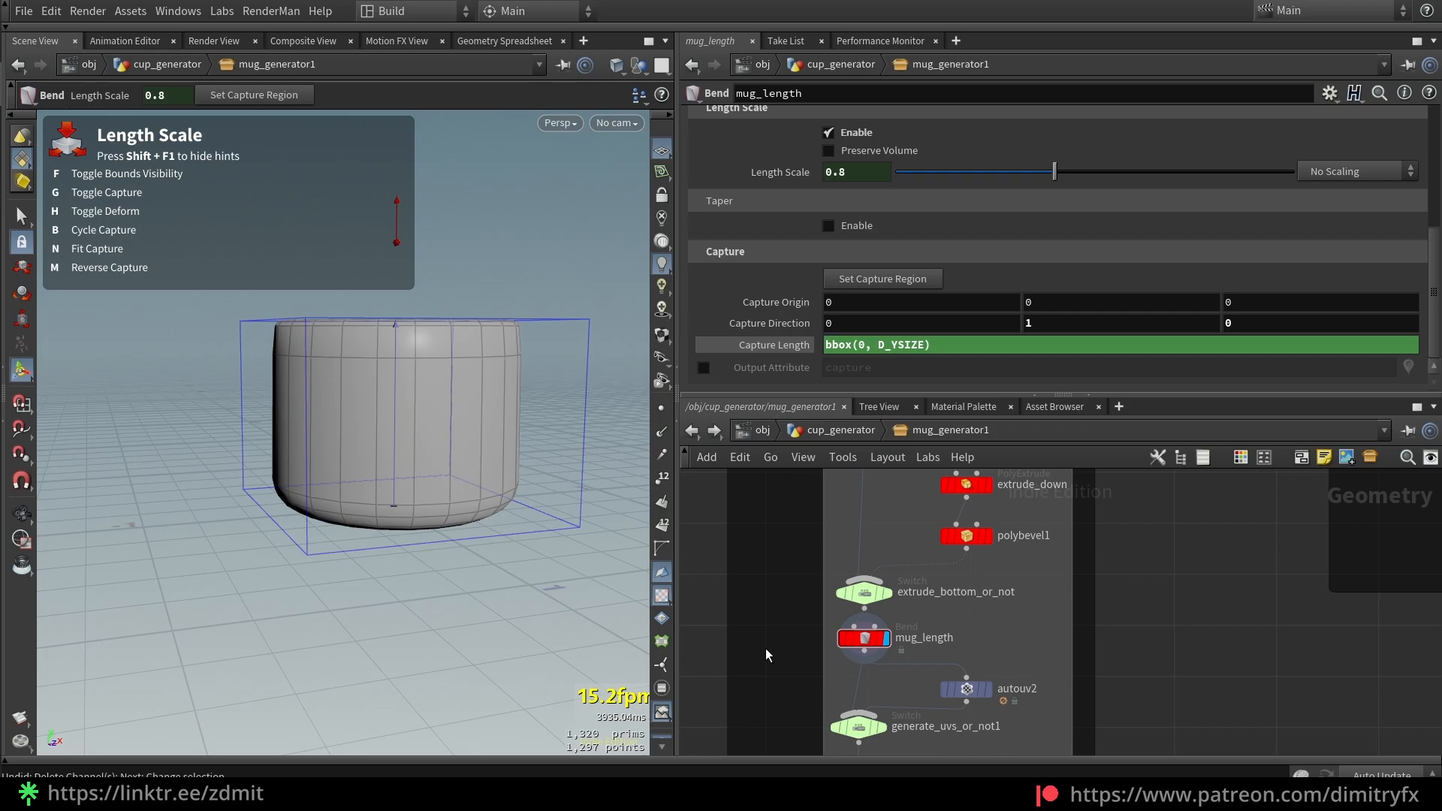
Inspect the generate_uvs_or_not1 switch and autouv2's UV unwrap method settings
middle_click_drag(765, 648, 775, 523)
left_click(878, 603)
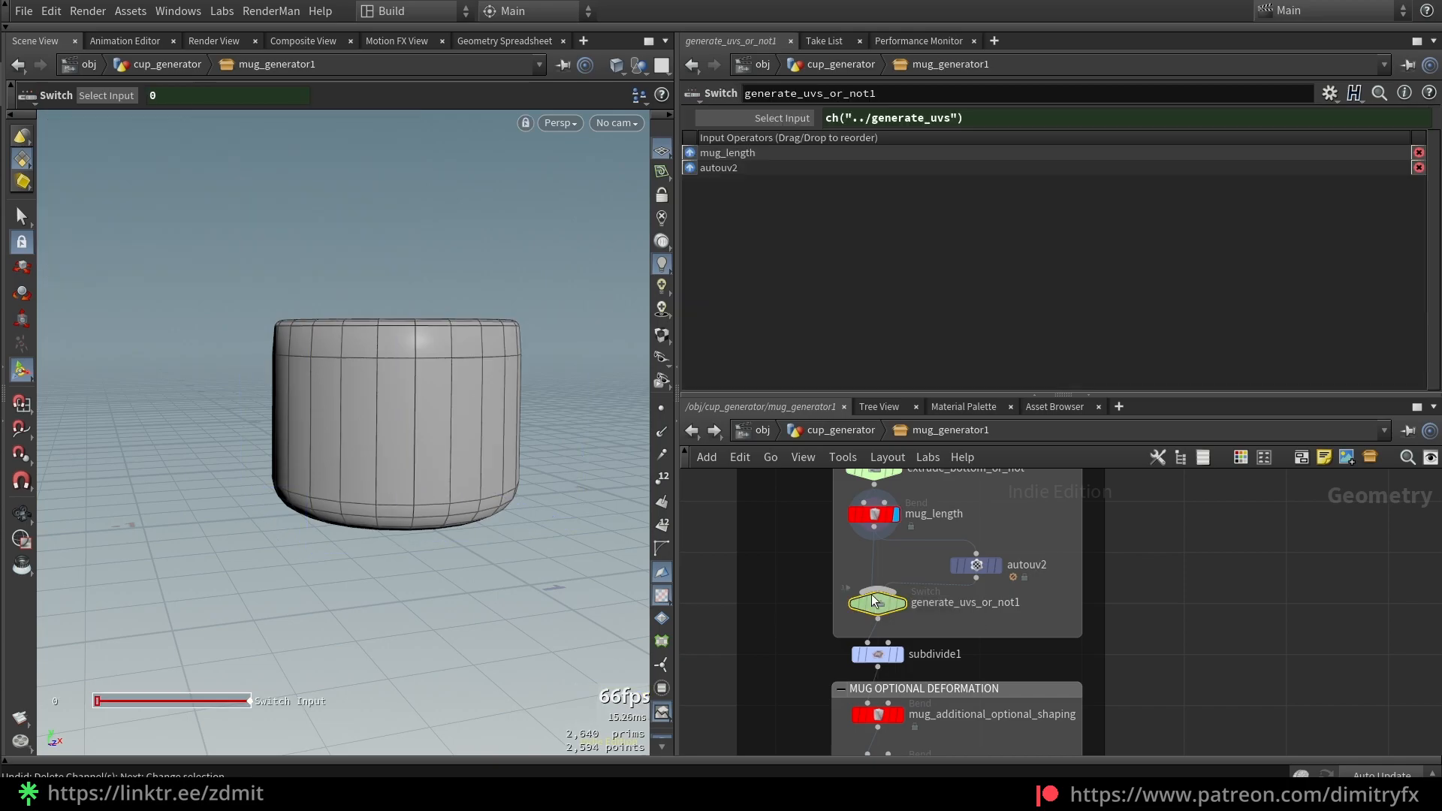
left_click(977, 565)
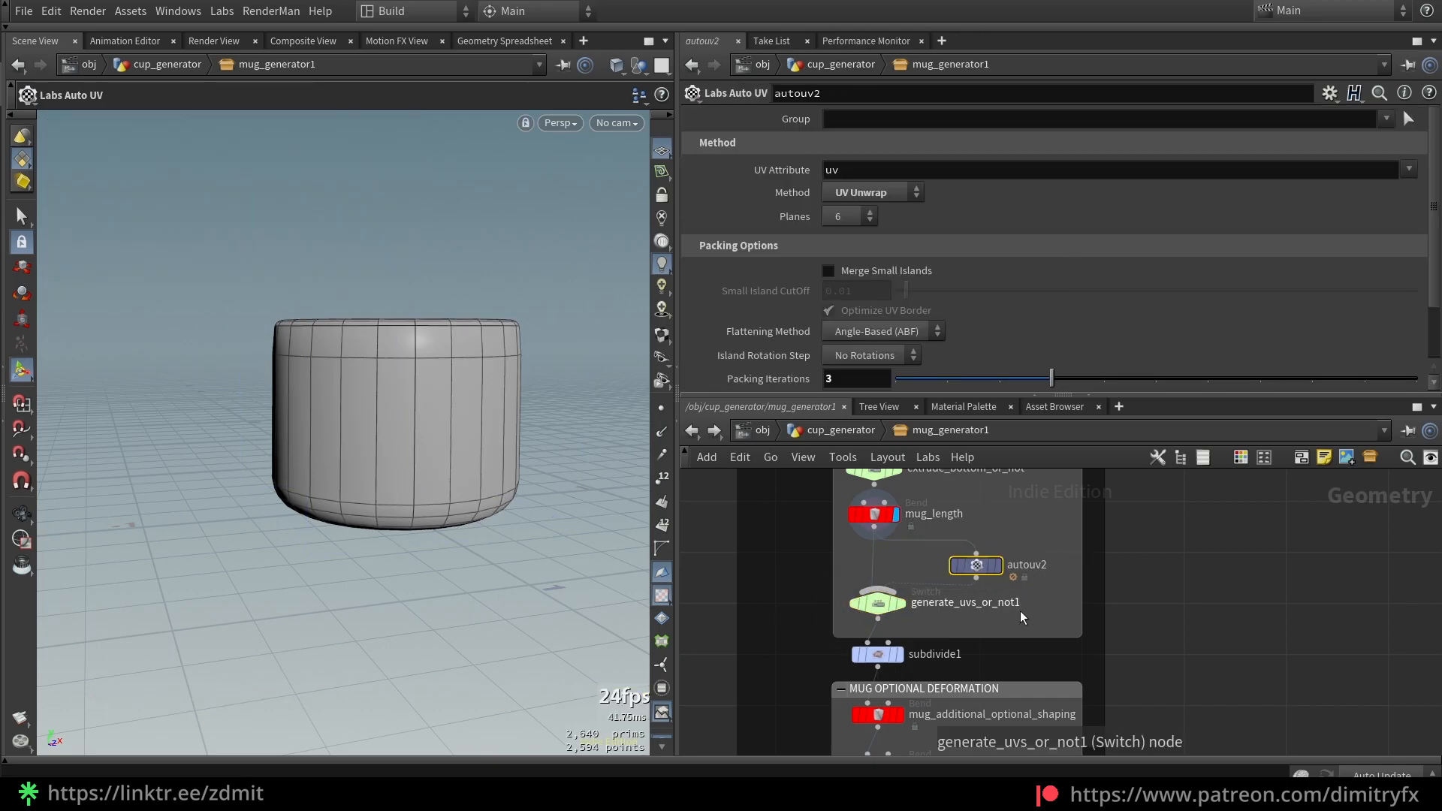
scroll(1022, 594, "up", 2)
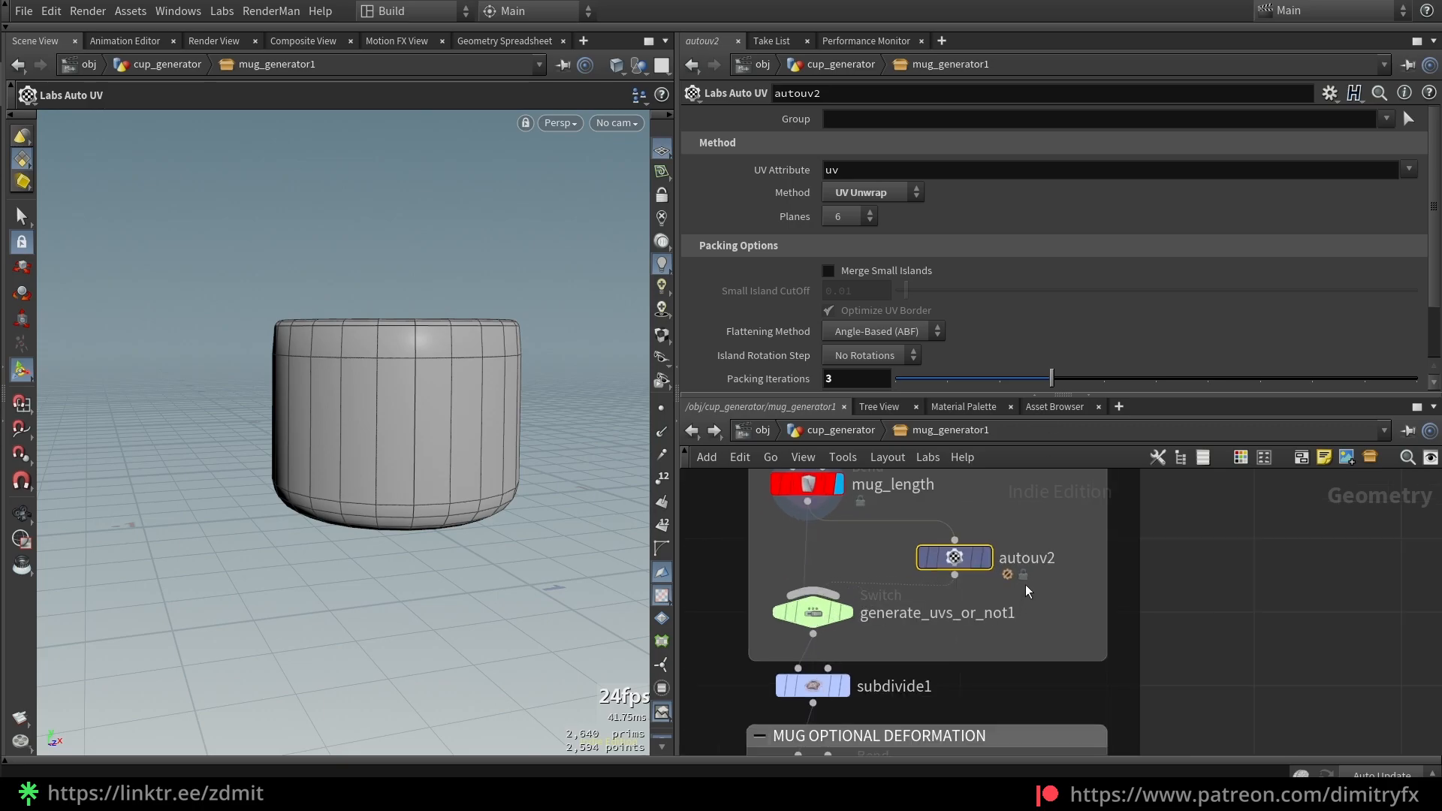
left_click(885, 192)
left_click(885, 192)
left_click_drag(1021, 559, 1058, 560)
left_click(1048, 609)
Display autouv2 and check the mug's unwrapped UV islands in UV View, then return to Persp
left_click(986, 558)
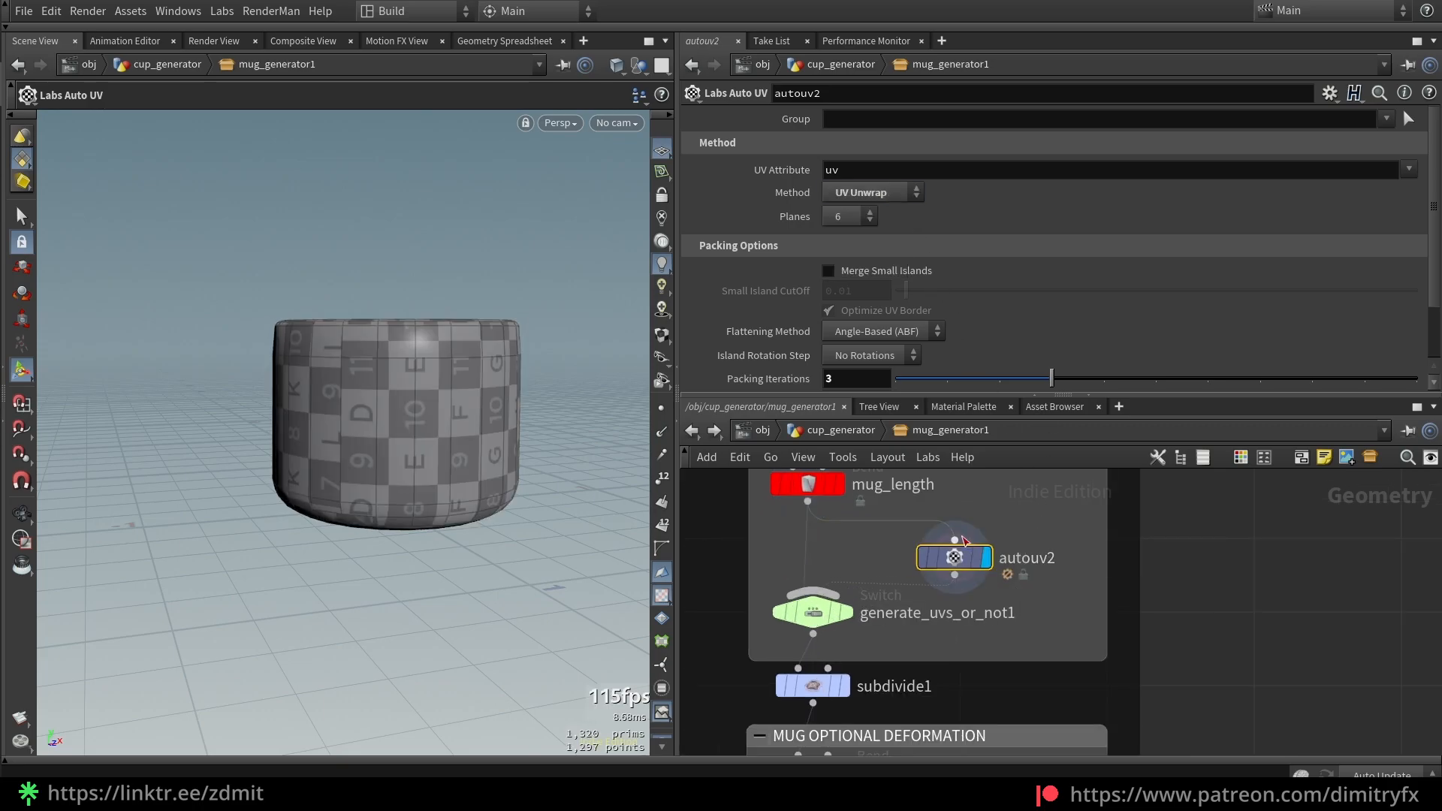
key("space+5")
middle_click_drag(470, 387, 374, 471)
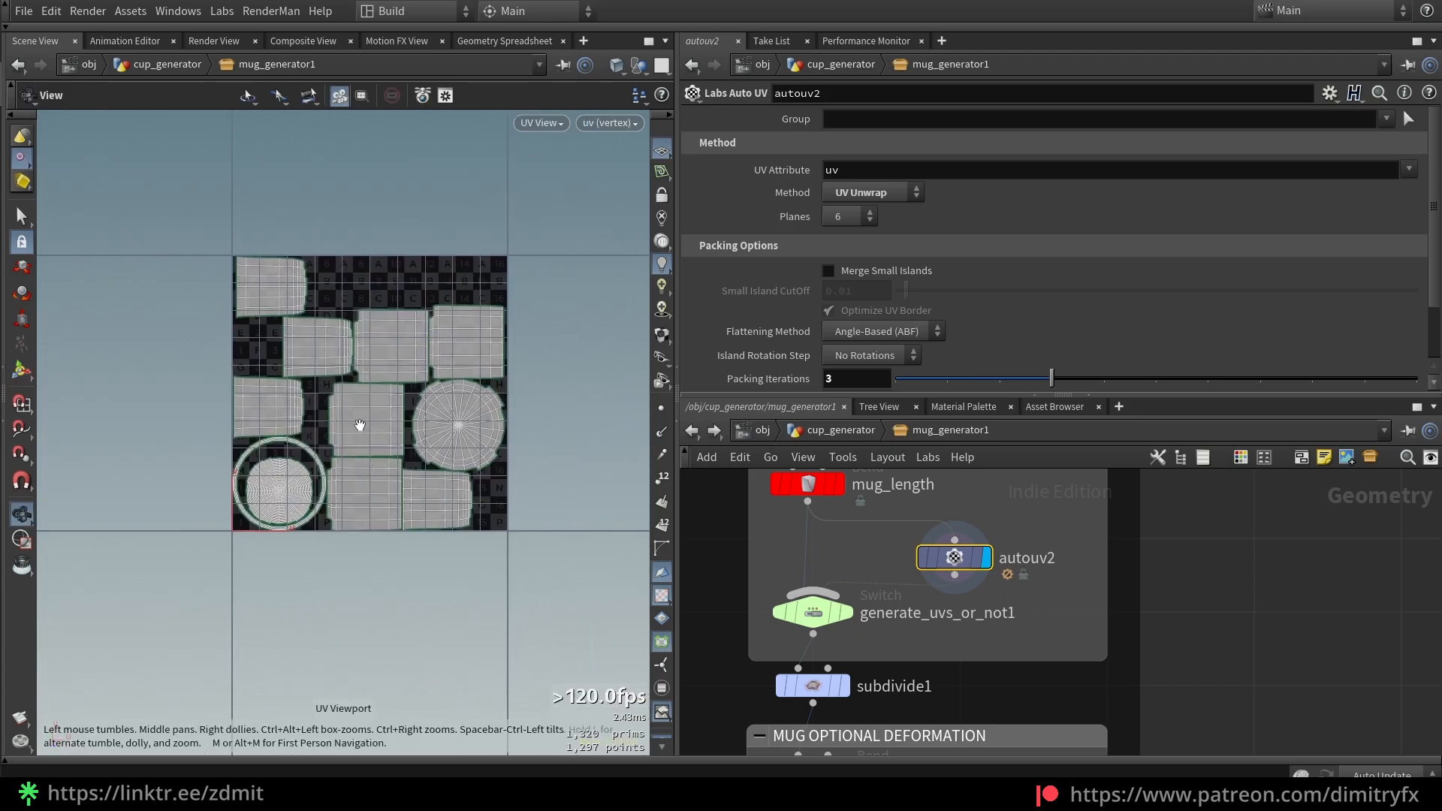
key("space+1")
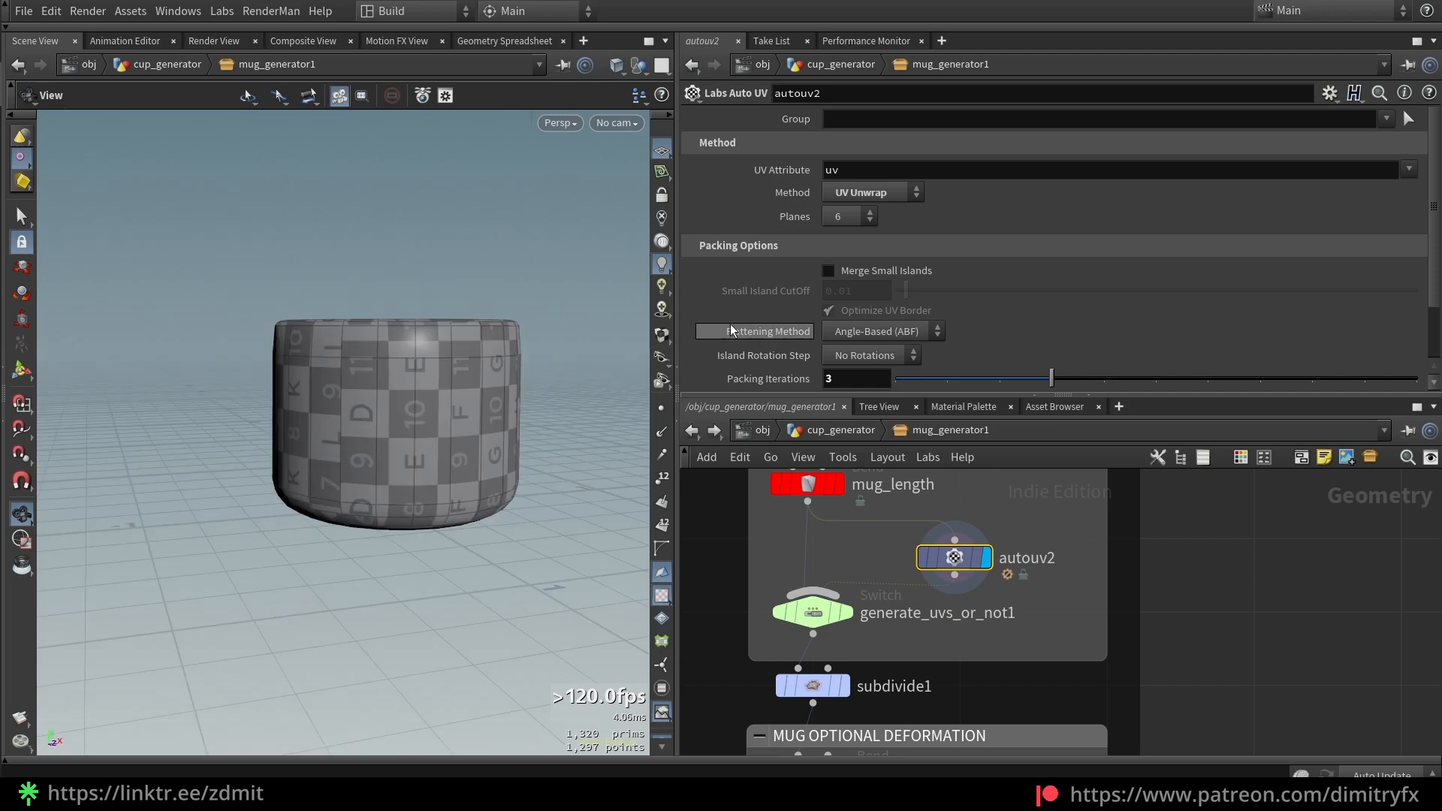
left_click_drag(418, 345, 466, 392)
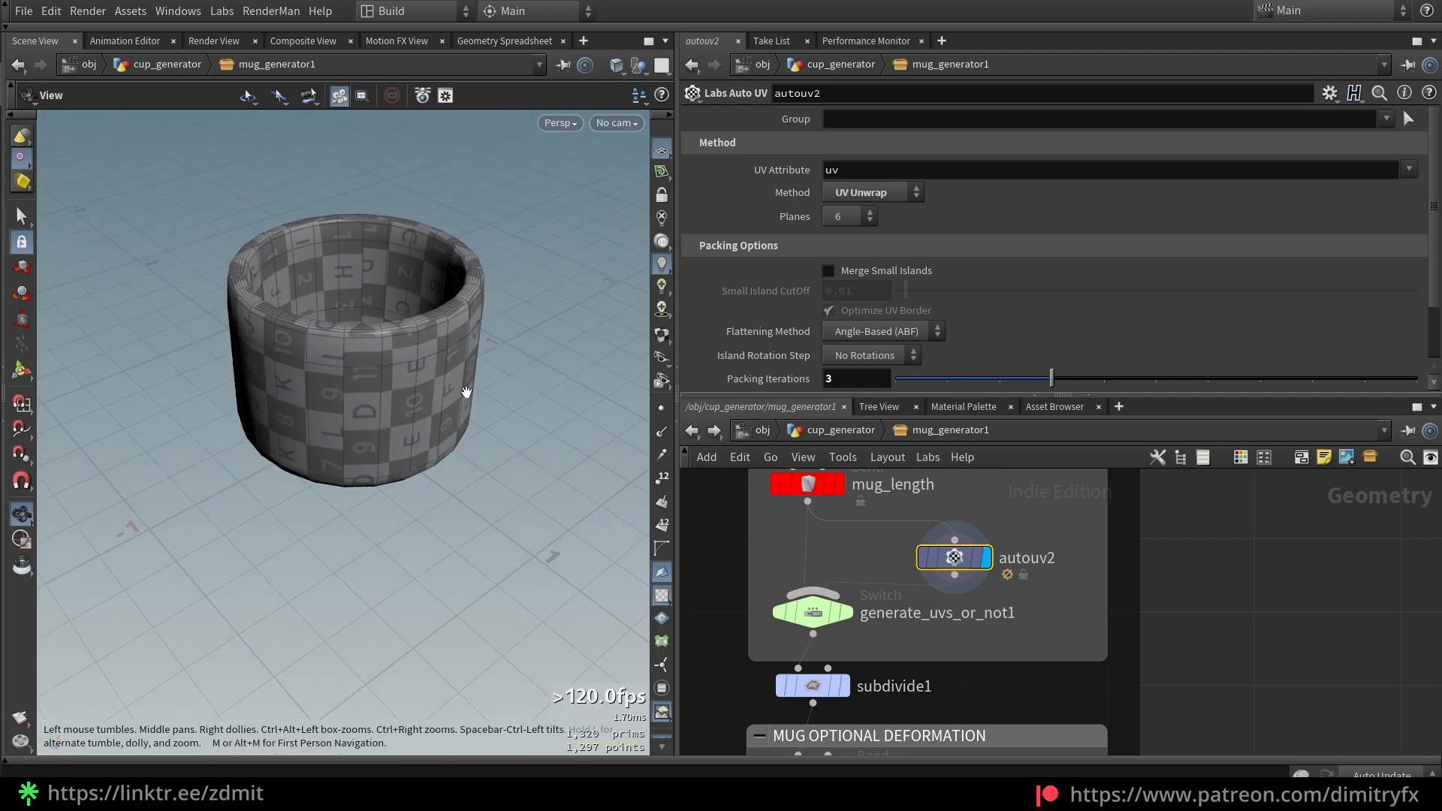
Display subdivide1's smoothed mug and its Subdivide settings
middle_click_drag(705, 702, 724, 625)
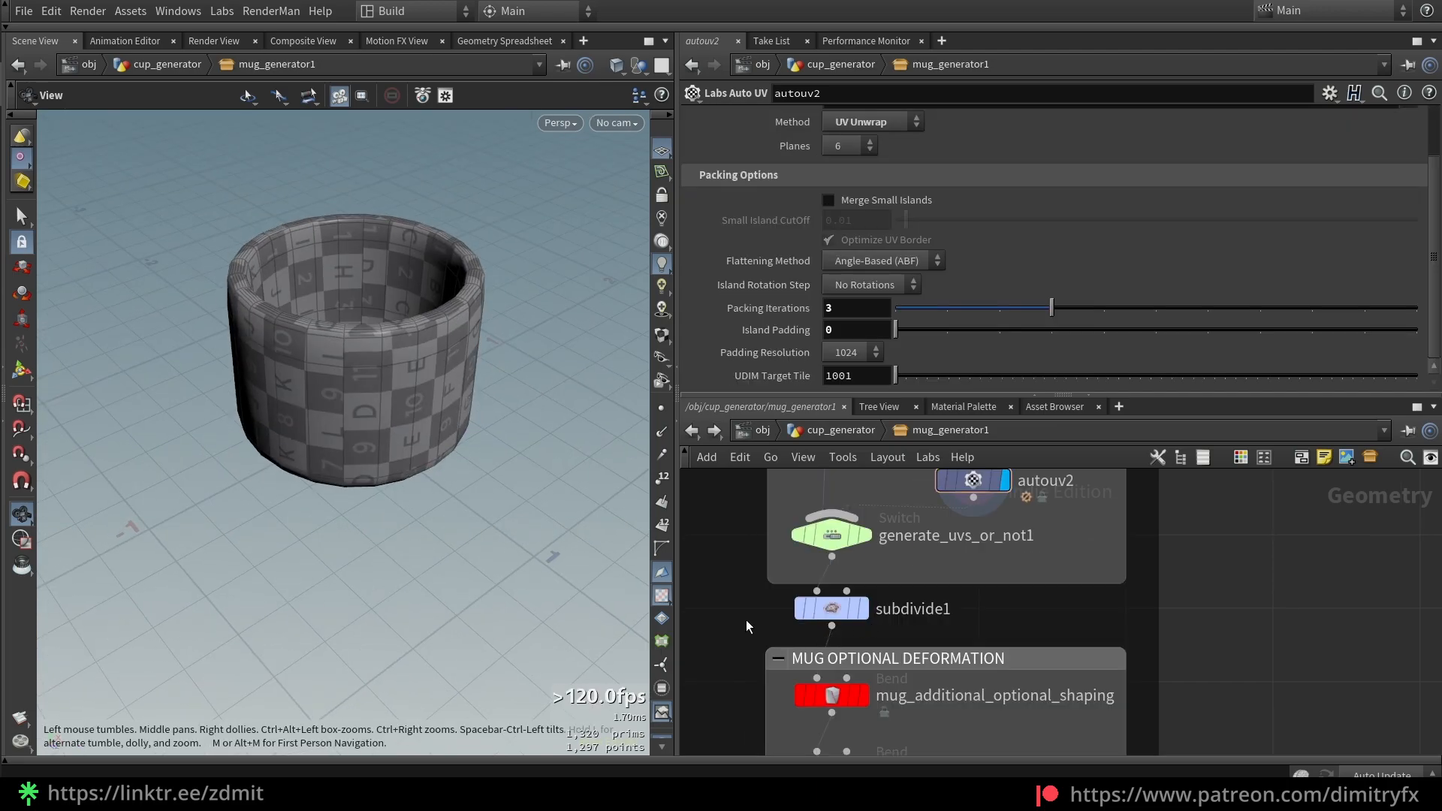
left_click(830, 608)
scroll(953, 601, "down", 2)
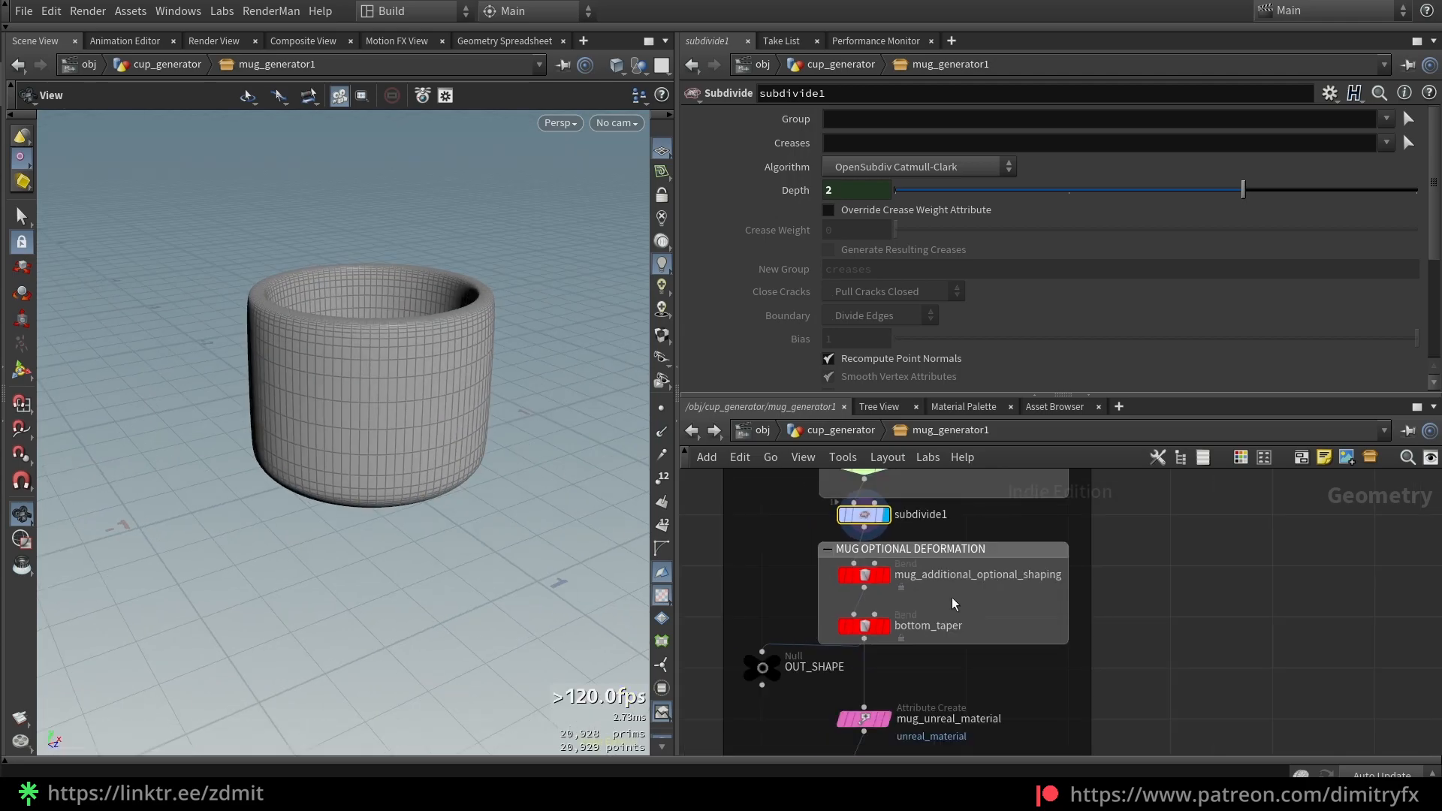
Display the mug_additional_optional_shaping bend result and review its settings
left_click(881, 583)
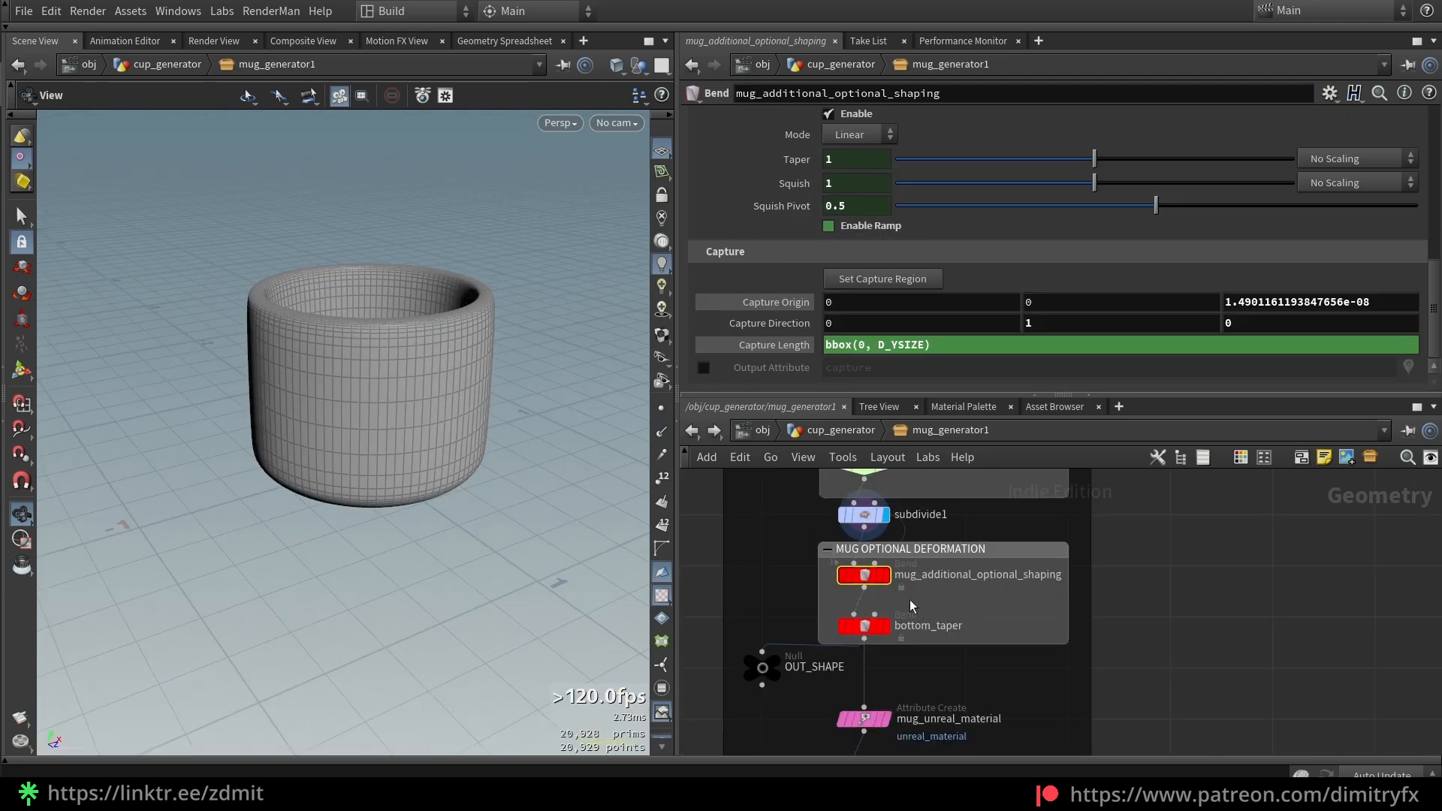
key("r")
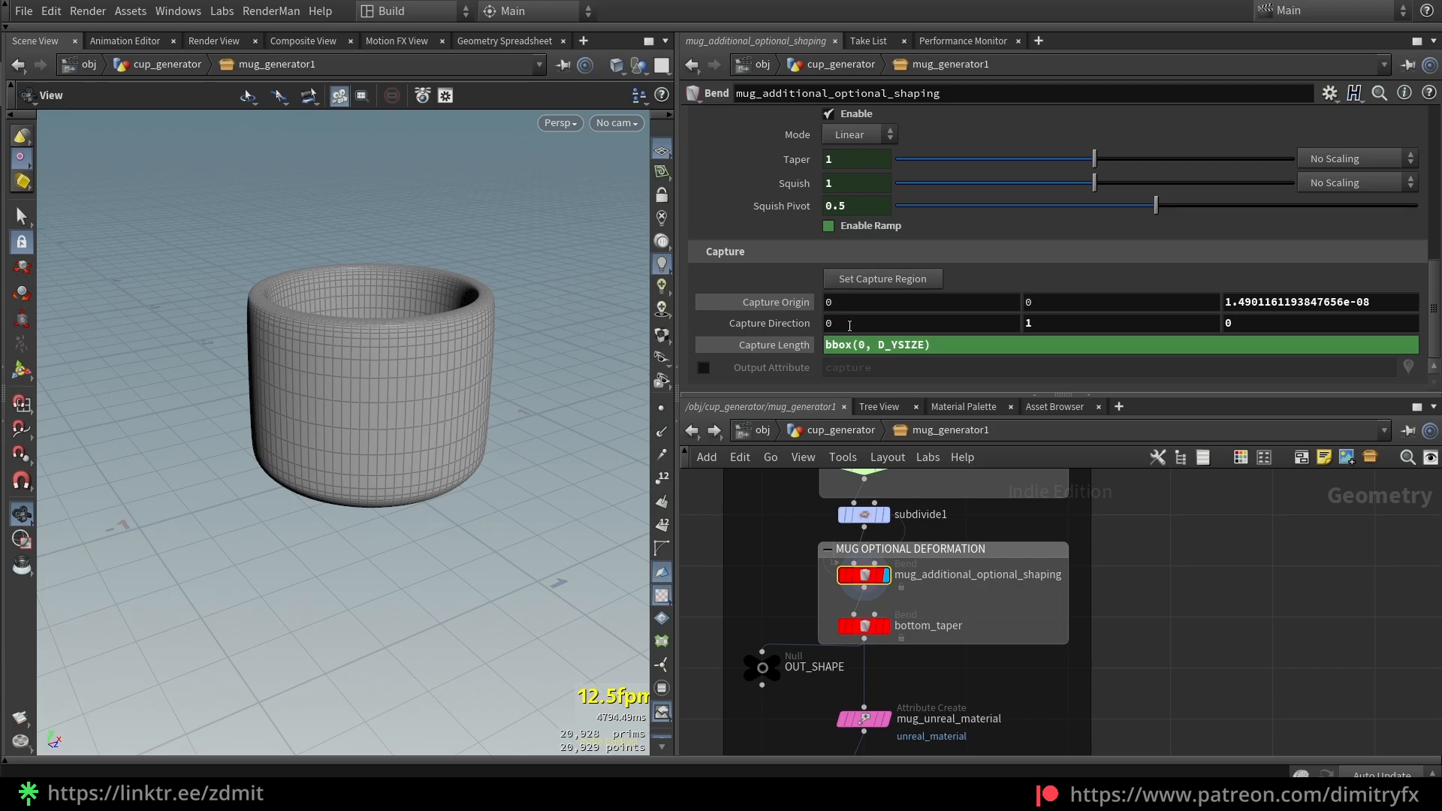
scroll(755, 284, "up", 5)
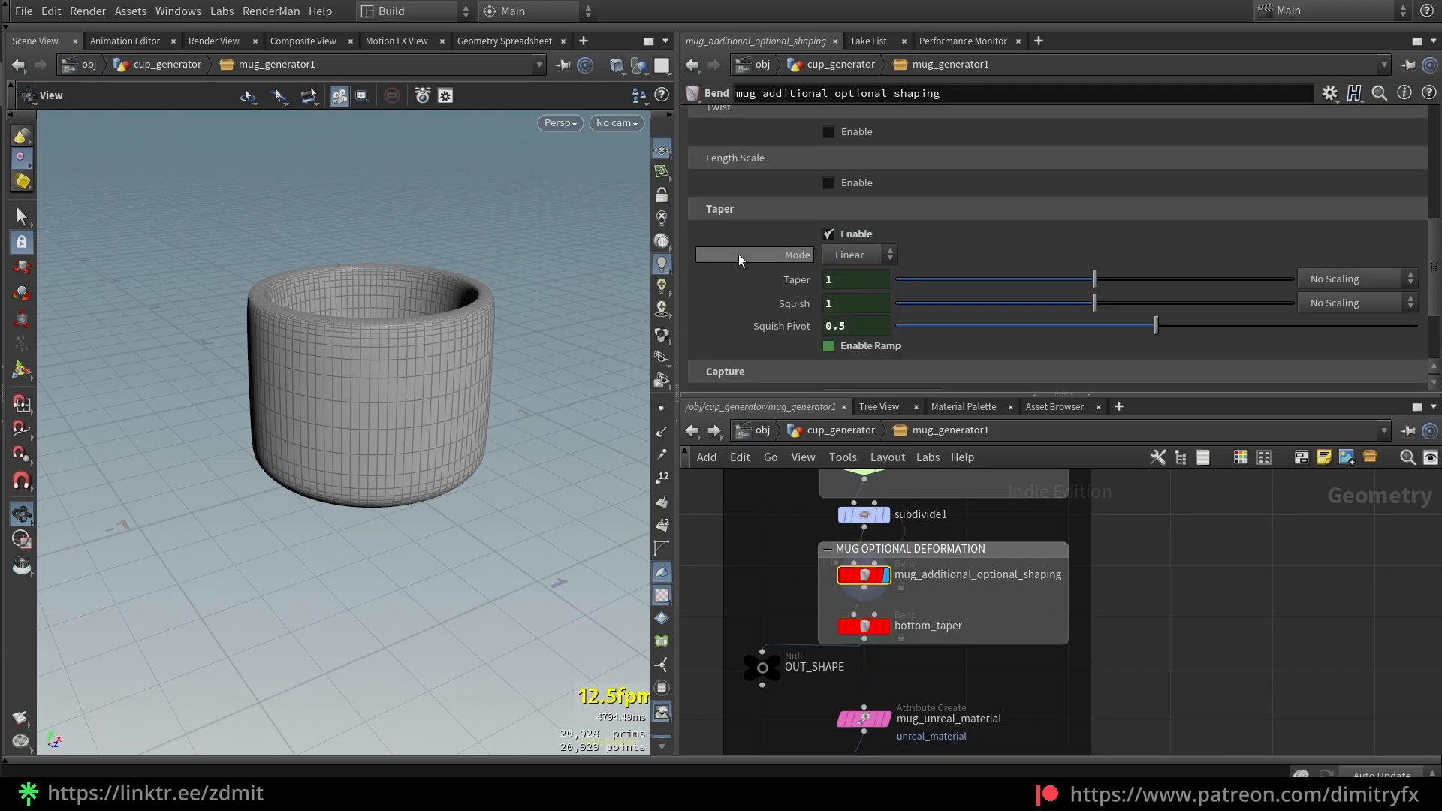
scroll(758, 293, "down", 3)
scroll(770, 331, "up", 3)
scroll(778, 353, "down", 3)
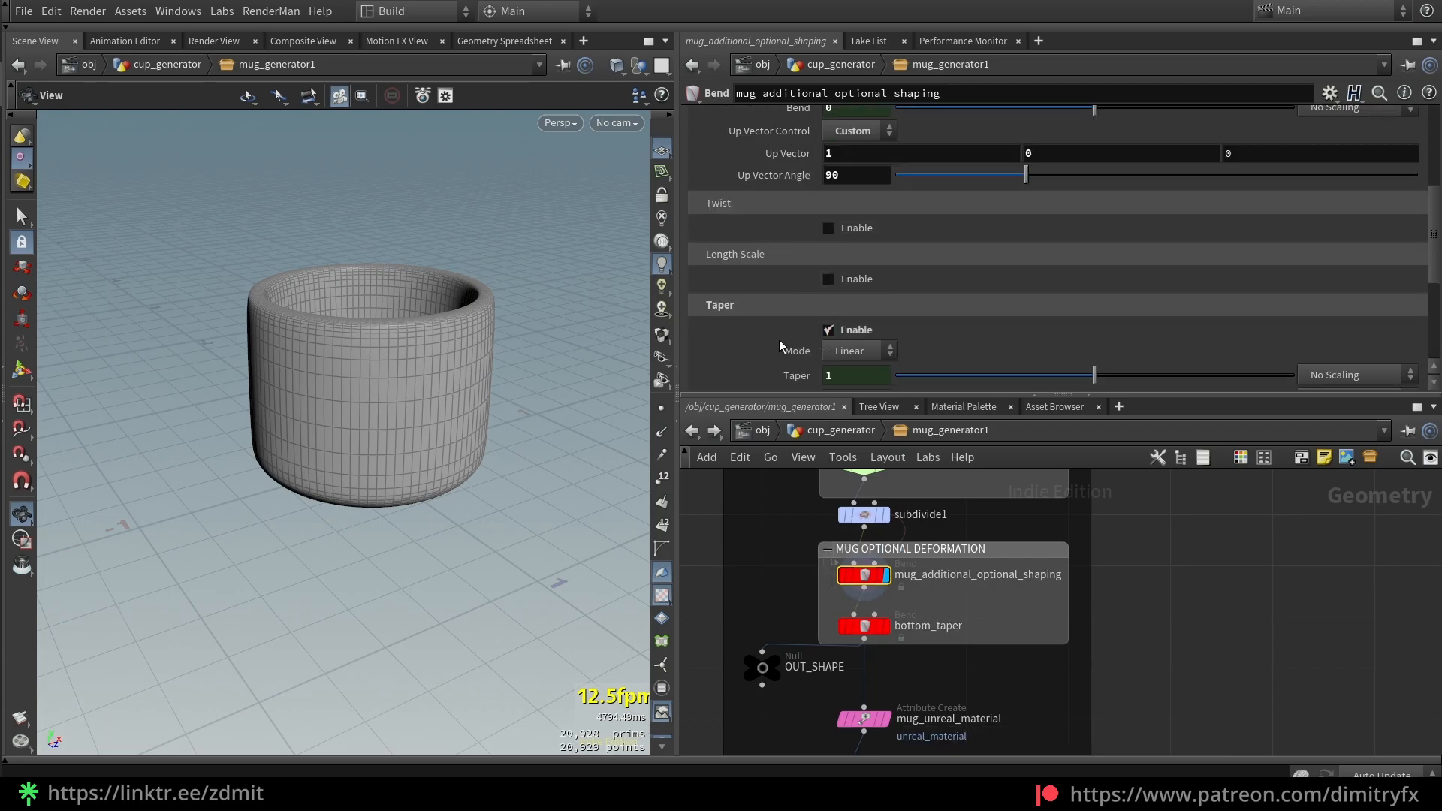
At the mug_generator1 level, raise the Mug Deform Bend to about 26
key("u")
left_click_drag(934, 226, 1240, 224)
left_click_drag(466, 330, 557, 296)
left_click_drag(1240, 224, 1328, 224)
Try narrowing Taper Top and reducing Bend while orbiting the mug, then undo both trials
left_click_drag(1157, 243, 1028, 257)
left_click_drag(509, 310, 410, 314)
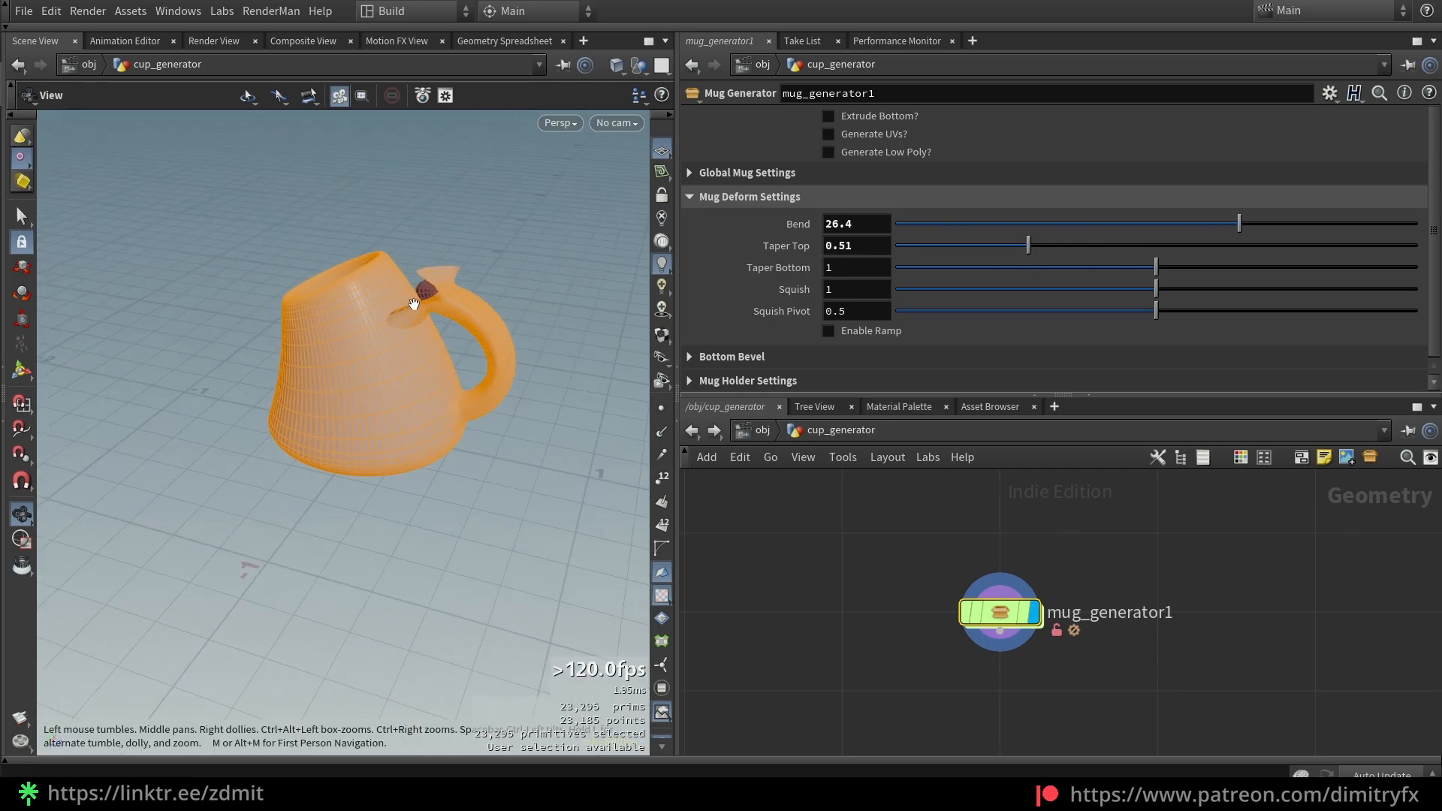
right_click_drag(411, 314, 442, 297)
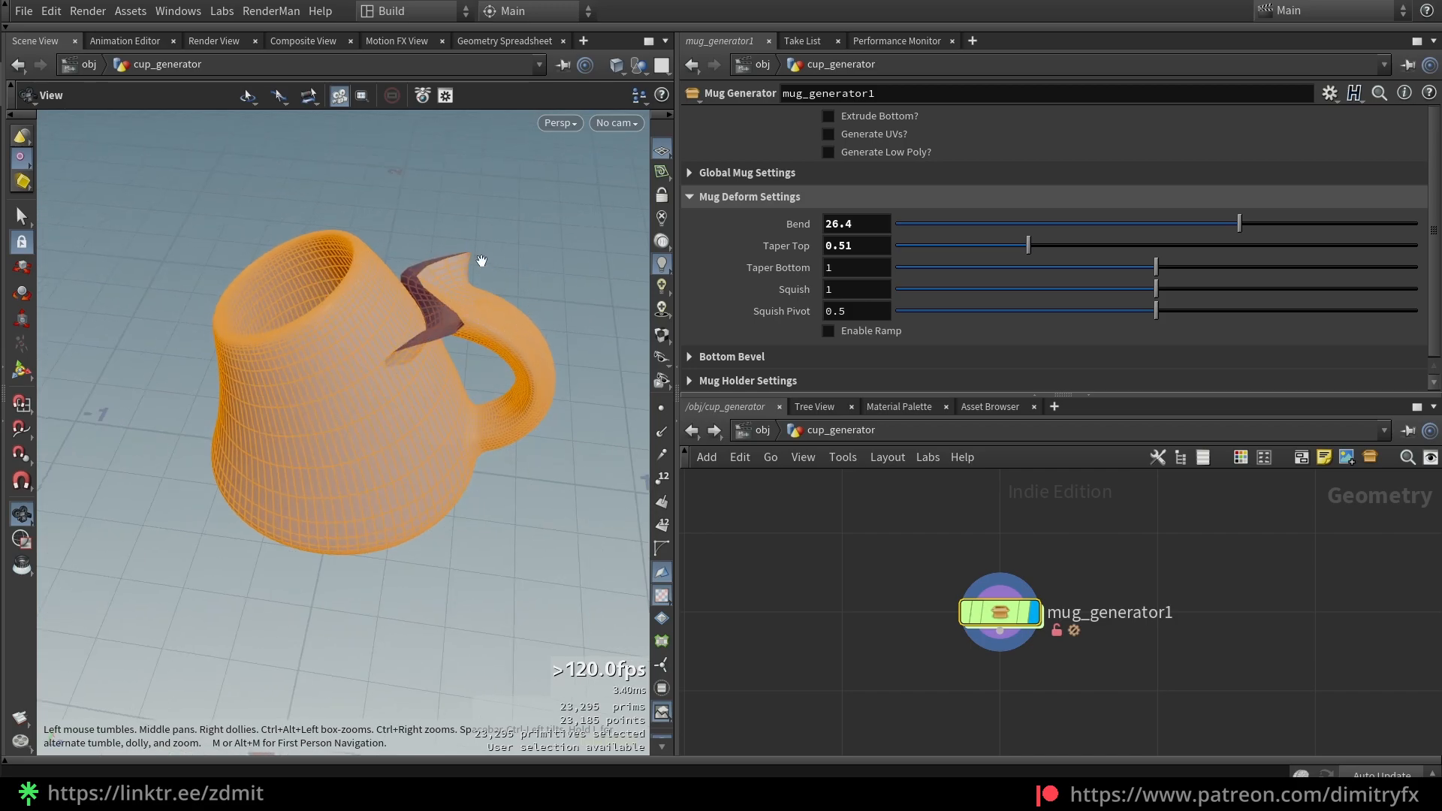
left_click_drag(481, 261, 470, 250)
left_click_drag(365, 275, 402, 256)
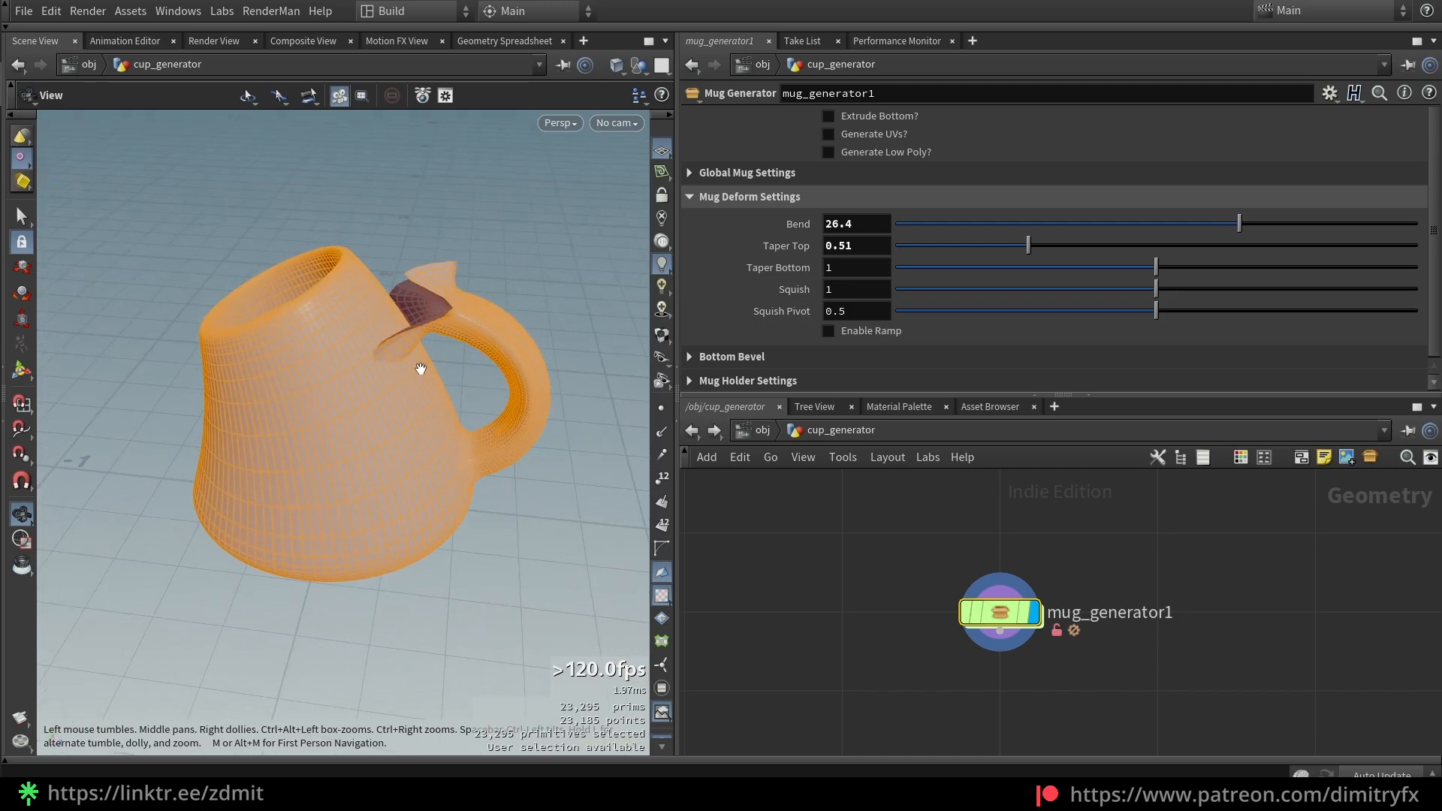
left_click_drag(1240, 224, 930, 251)
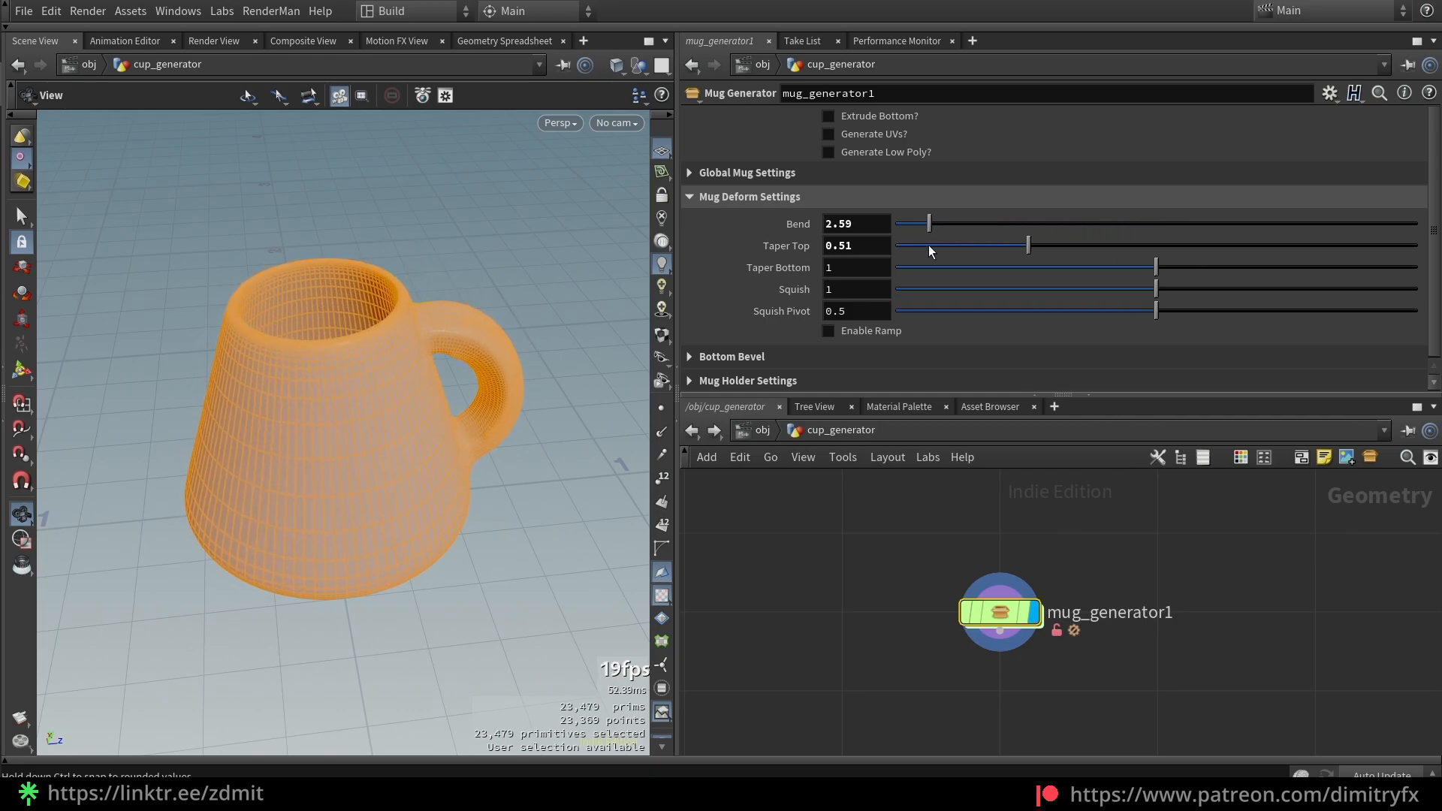
key("ctrl+z")
key("ctrl+z")
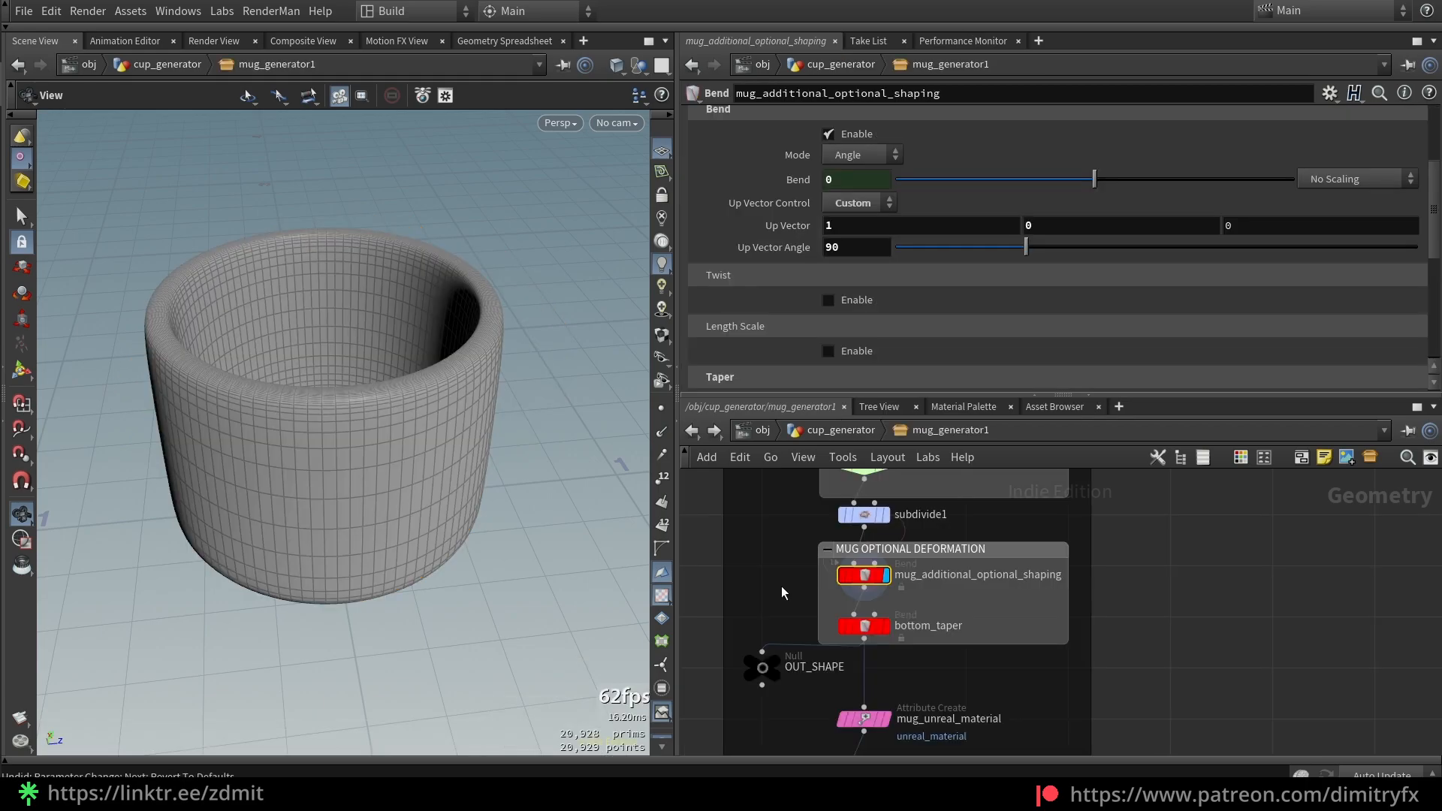
scroll(769, 290, "up", 3)
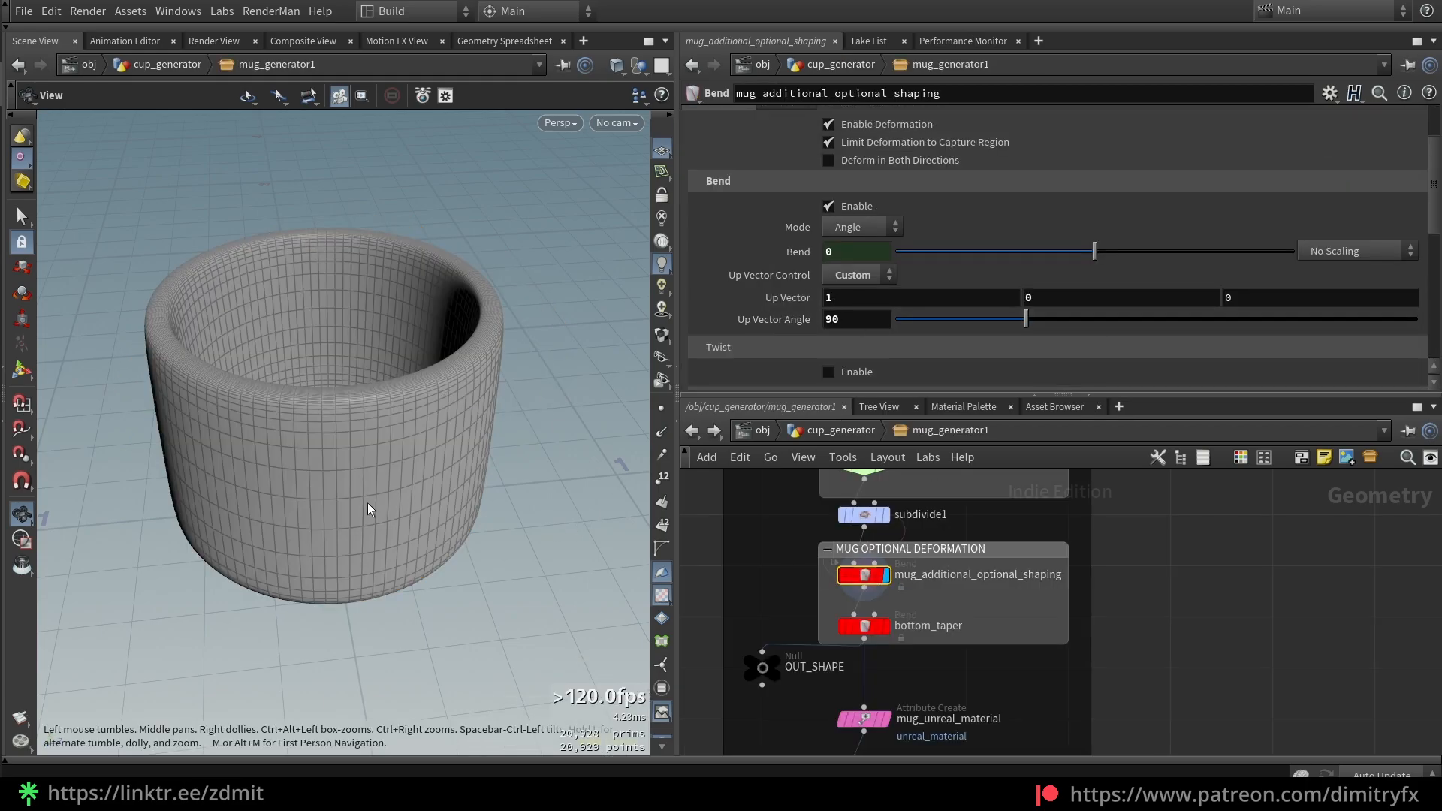
Show the bend handles and cycle the capture axis with B until it runs vertically
key("Return")
left_click_drag(424, 484, 476, 448, "alt")
scroll(478, 447, "down", 3)
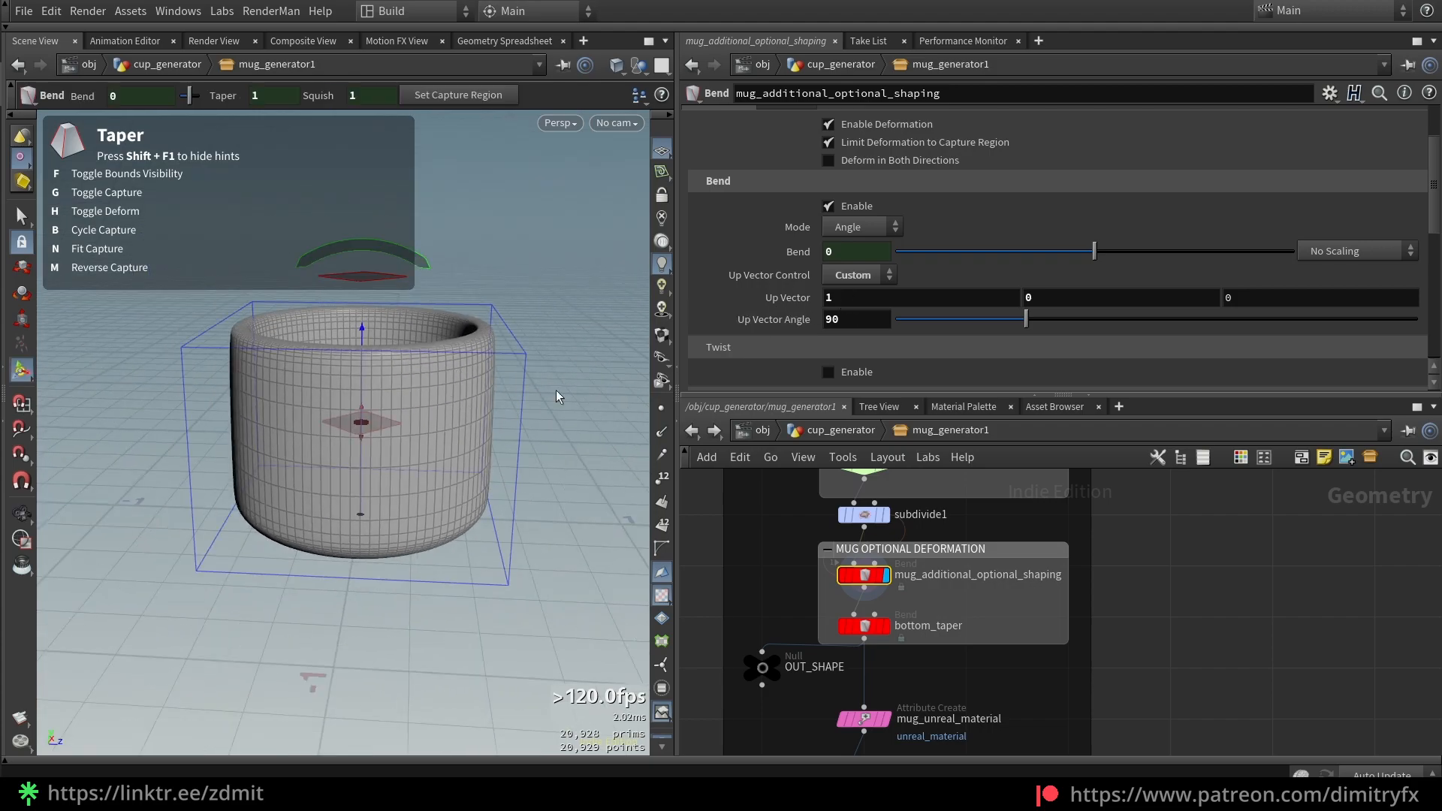
key("b")
key("b")
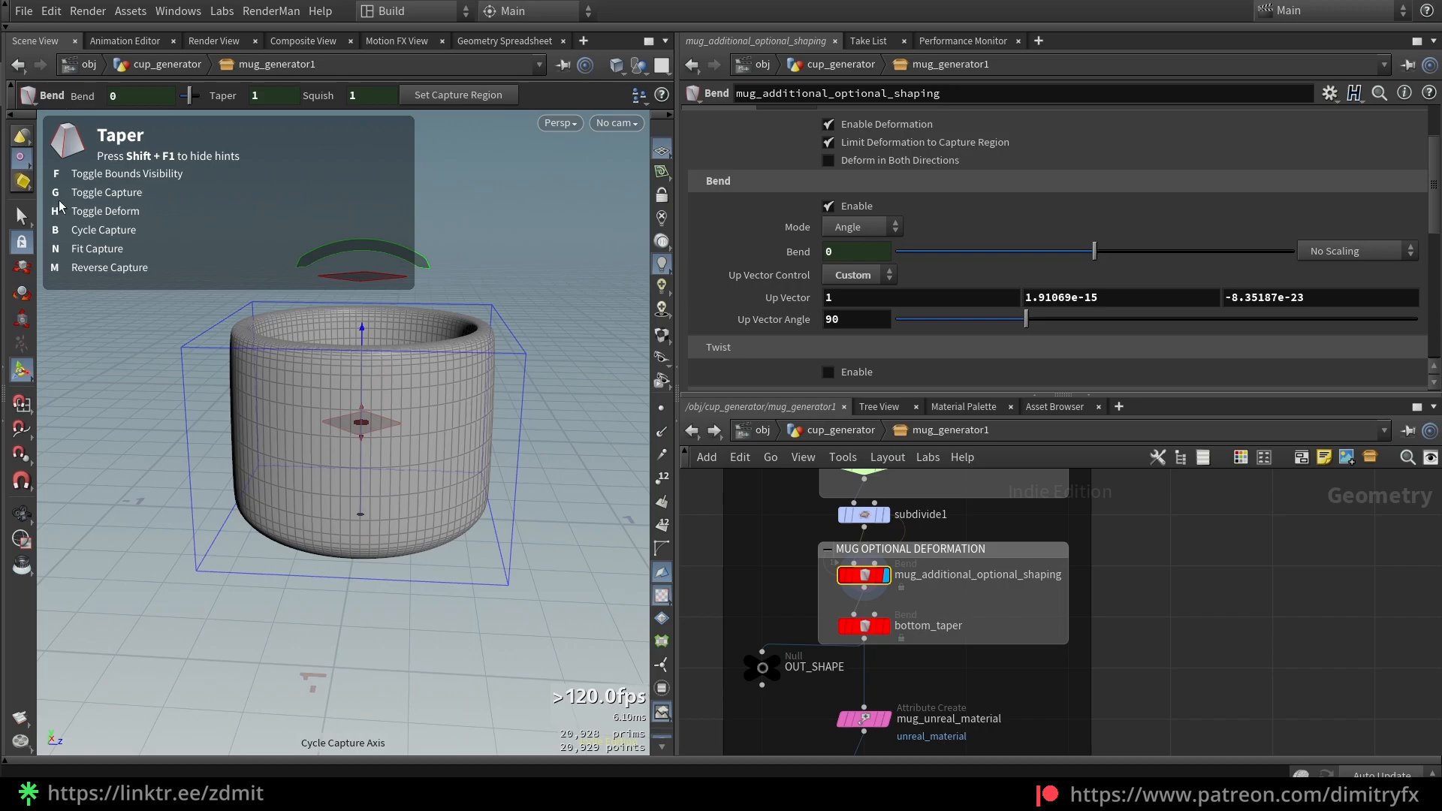
key("b")
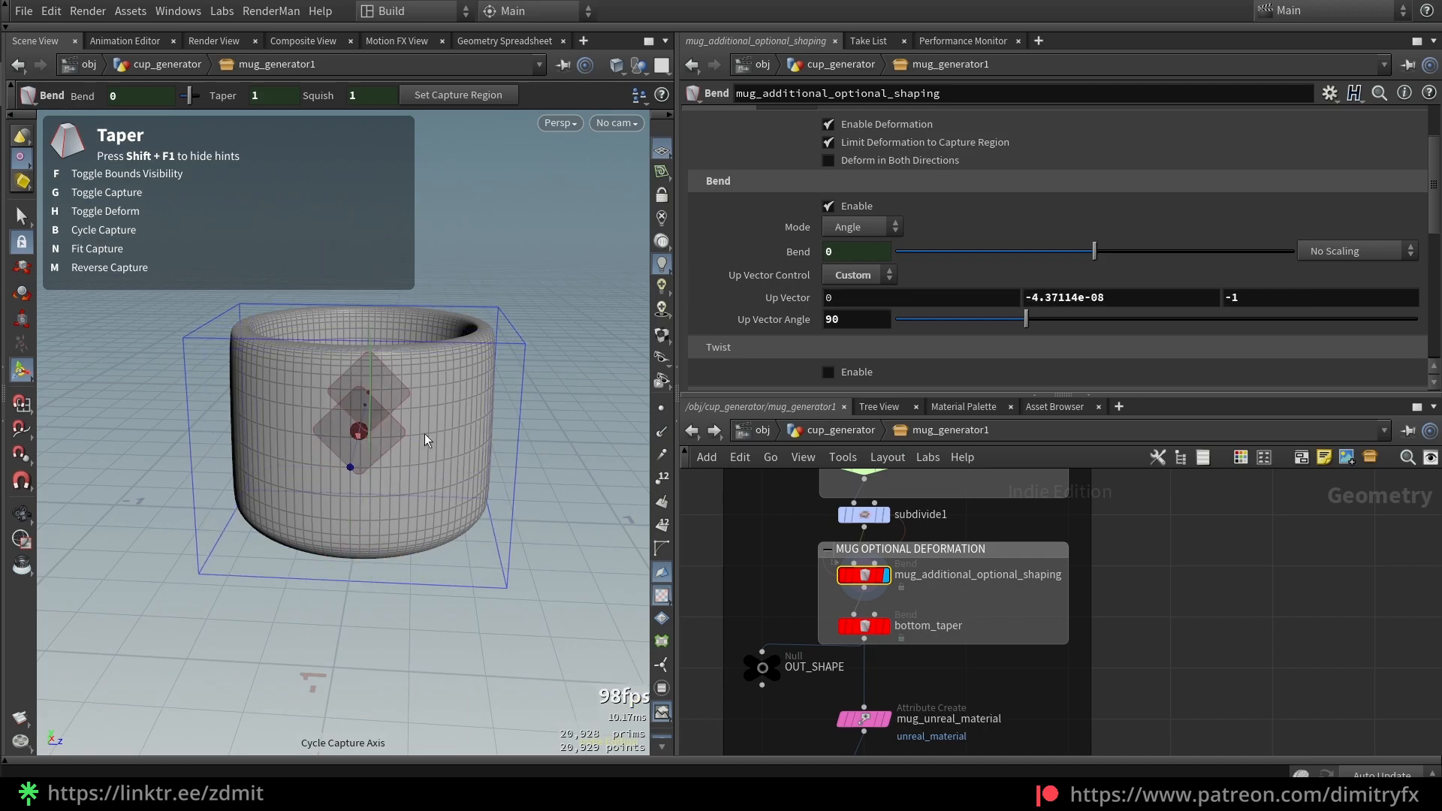
key("b")
key("b")
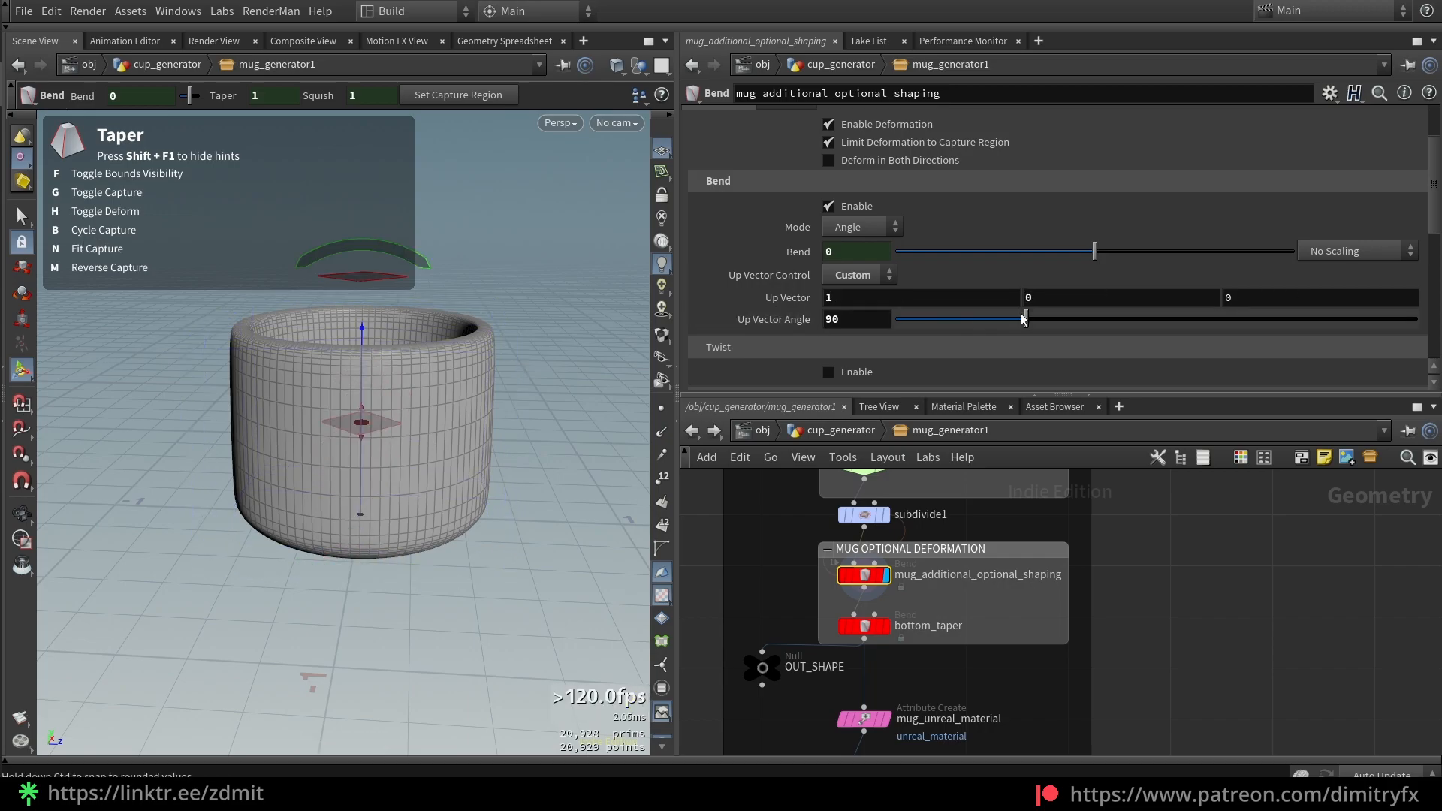
Preview and undo a trial bend, keeping Bend at 0, then review the Capture parameters
left_click(849, 321)
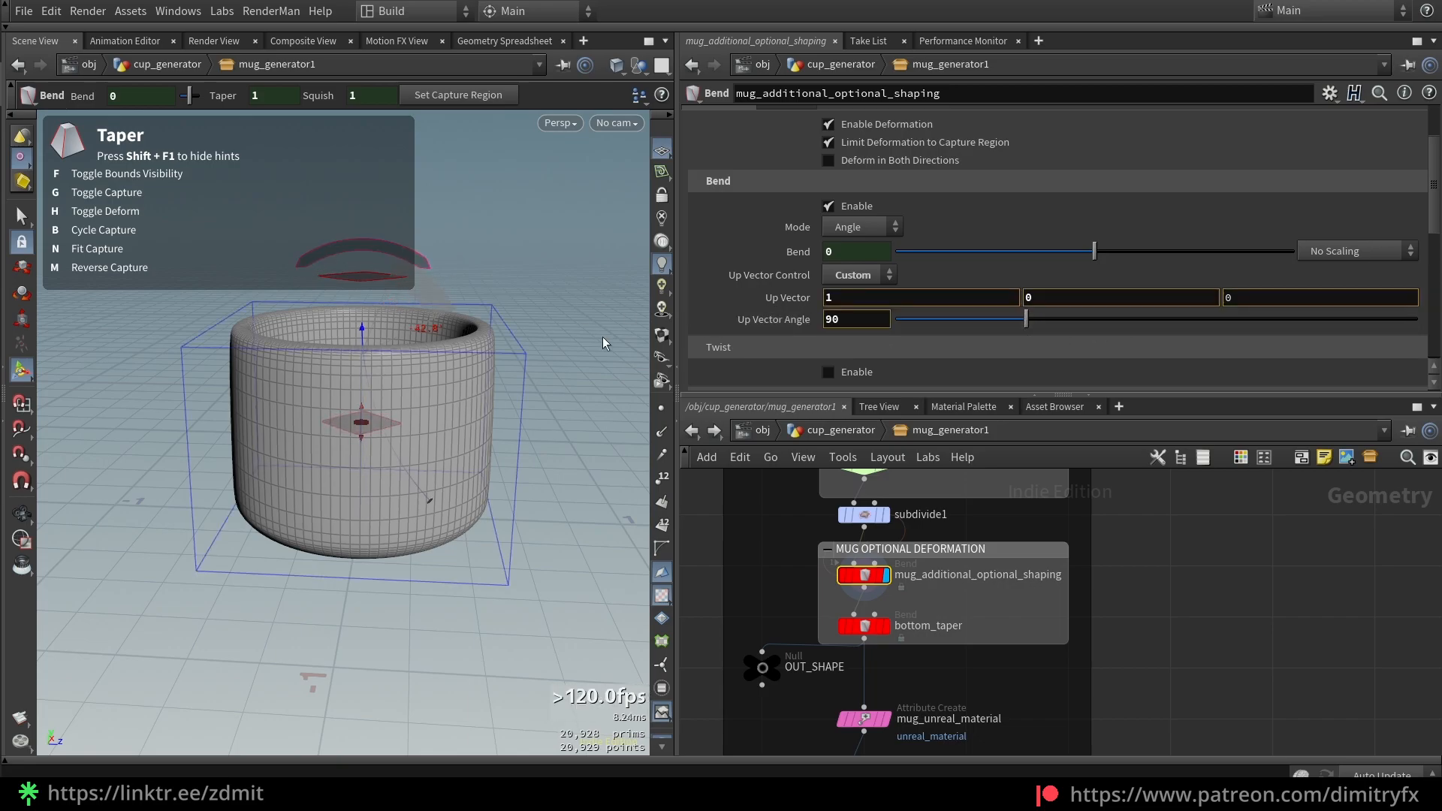
key("ctrl+z")
left_click_drag(440, 277, 597, 362)
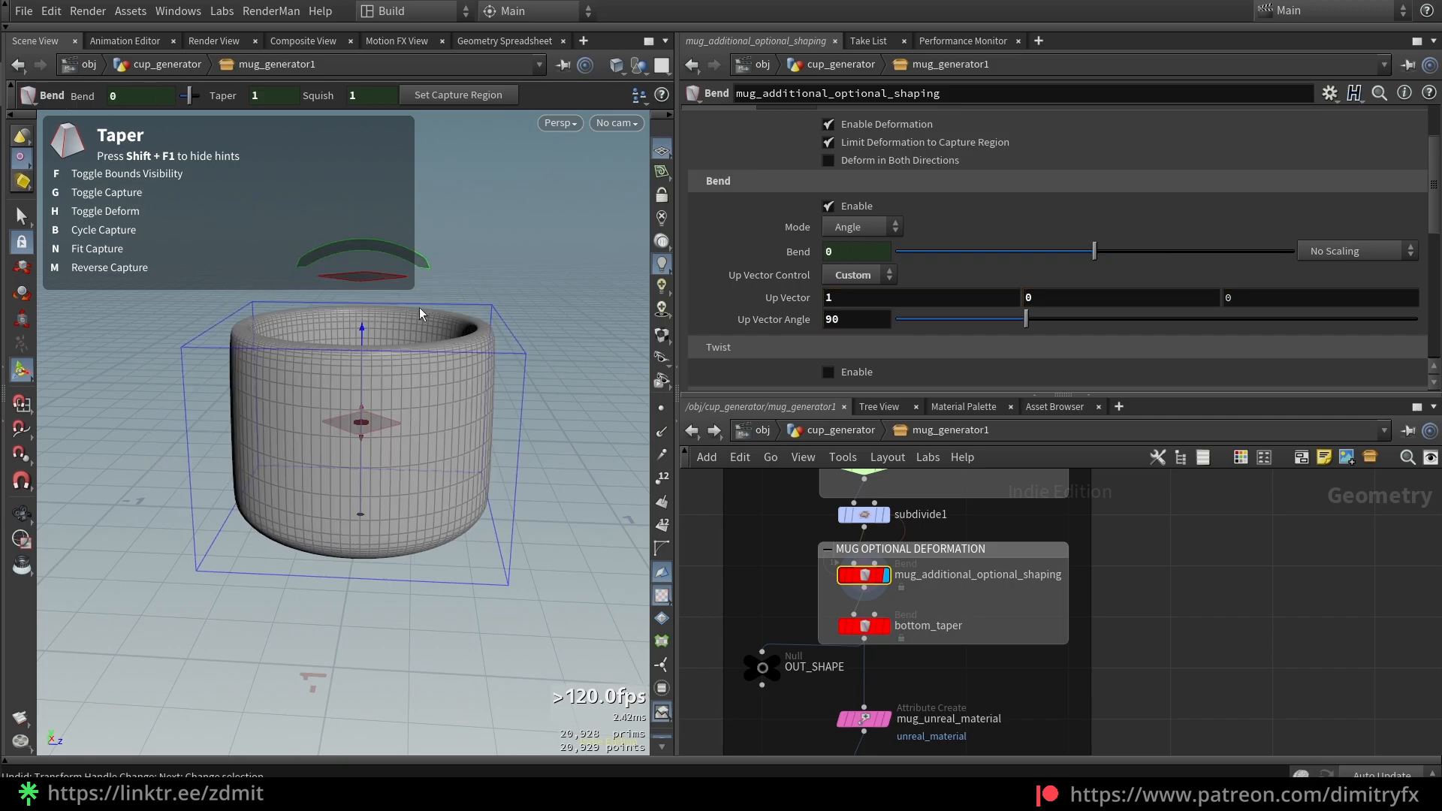
scroll(712, 335, "down", 5)
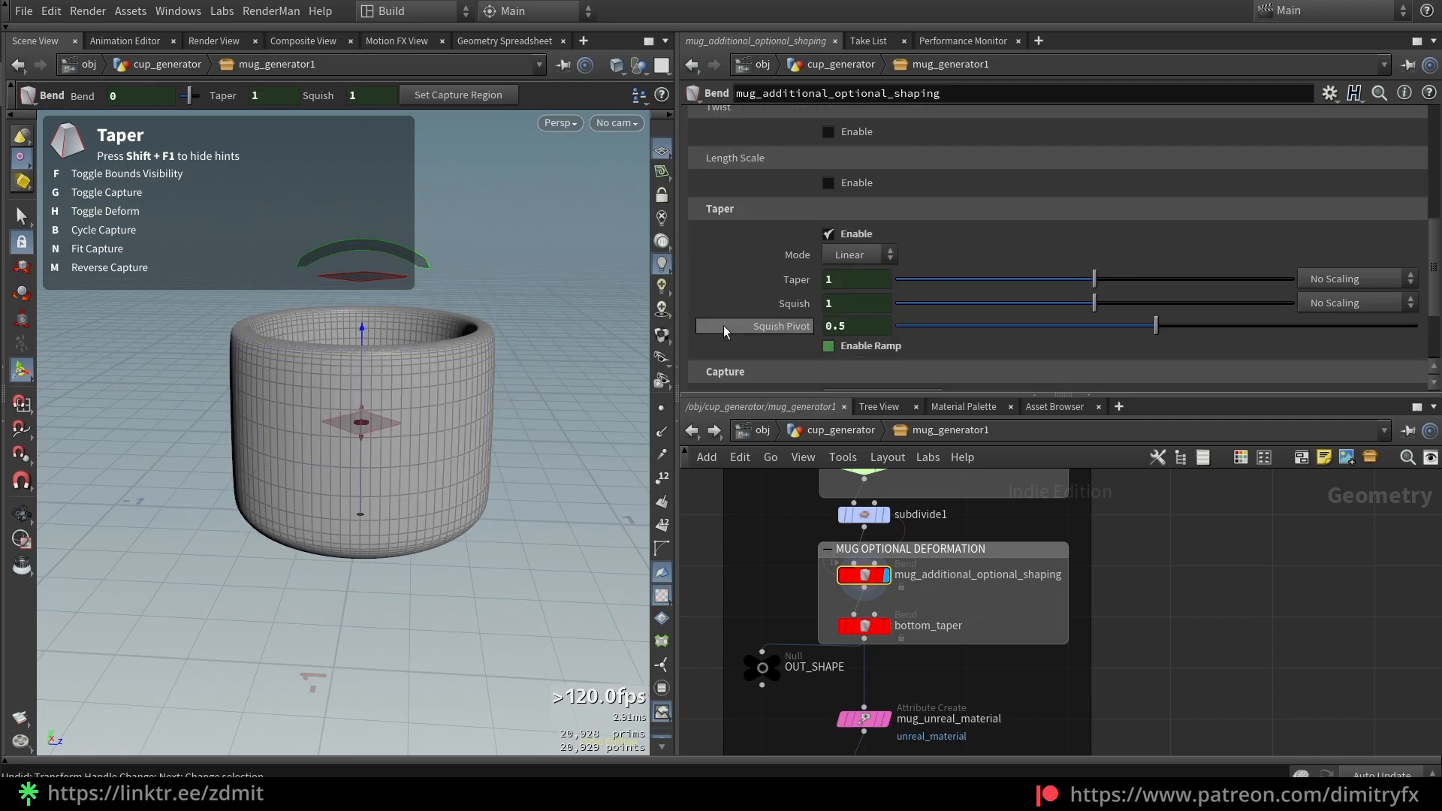
scroll(726, 324, "down", 2)
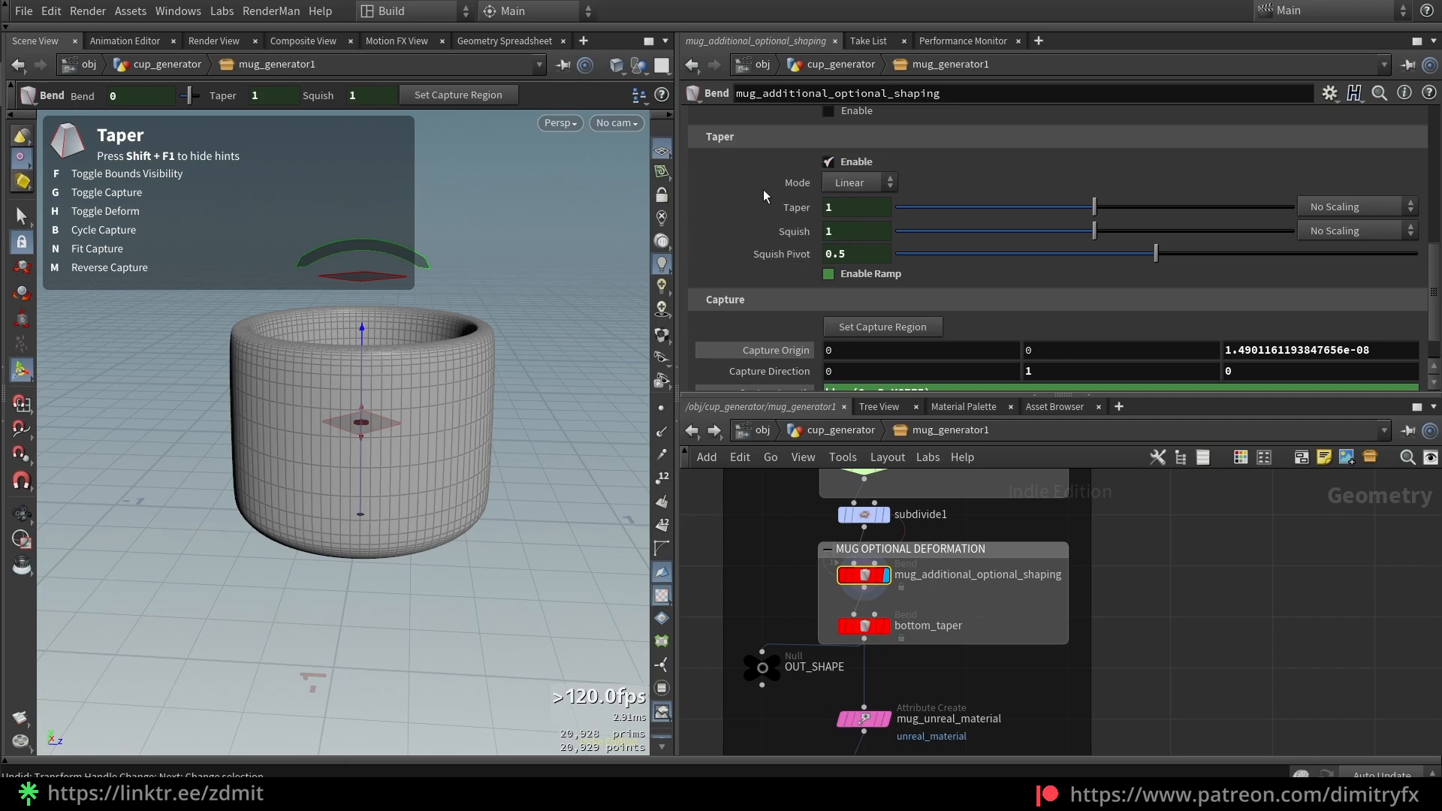
scroll(721, 301, "down", 2)
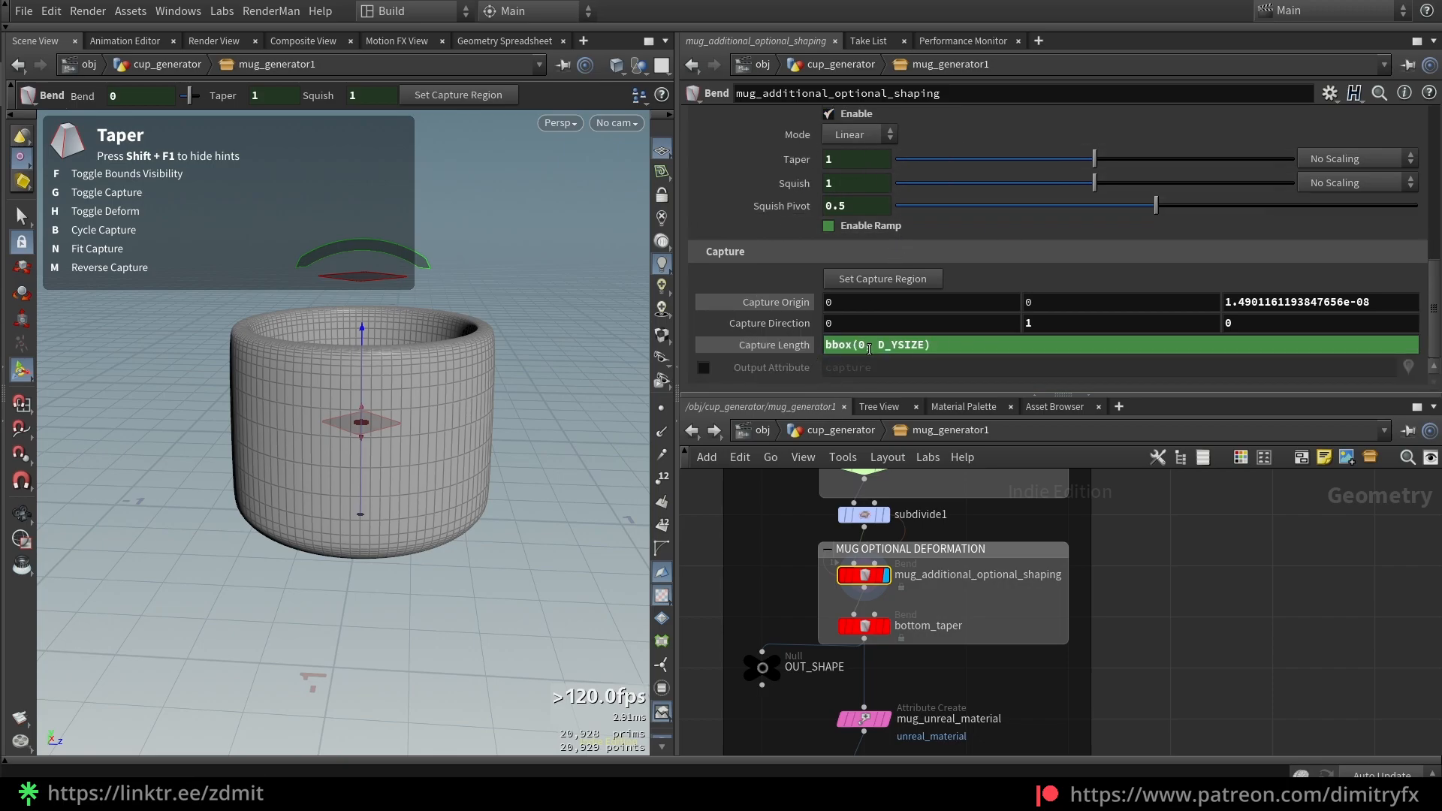
left_click(899, 632)
Find and select the bottom_taper deformer in the node network
mouse_move(886, 637)
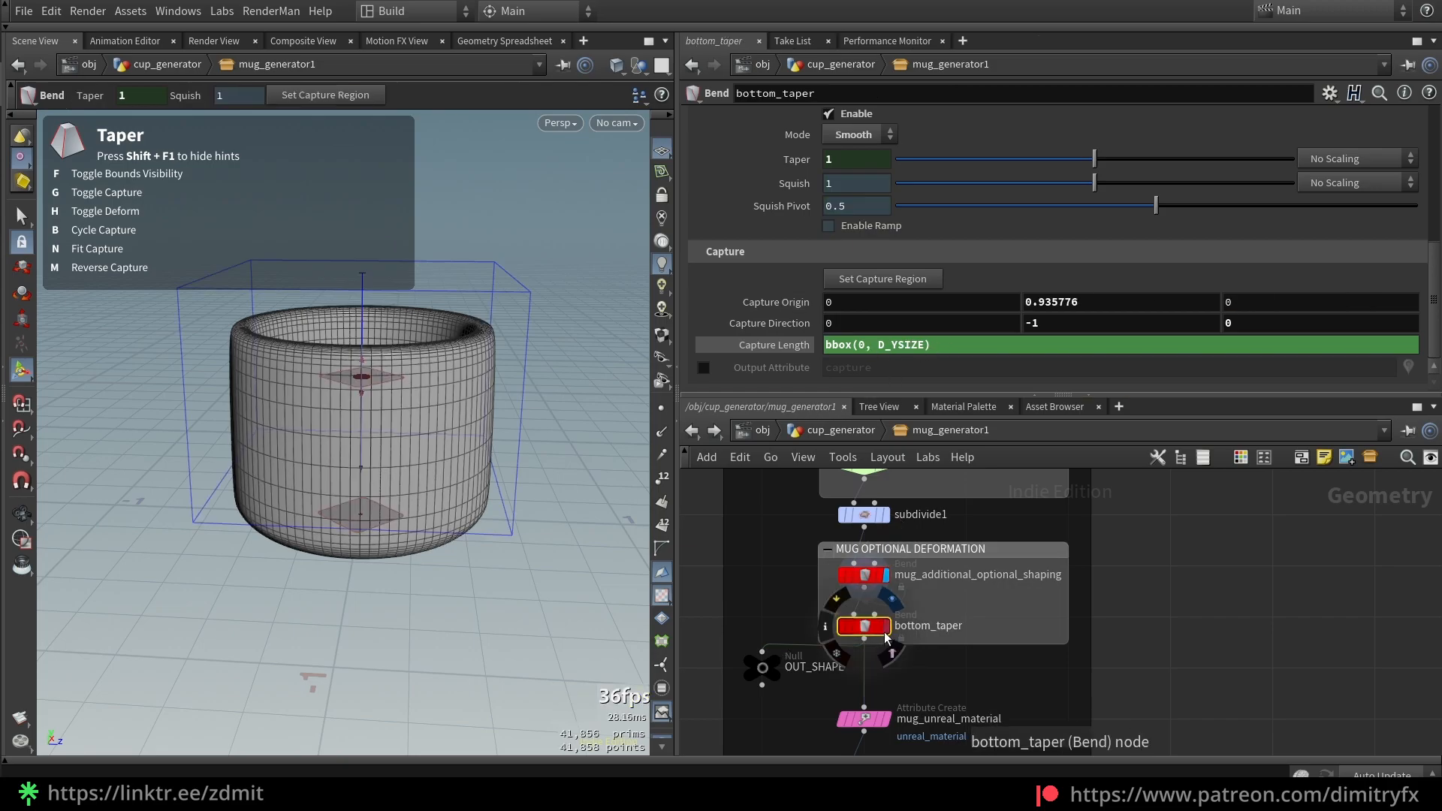
scroll(1016, 592, "down", 2)
middle_click_drag(1039, 518, 1019, 622)
left_click_drag(1020, 623, 833, 484)
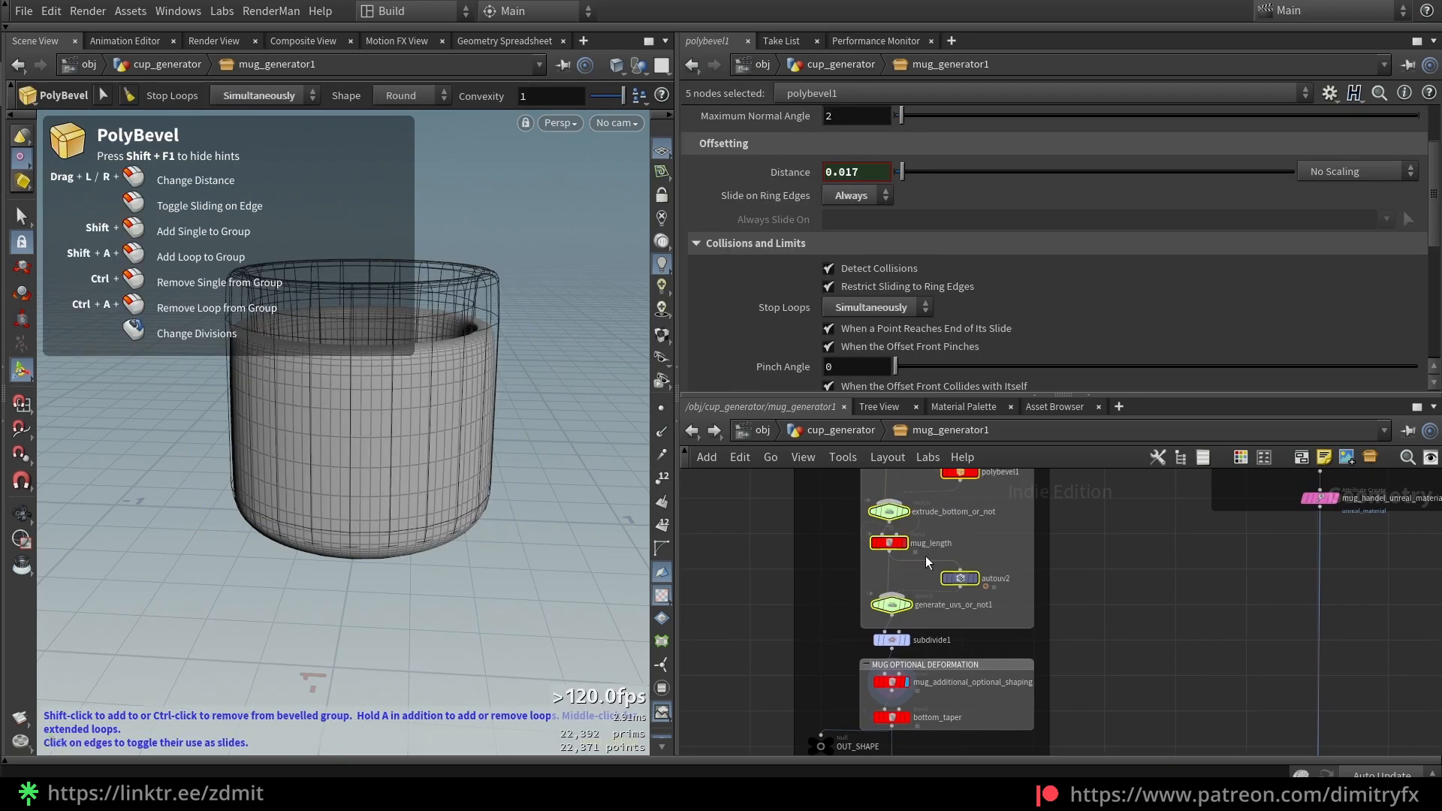
middle_click_drag(926, 749, 929, 656)
scroll(929, 656, "up", 4)
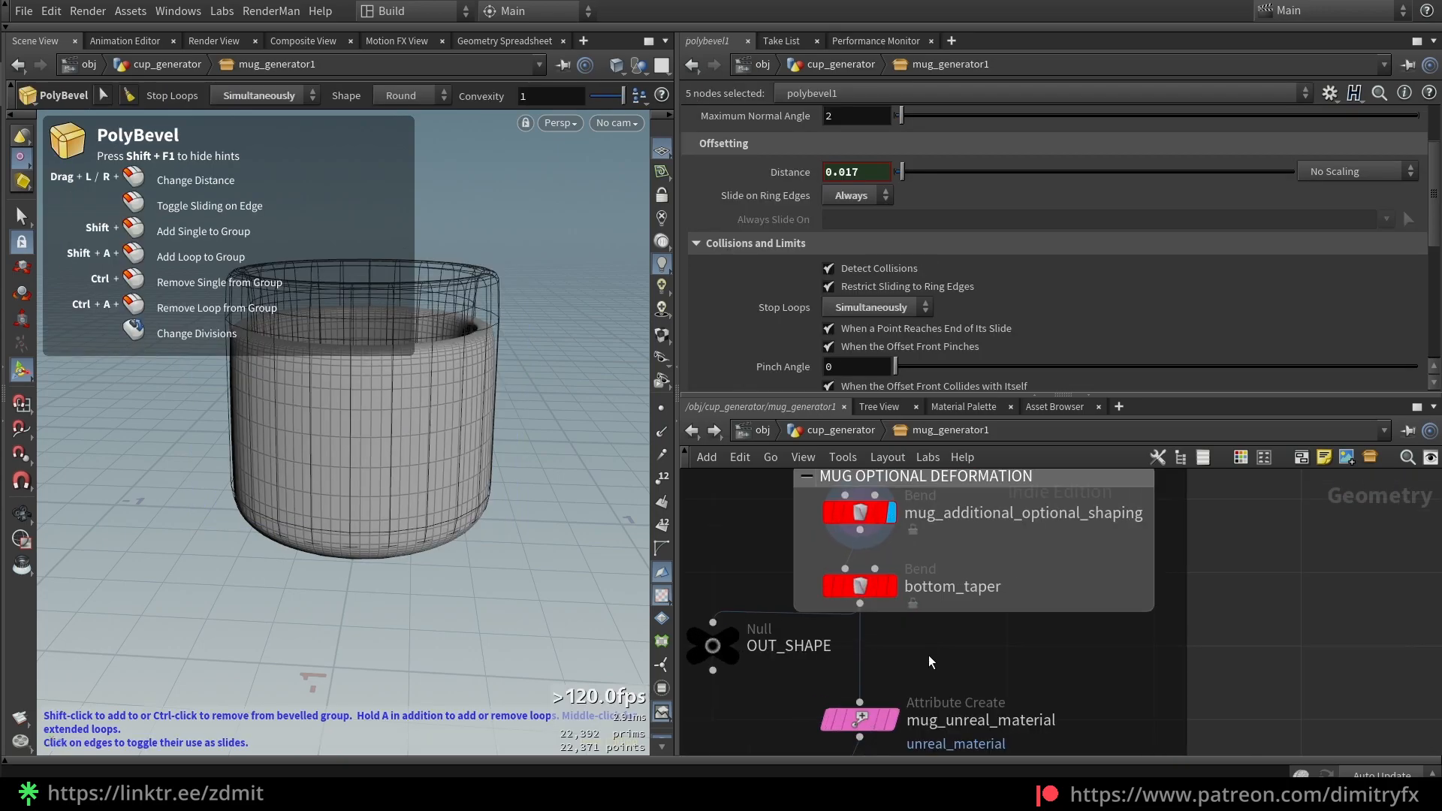
left_click(879, 589)
scroll(736, 226, "up", 5)
left_click_drag(985, 548, 819, 506)
scroll(781, 518, "up", 3)
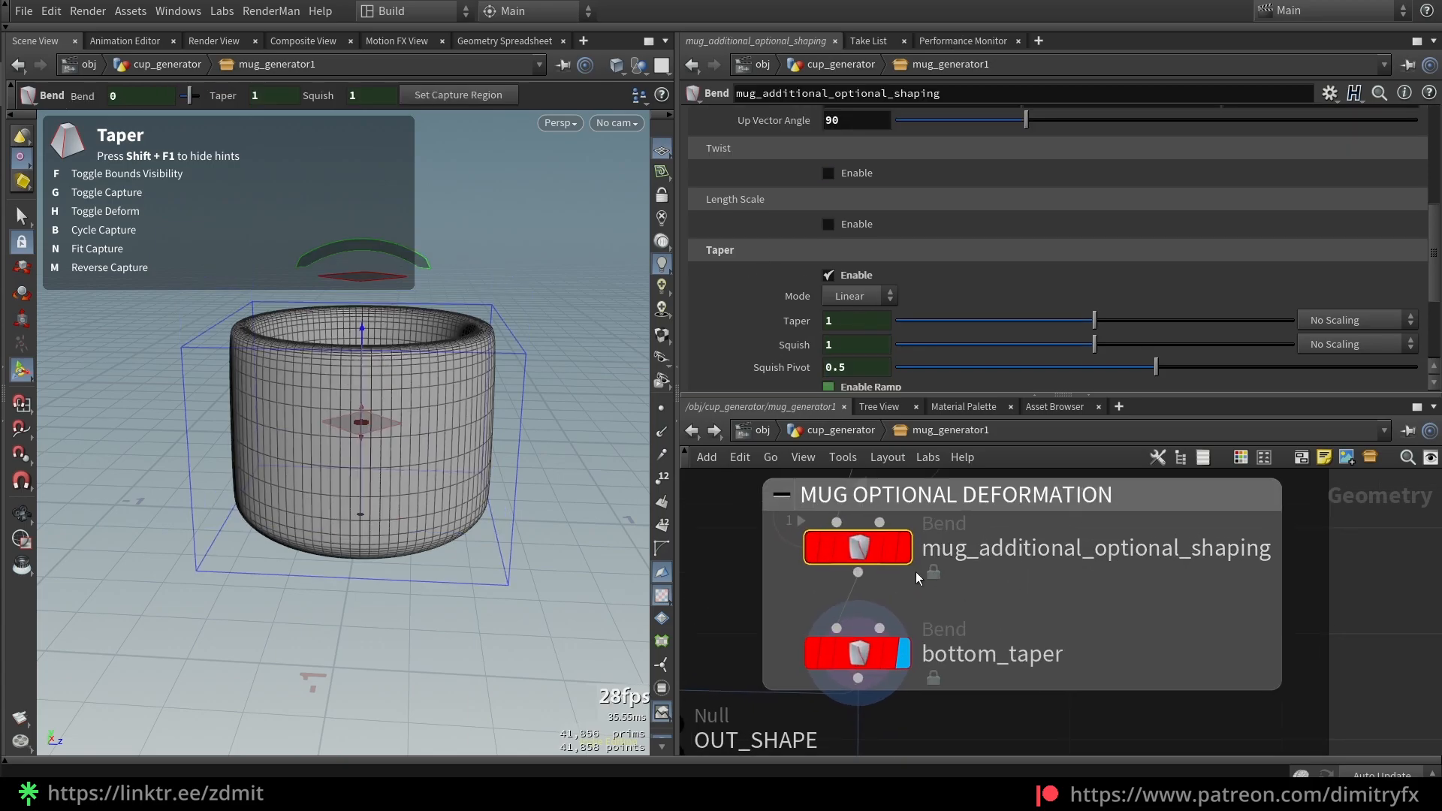
left_click_drag(951, 713, 807, 620)
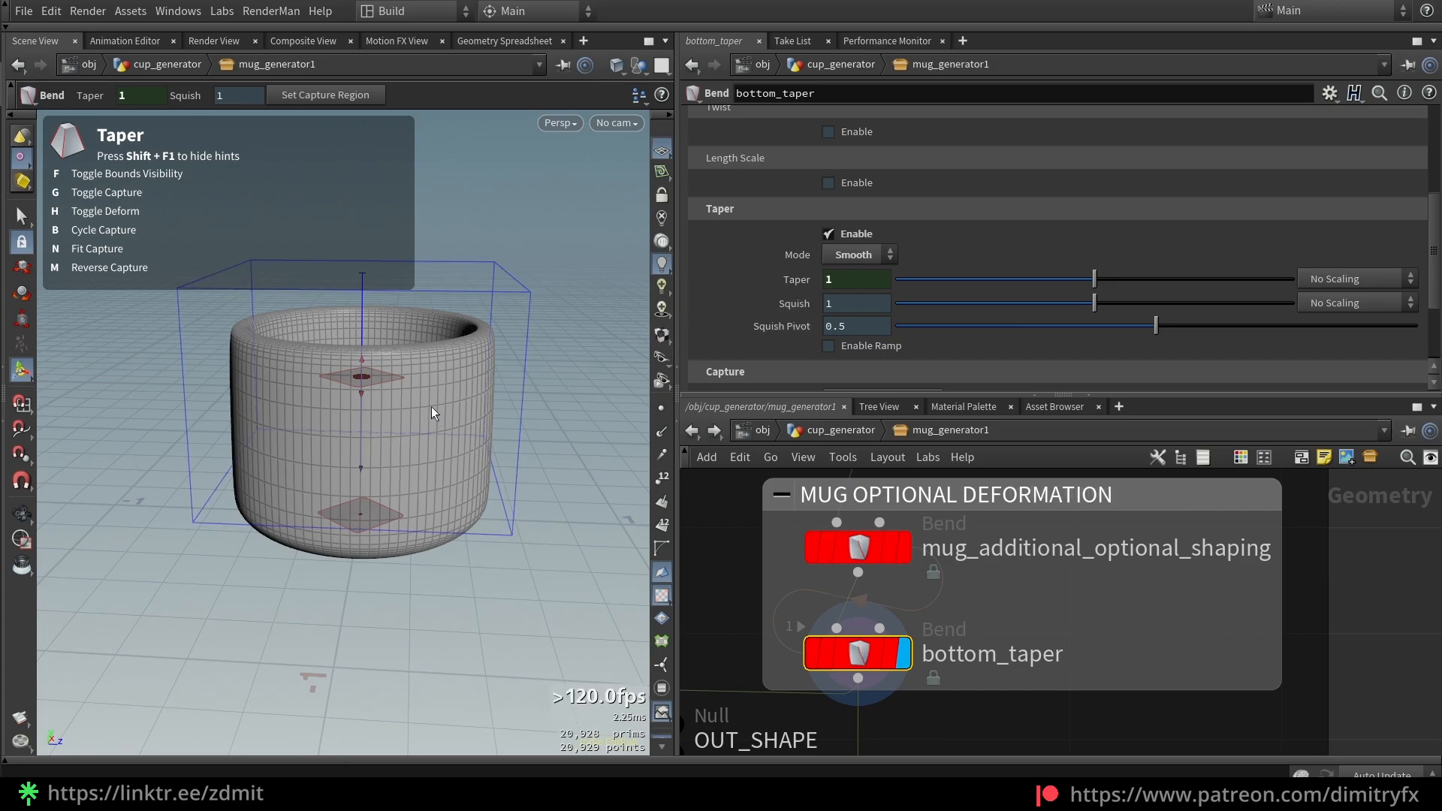
Preview a flared base with the taper handle, then undo to keep Taper 1
left_click_drag(389, 525, 513, 515)
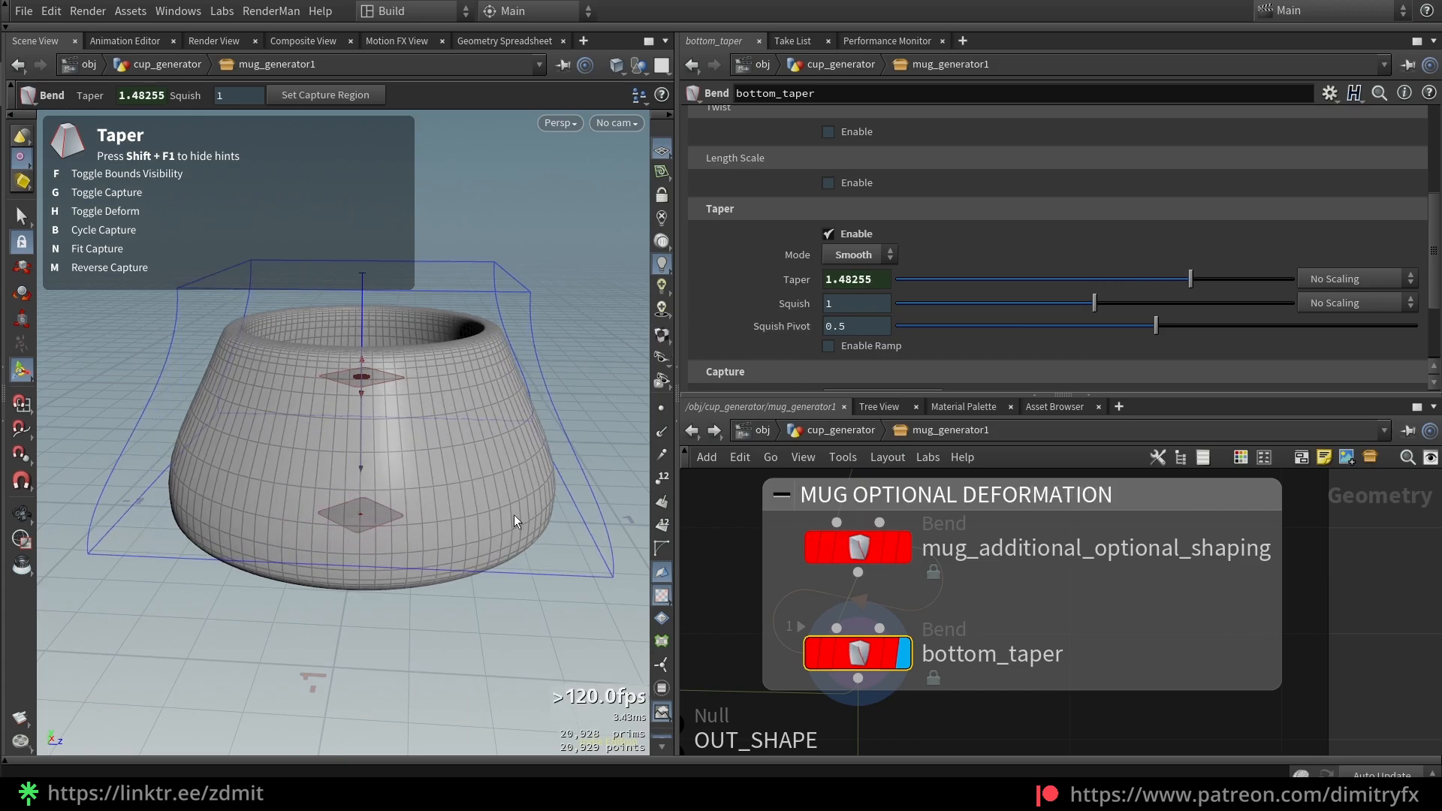
key("ctrl+z")
scroll(800, 561, "down", 3)
middle_click_drag(801, 561, 842, 517)
middle_click_drag(830, 665, 812, 646)
Inspect mug_unreal_material's shader path string relative/path/to/shader/inside/Unreal/project
left_click(877, 624)
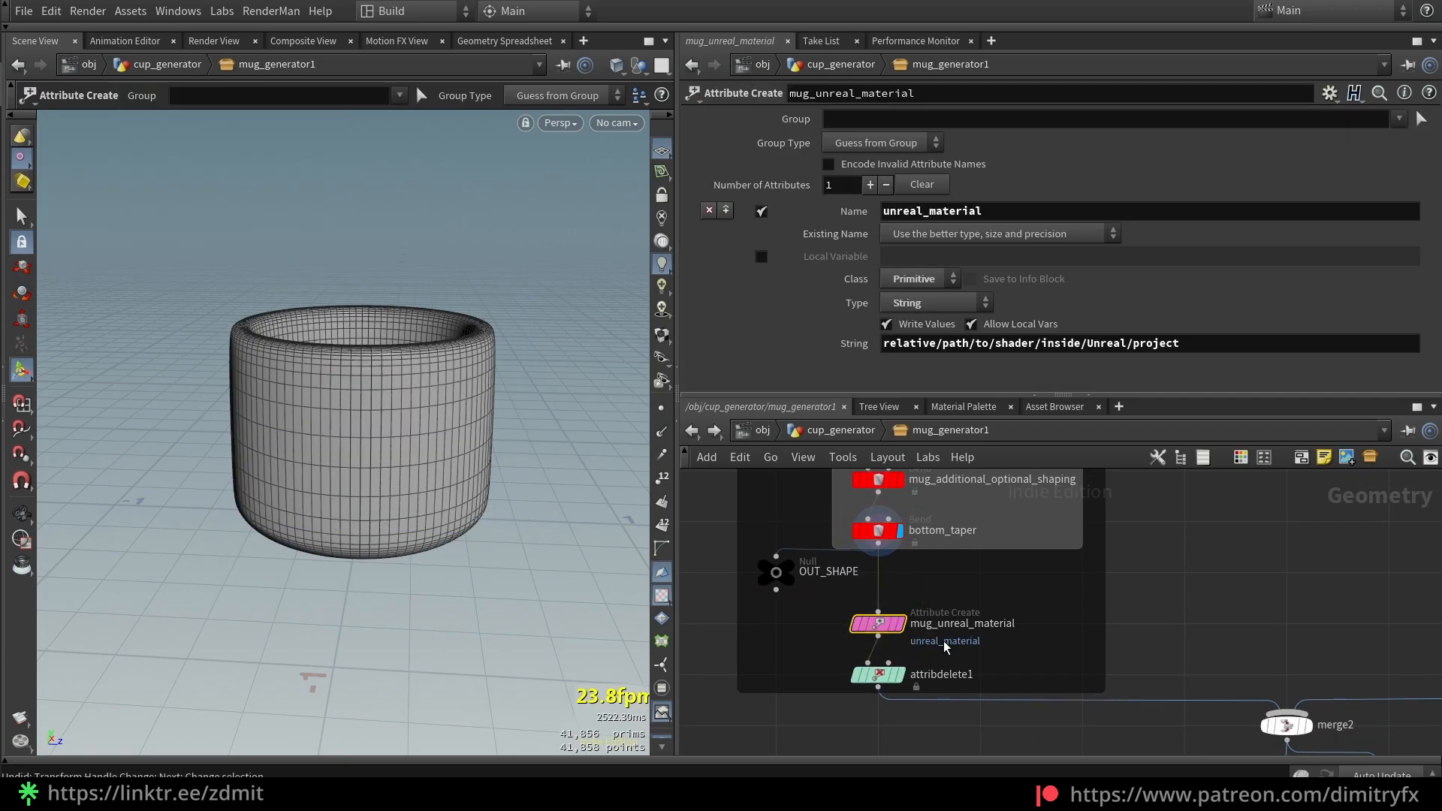
scroll(948, 647, "up", 2)
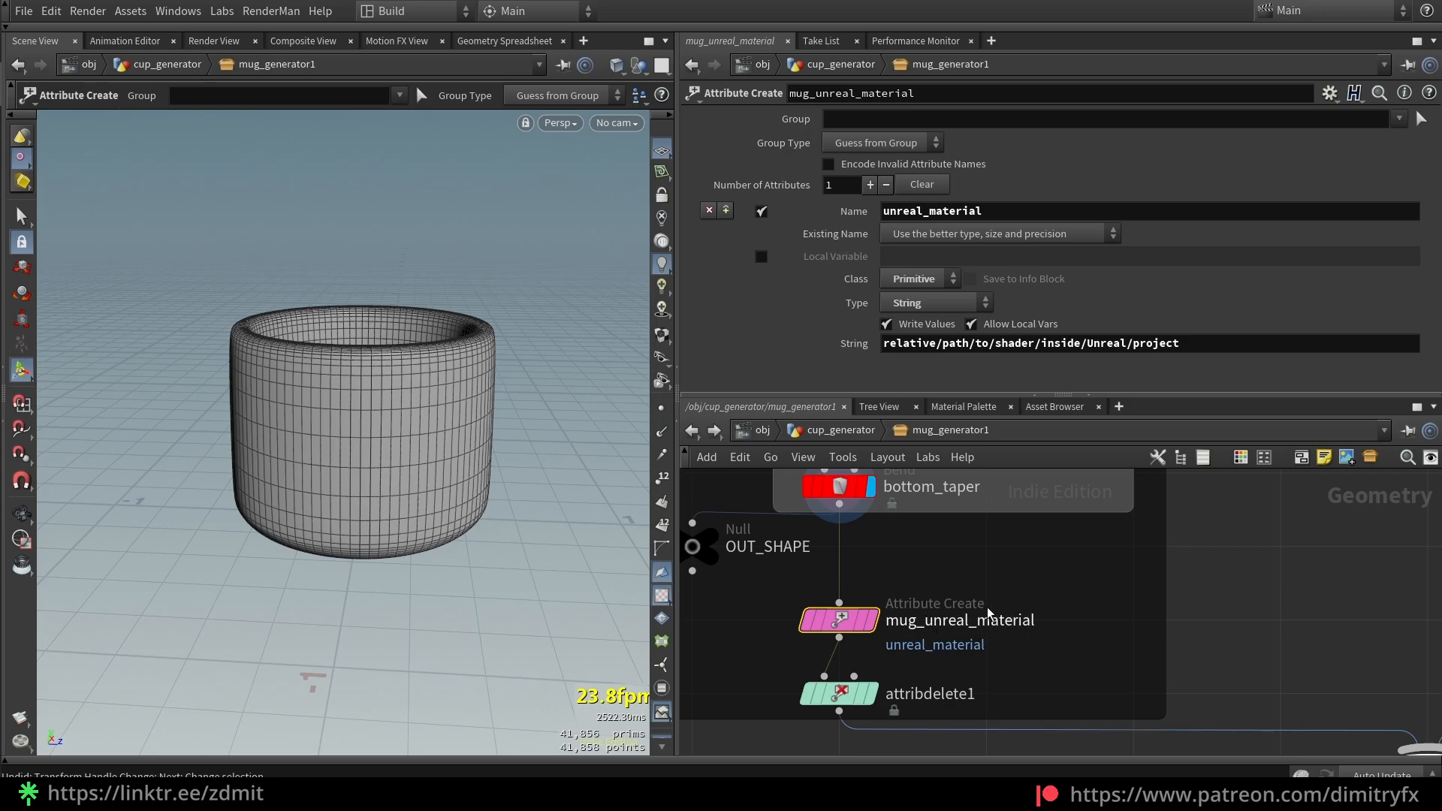
left_click_drag(1186, 347, 880, 346)
Select attribdelete1 to view its removal of the curveu point attribute
left_click(1089, 639)
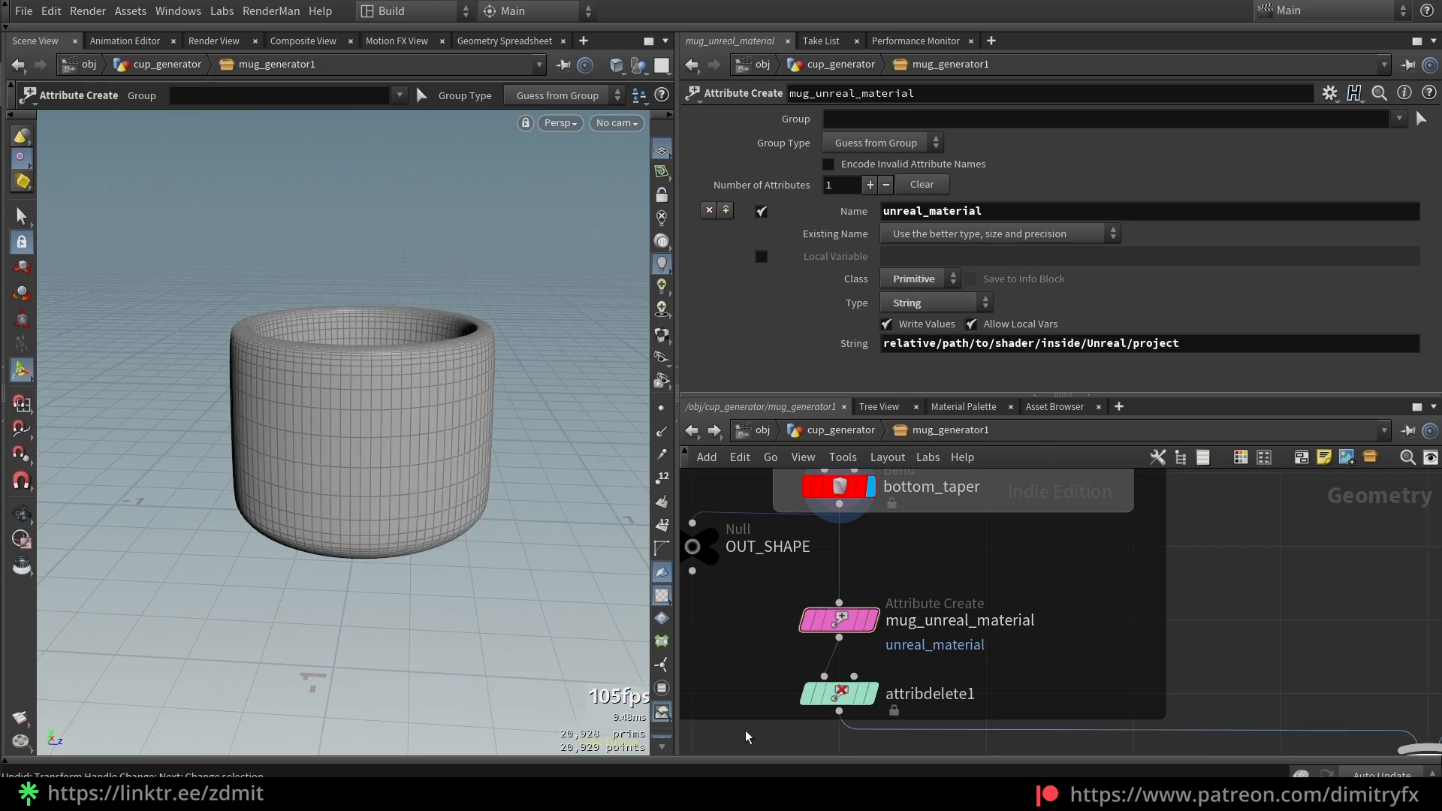
left_click(839, 694)
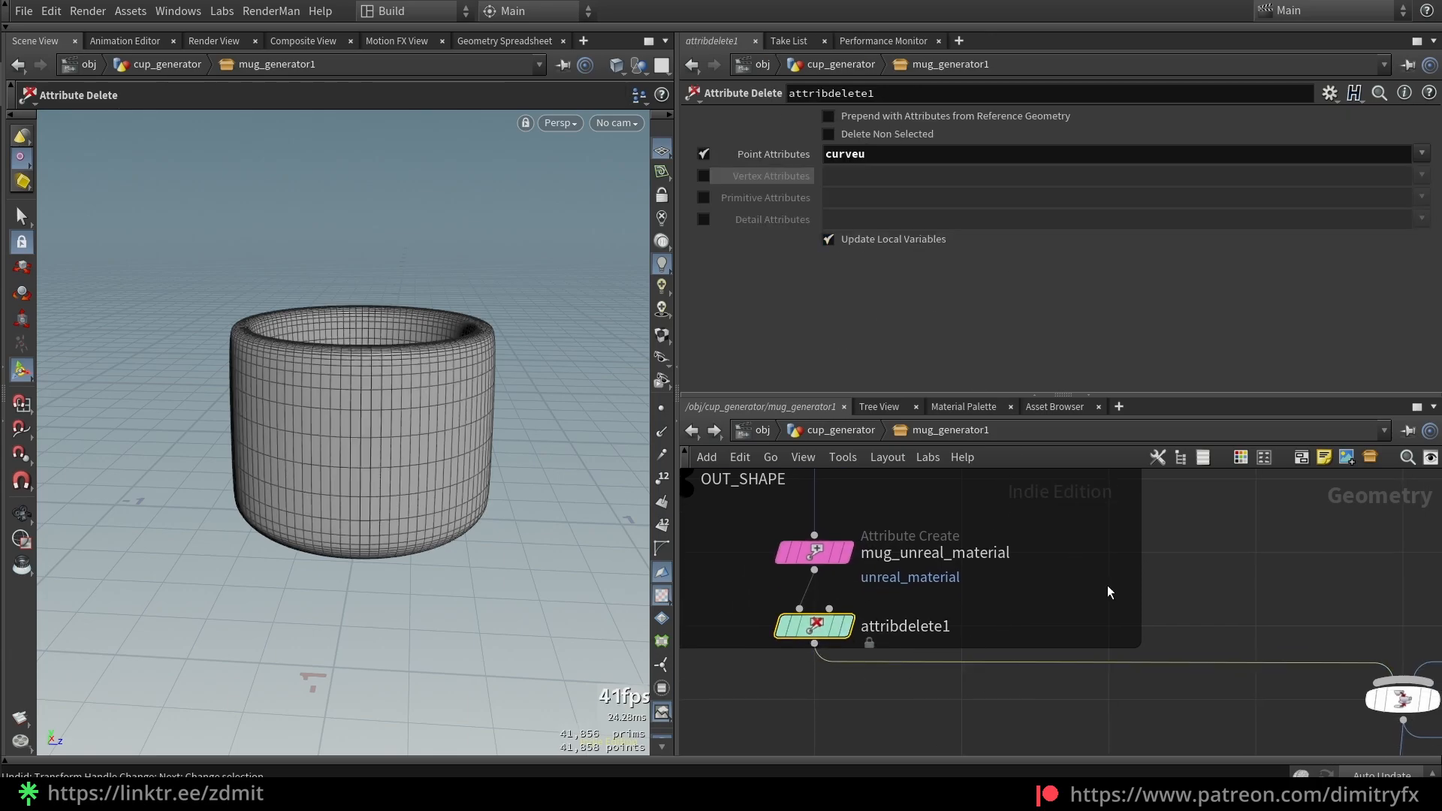
scroll(1105, 584, "down", 3)
middle_click_drag(1104, 583, 985, 576)
scroll(1170, 567, "down", 2)
Inspect grid1, then bring up grid2's 1 by 0.6 grid with 3 rows and 3 columns
middle_click_drag(1170, 567, 933, 708)
scroll(933, 708, "down", 5)
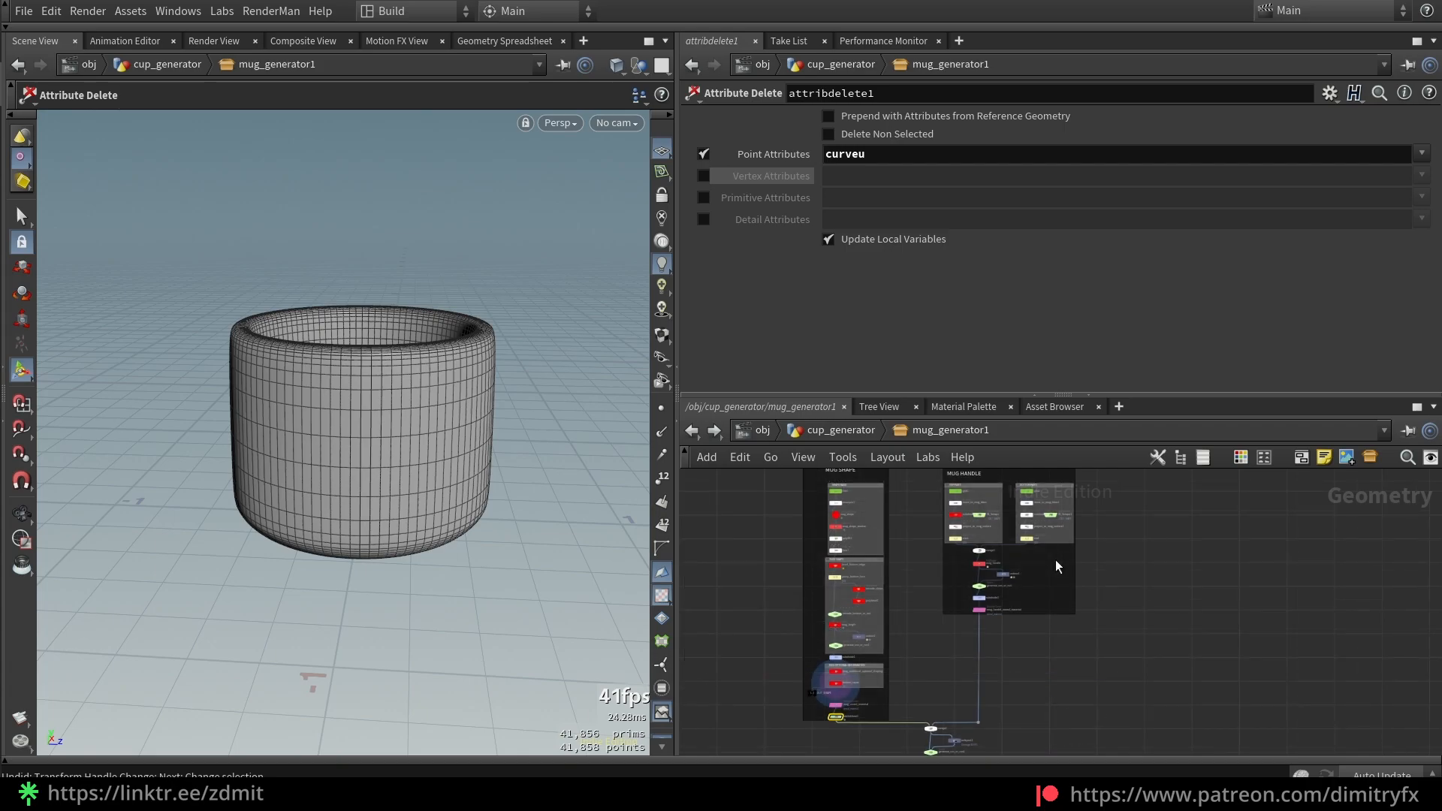
scroll(1057, 560, "up", 5)
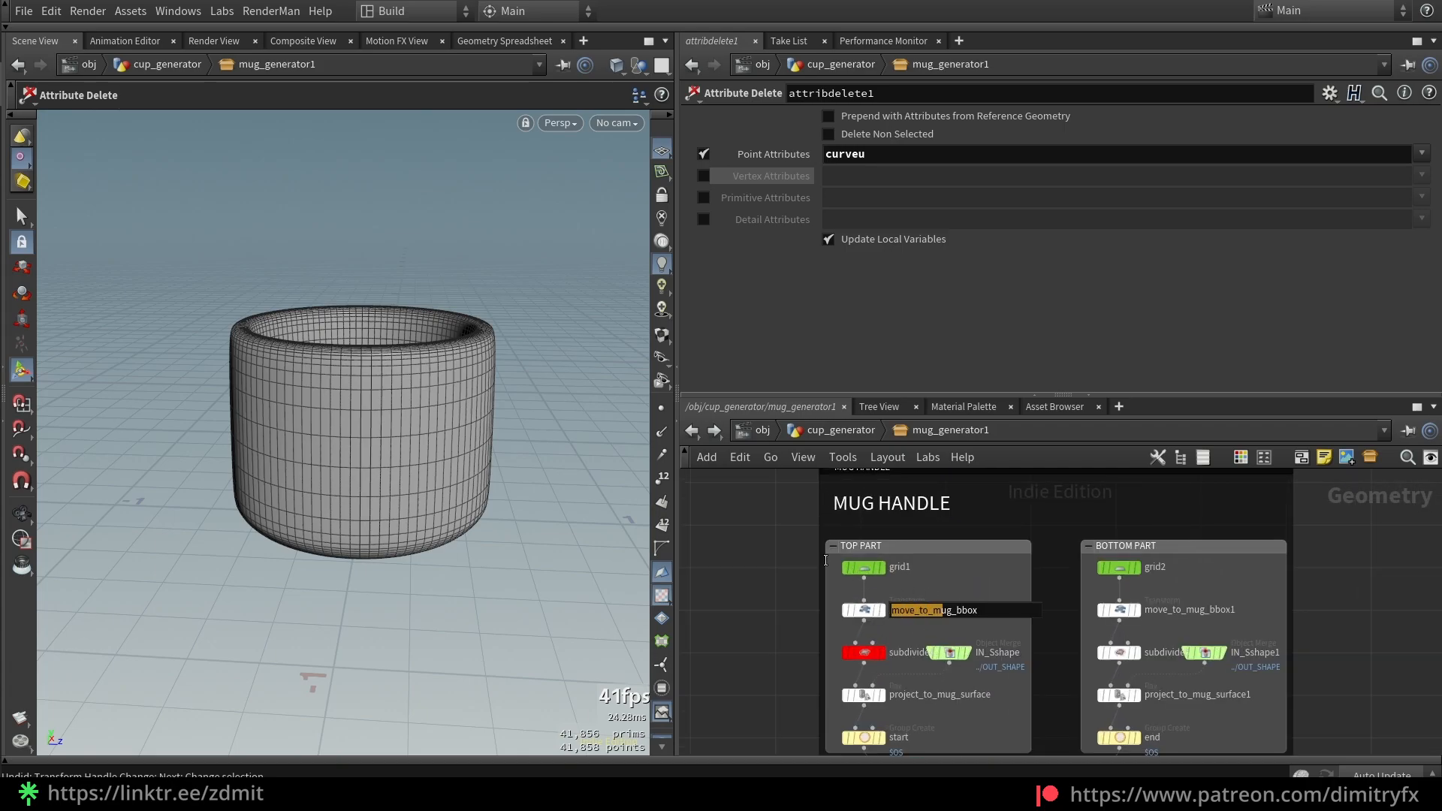
left_click(895, 569)
left_click_drag(451, 526, 289, 458, "alt")
left_click(1119, 568)
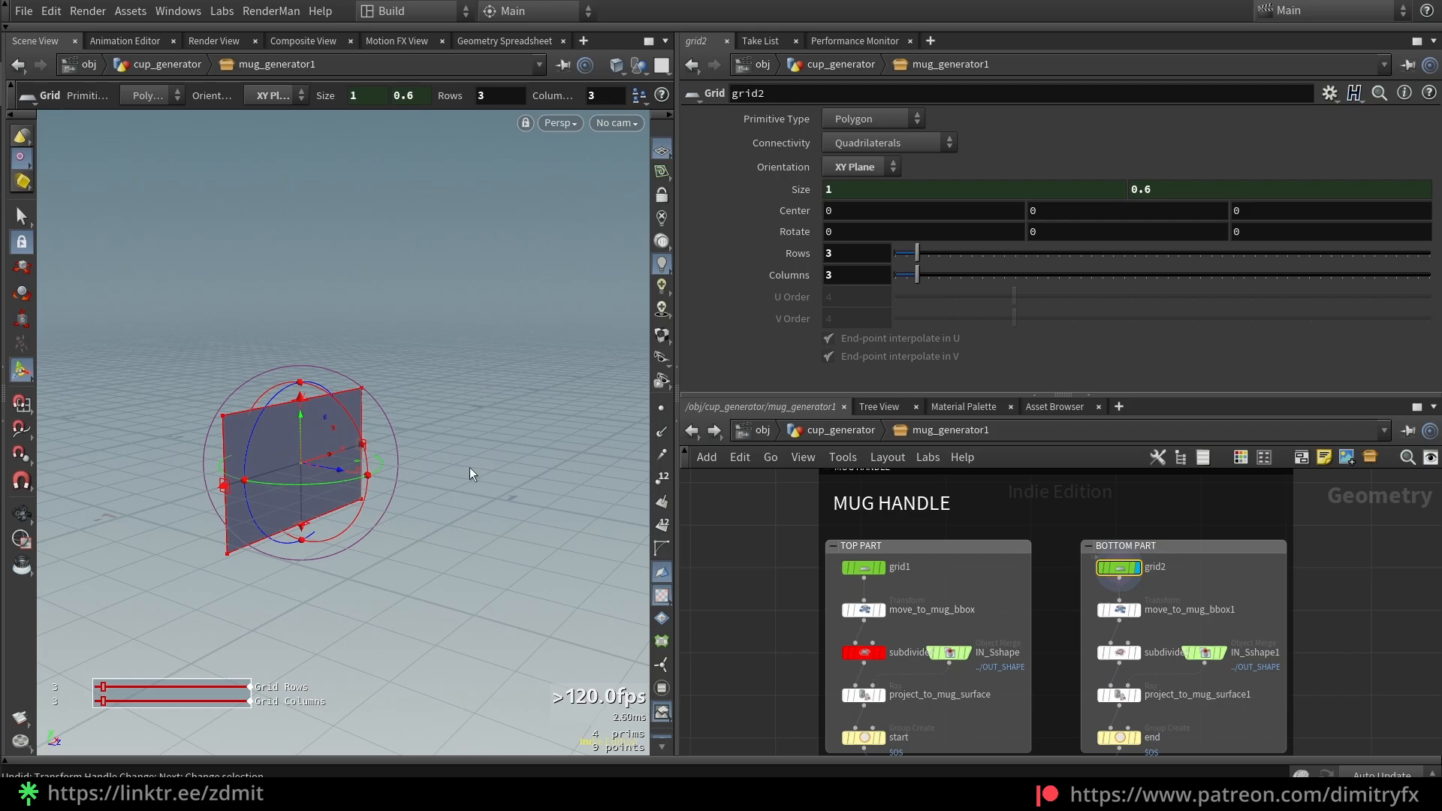
left_click_drag(331, 485, 689, 554, "alt")
scroll(839, 628, "up", 2)
Display the move_to_mug_bbox node's moved top grid in the viewport
left_click(874, 604)
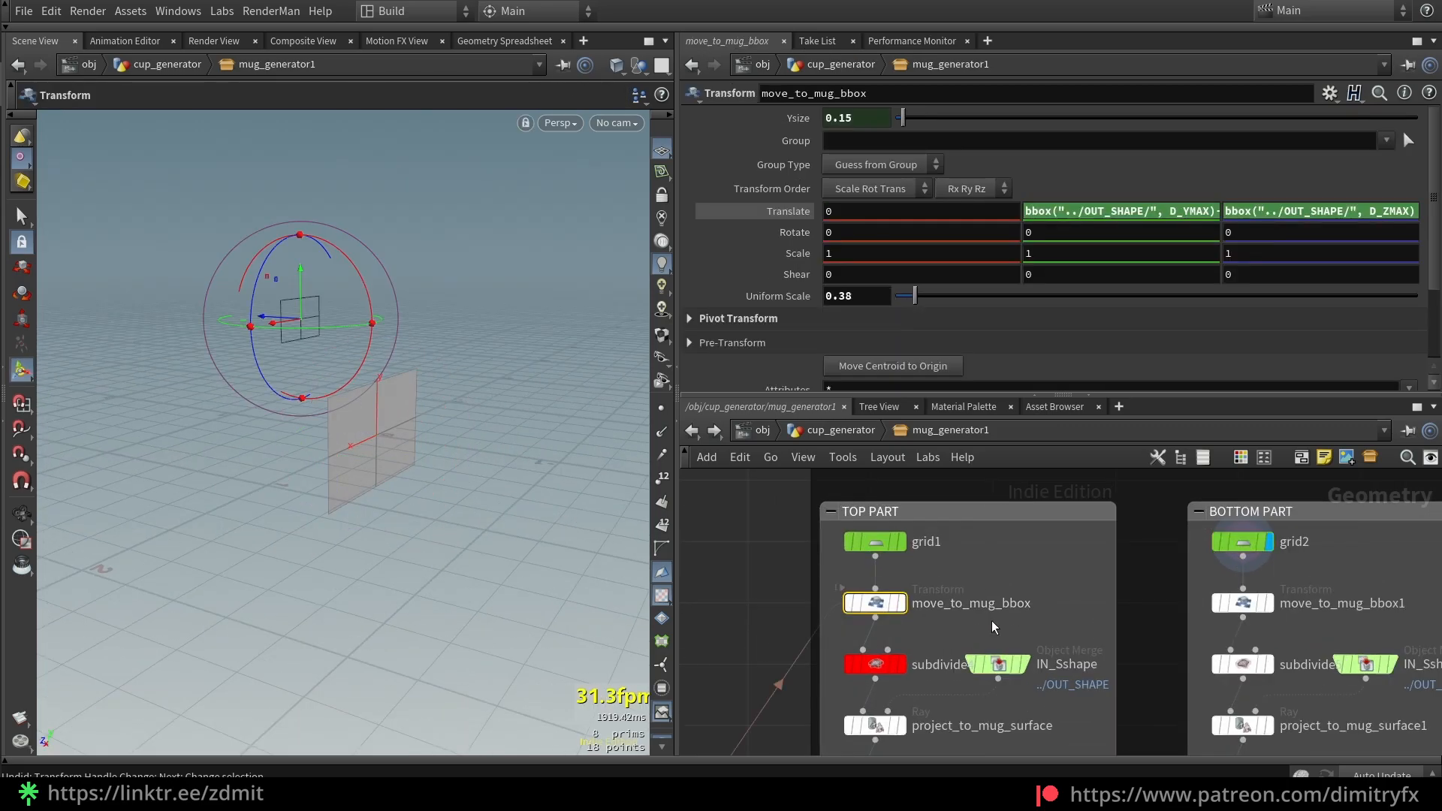
key("r")
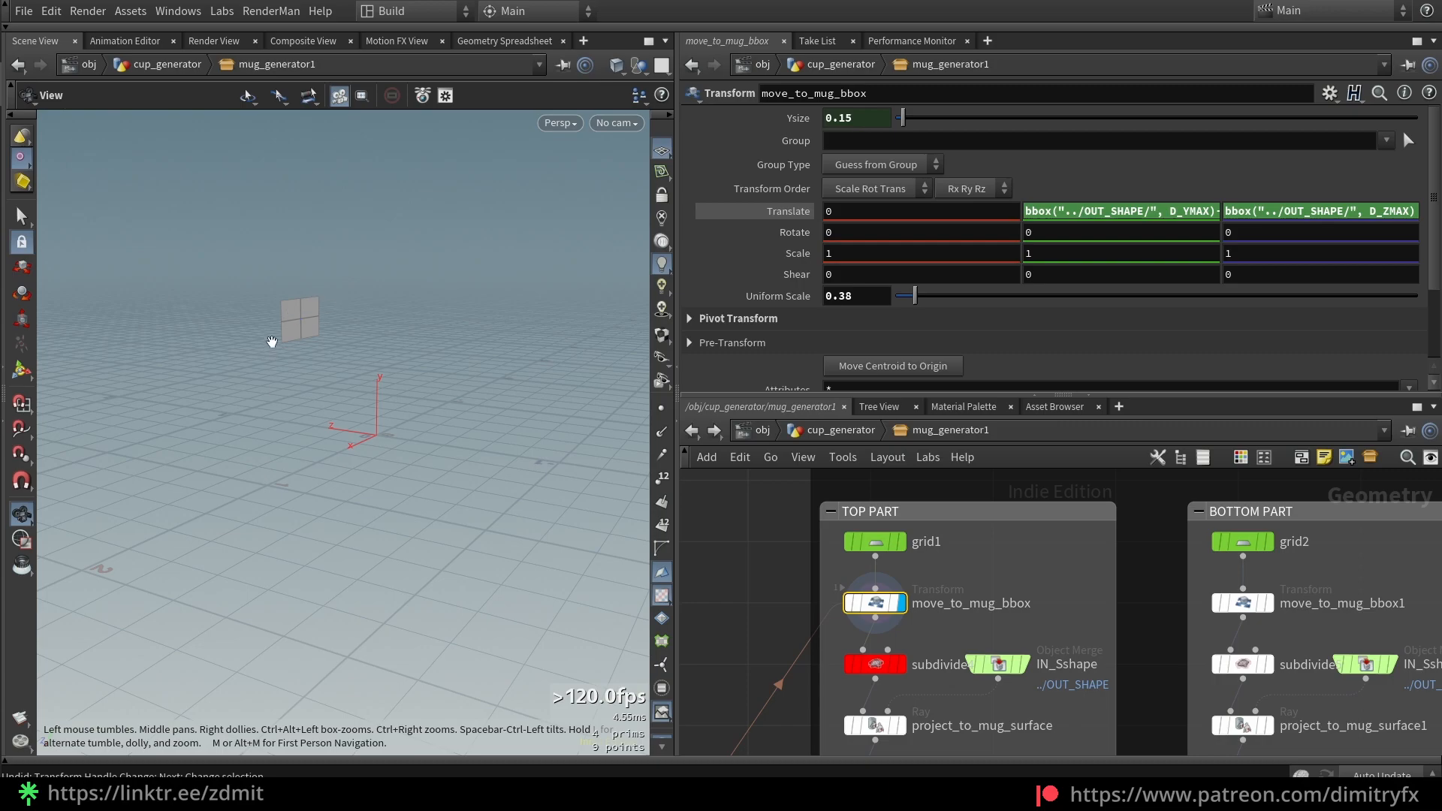
mouse_move(832, 643)
Template OUT_SHAPE so the mug appears as a wireframe reference
left_click_drag(365, 380, 378, 381)
scroll(924, 620, "down", 3)
middle_click_drag(789, 732, 984, 511)
scroll(881, 711, "up", 5)
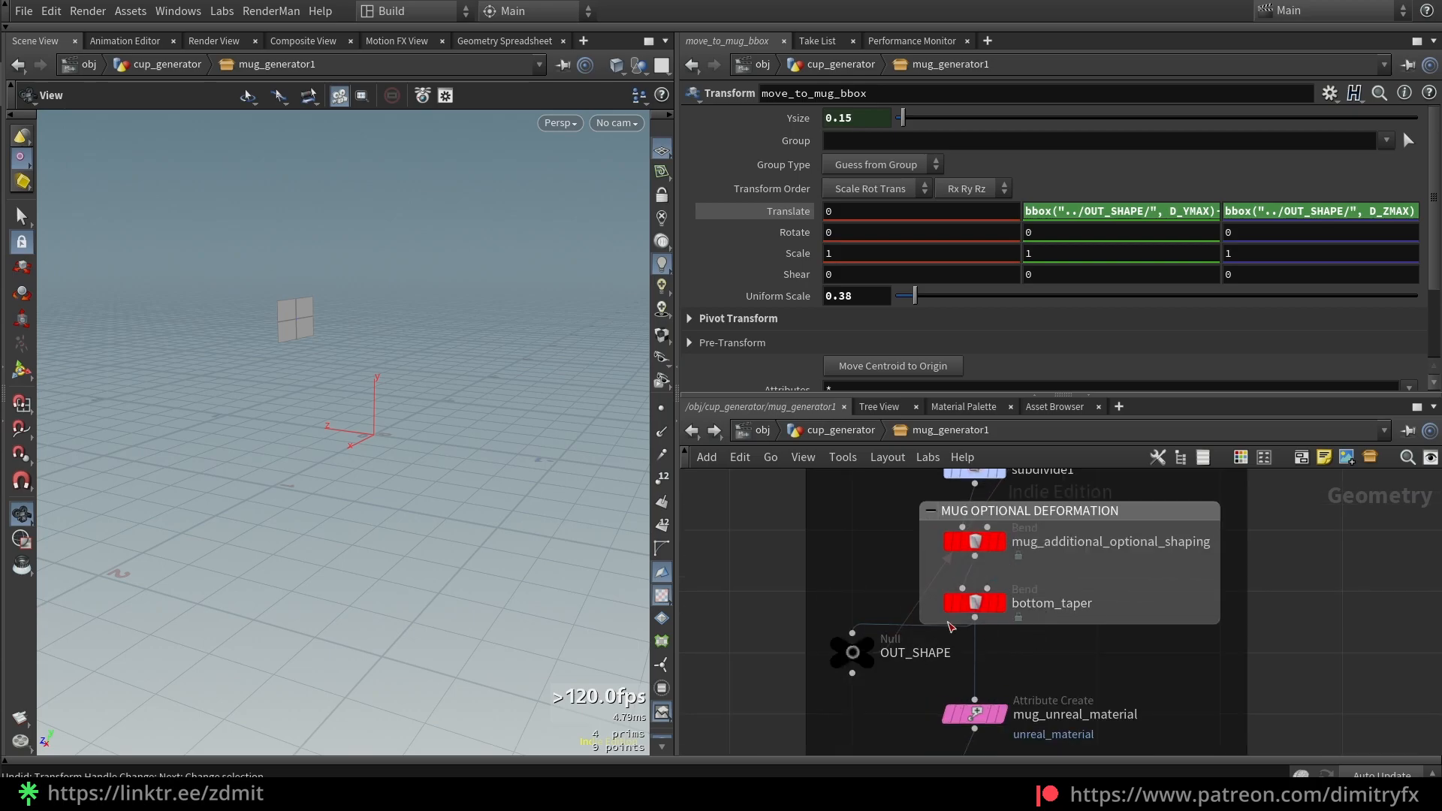
left_click(853, 653)
left_click(866, 663)
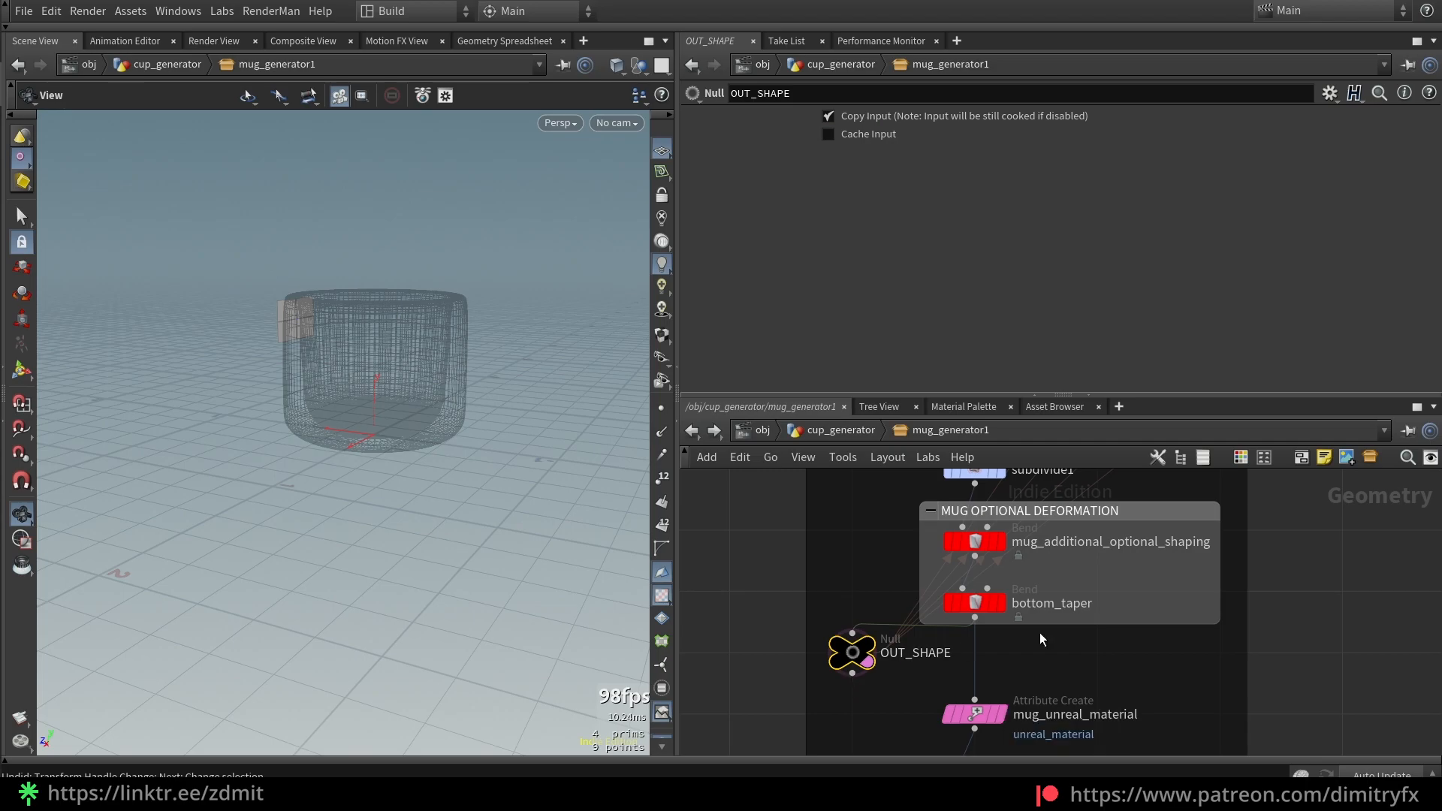
scroll(1164, 644, "down", 4)
left_click_drag(256, 363, 359, 387)
Return to the handle nodes and reselect move_to_mug_bbox
scroll(1232, 616, "down", 2)
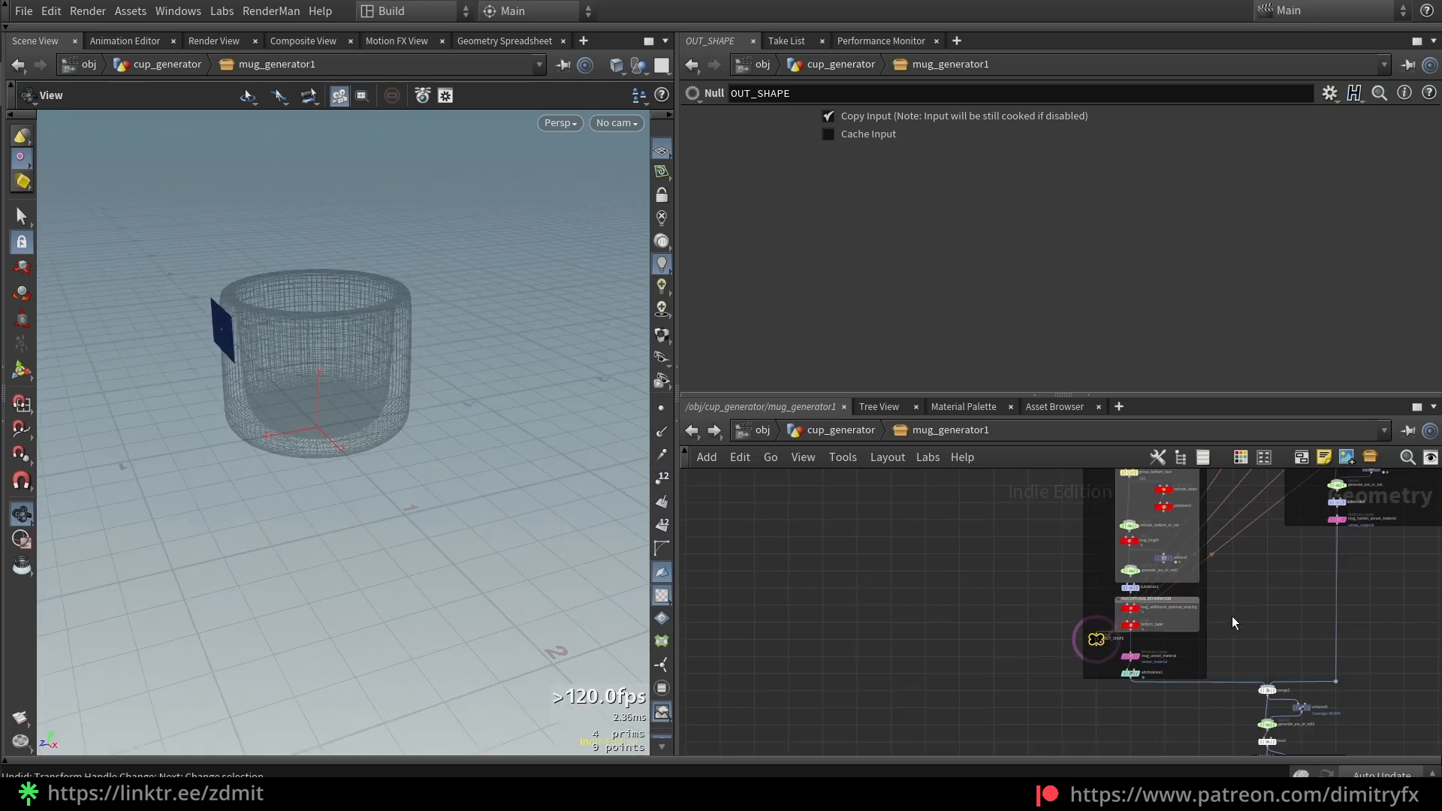
middle_click_drag(1238, 610, 996, 755)
scroll(1017, 549, "up", 1)
scroll(1017, 547, "up", 3)
left_click(1052, 620)
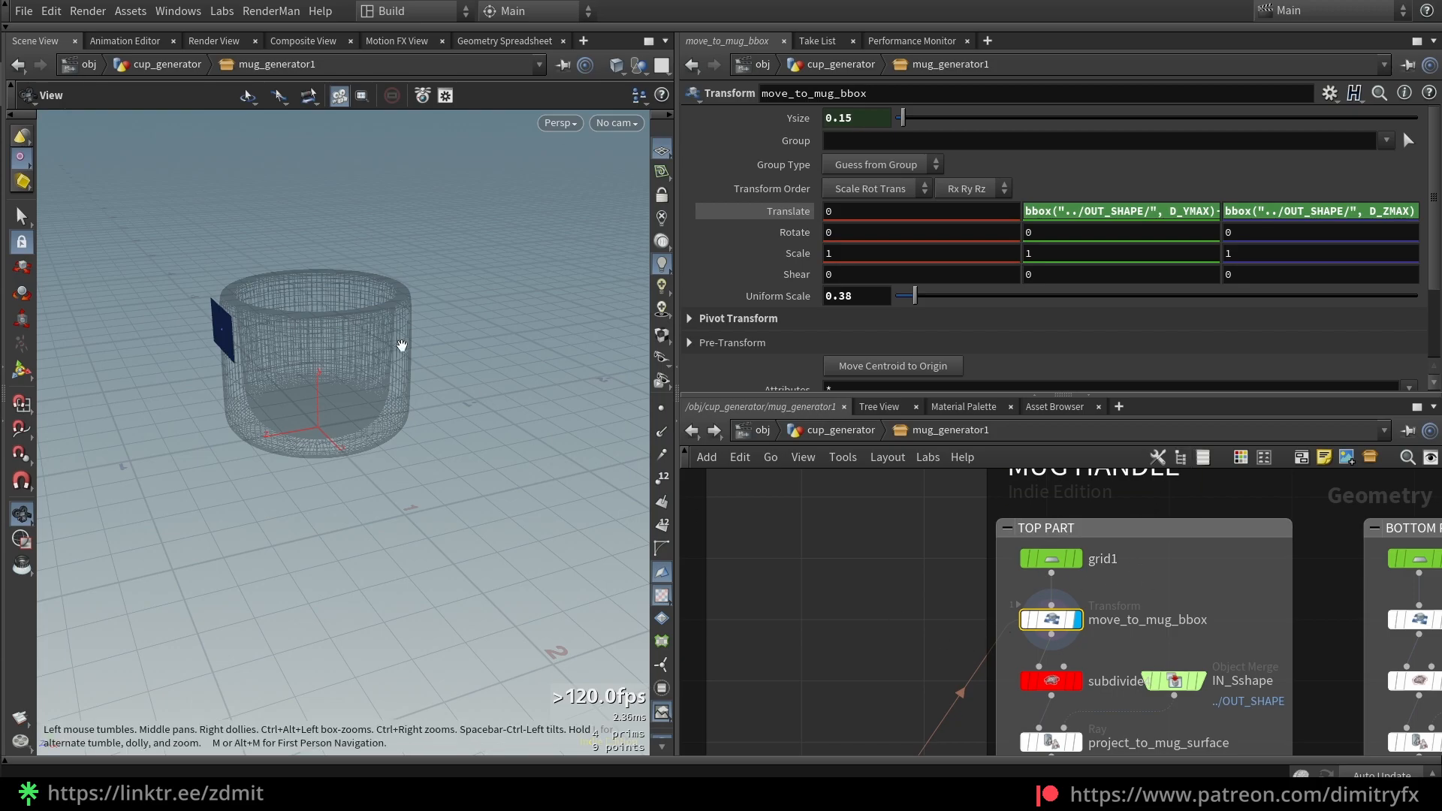
Edit move_to_mug_bbox Translate Y to bbox("../OUT_SHAPE/", D_YMAX)-ch("Ysize")
left_click_drag(412, 354, 509, 361)
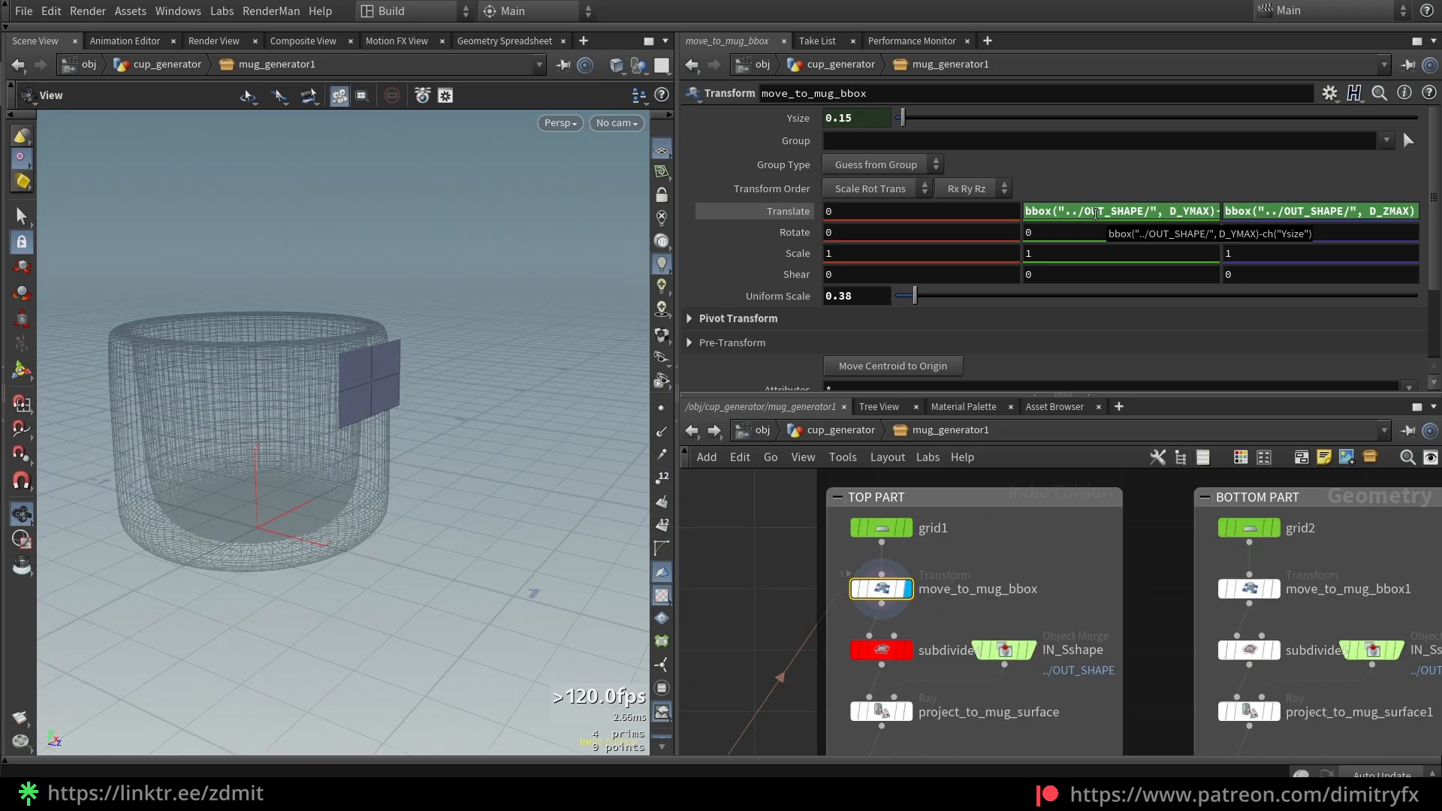
left_click(1100, 218)
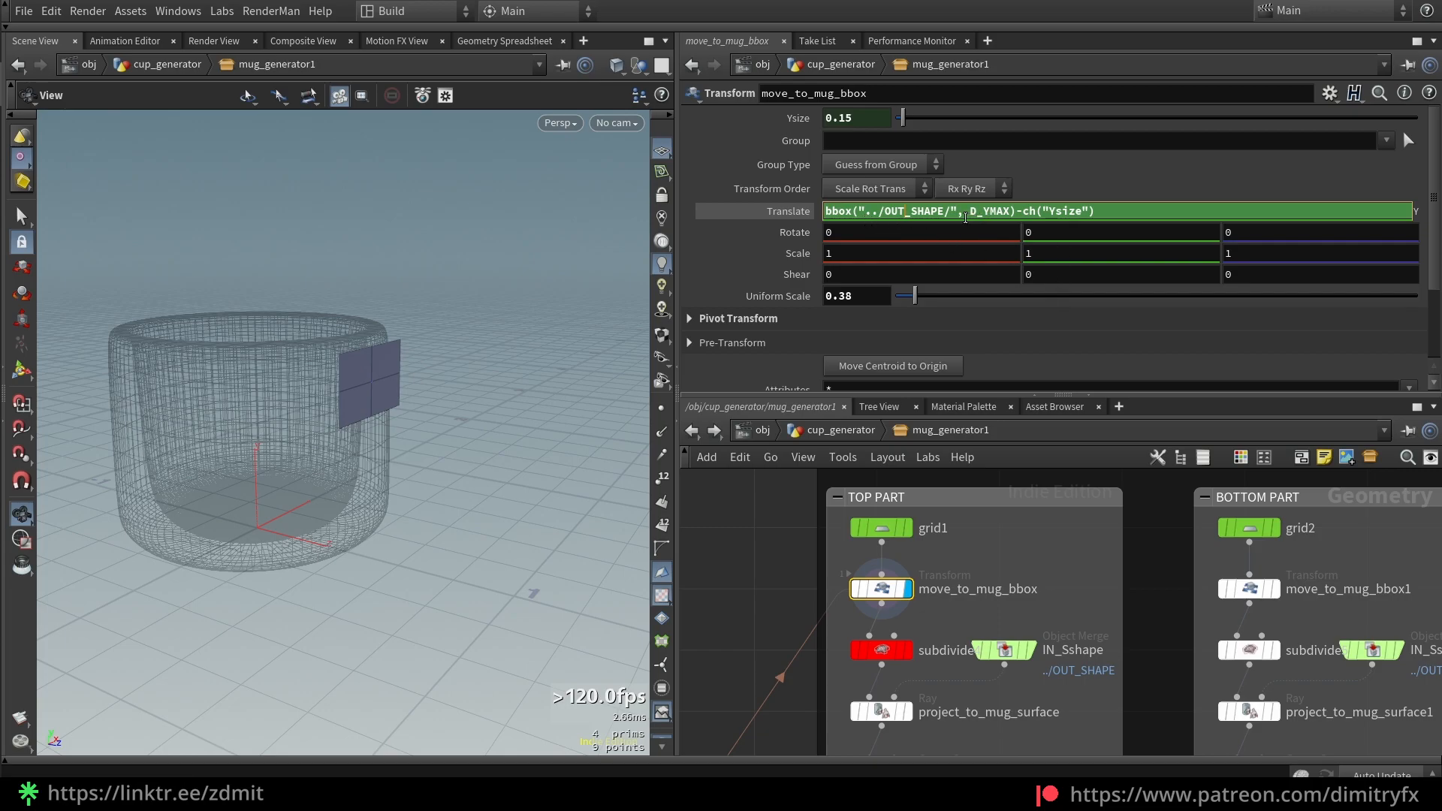
left_click_drag(953, 210, 858, 210)
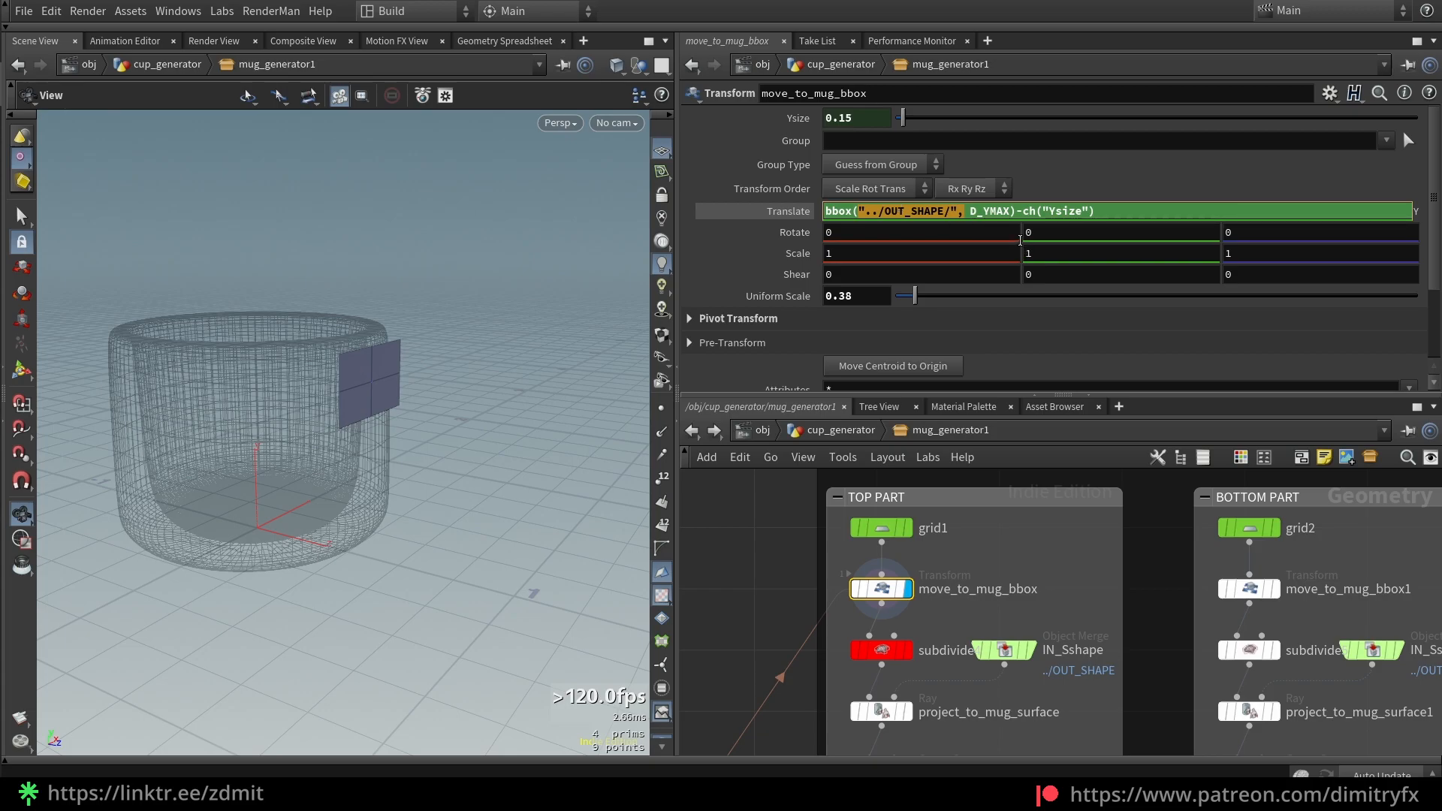
left_click_drag(969, 211, 1007, 211)
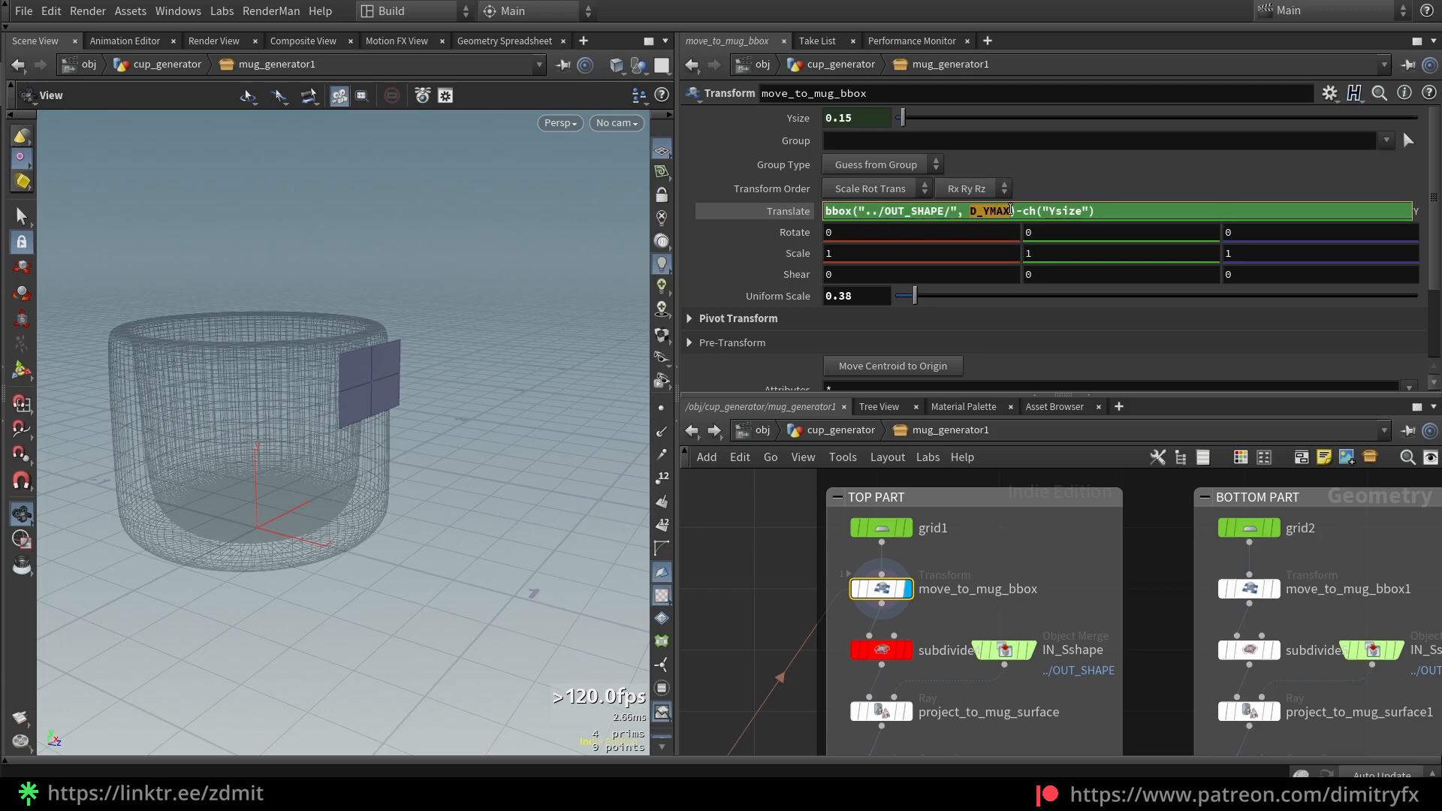
left_click_drag(370, 410, 376, 403)
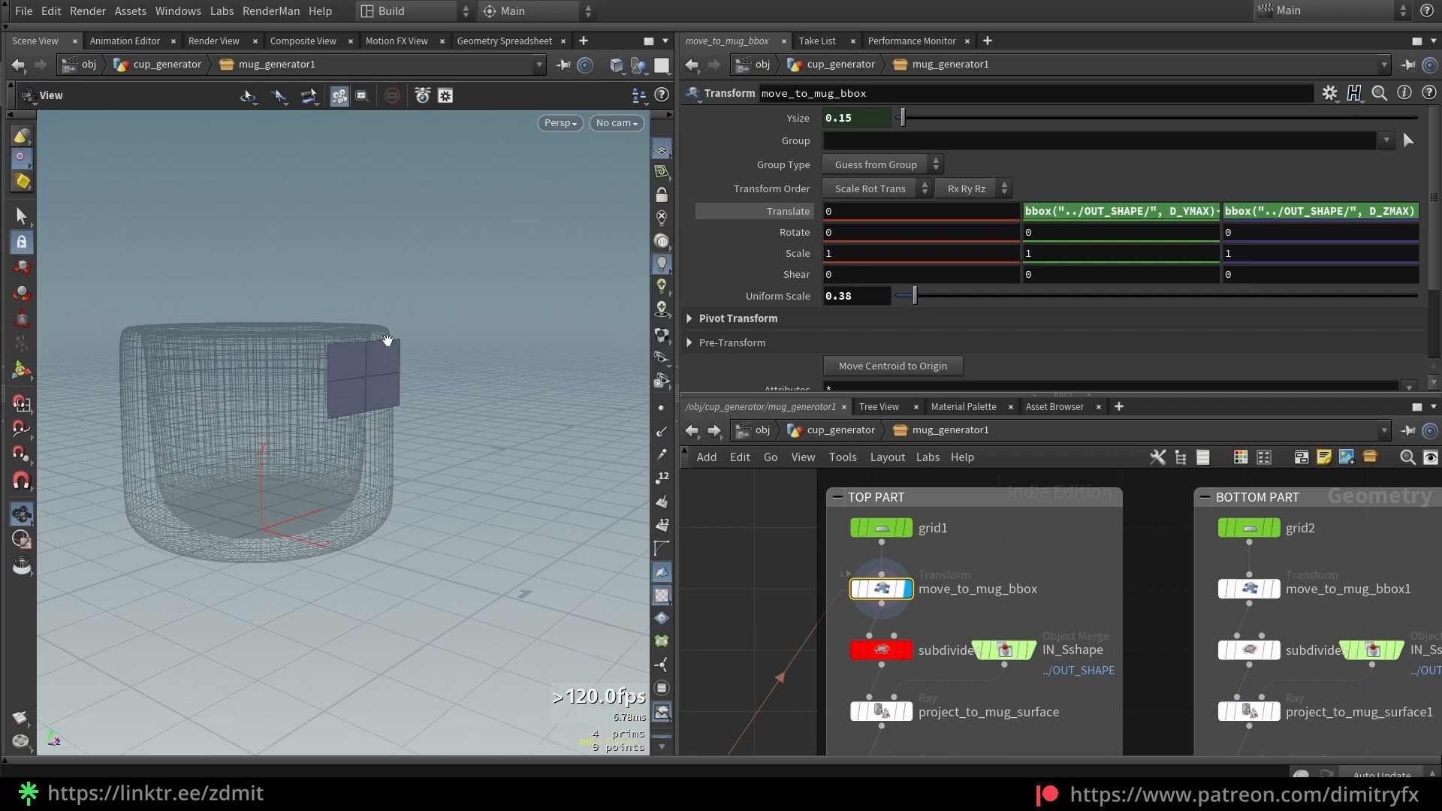
left_click_drag(382, 382, 403, 333)
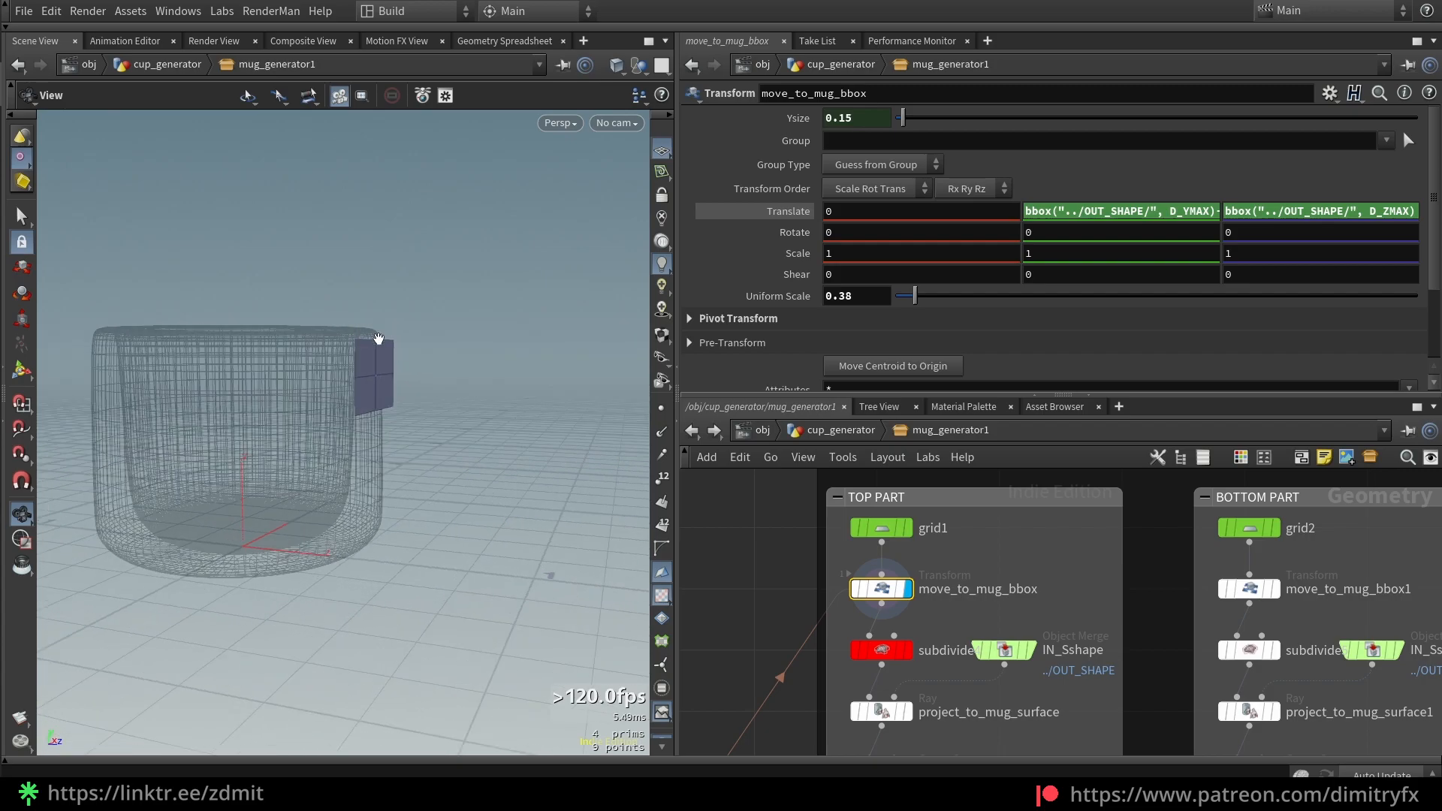
left_click(1163, 212)
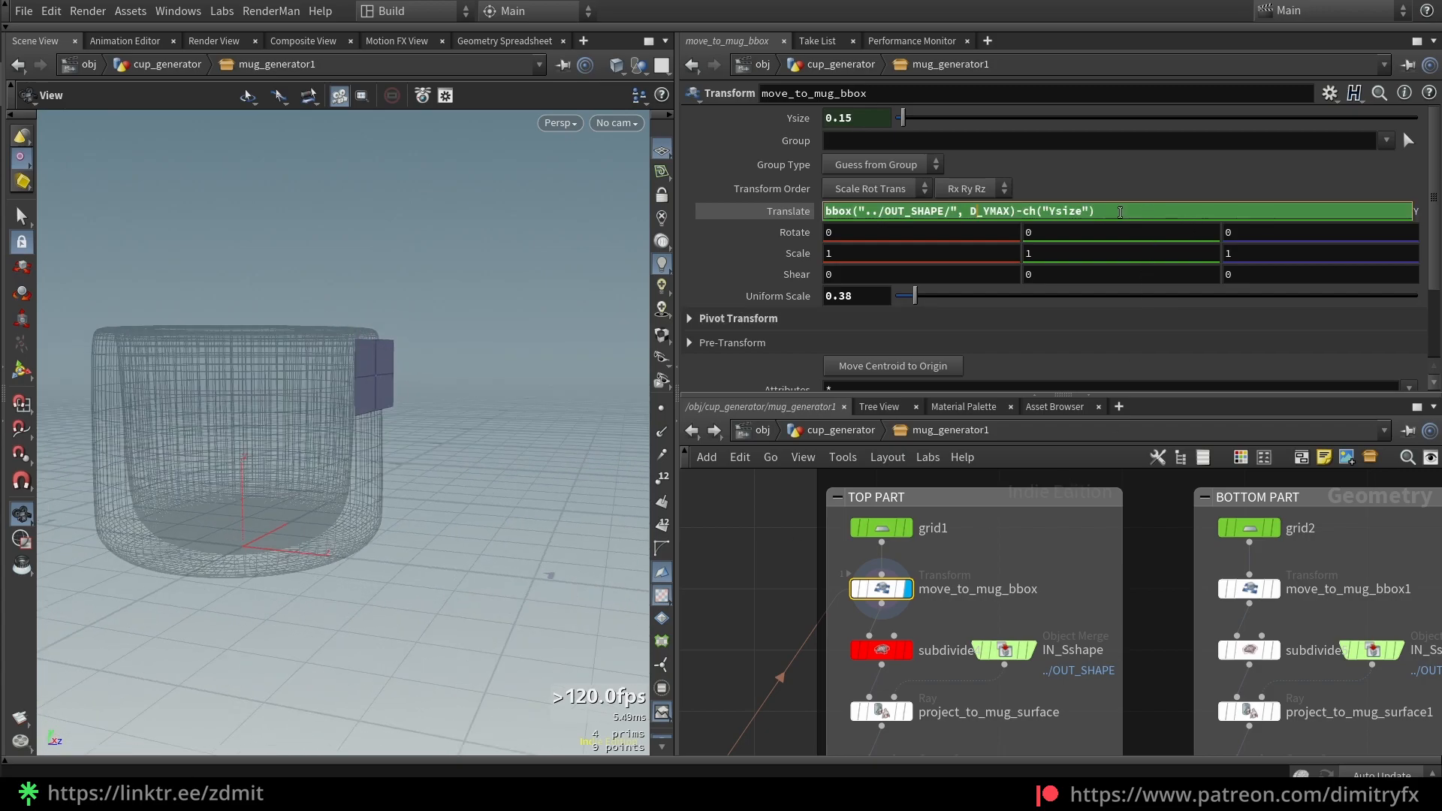
left_click_drag(1095, 212, 1037, 210)
left_click(1123, 216)
left_click(1329, 93)
left_click(1260, 113)
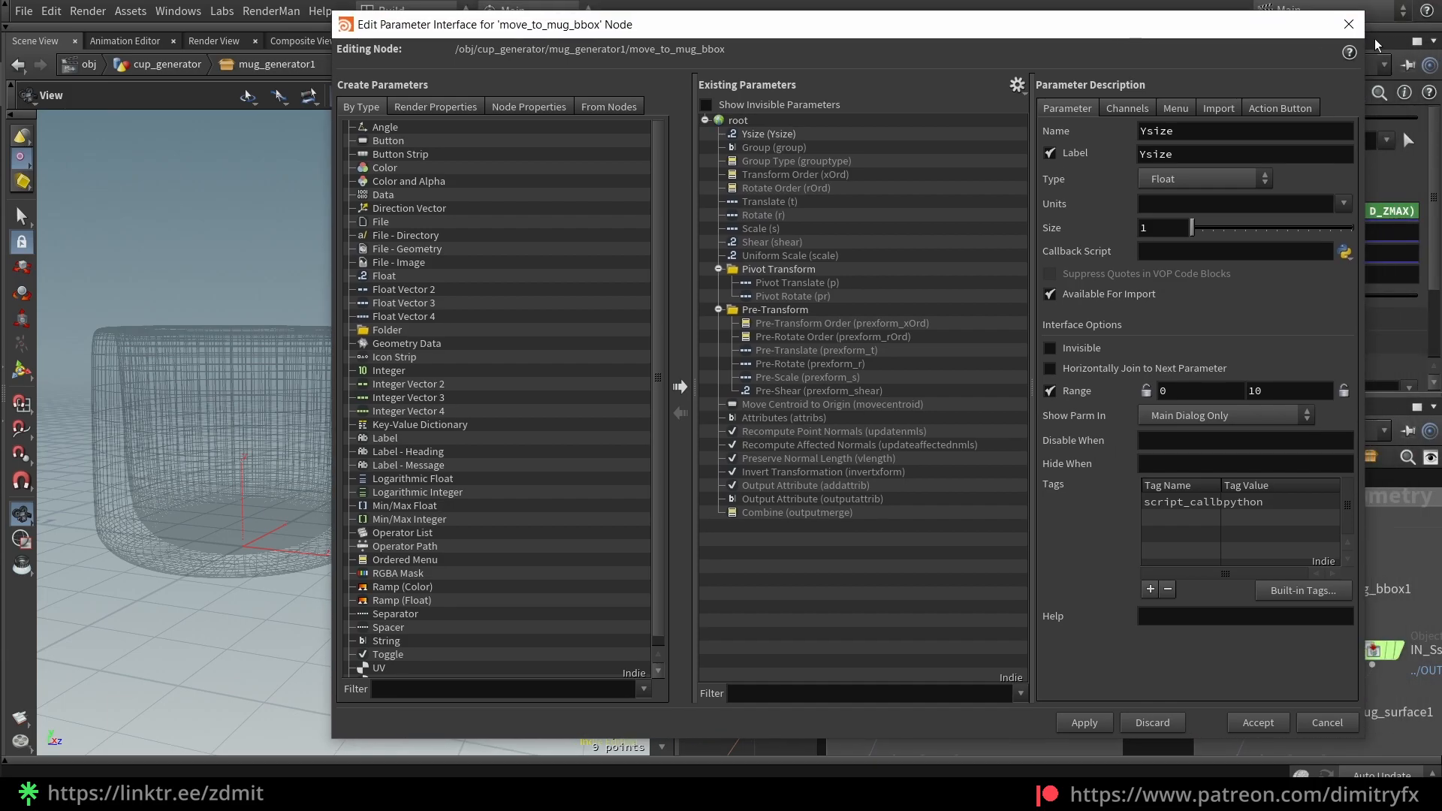
left_click(1345, 27)
left_click(1329, 94)
left_click(1304, 112)
left_click_drag(988, 35, 802, 133)
left_click_drag(568, 201, 566, 219)
left_click(562, 254)
left_click(608, 229)
left_click(605, 242)
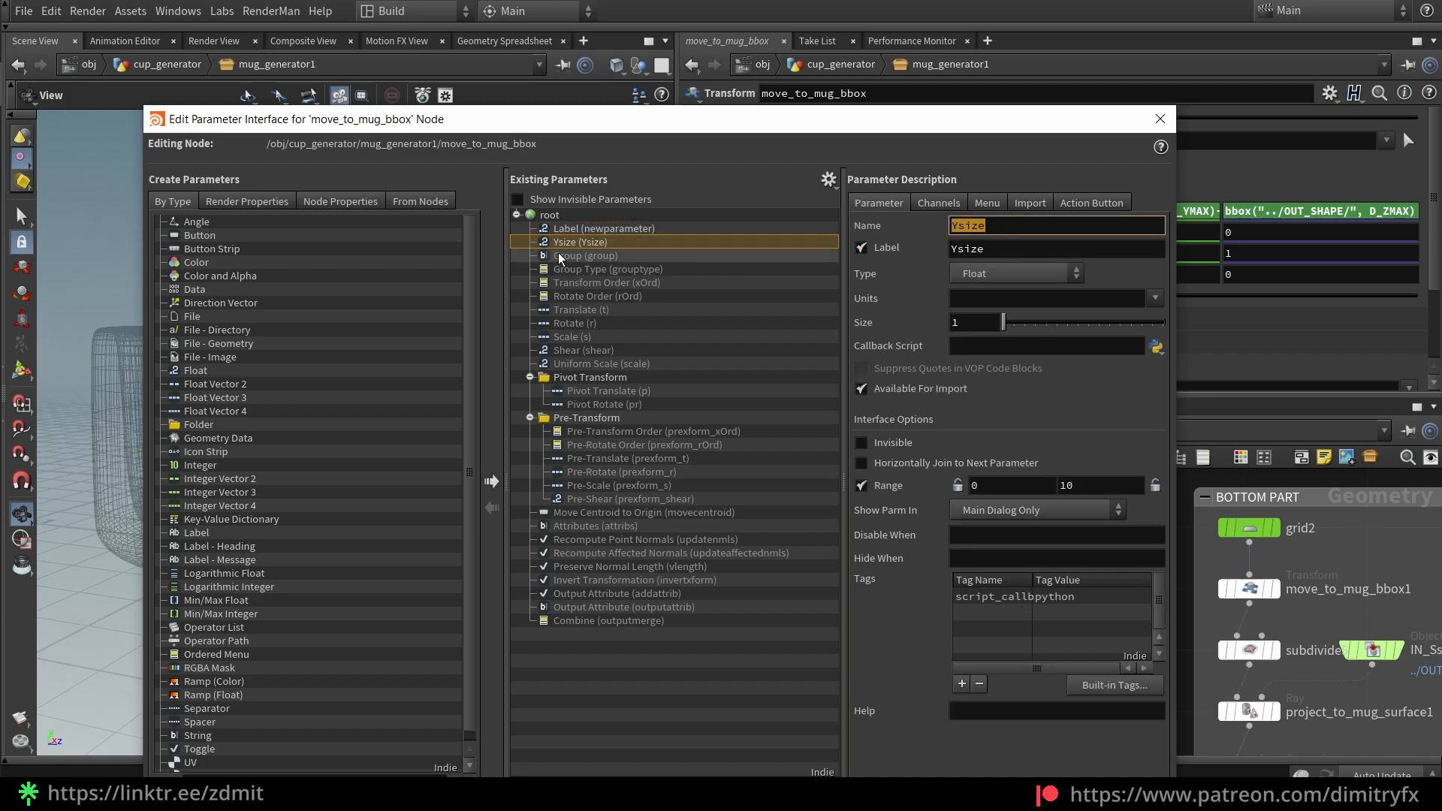
left_click(573, 229)
type("ysize")
key("Tab")
type("Y")
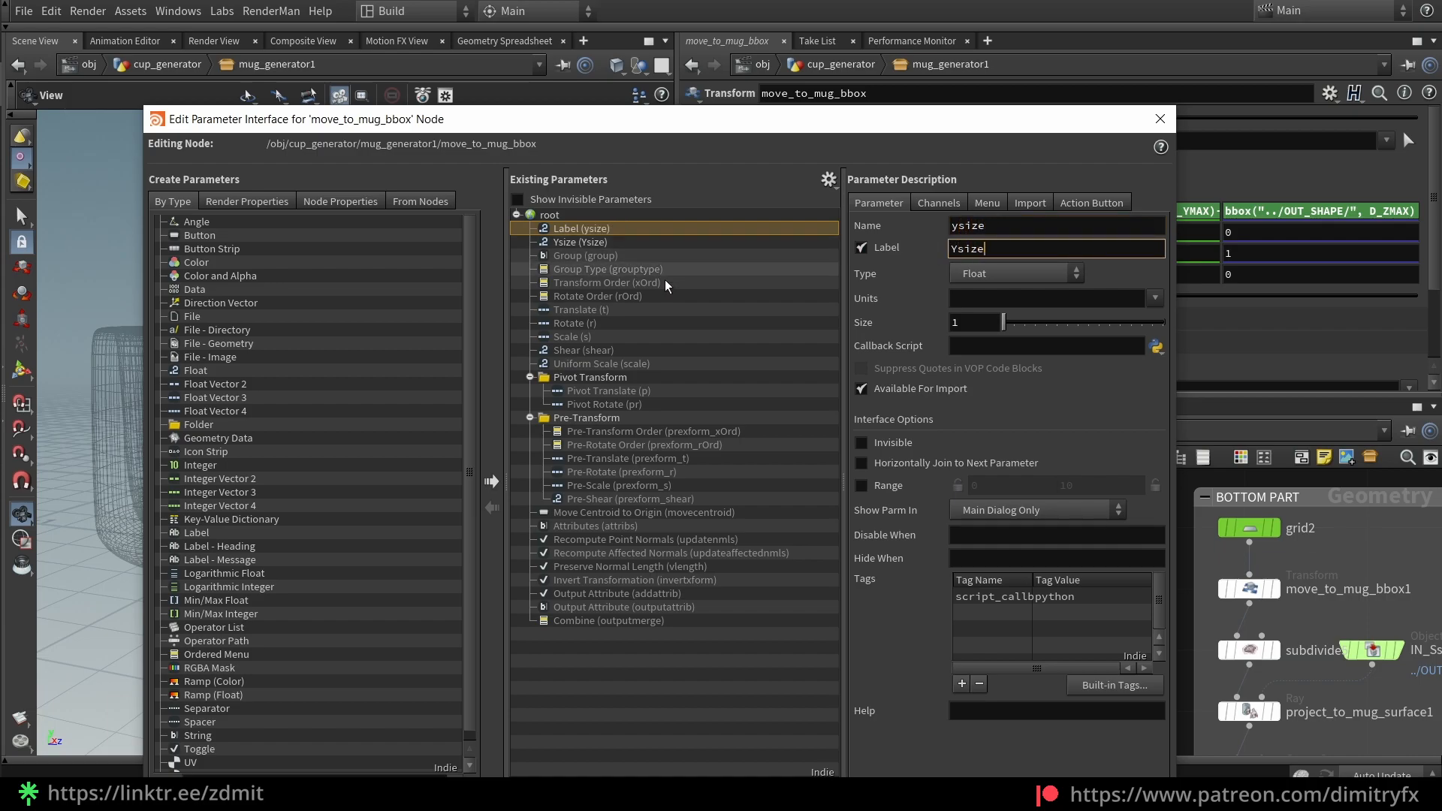
left_click_drag(911, 131, 865, 43)
left_click(550, 166)
left_click(540, 145)
key("Delete")
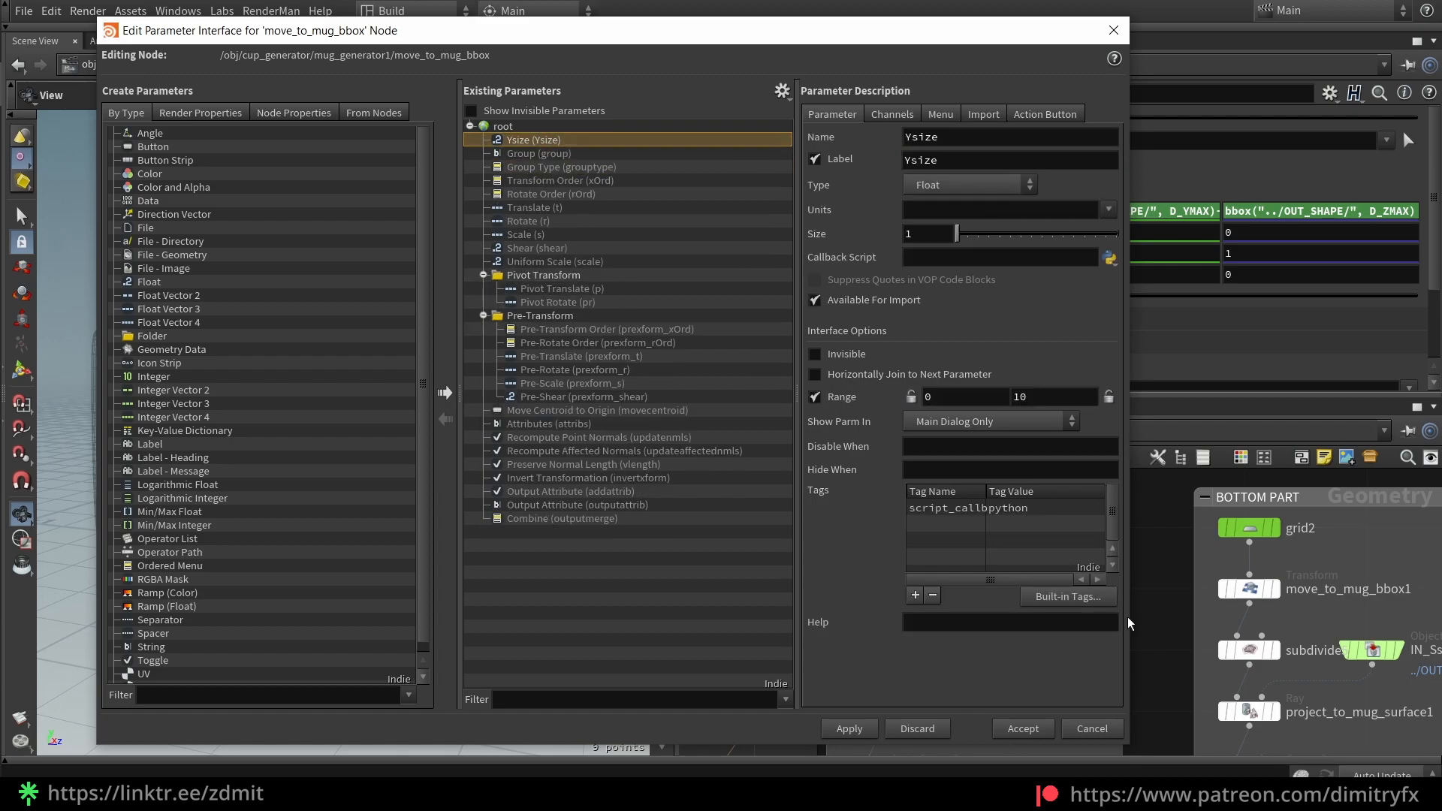
left_click(1074, 729)
left_click(782, 112)
left_click(782, 113)
left_click(1162, 227)
right_click(837, 118)
left_click(920, 254)
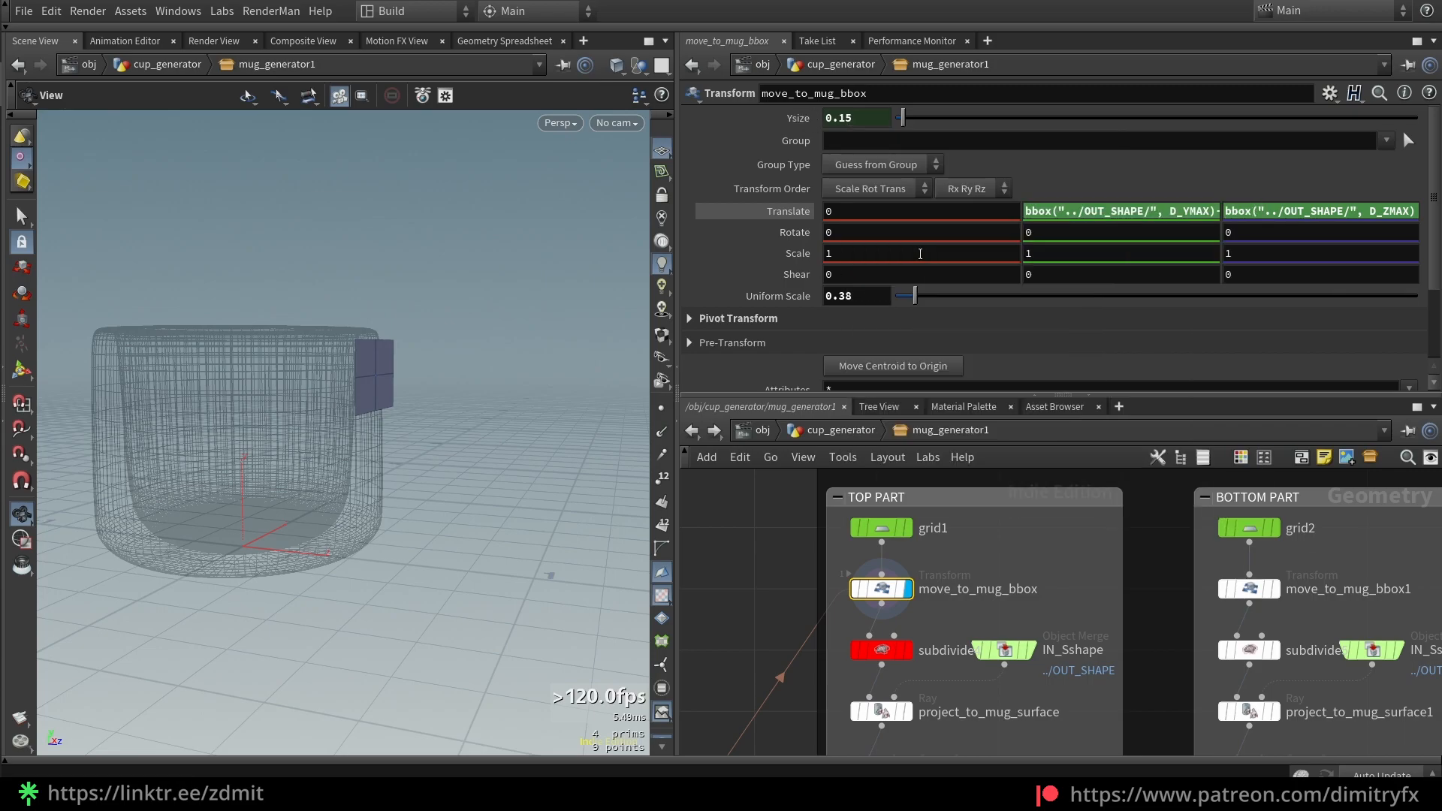
Replace the Translate Y Ysize term with a pasted relative reference and test Ysize
left_click(1206, 215)
left_click_drag(1125, 219, 1024, 220)
key("ctrl+c")
key("BackSpace")
right_click(1031, 220)
left_click(1115, 405)
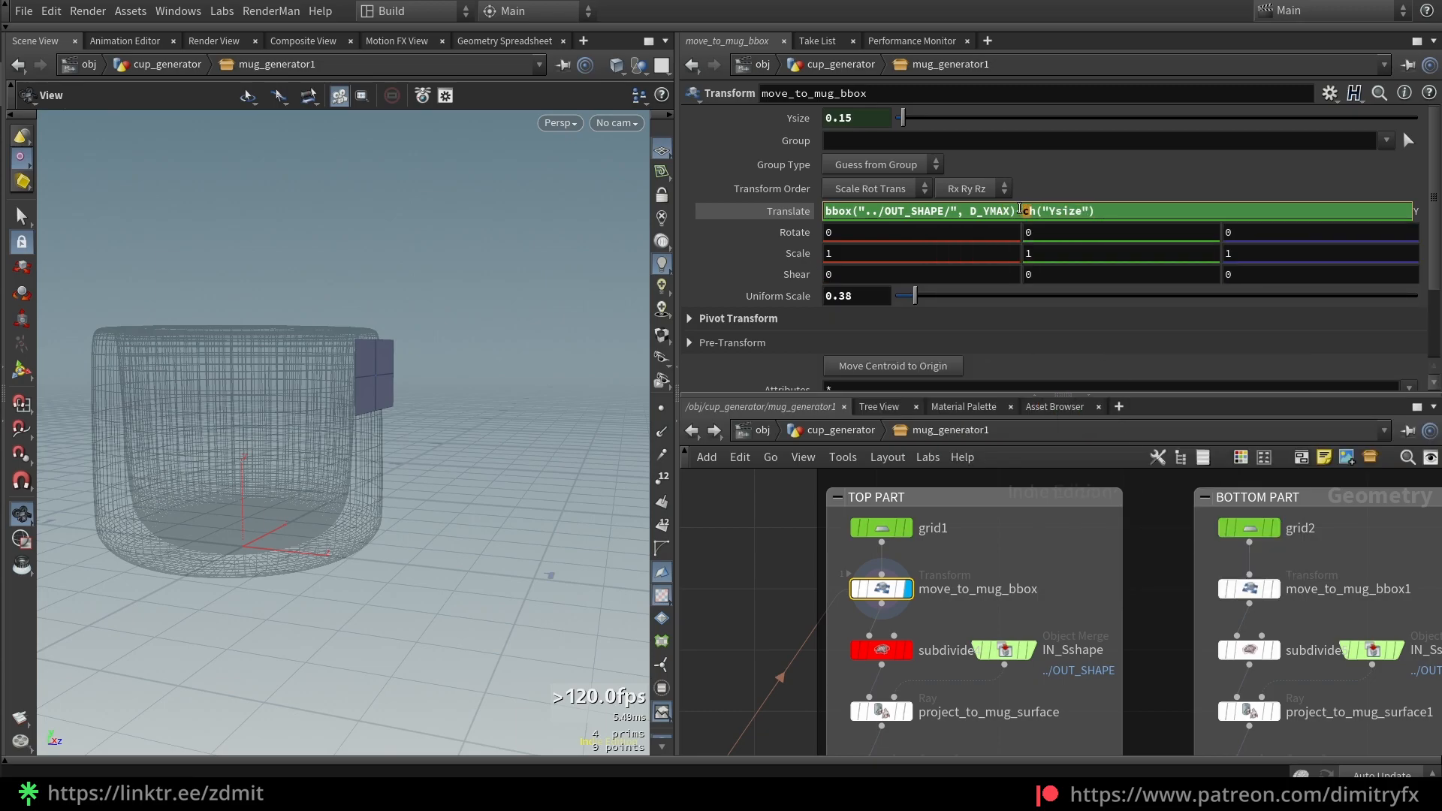
left_click_drag(904, 118, 903, 113)
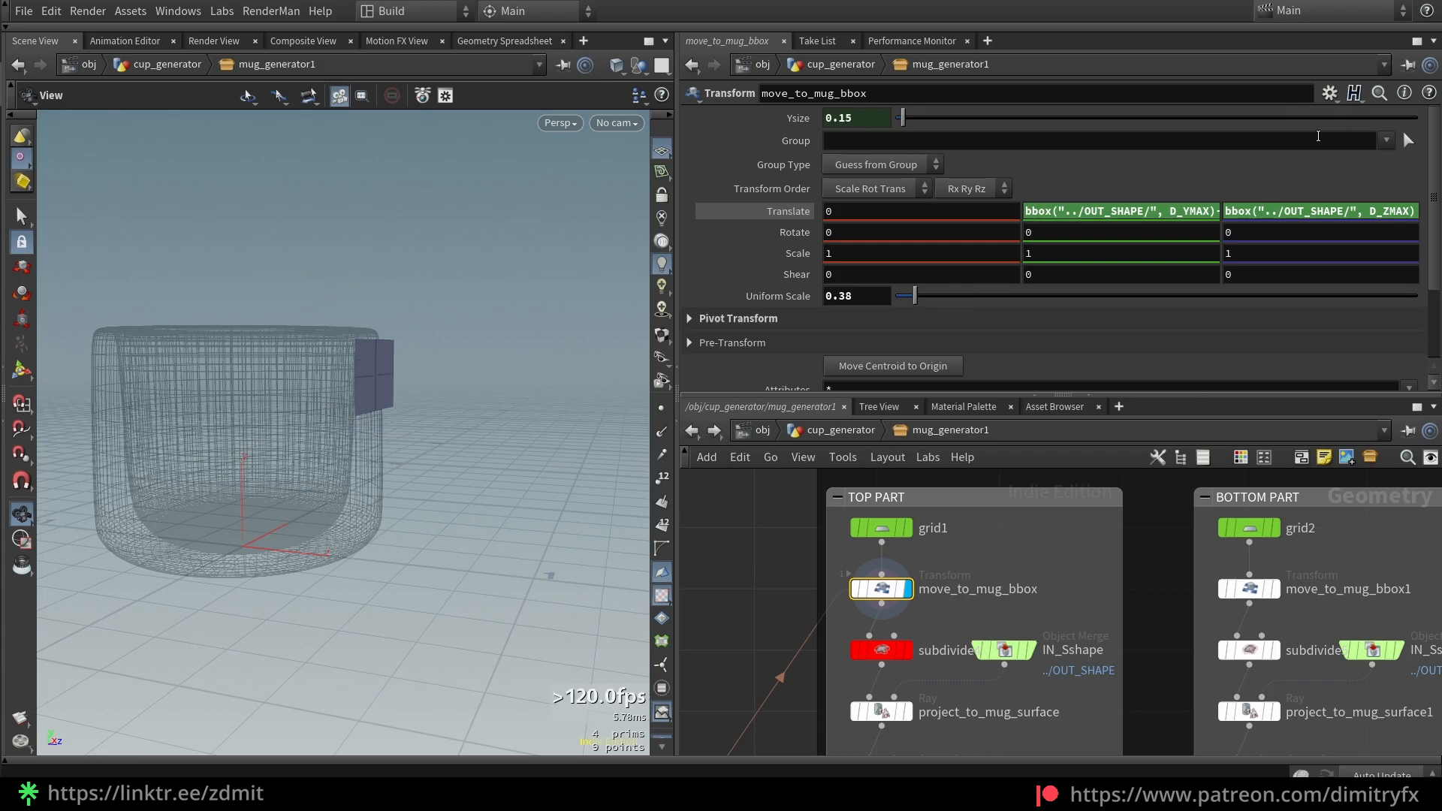
Change the Translate Z expression's bound to D_ZMIN to test the grid placement
left_click(1259, 215)
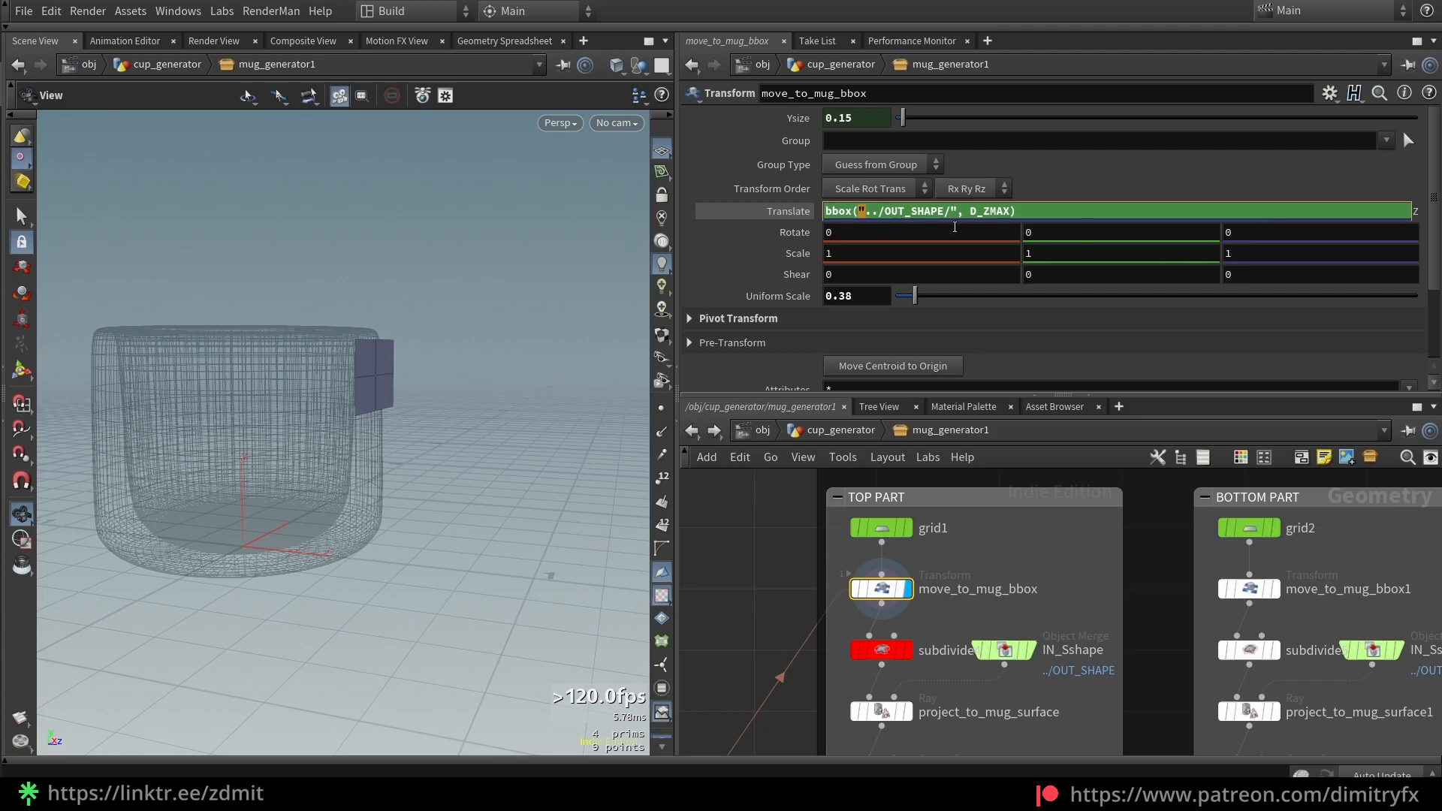
left_click(1287, 251)
left_click(1292, 210)
left_click_drag(1009, 213, 996, 211)
type("IN")
key("Return")
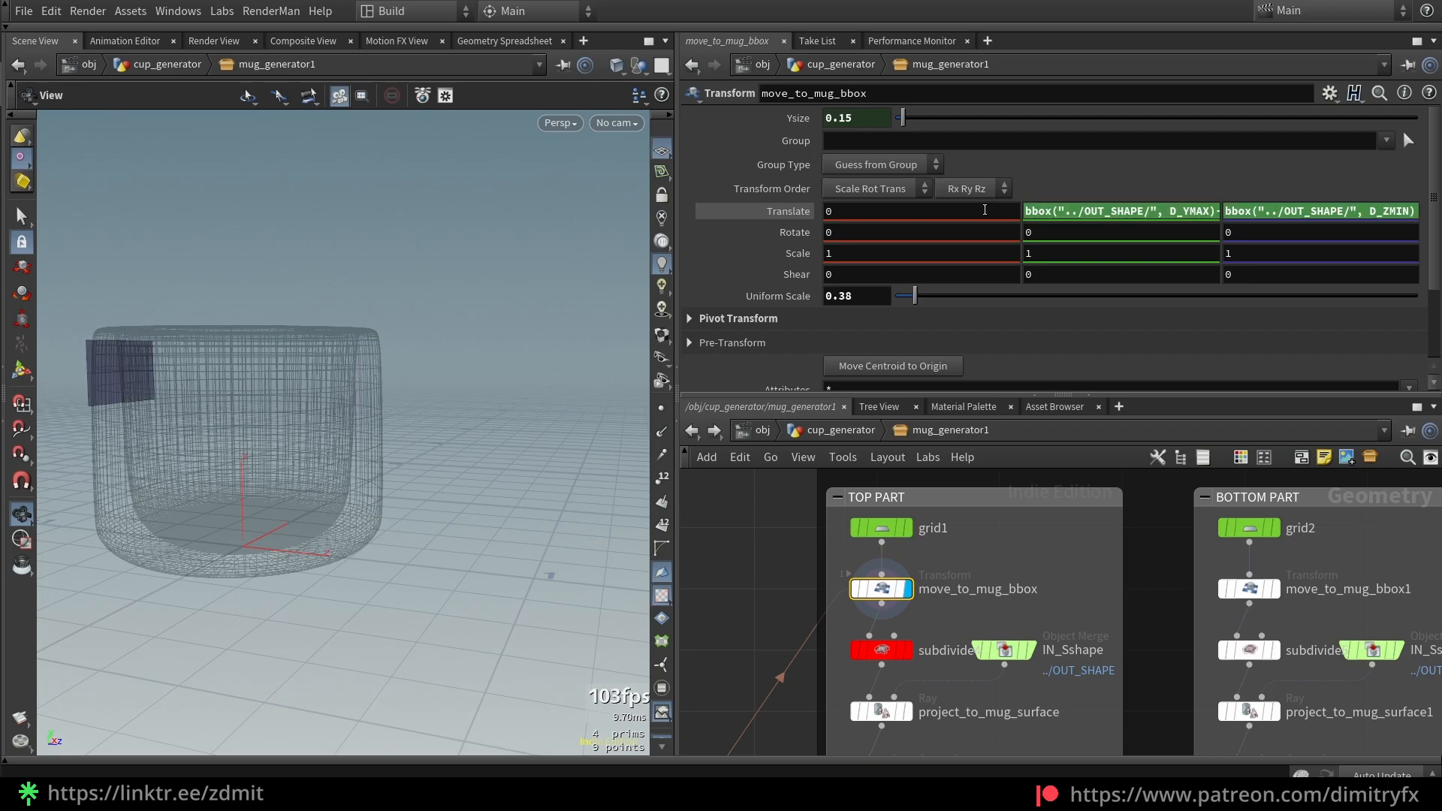
left_click_drag(222, 335, 271, 341)
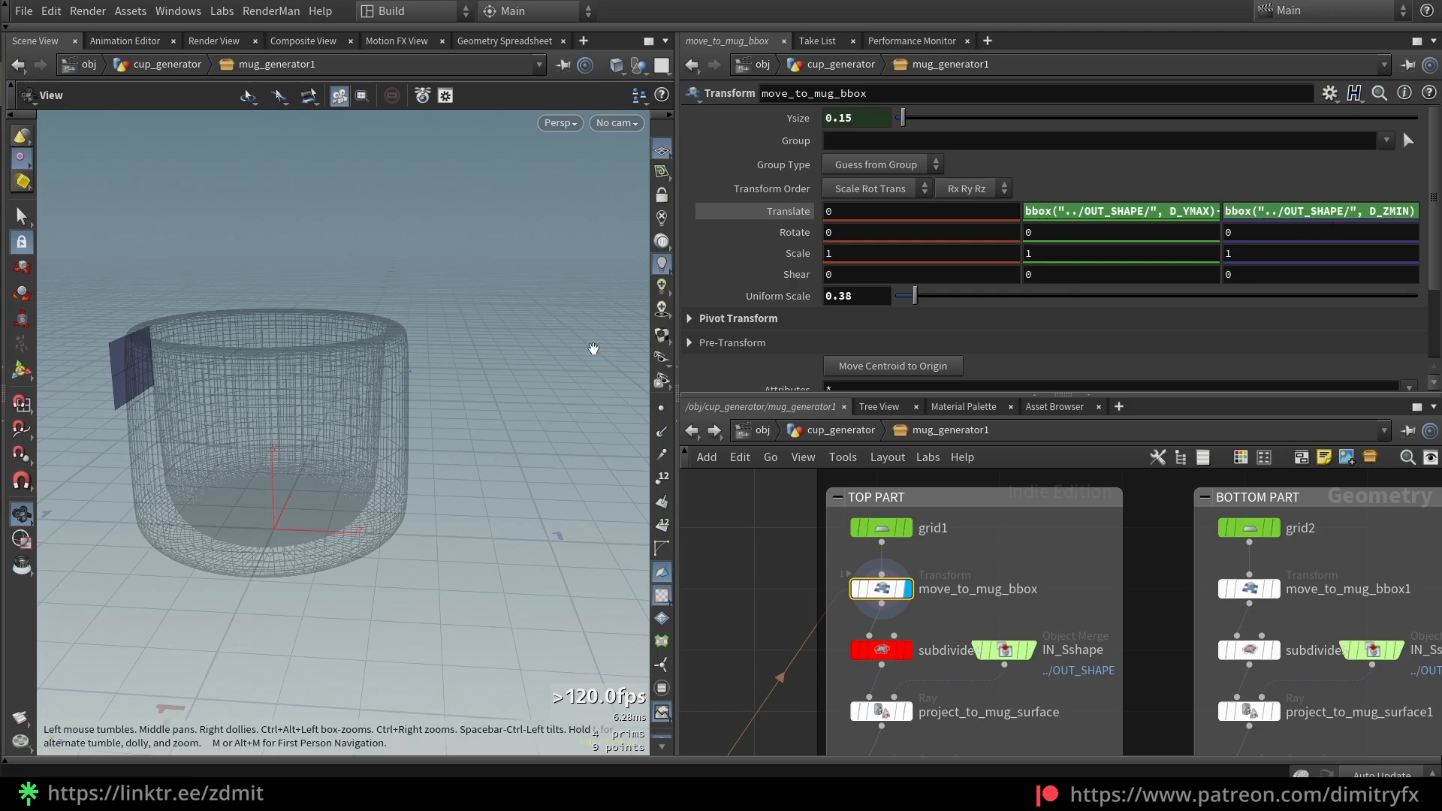
Revert the Translate Z expression back to D_ZMAX
left_click(1380, 217)
key("BackSpace")
key("BackSpace")
key("BackSpace")
type("MAX")
key("Return")
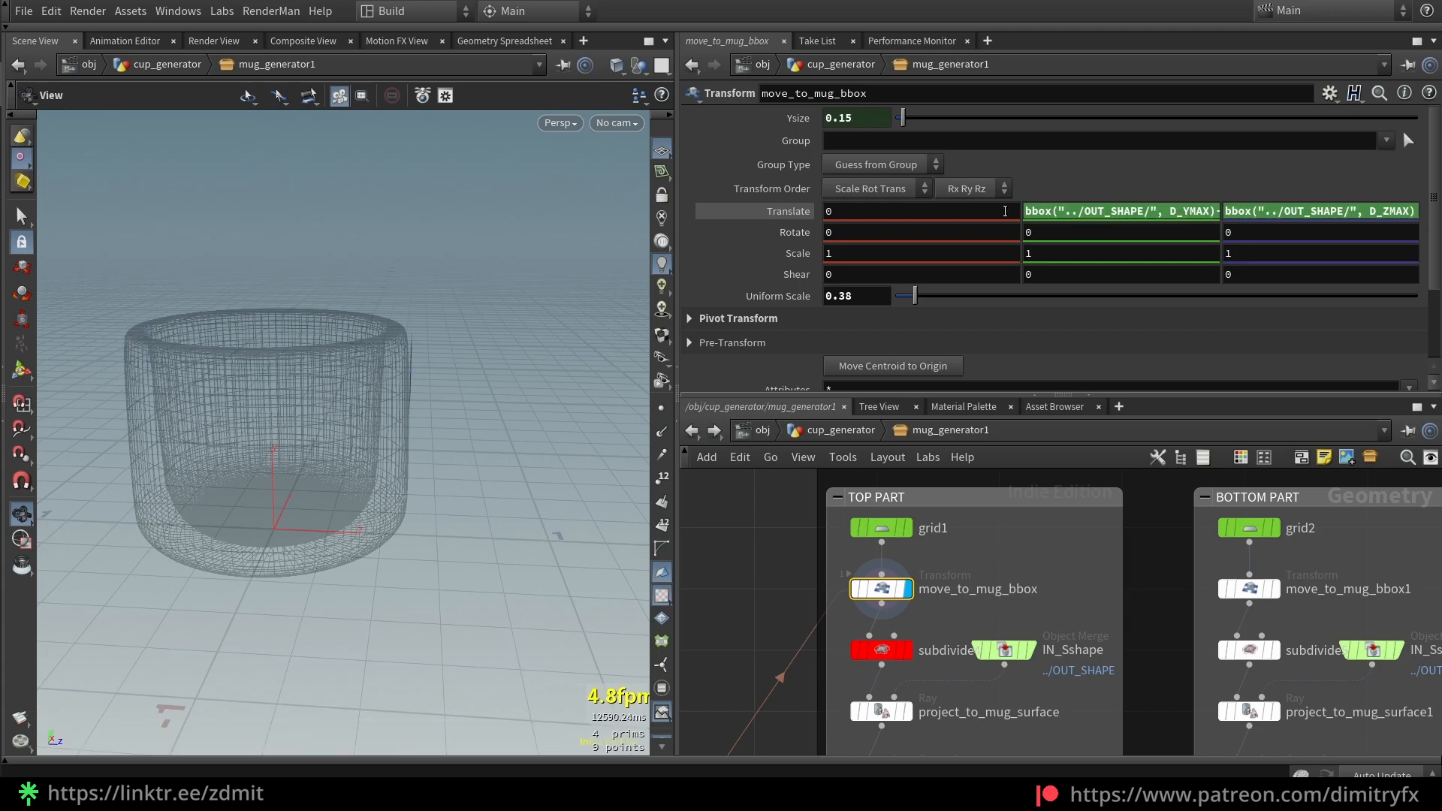
left_click_drag(544, 296, 570, 345)
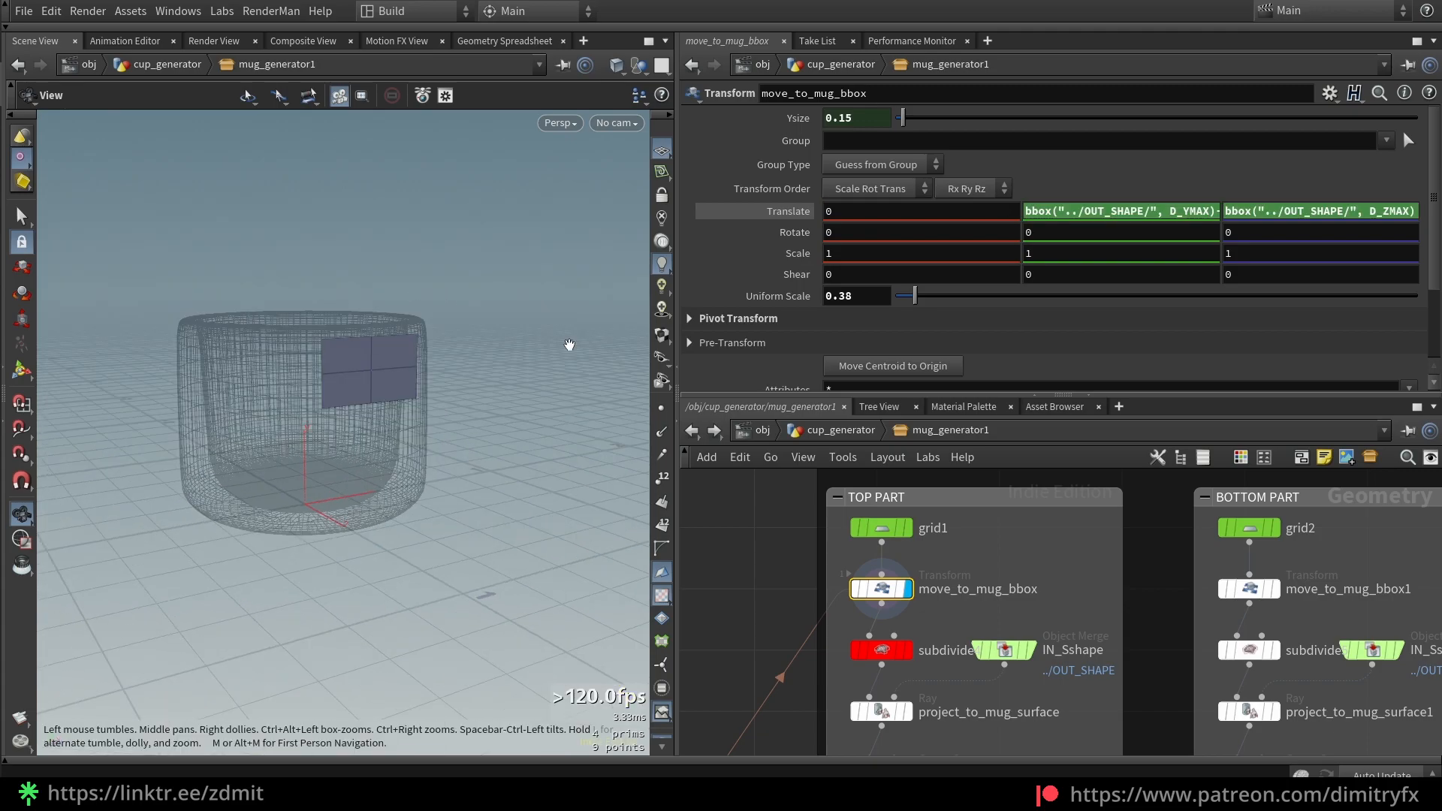
Set Uniform Scale to 0.35, then bring up move_to_mug_bbox1's settings
left_click_drag(913, 298, 910, 295)
left_click(877, 298)
key("BackSpace")
type("5")
key("Return")
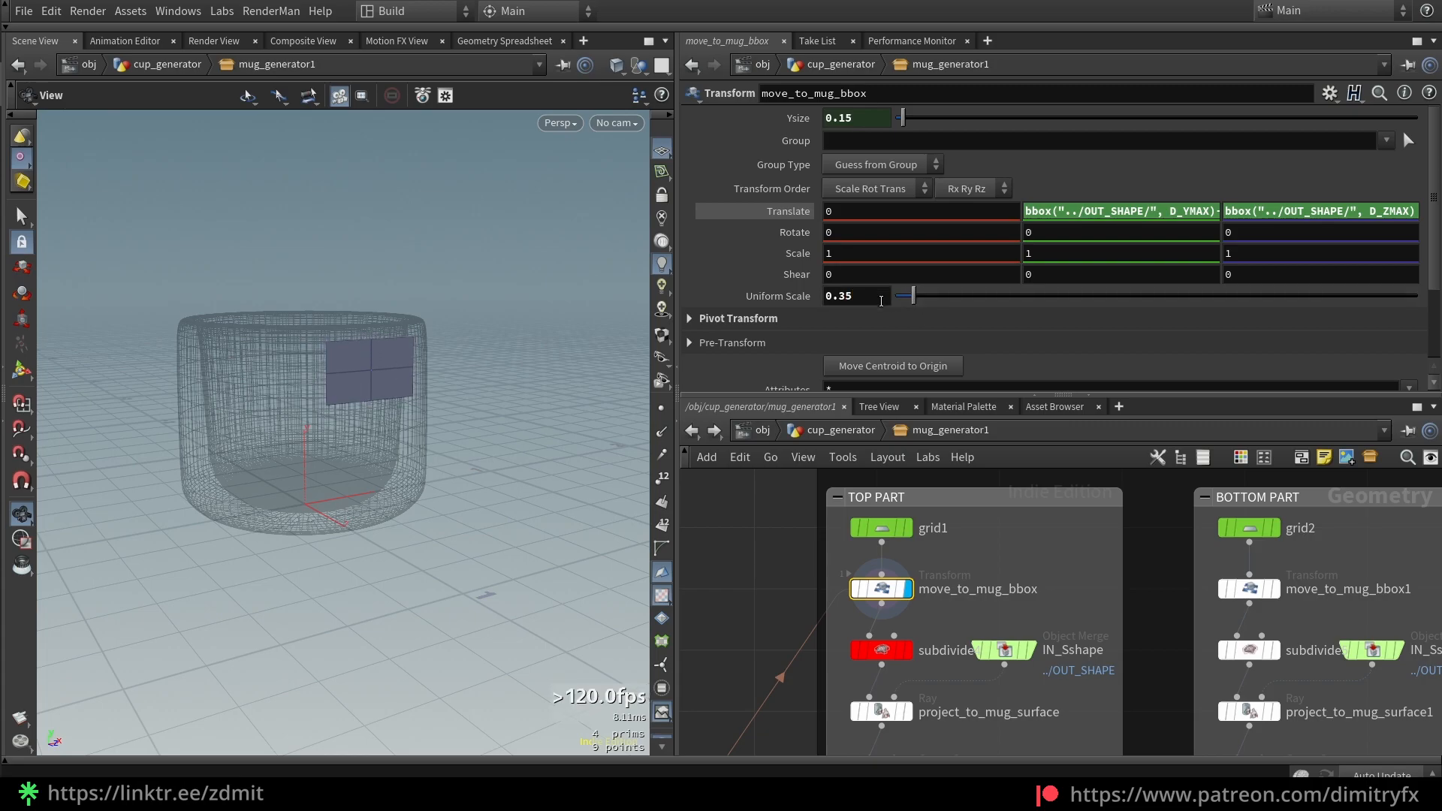
left_click(1244, 589)
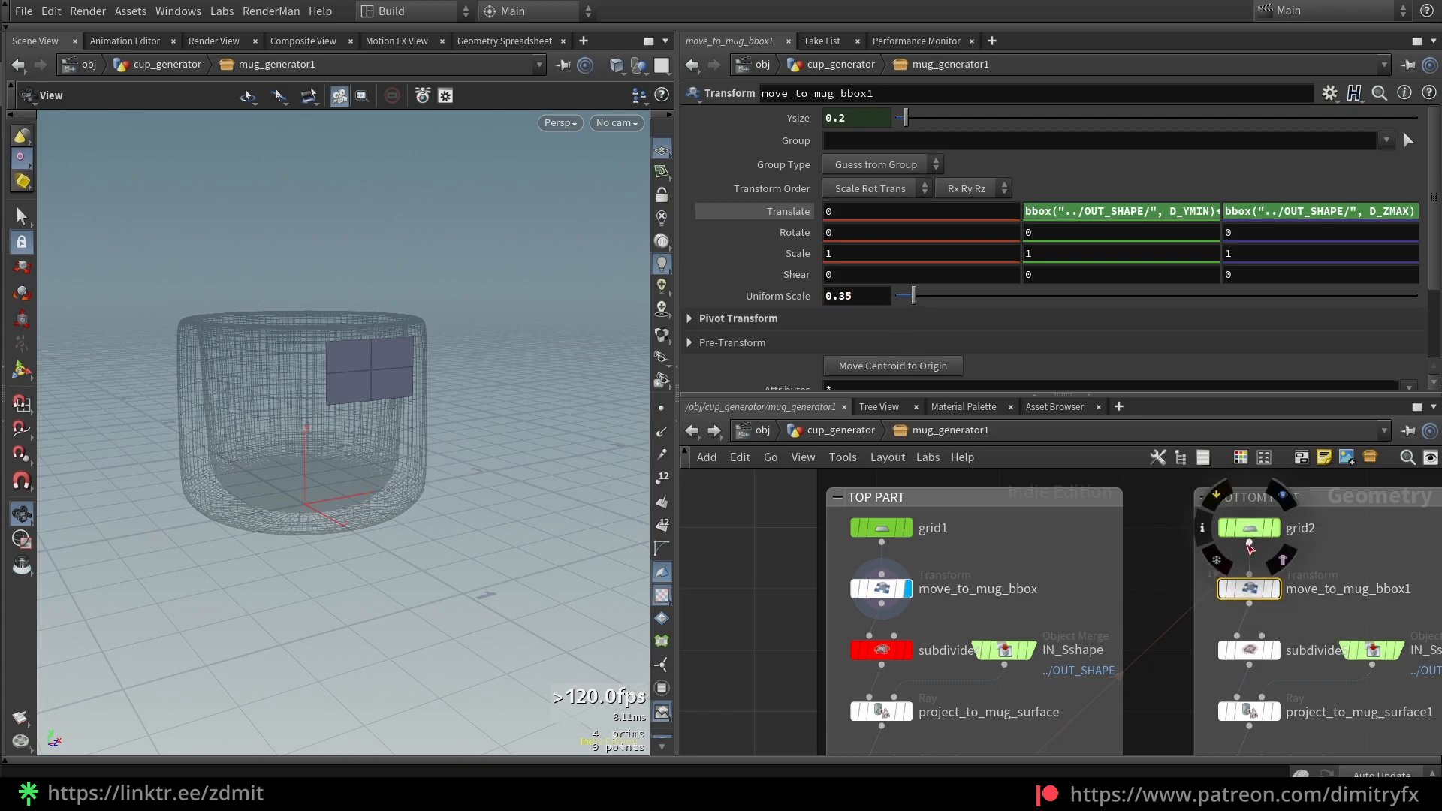
middle_click_drag(1344, 560, 1293, 544)
left_click(1160, 600)
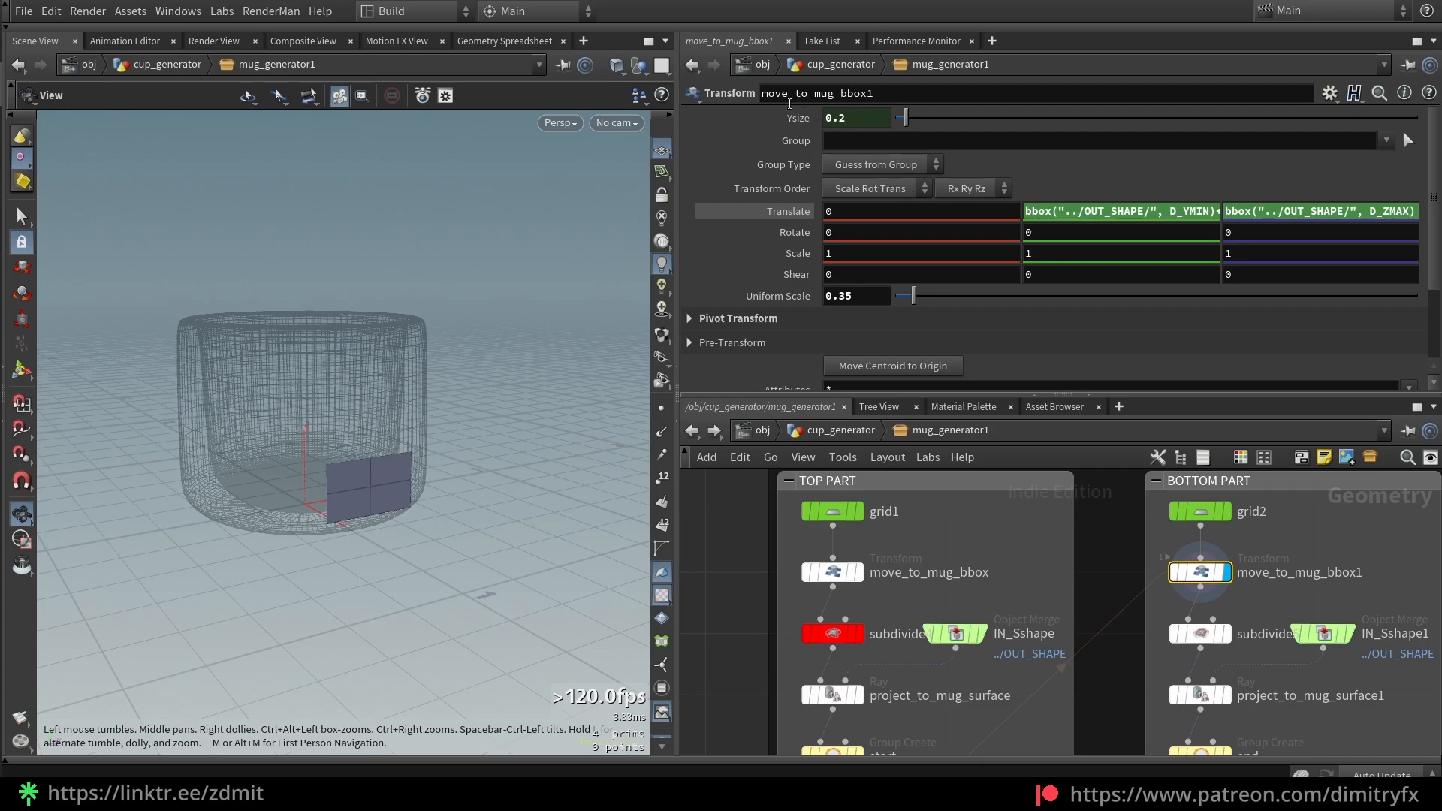
mouse_move(907, 118)
left_mouse_down()
mouse_move(924, 118)
mouse_move(906, 118)
left_mouse_up()
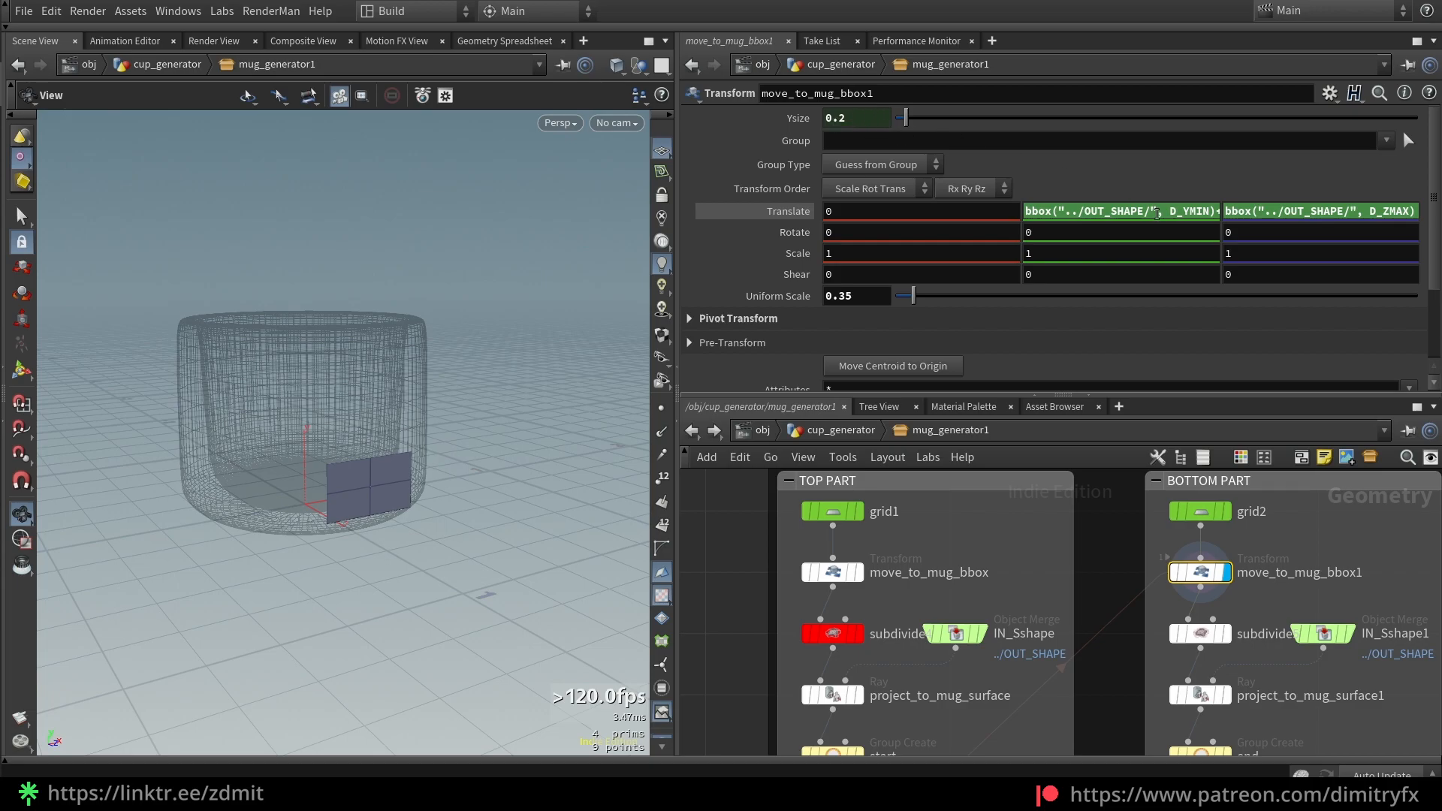
left_click(1176, 210)
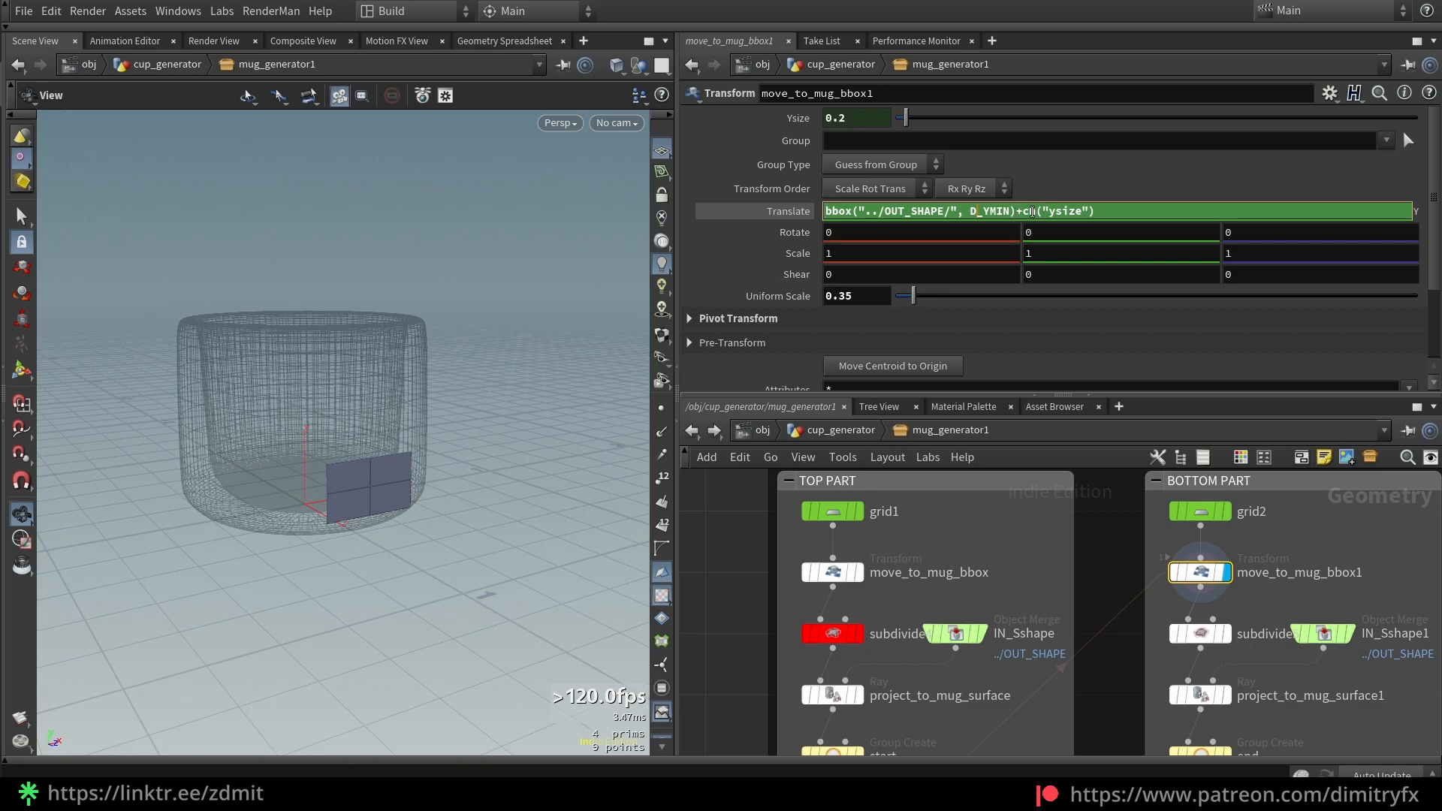
left_click_drag(1112, 210, 1026, 213)
left_click(1019, 214)
left_click(908, 120)
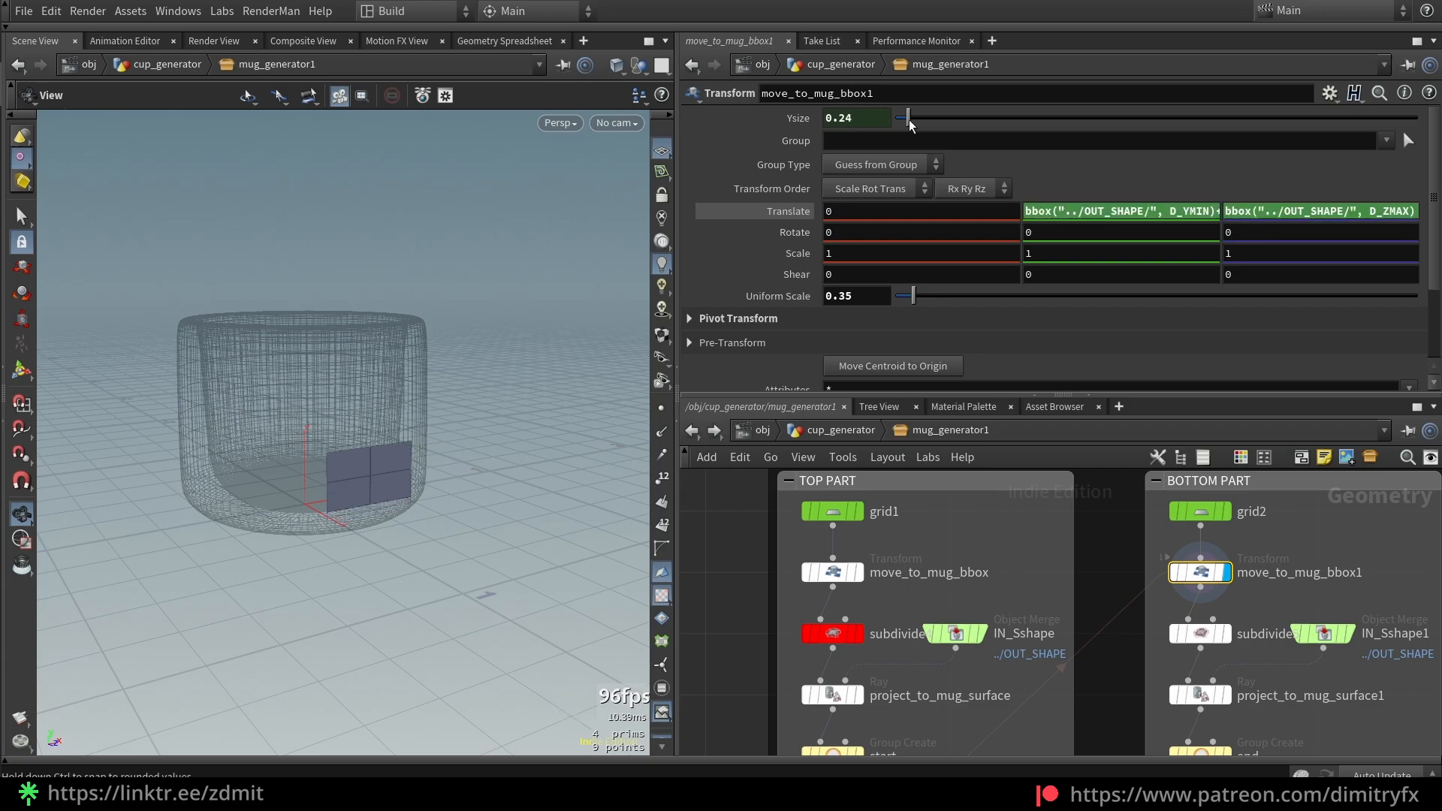
double_click(1029, 210)
left_click(808, 207)
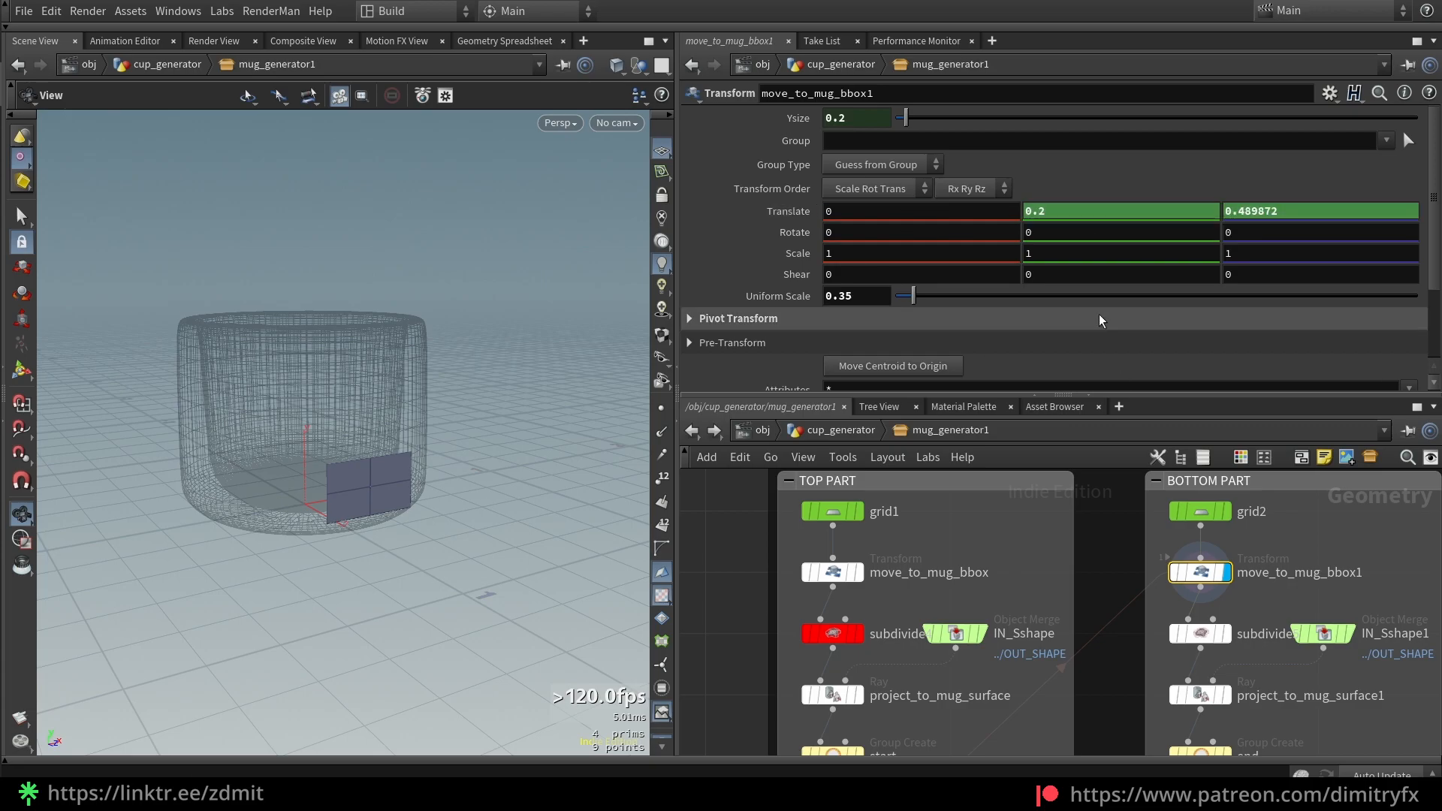
left_click(789, 211)
middle_click_drag(1132, 606, 1143, 545)
left_click_drag(1345, 573, 1399, 566)
mouse_move(913, 125)
left_mouse_down()
mouse_move(926, 123)
mouse_move(907, 124)
left_mouse_up()
scroll(1077, 590, "down", 4)
middle_click_drag(1076, 638, 1074, 609)
scroll(1070, 601, "up", 3)
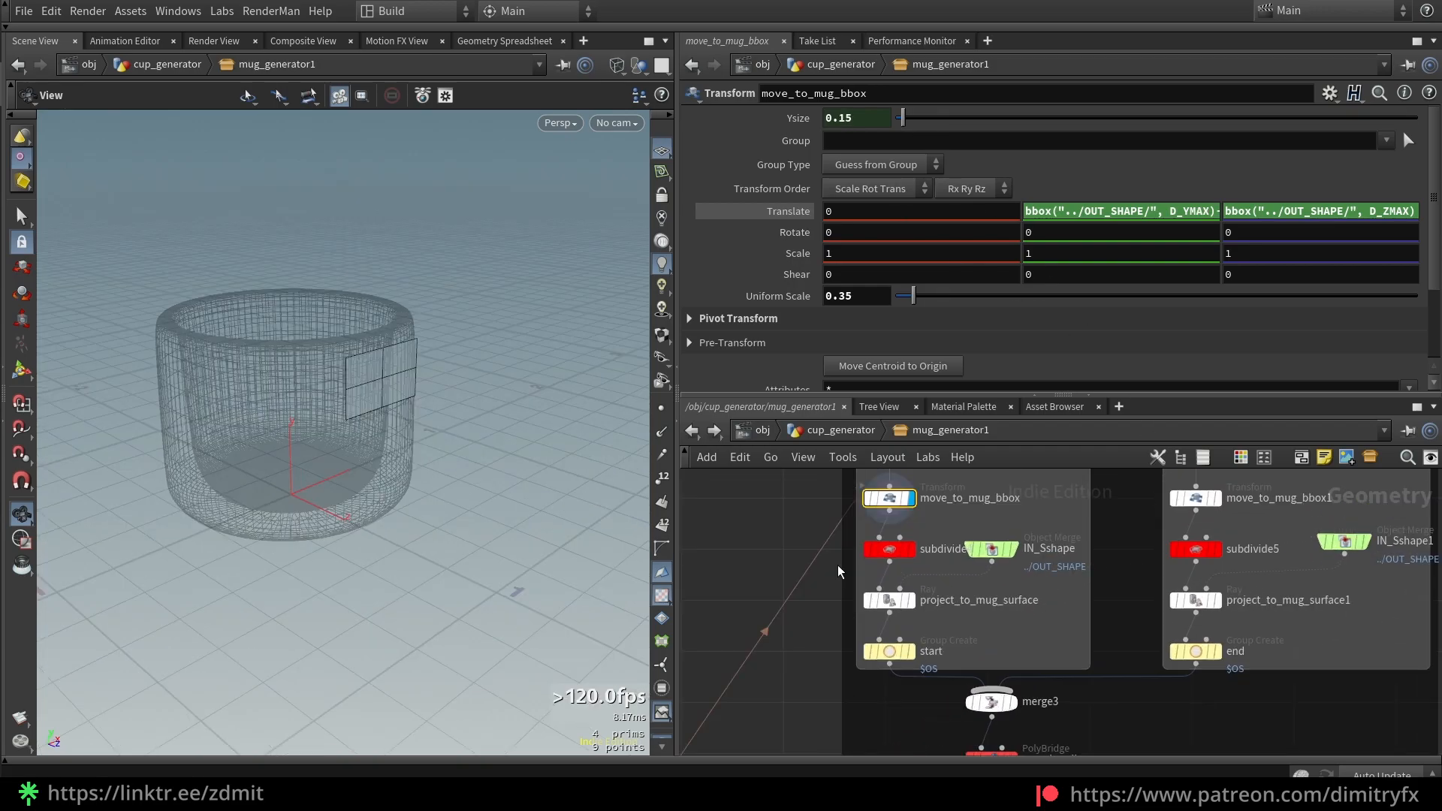
Display subdivide4 and rename IN_Sshape to IN_Shape
left_click(911, 549)
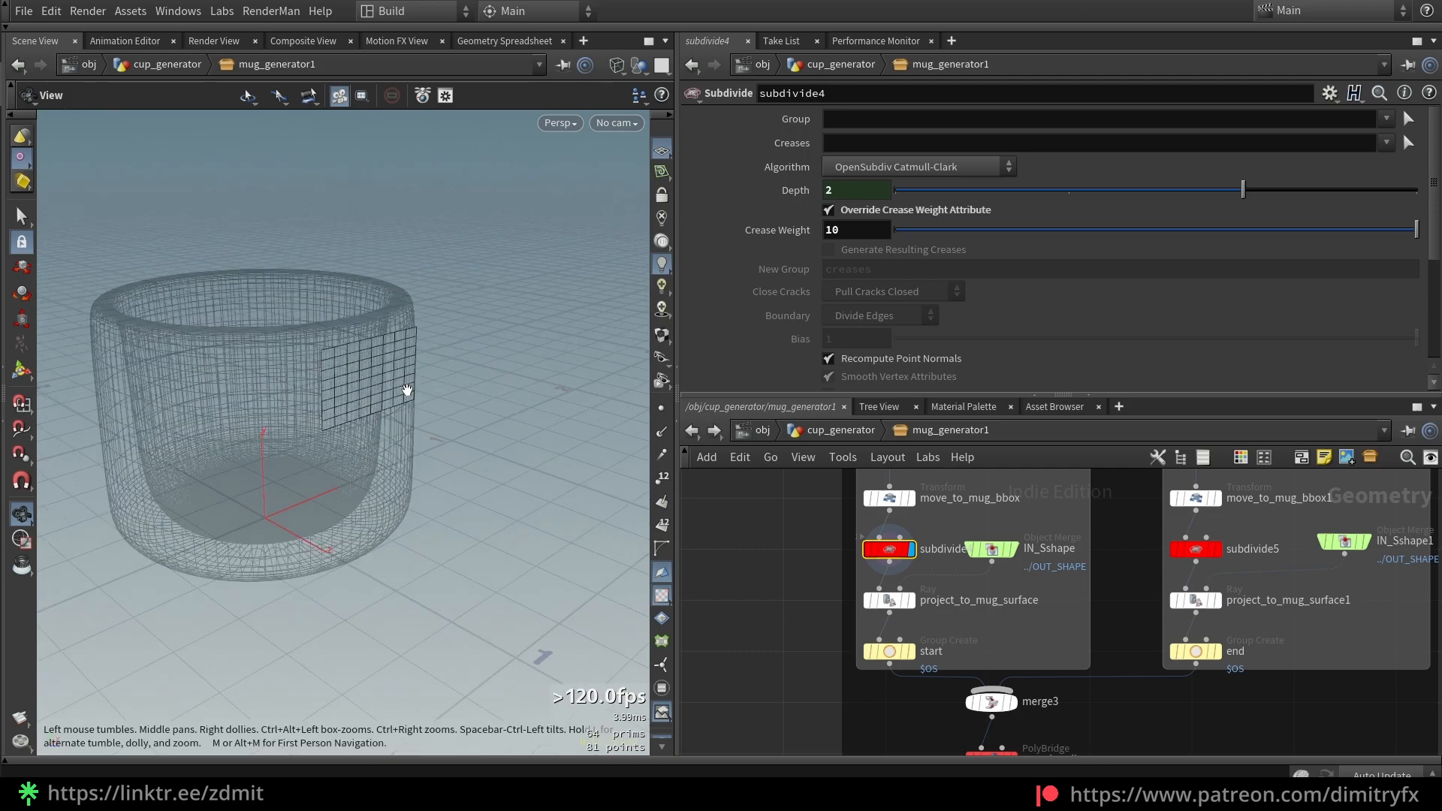
scroll(1052, 586, "up", 1)
double_click(1050, 543)
key("Right")
key("BackSpace")
key("Return")
Rename IN_Sshape1 to IN_Shape1
scroll(1217, 593, "down", 1)
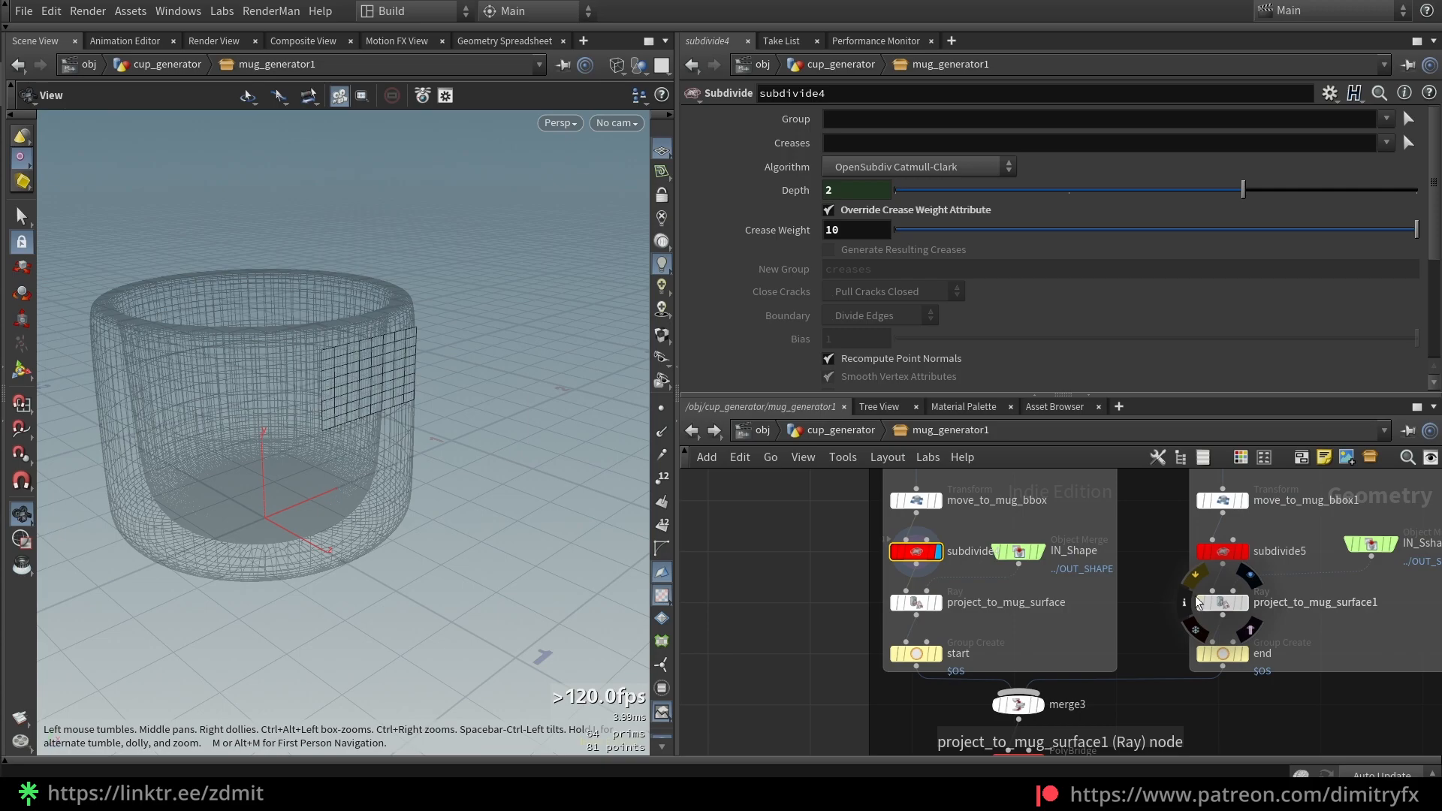
middle_click_drag(1117, 594, 1075, 598)
scroll(1417, 550, "up", 2)
left_click(1375, 552)
key("BackSpace")
key("BackSpace")
key("Return")
left_click(1360, 552)
type("S")
key("Return")
scroll(916, 650, "down", 2)
middle_click_drag(905, 653, 1015, 602)
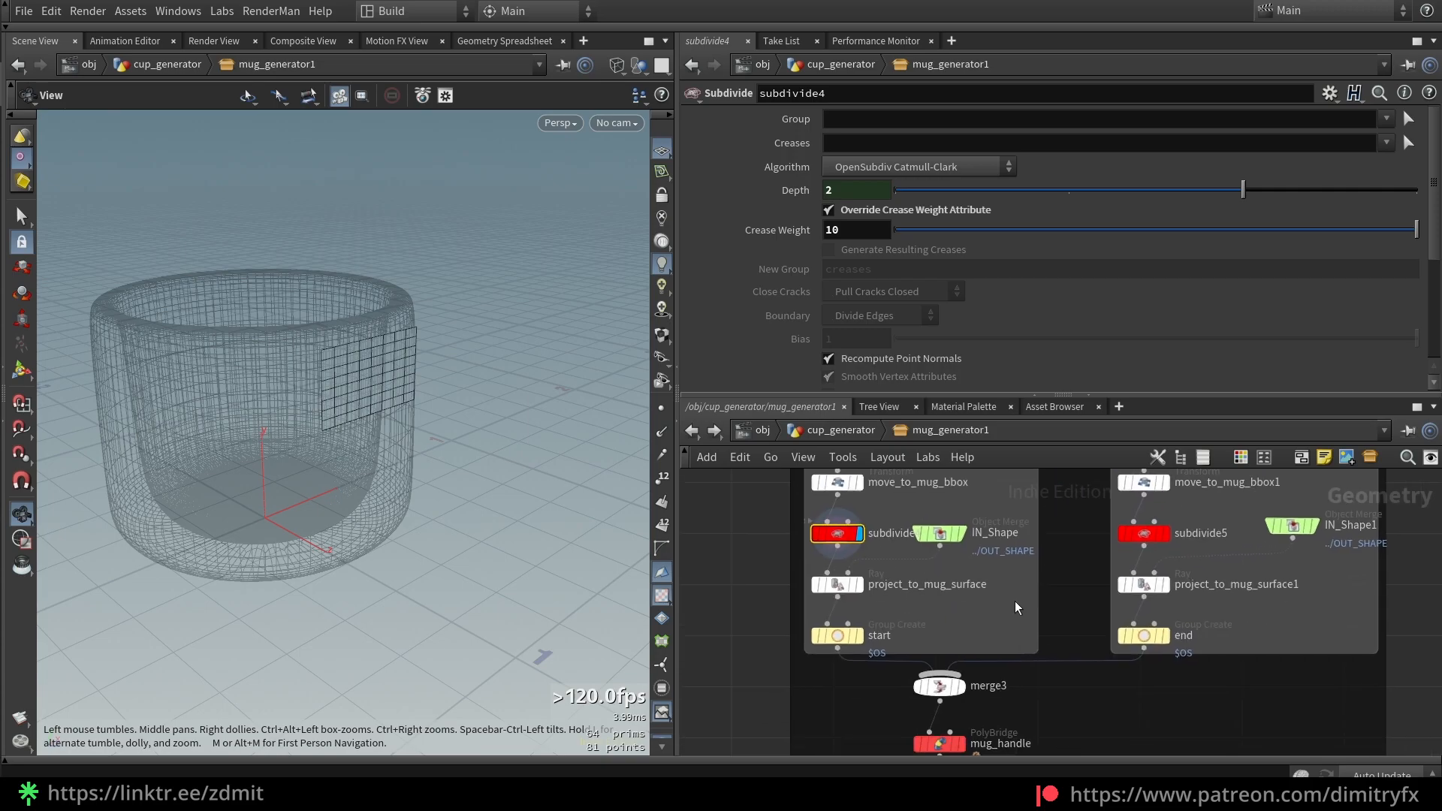
scroll(912, 604, "up", 2)
scroll(894, 610, "down", 1)
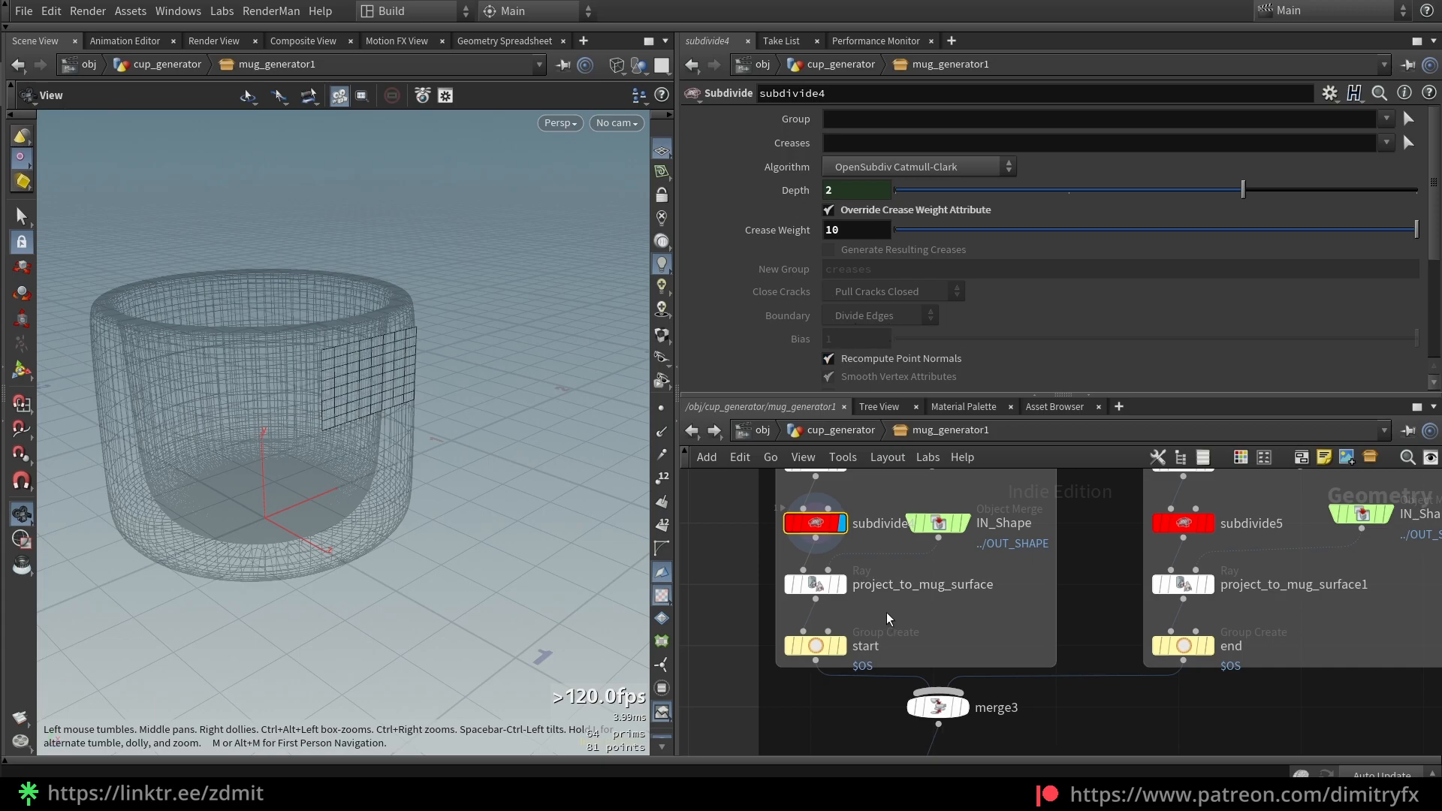
Display project_to_mug_surface and inspect the grid on the mug wall, toggling guide geometry
left_click(816, 585)
left_click(841, 584)
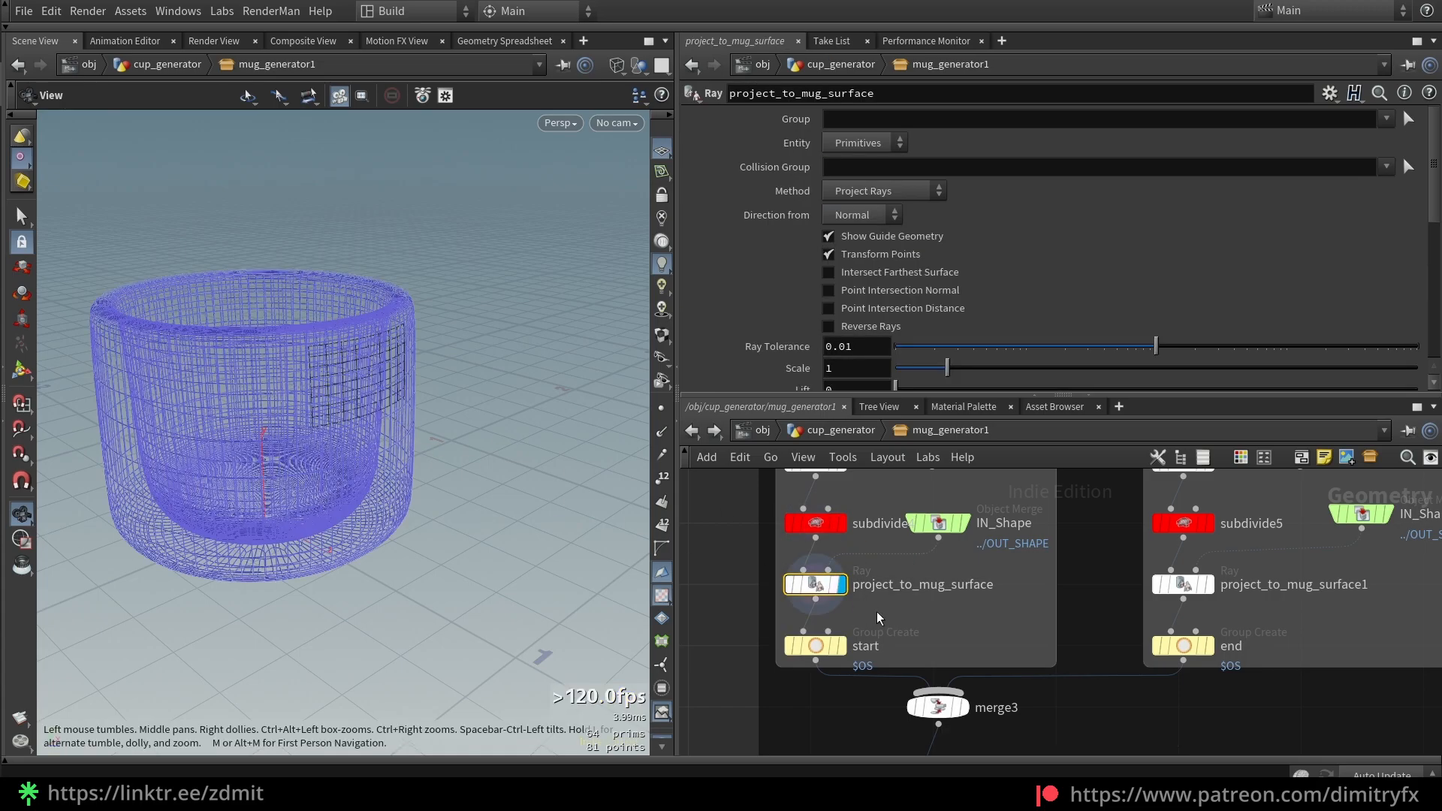
left_click_drag(469, 385, 441, 399)
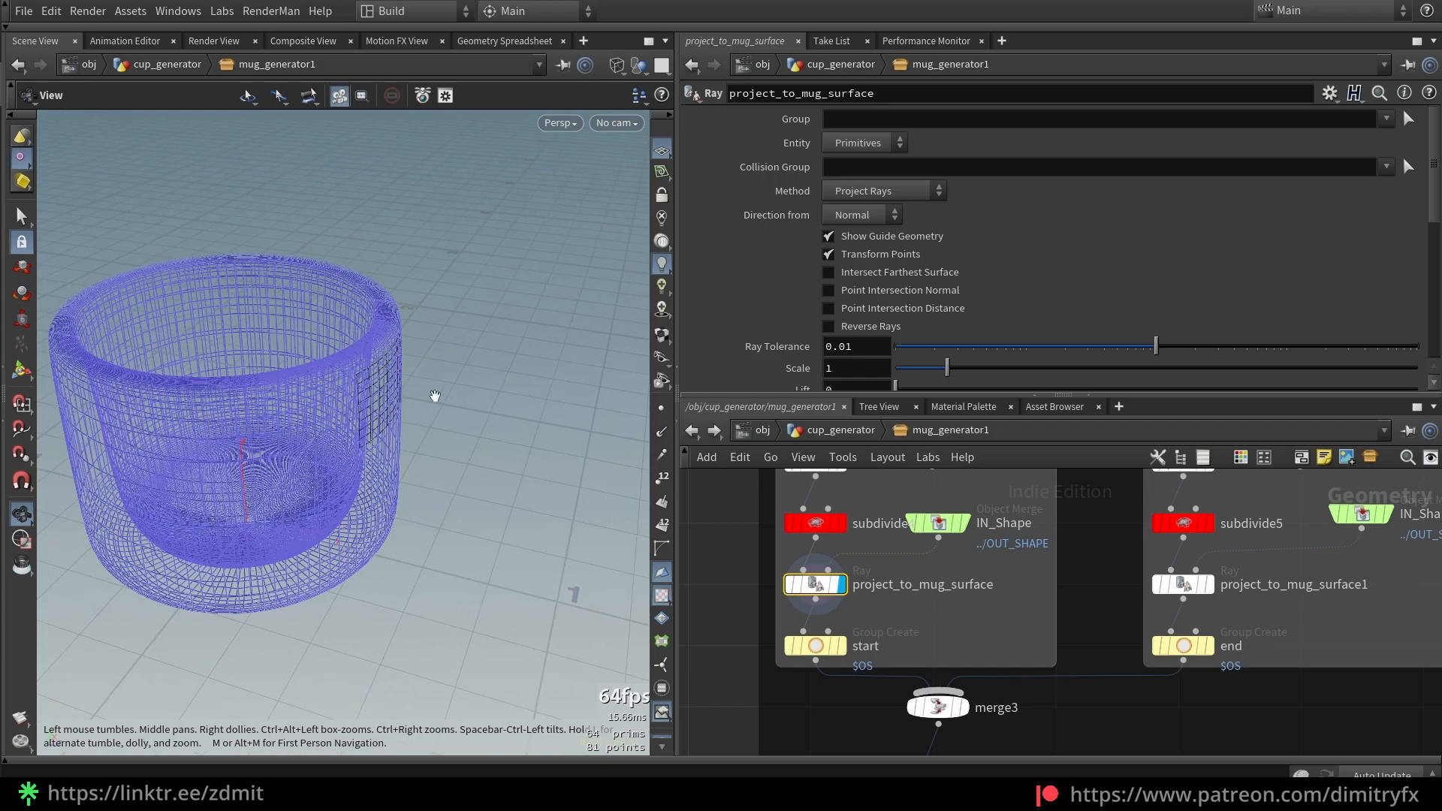
scroll(417, 384, "up", 3)
left_click_drag(368, 354, 428, 328)
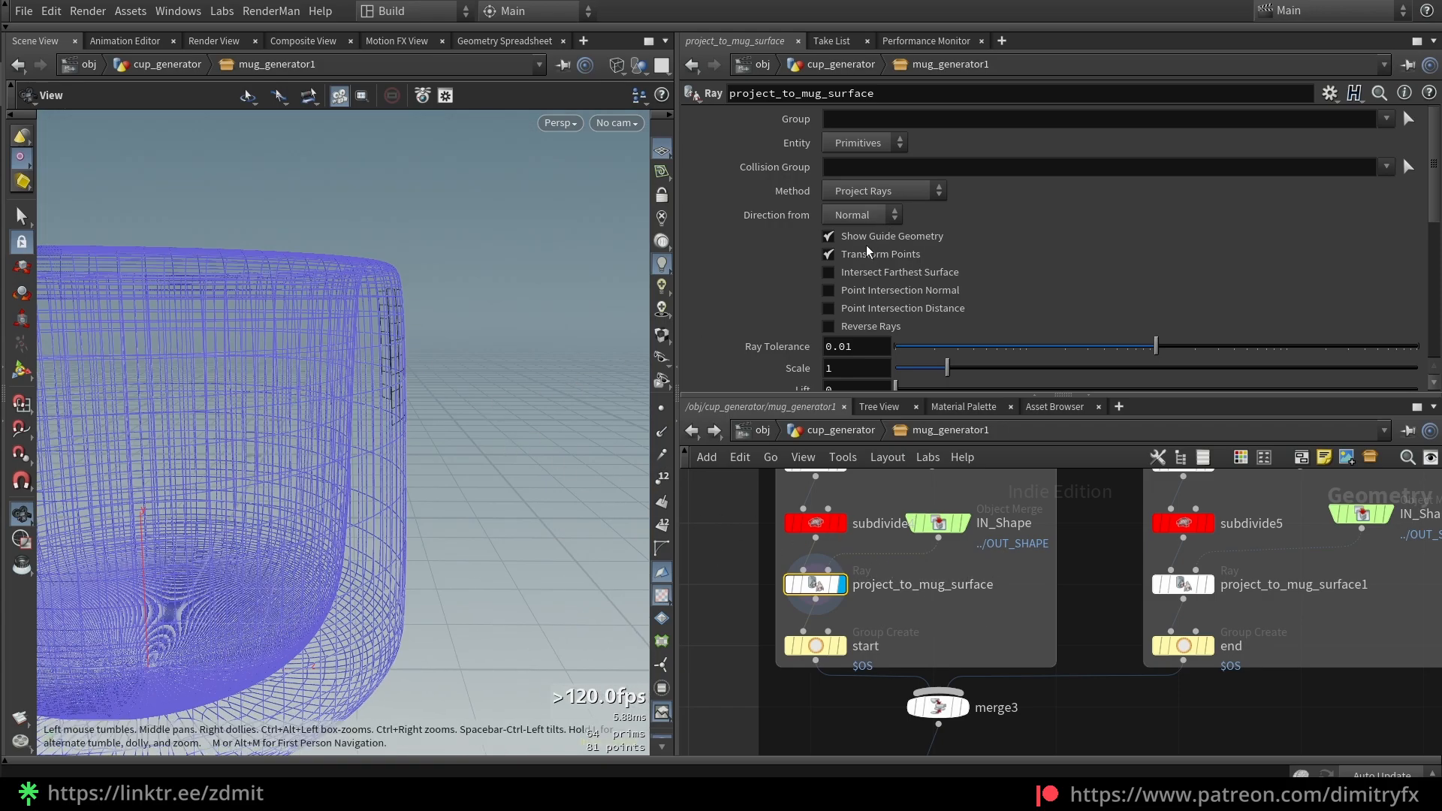
left_click(828, 236)
left_click(829, 236)
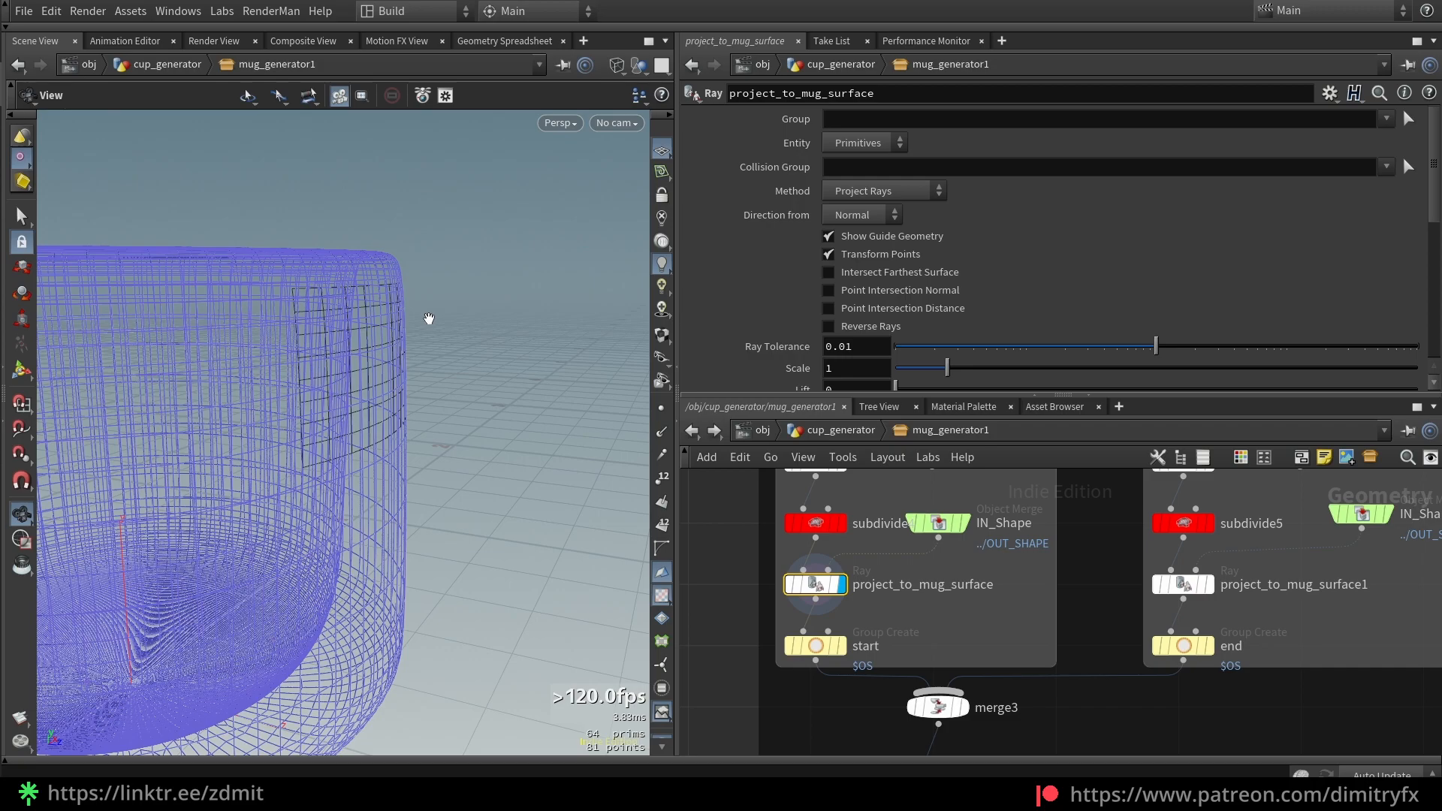
Lower subdivide4's Depth to coarsen the top handle patch
left_click(831, 524)
left_click(920, 193)
left_click_drag(467, 425, 383, 450)
Hide project_to_mug_surface's guide wireframe, inspect the mug wall, and settle subdivide4's Depth at 1
left_click(834, 583)
left_click(917, 240)
left_click_drag(389, 321, 422, 191)
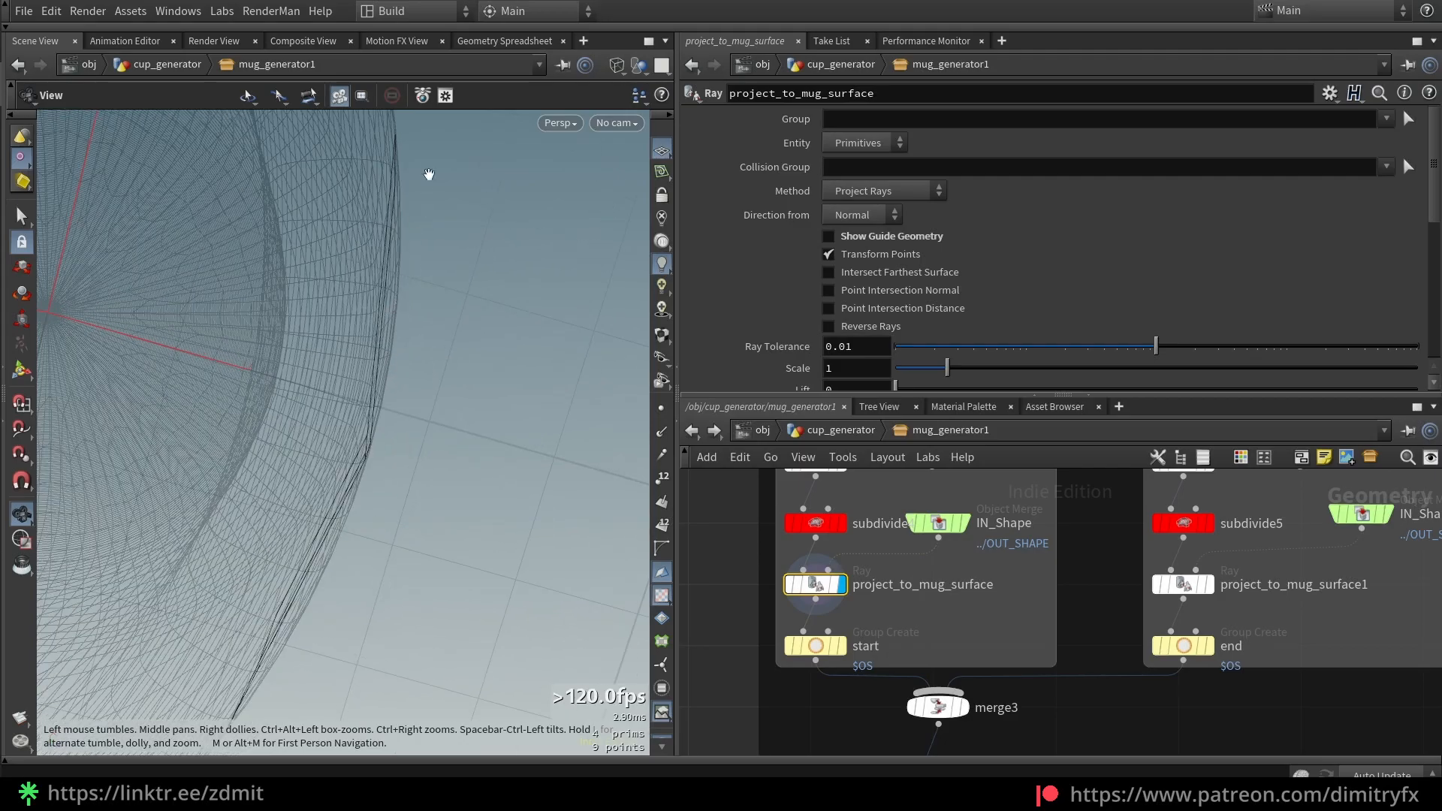
left_click_drag(378, 270, 435, 216)
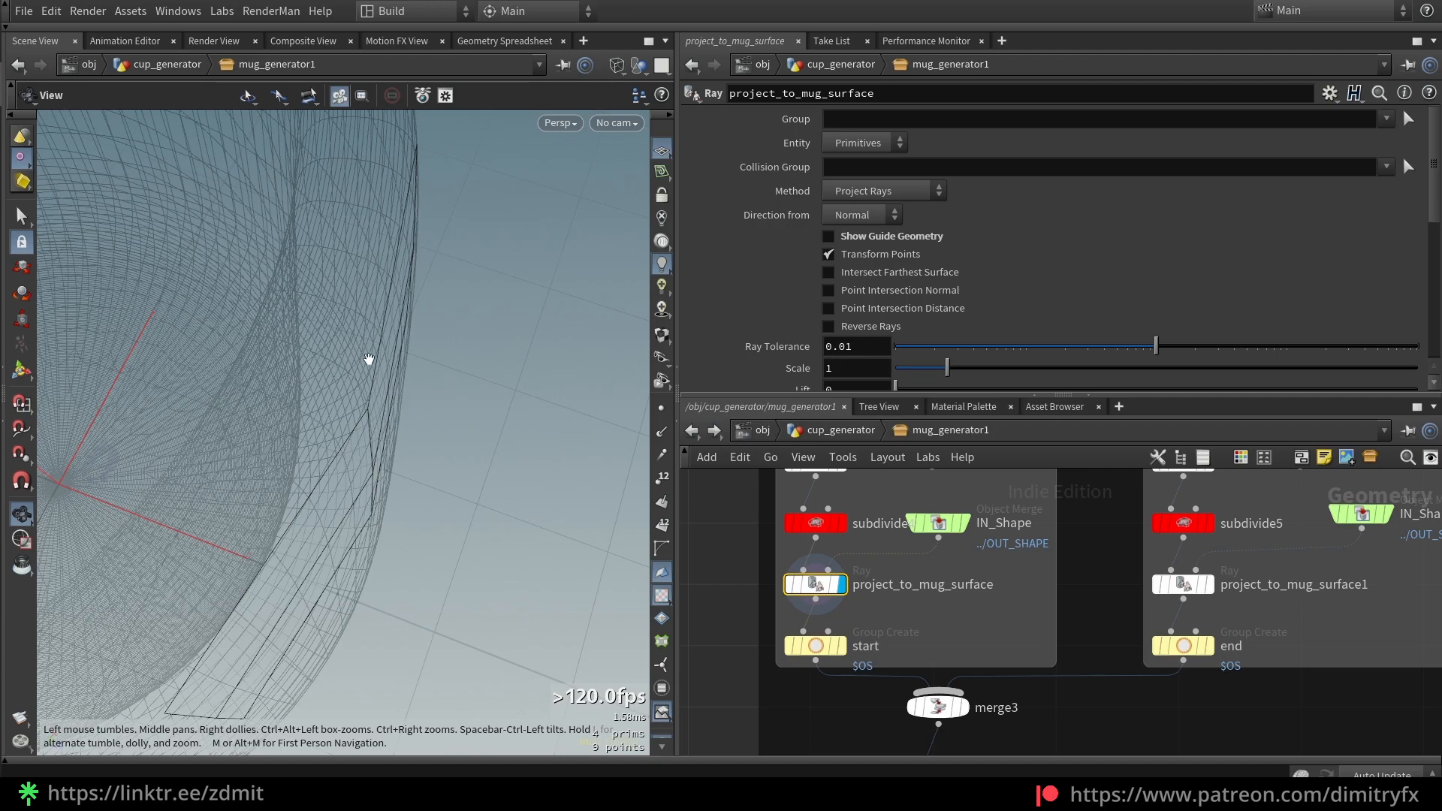
left_click_drag(431, 148, 377, 343)
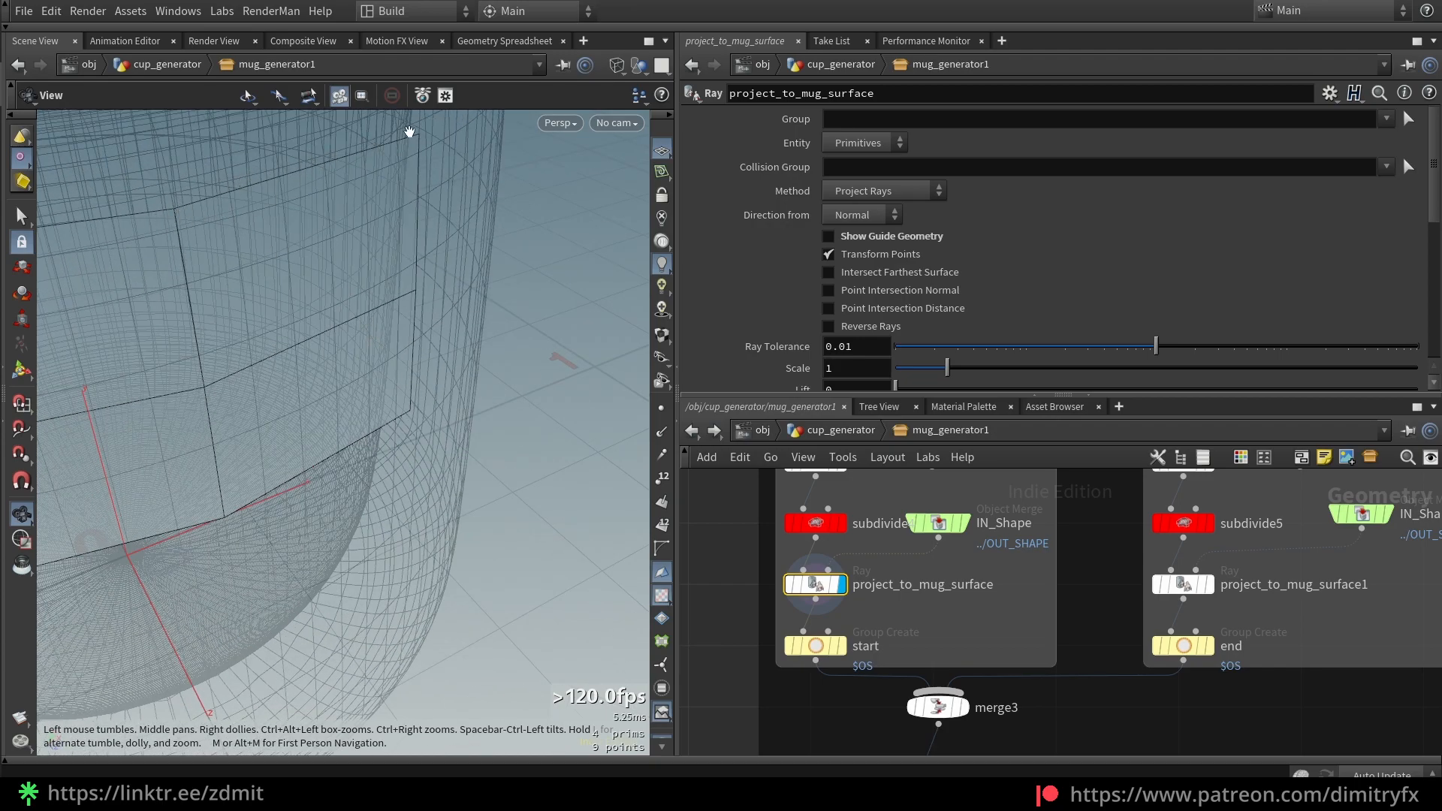
left_click_drag(167, 440, 413, 345)
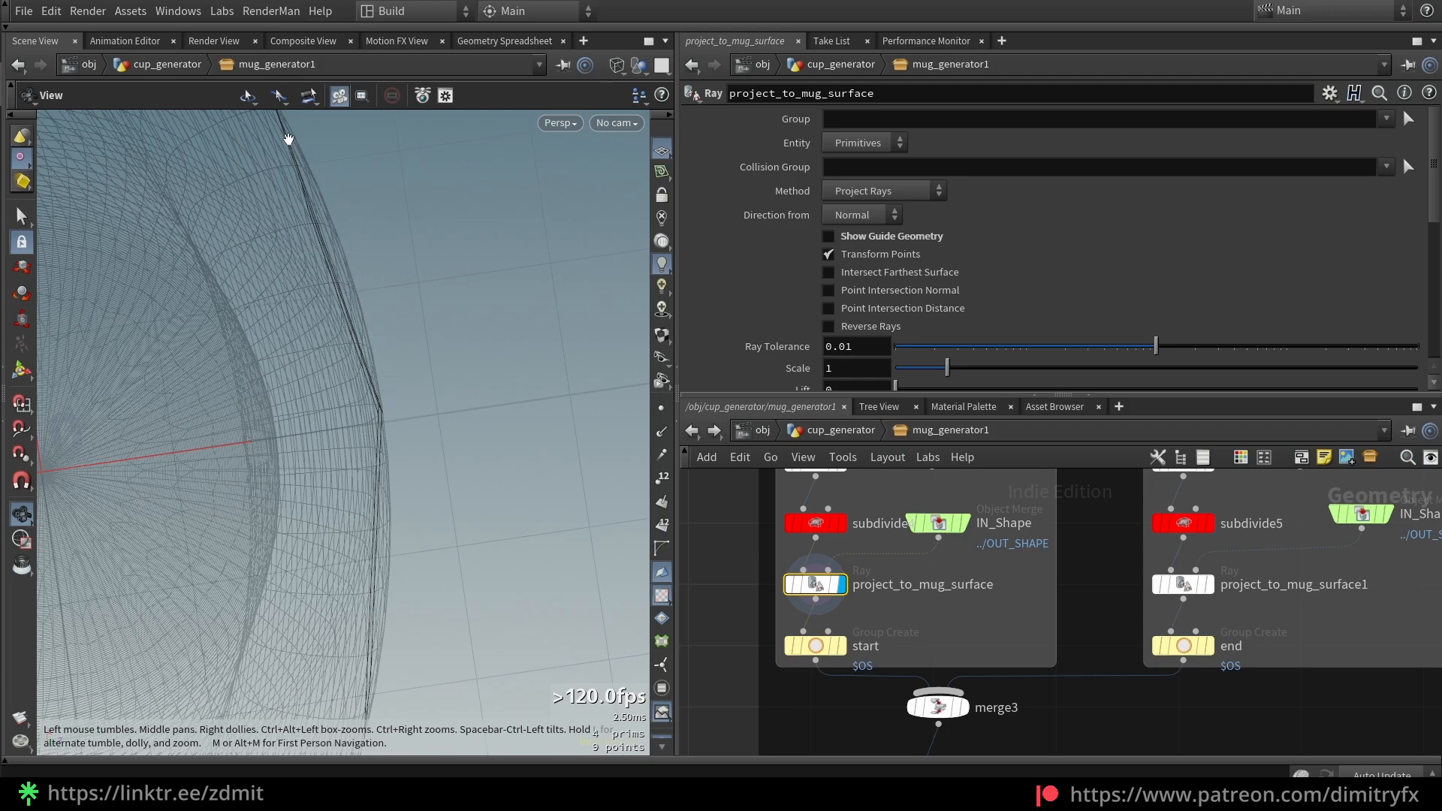
left_click(816, 524)
left_click_drag(936, 198, 1073, 182)
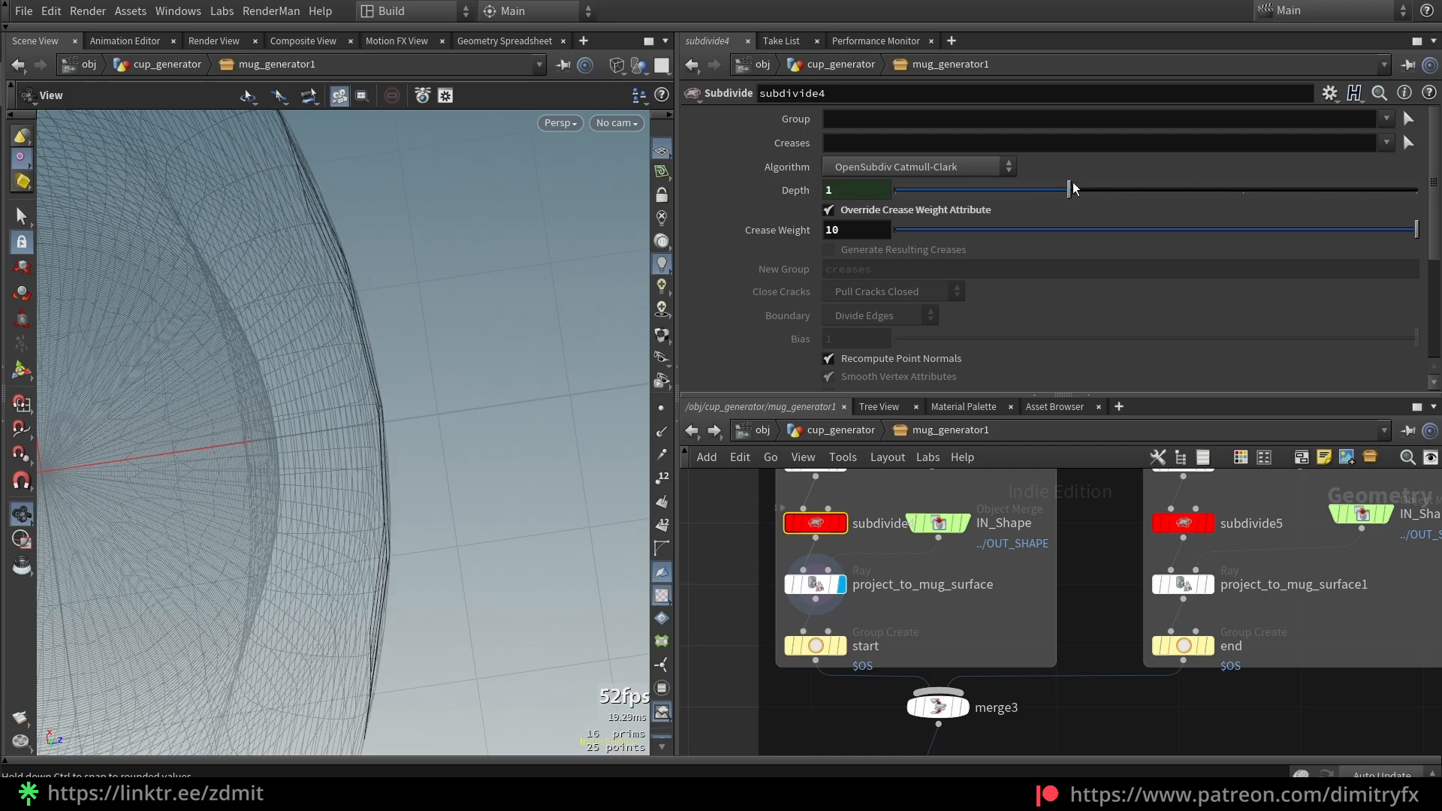
Re-enable Show Guide Geometry on project_to_mug_surface, leaving Method on Project Rays
left_click_drag(478, 338, 441, 214)
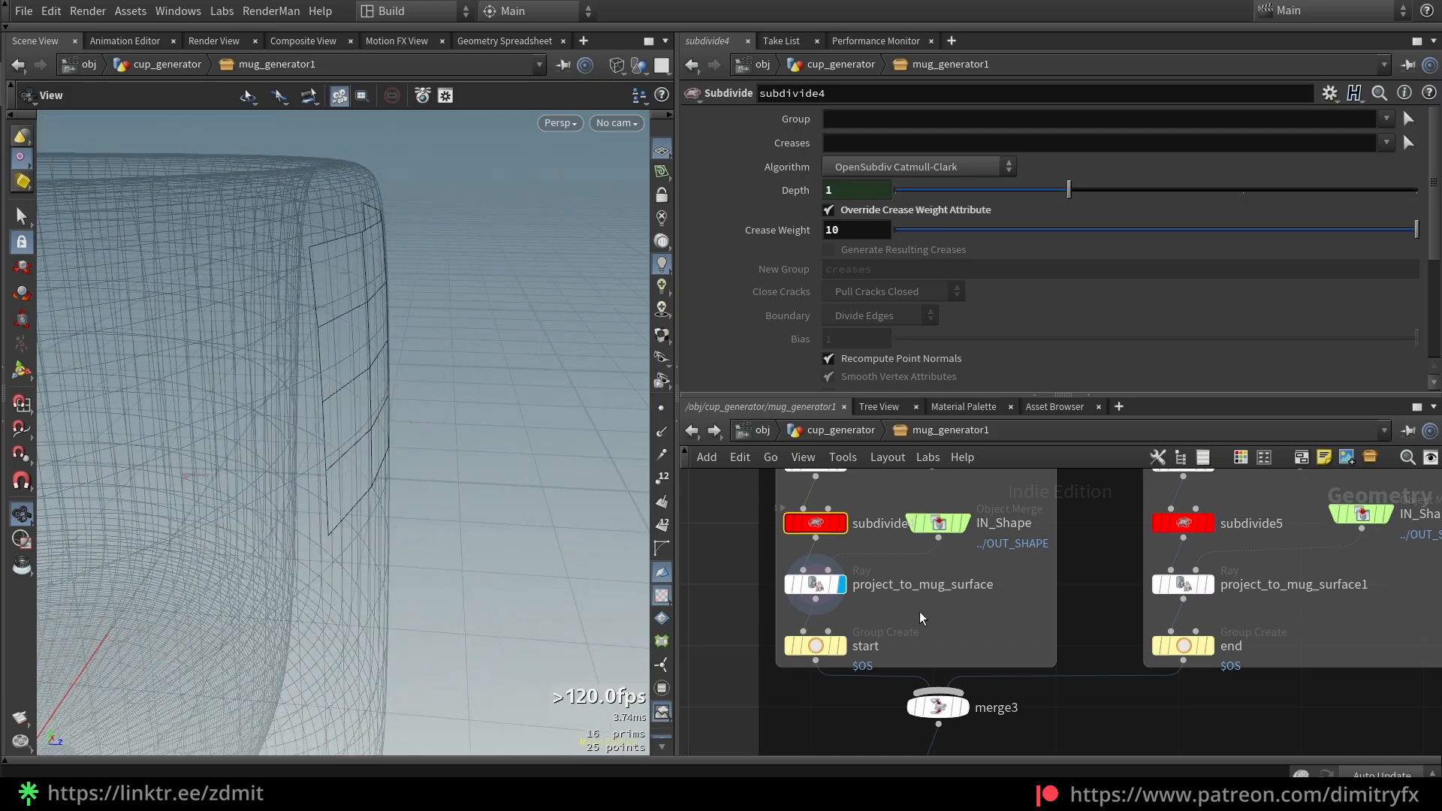
left_click(818, 584)
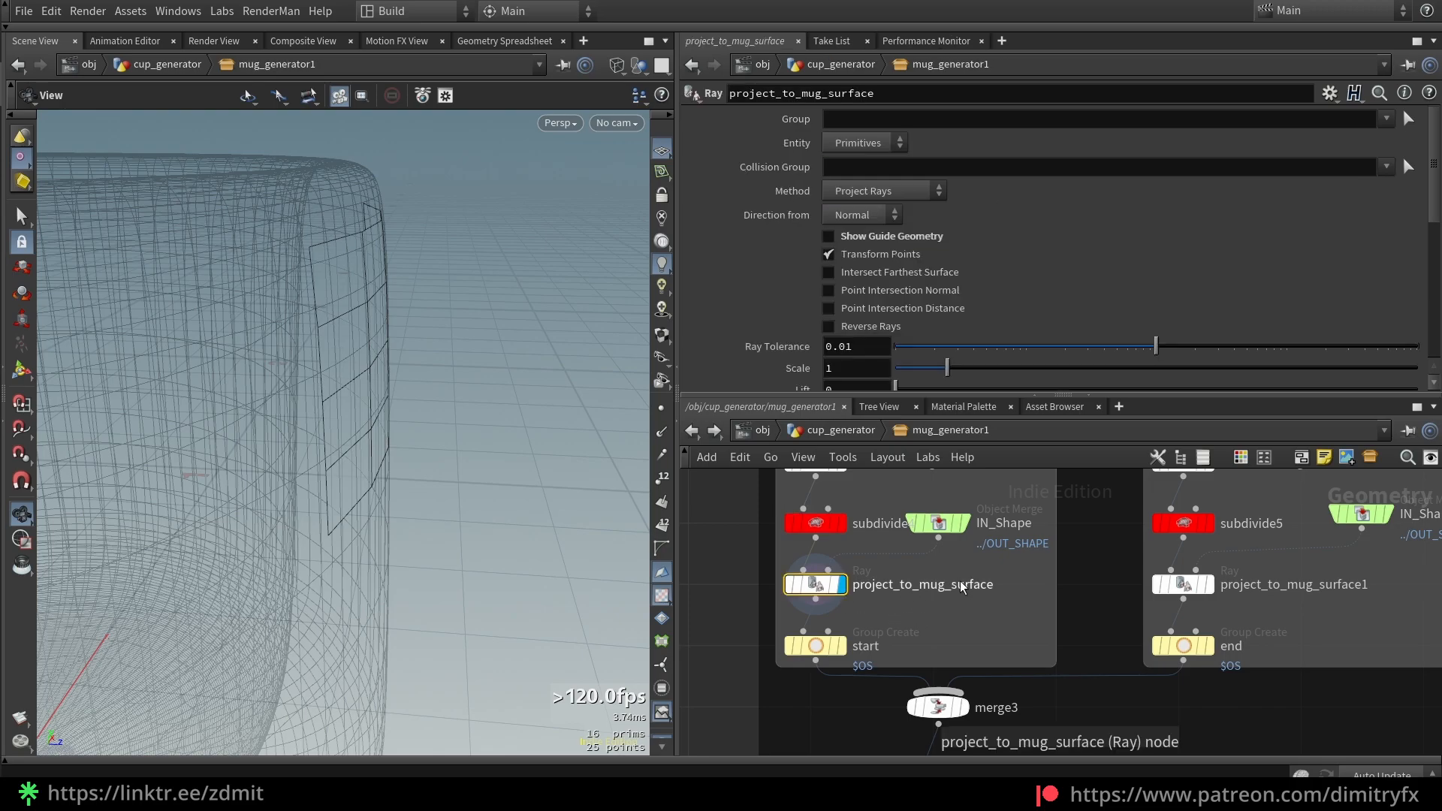
left_click_drag(492, 380, 505, 396)
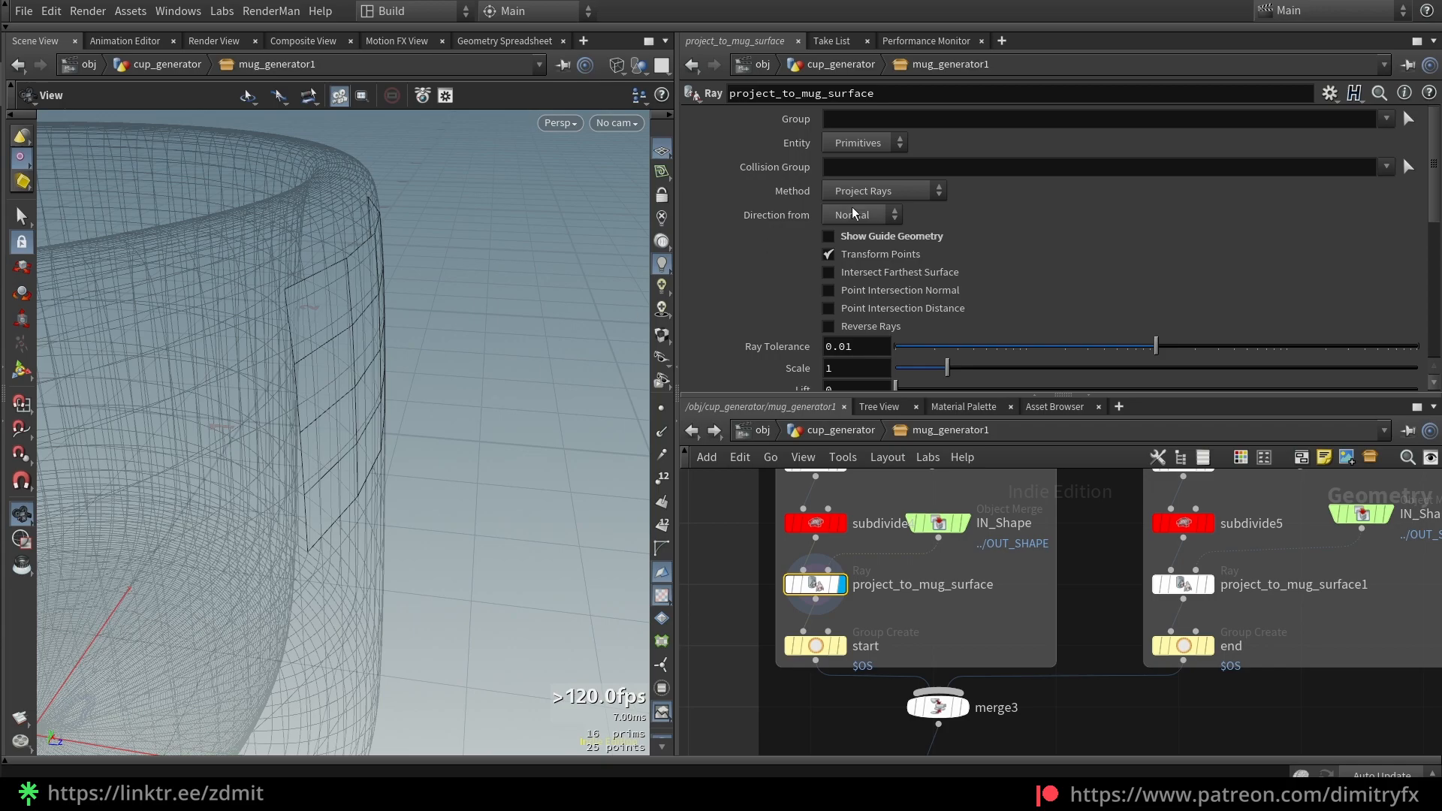
left_click(889, 190)
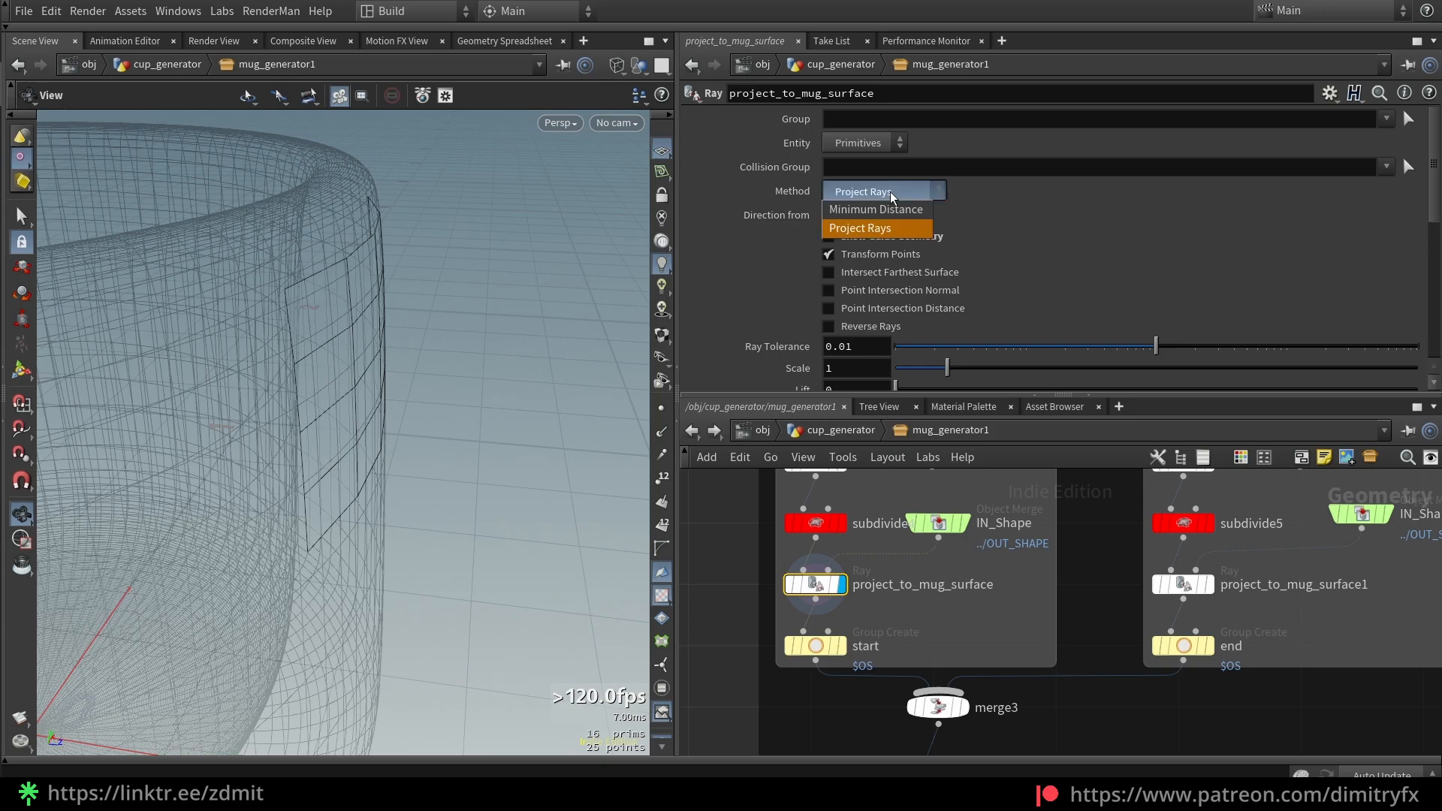
left_click(891, 191)
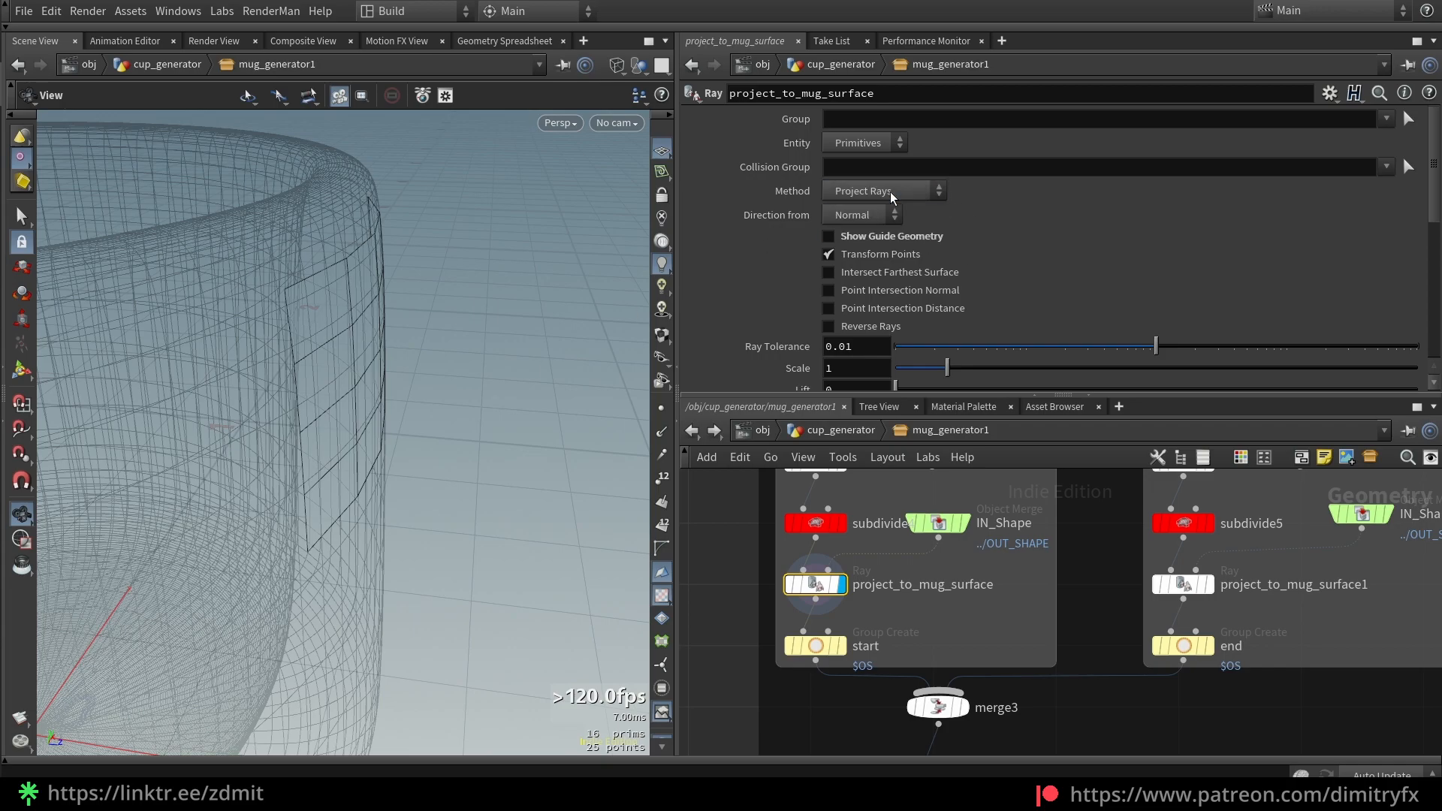
left_click(918, 237)
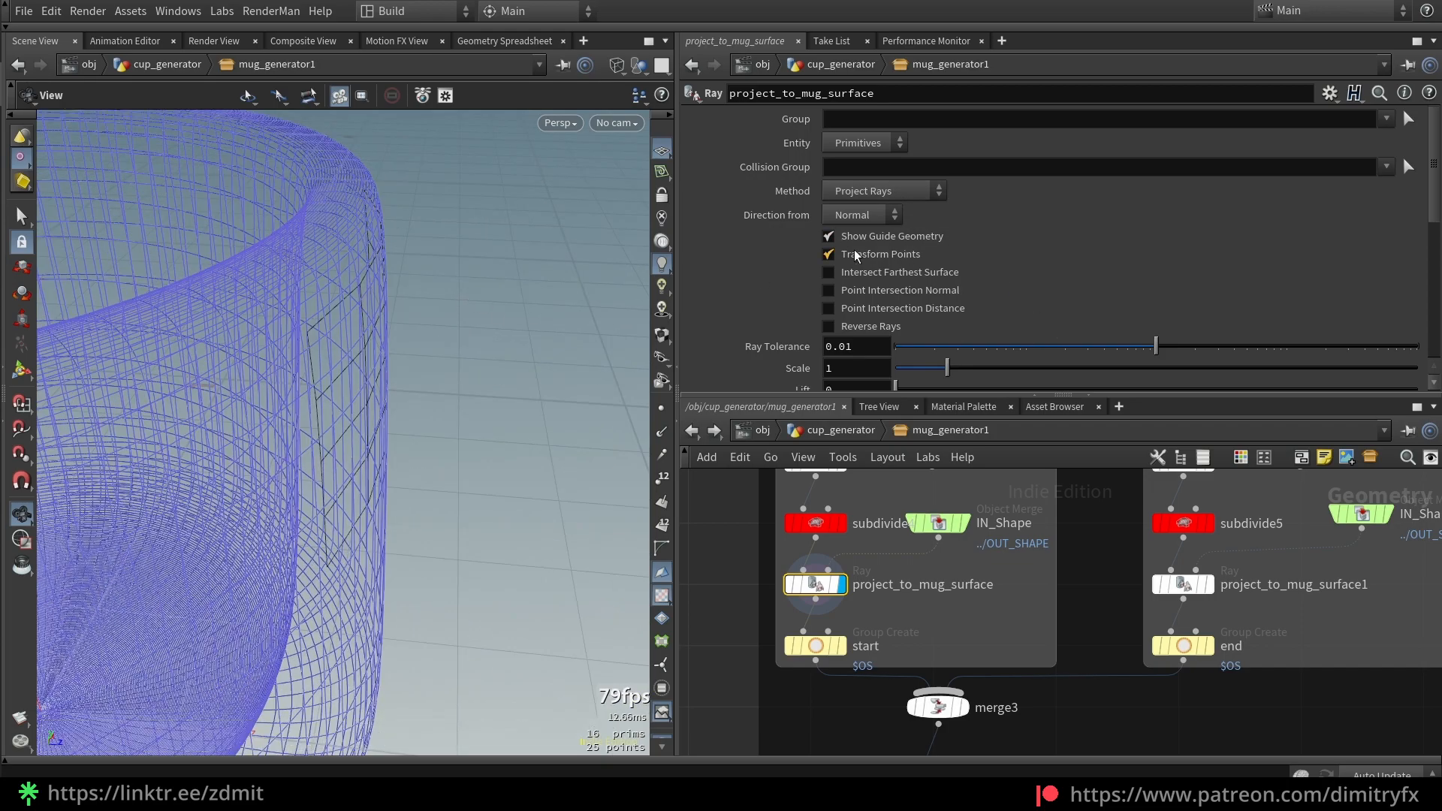
scroll(1088, 282, "down", 5)
scroll(1130, 312, "up", 7)
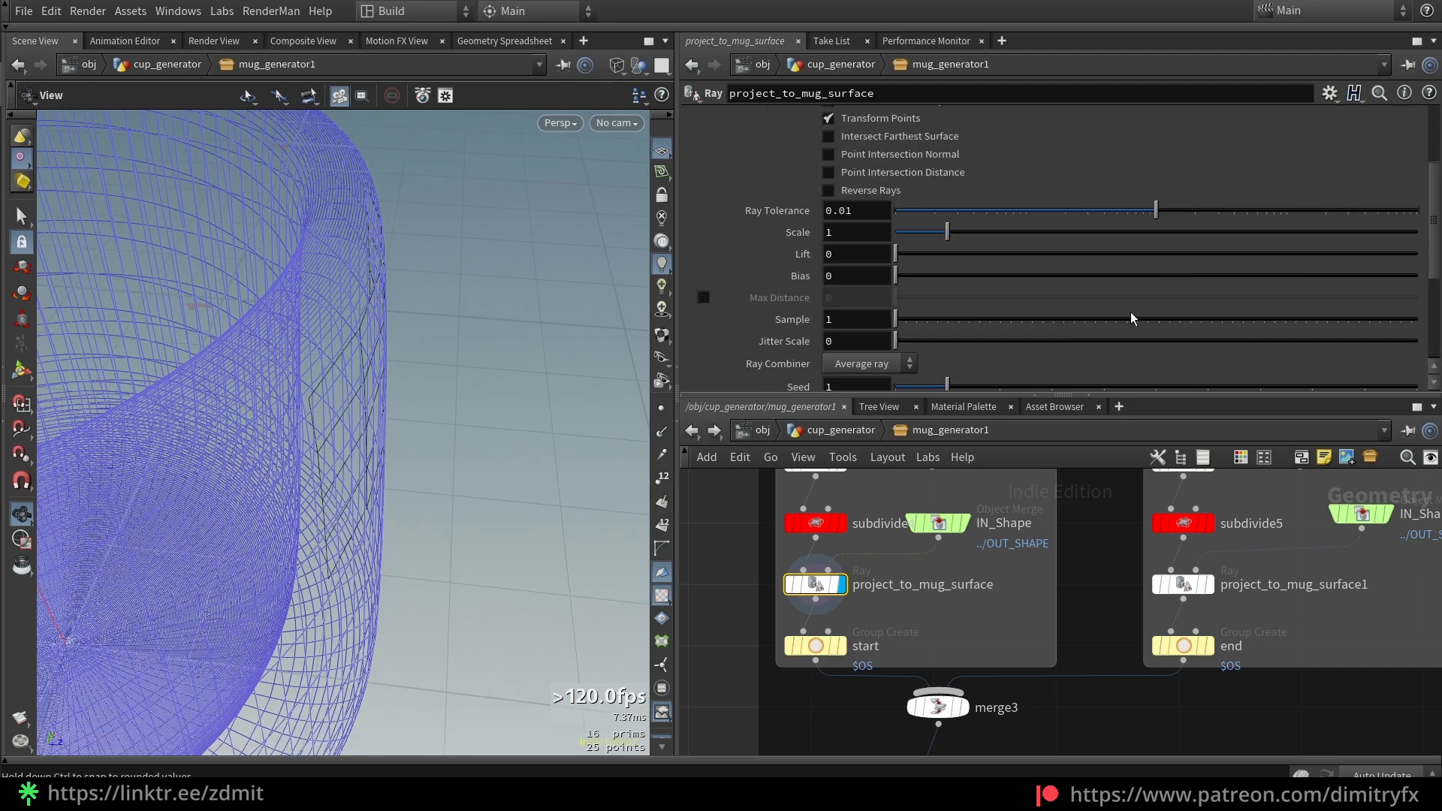
scroll(902, 575, "up", 3)
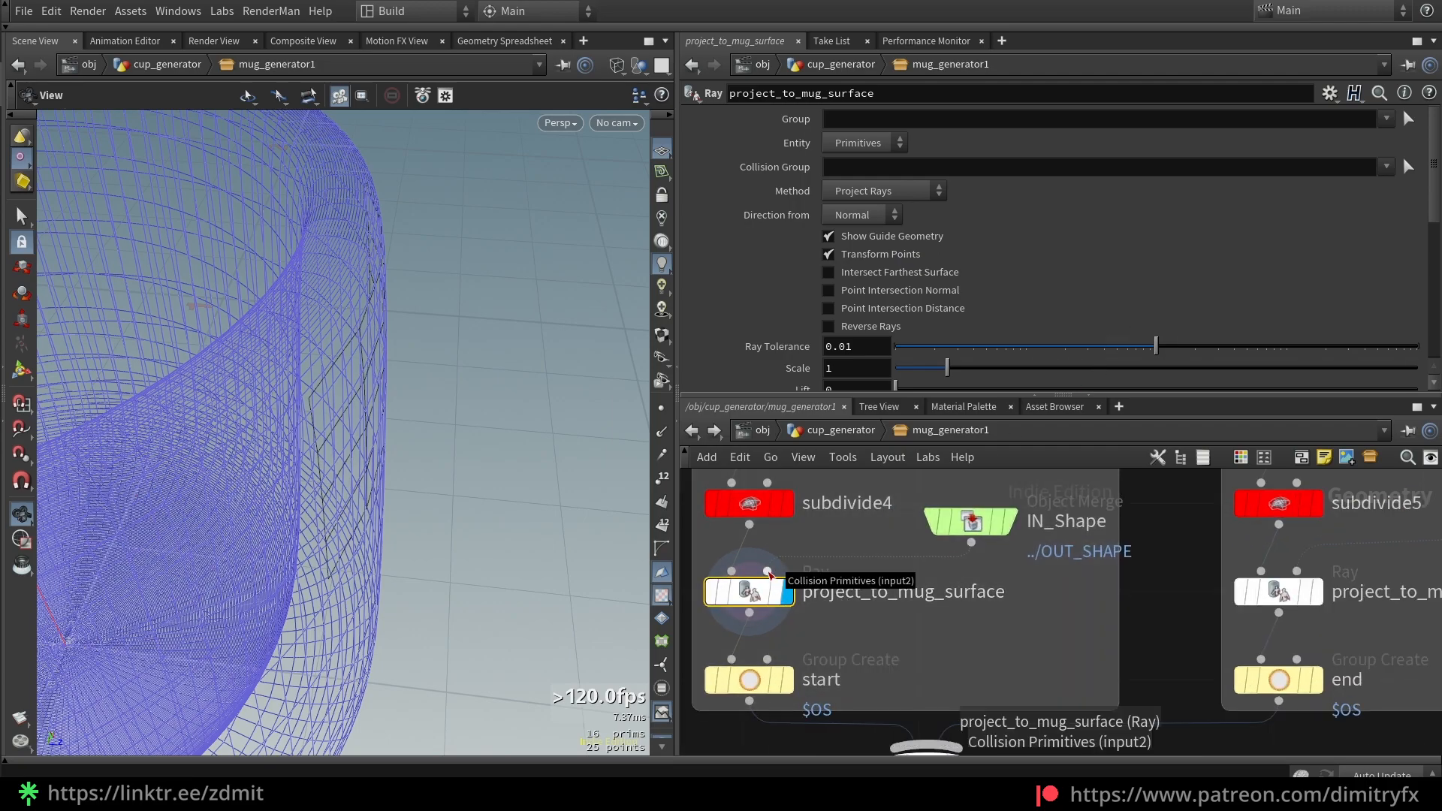
Check IN_Shape's referenced OUT_SHAPE path and locate the OUT_SHAPE node in the network
left_click(973, 522)
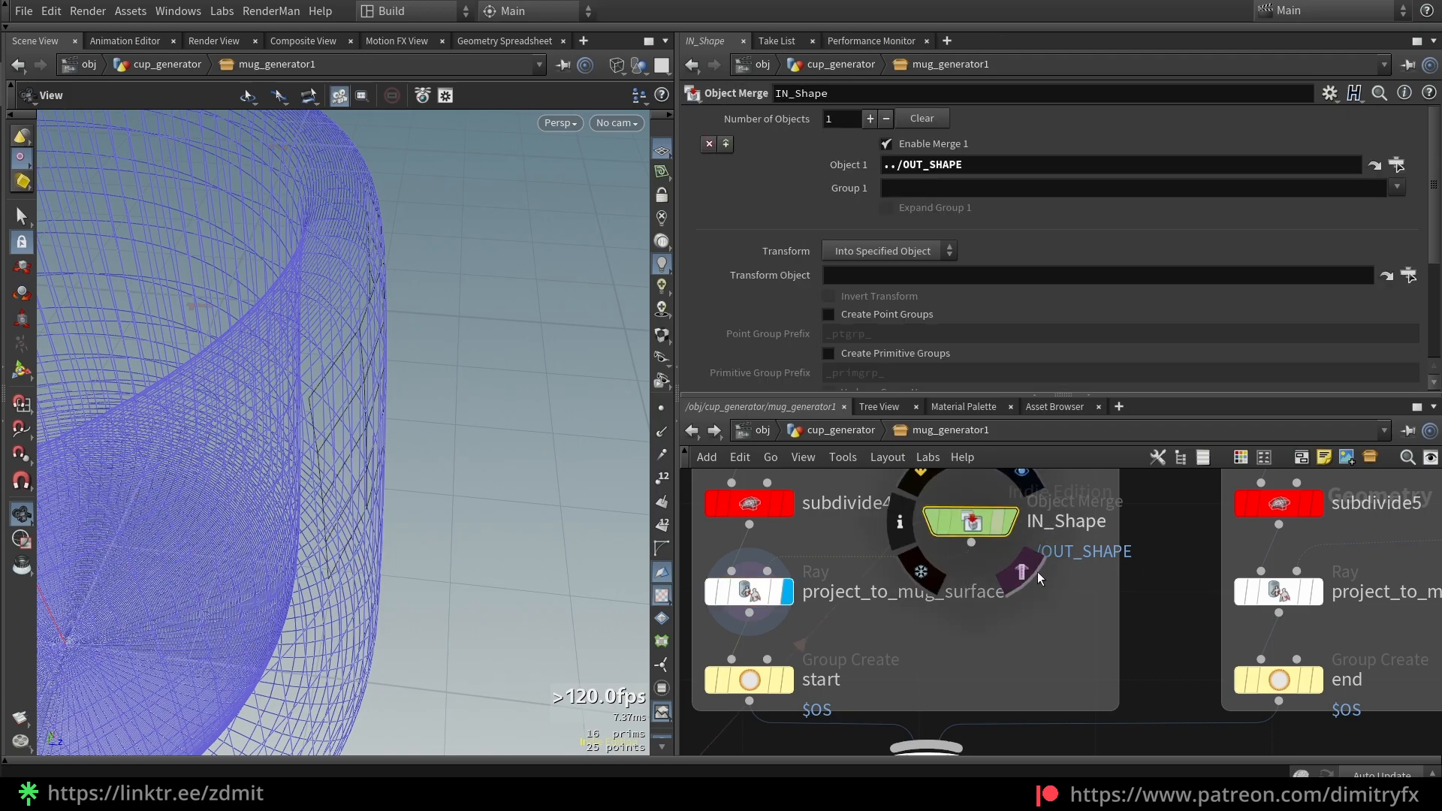
left_click_drag(896, 164, 991, 174)
left_click(990, 172)
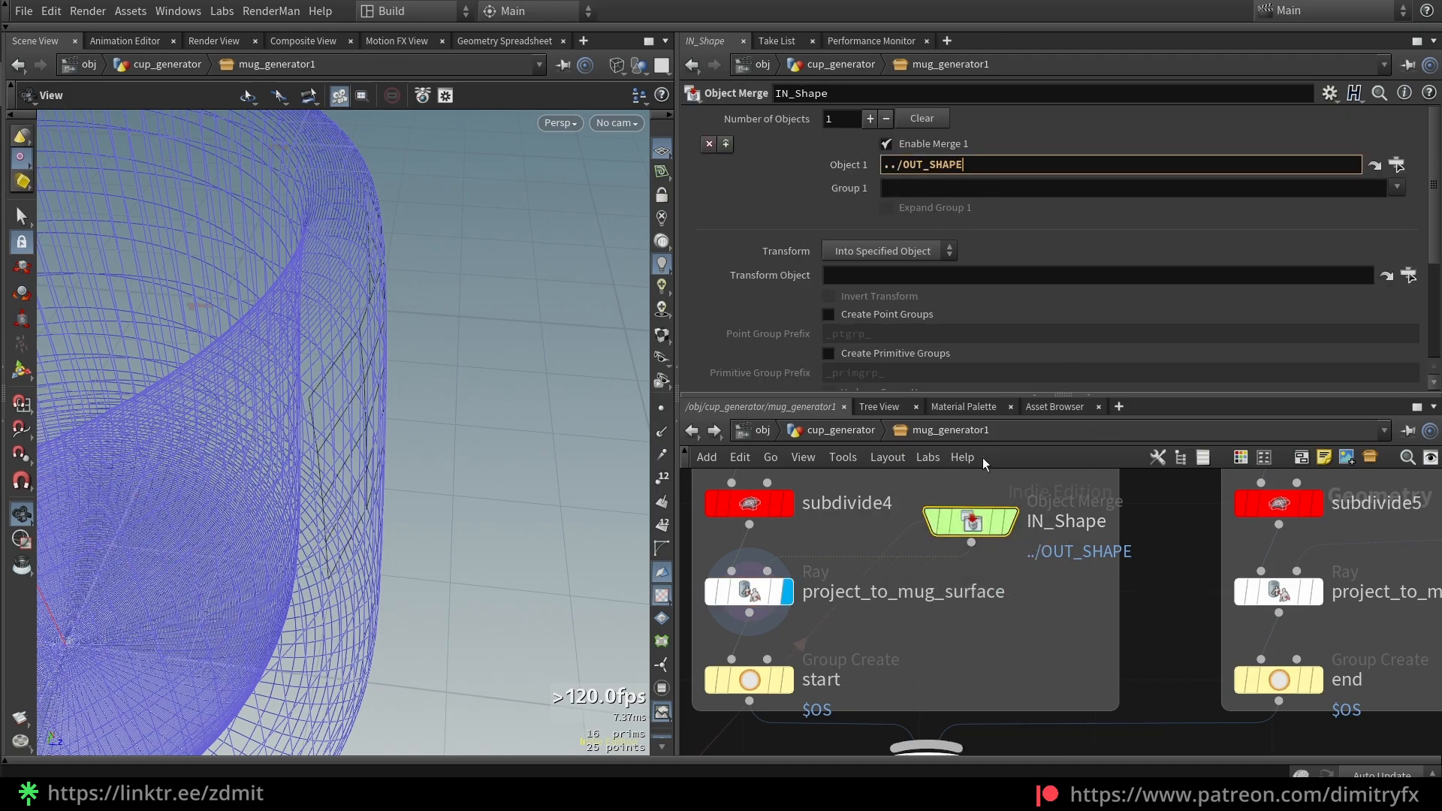
scroll(993, 563, "down", 7)
middle_click_drag(913, 744, 1233, 481)
scroll(926, 667, "up", 6)
middle_click_drag(1089, 547, 825, 704)
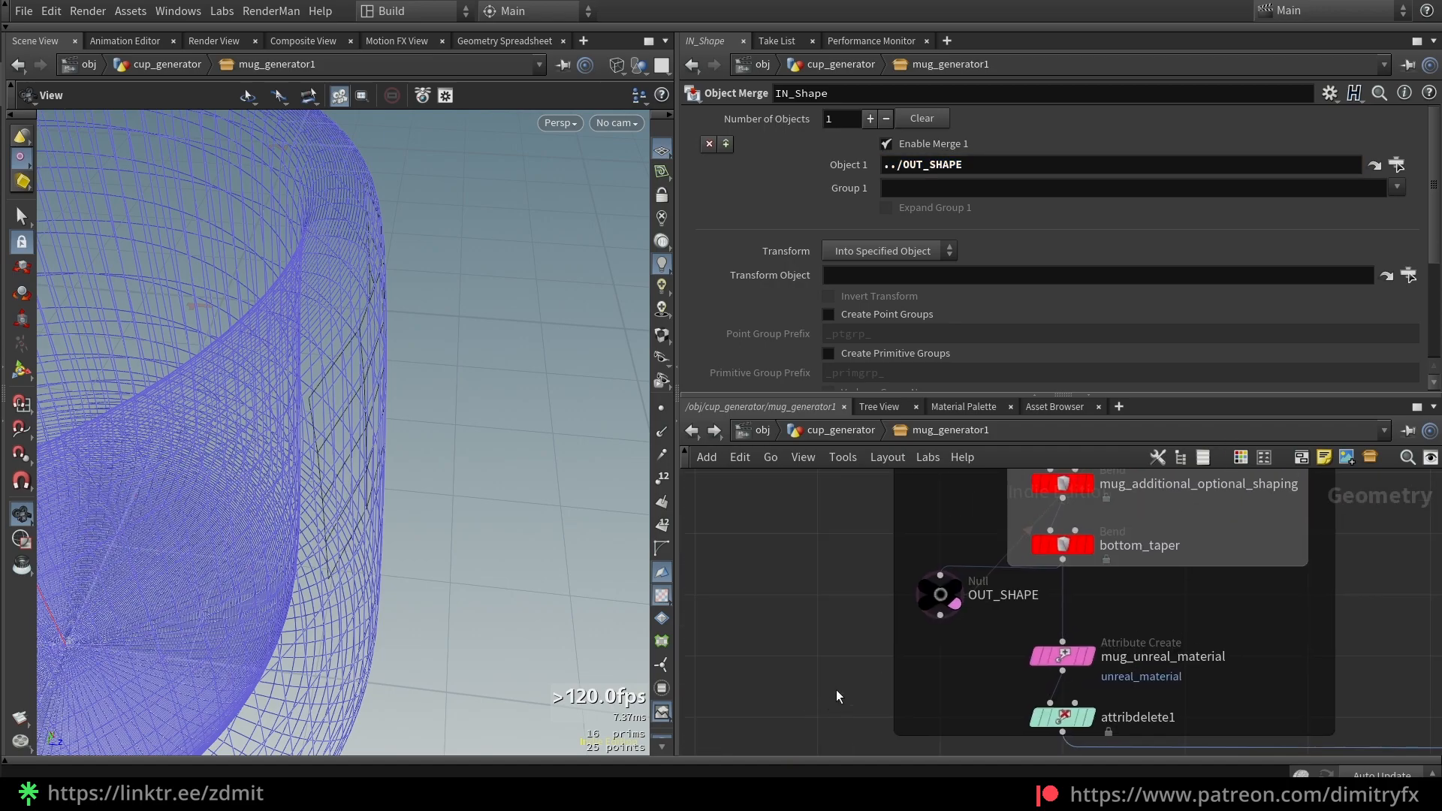
scroll(894, 652, "up", 3)
left_click(994, 551)
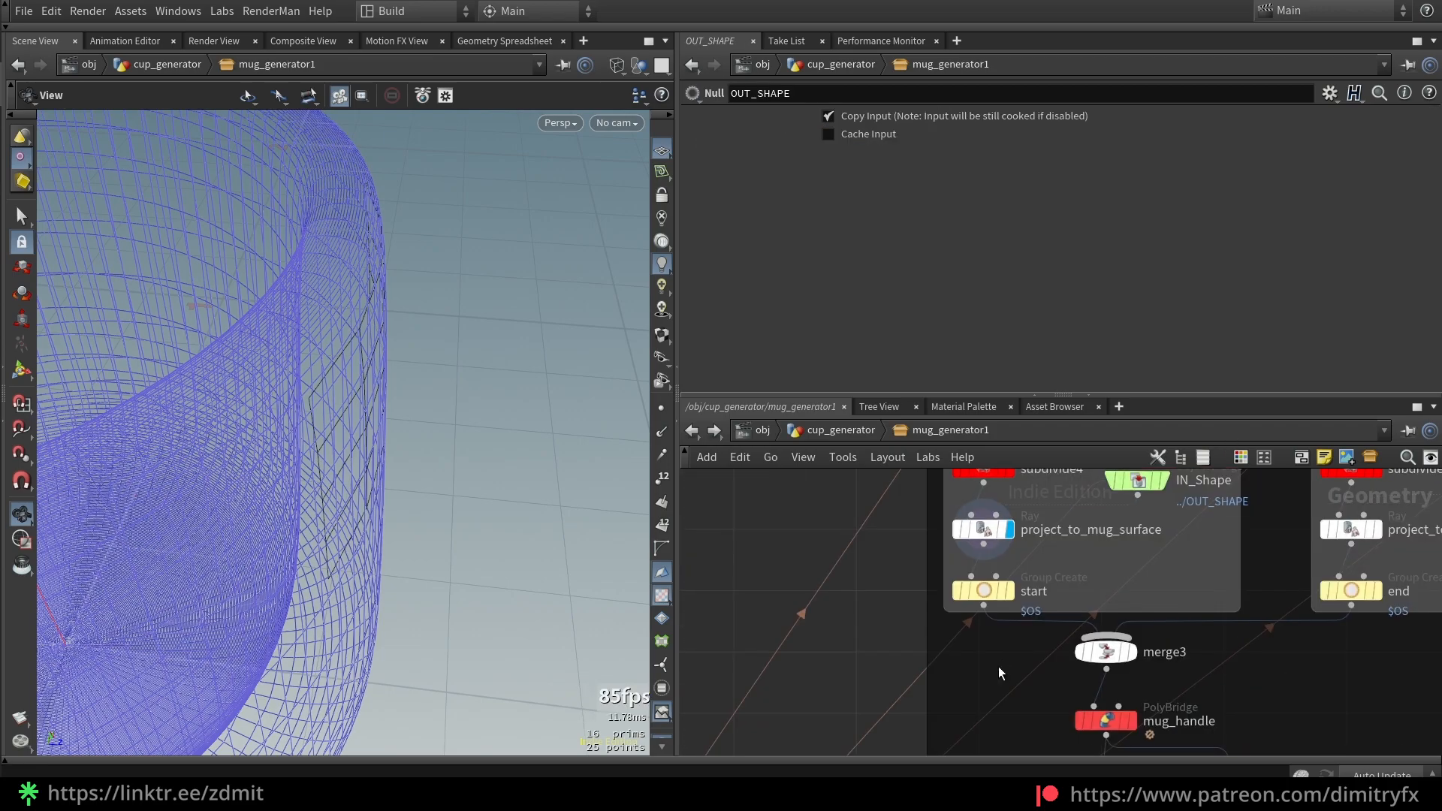
Display and frame the start group patch, checking its $OS group name and node name start
left_click(983, 592)
key("r")
key("f")
left_click_drag(460, 372, 383, 313)
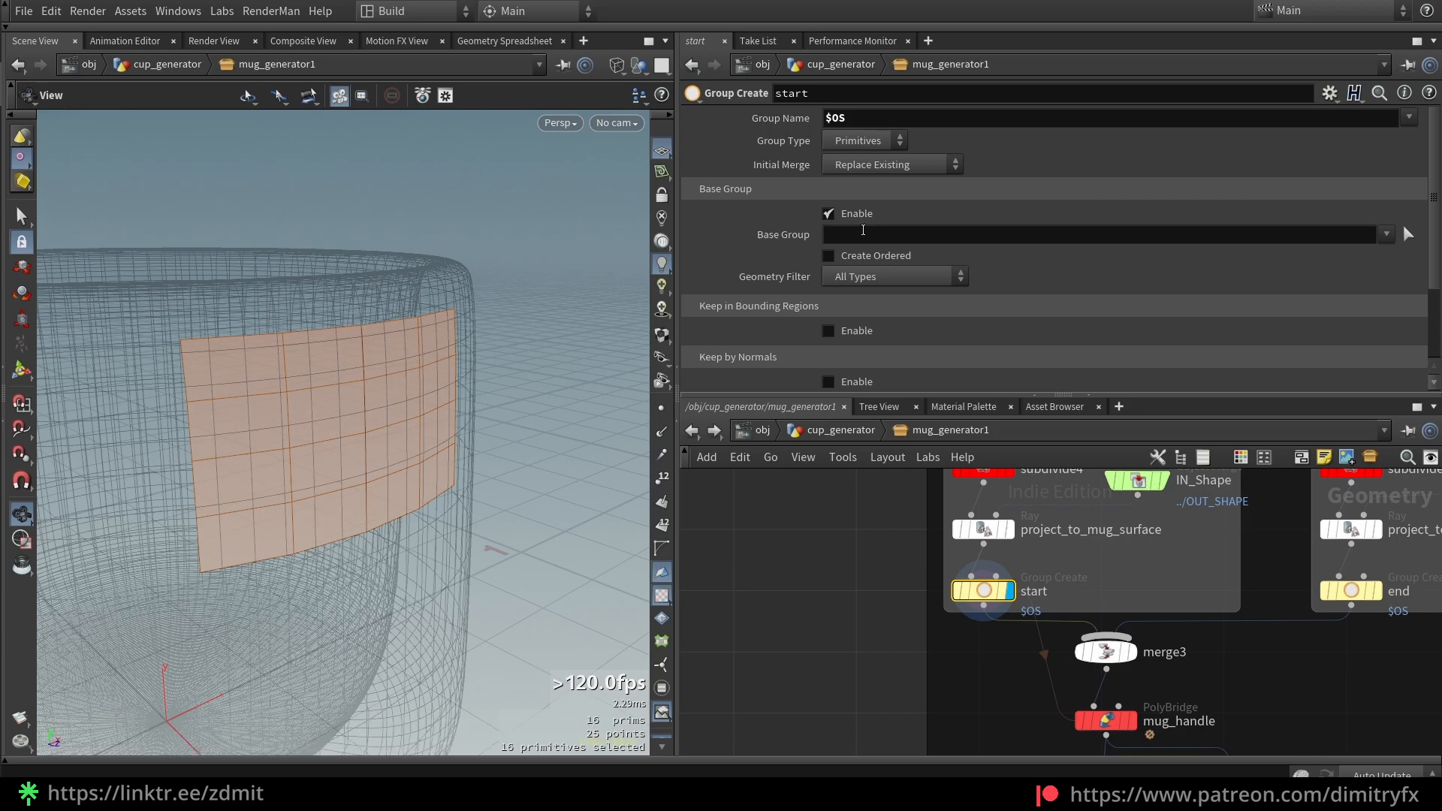
scroll(1067, 290, "down", 3)
scroll(1034, 302, "up", 3)
double_click(843, 118)
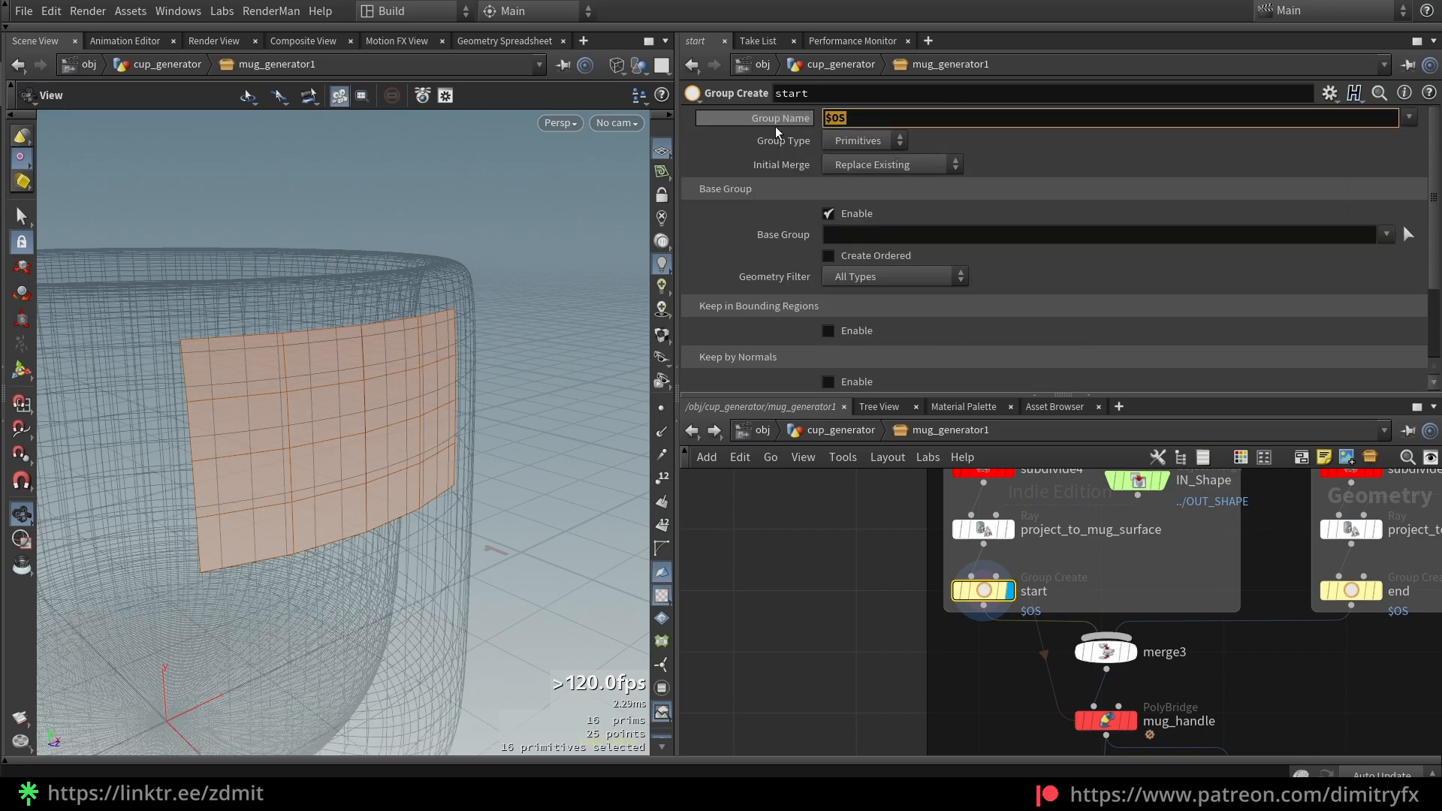
left_click(861, 120)
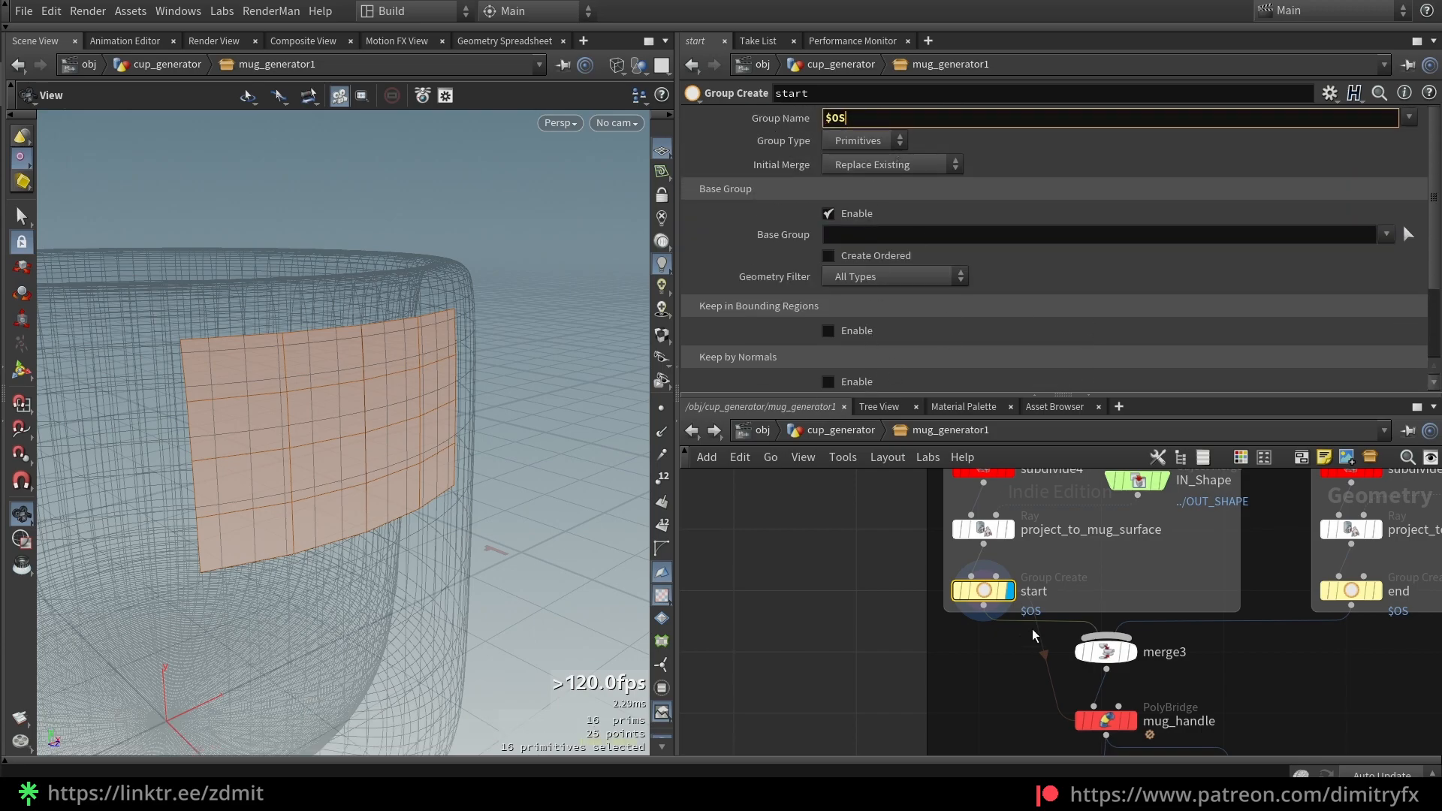
scroll(1026, 641, "up", 1)
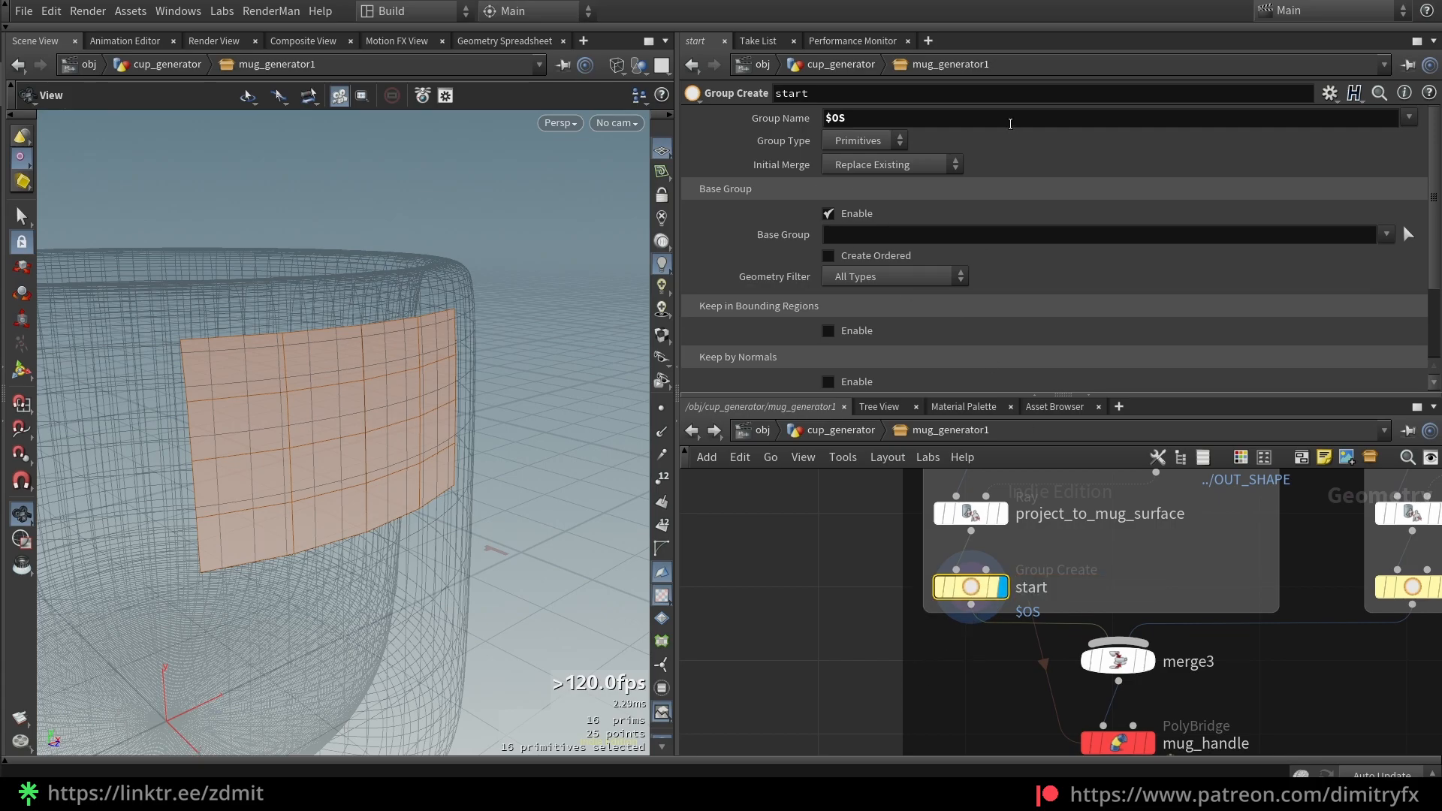
double_click(1037, 588)
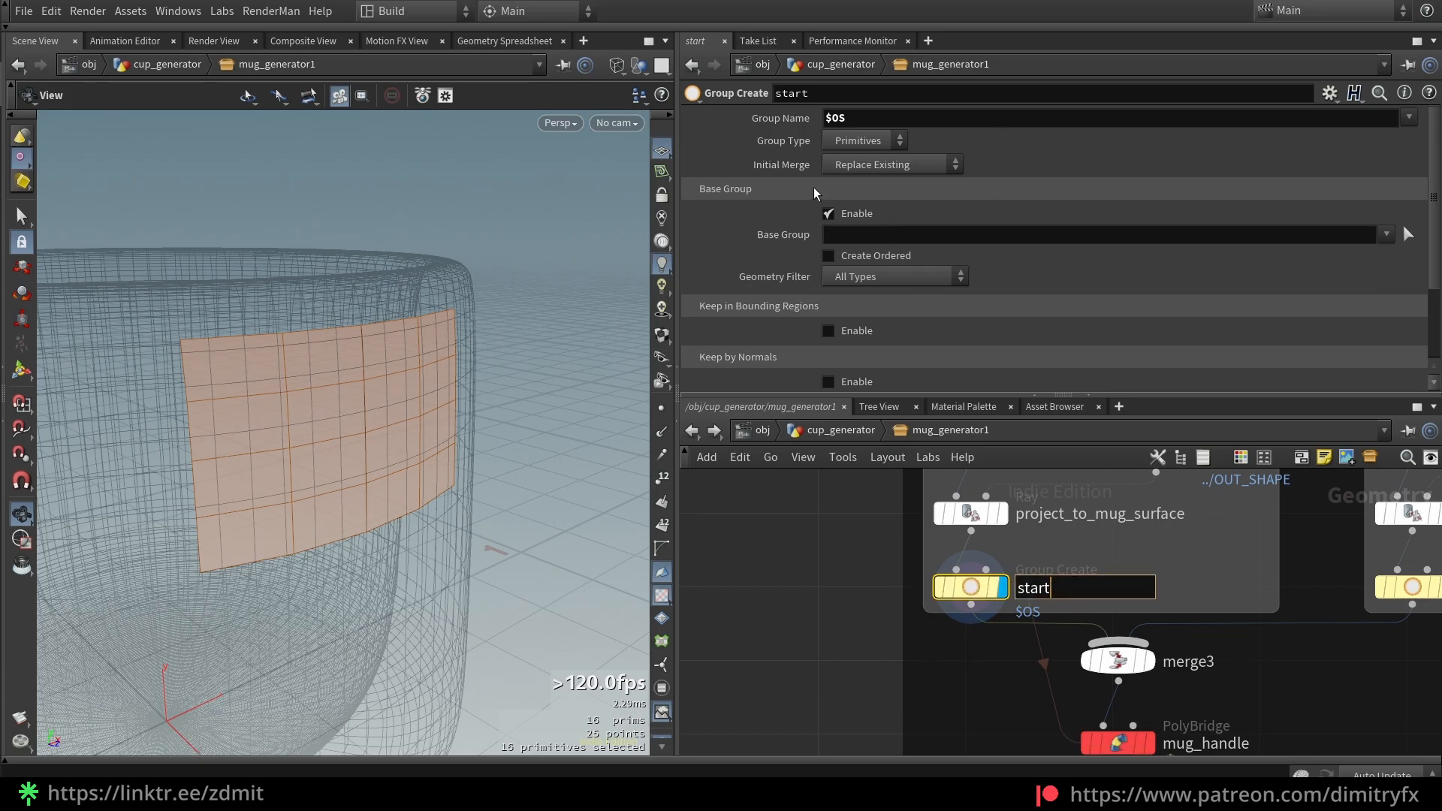
key("Return")
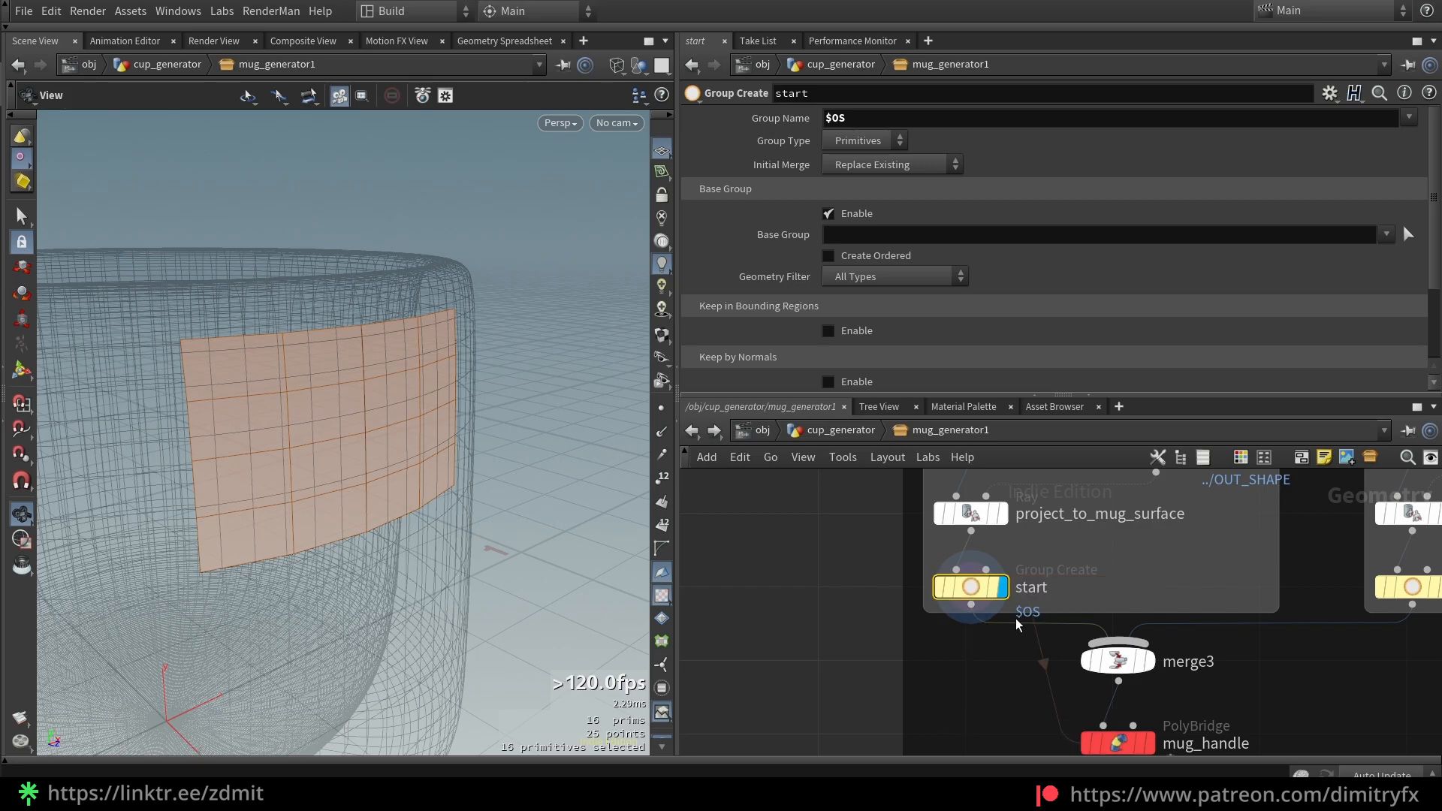
Display project_to_mug_surface1, then end, then merge3 to show top and bottom patches together
scroll(418, 505, "down", 6)
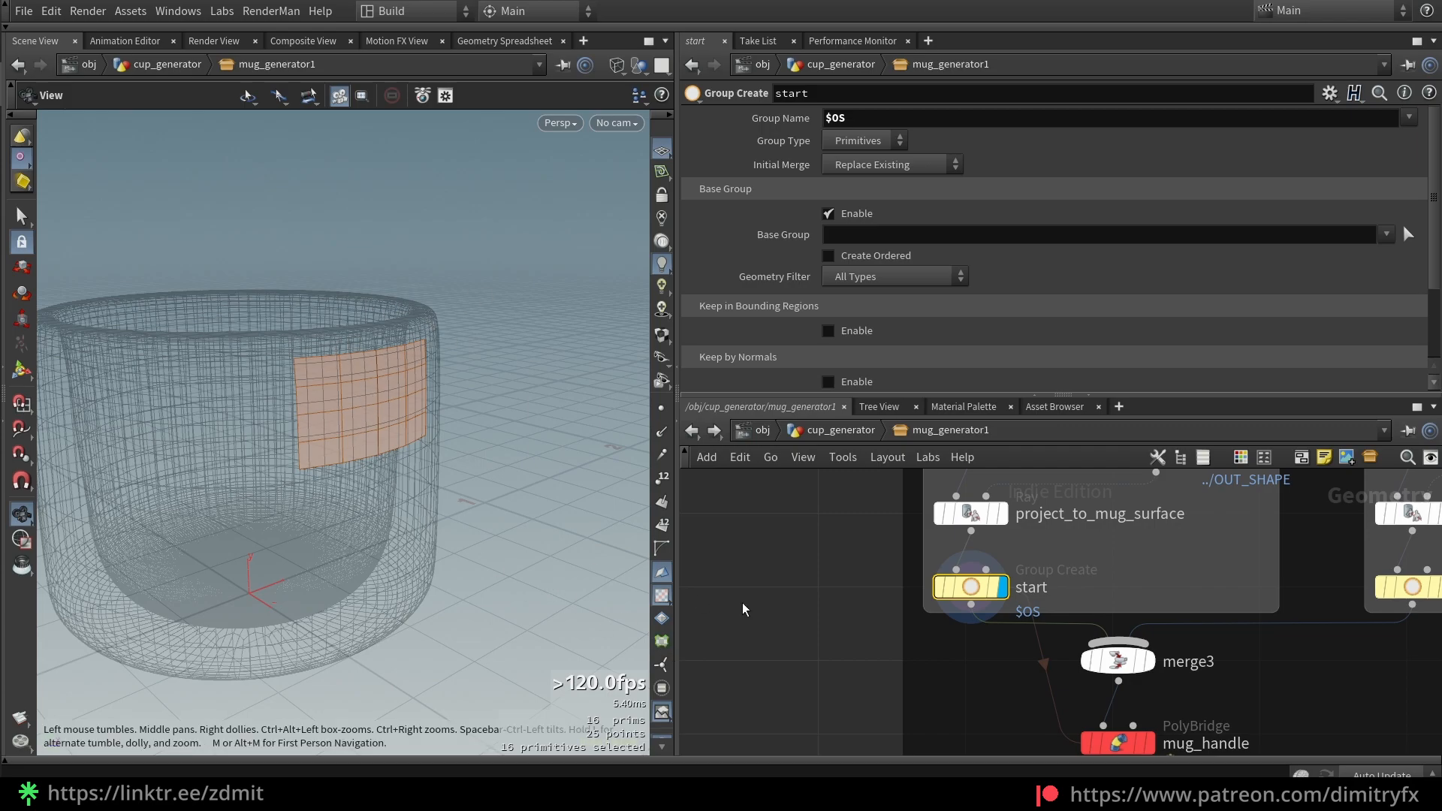
scroll(1194, 679, "down", 5)
middle_click_drag(1185, 679, 1135, 675)
scroll(1254, 526, "up", 2)
scroll(1267, 693, "up", 2)
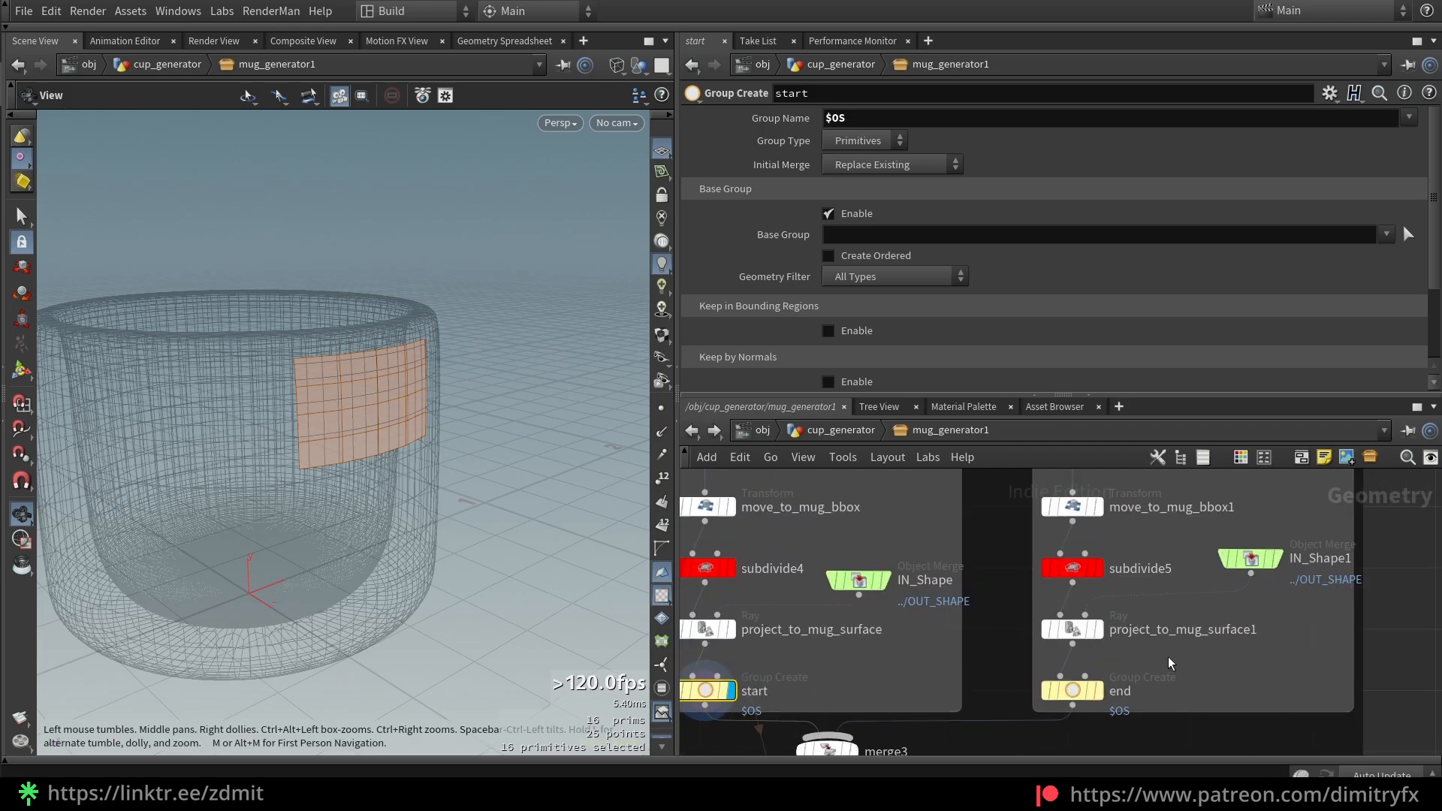
scroll(1205, 637, "down", 2)
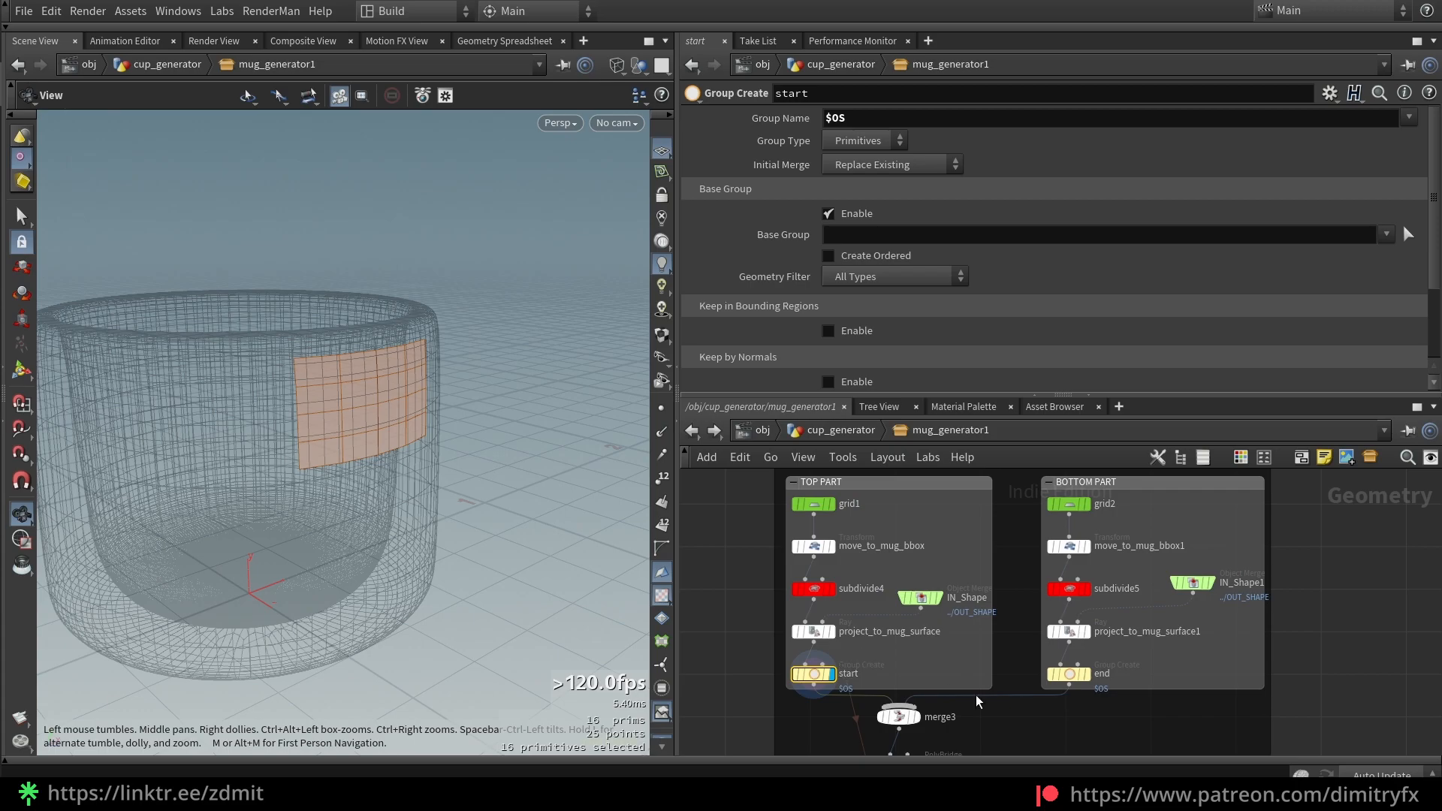
scroll(1120, 679, "up", 2)
left_click(1028, 549)
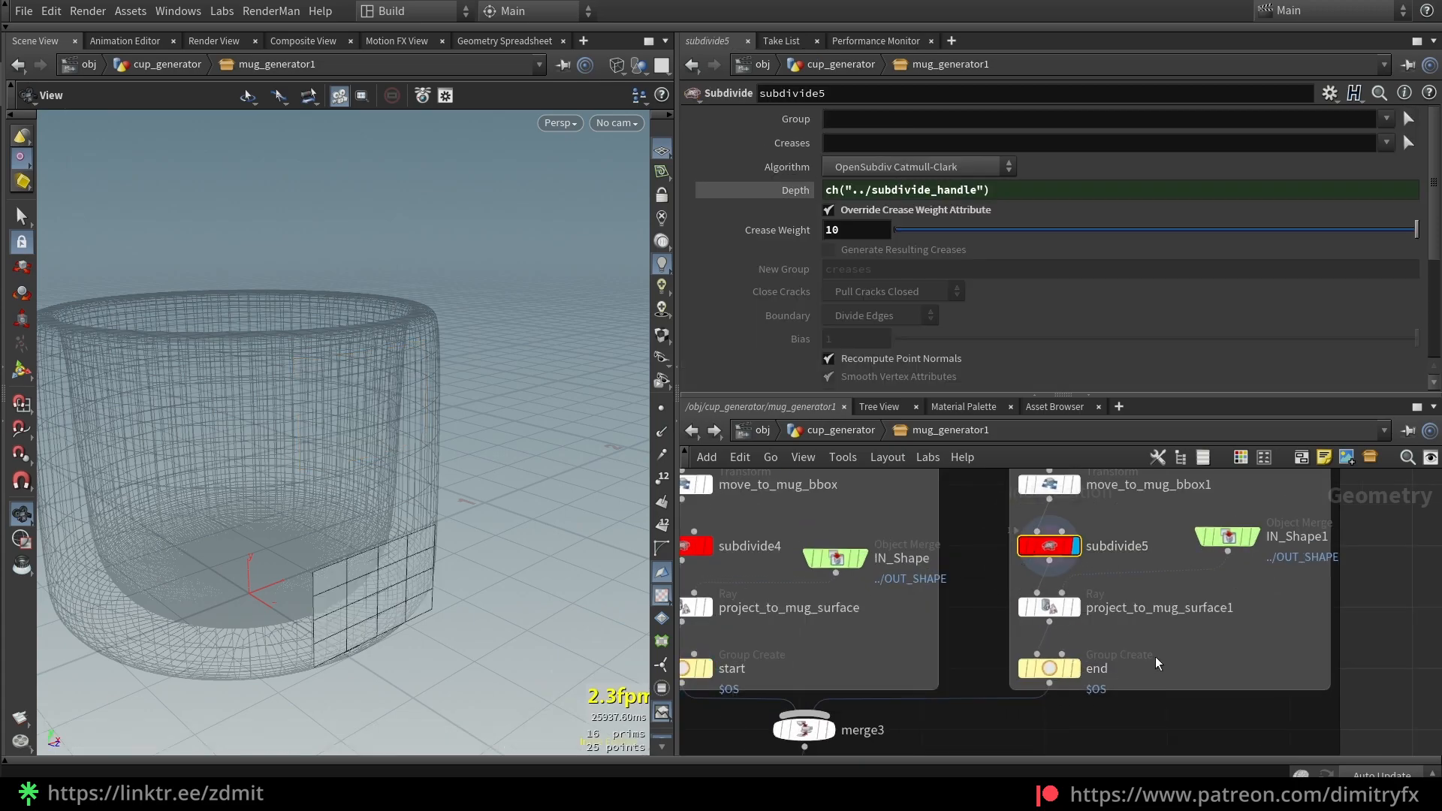
left_click(1076, 609)
left_click_drag(467, 625, 375, 569)
left_click(1075, 669)
middle_click_drag(1172, 721, 1203, 605)
left_click(857, 614)
left_click_drag(526, 541, 461, 538)
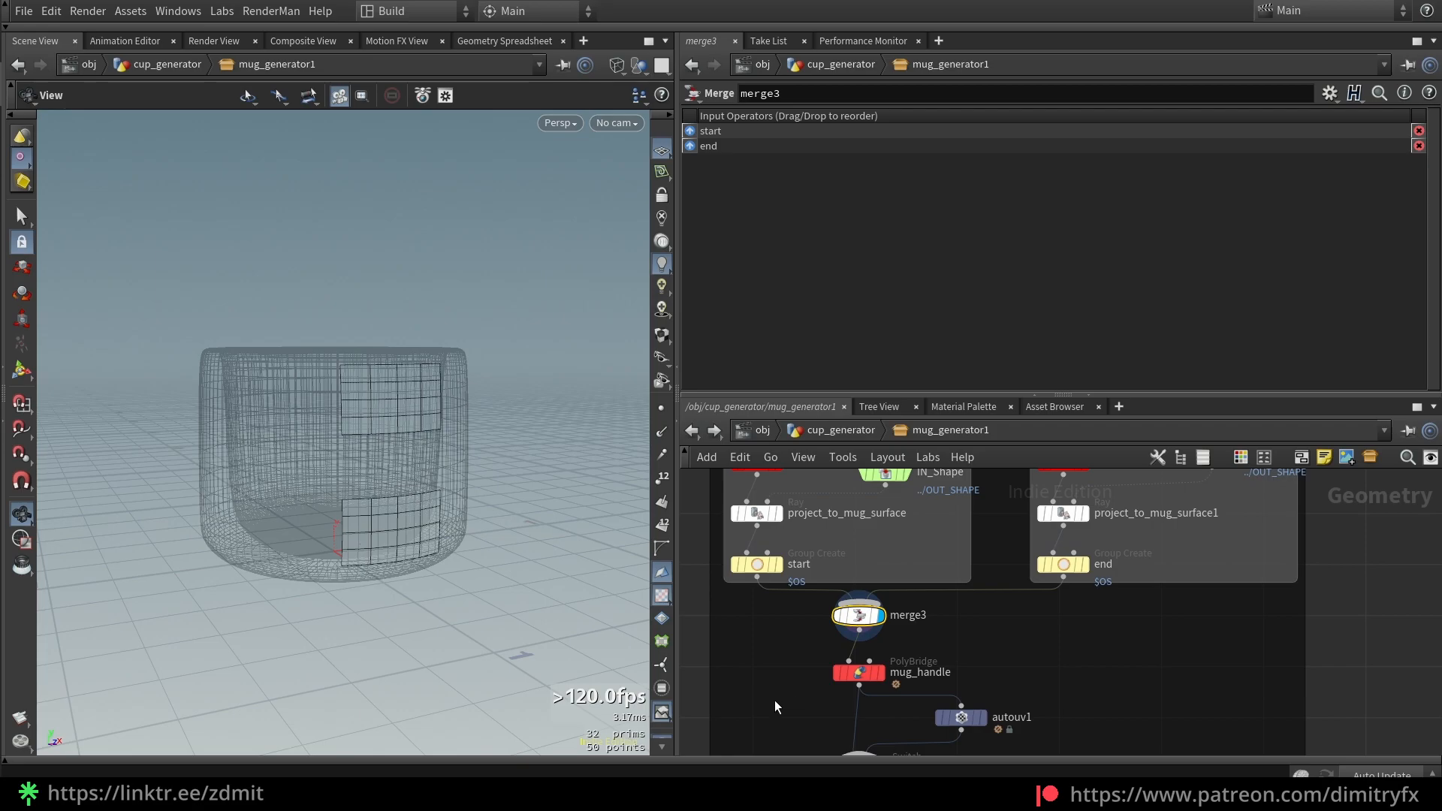
Display the mug_handle PolyBridge as shaded geometry with wireframe overlay
left_click(890, 667)
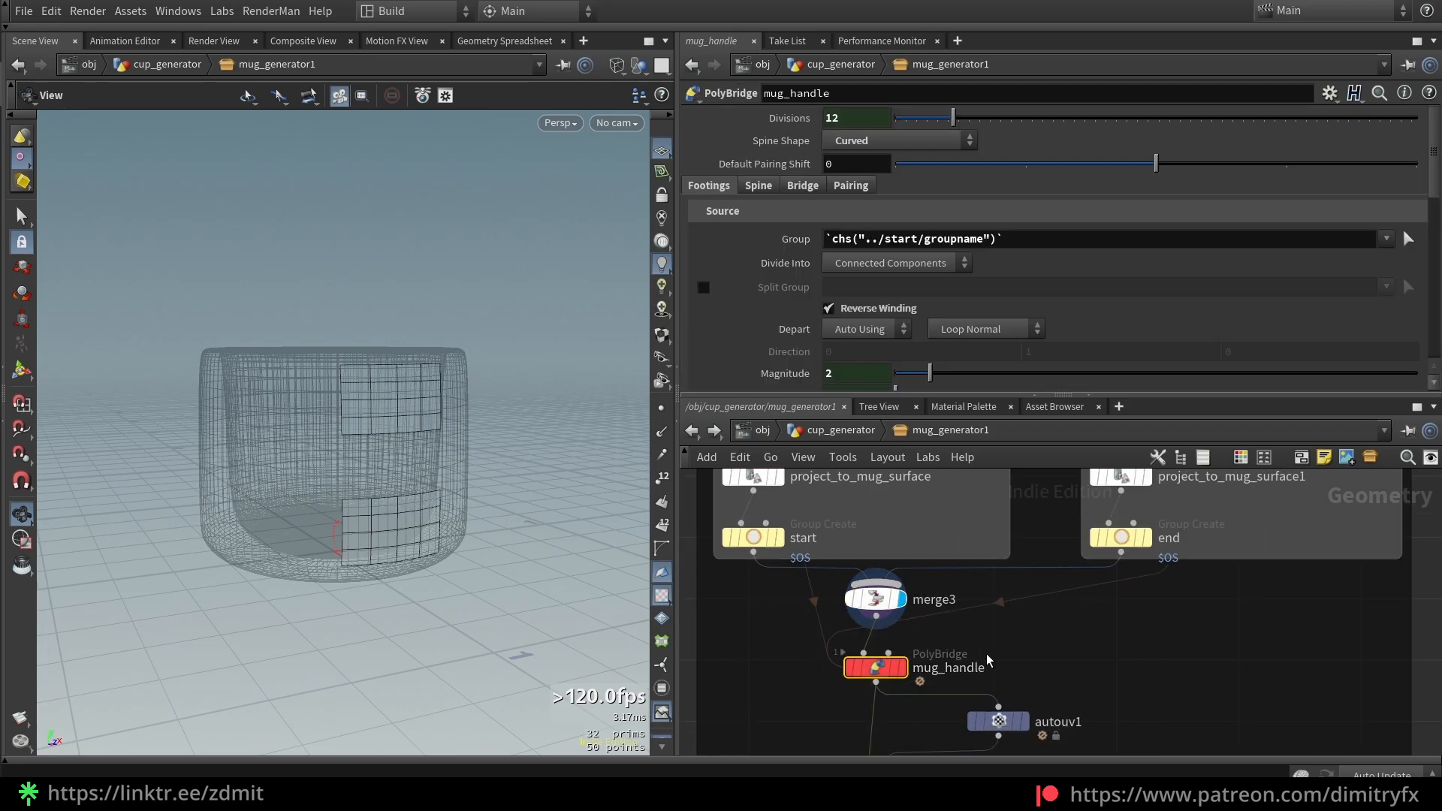
left_click(902, 667)
left_click_drag(515, 548, 532, 531)
key("w")
key("shift+w")
right_click_drag(500, 513, 453, 467)
left_click_drag(456, 434, 482, 444)
key("shift+w")
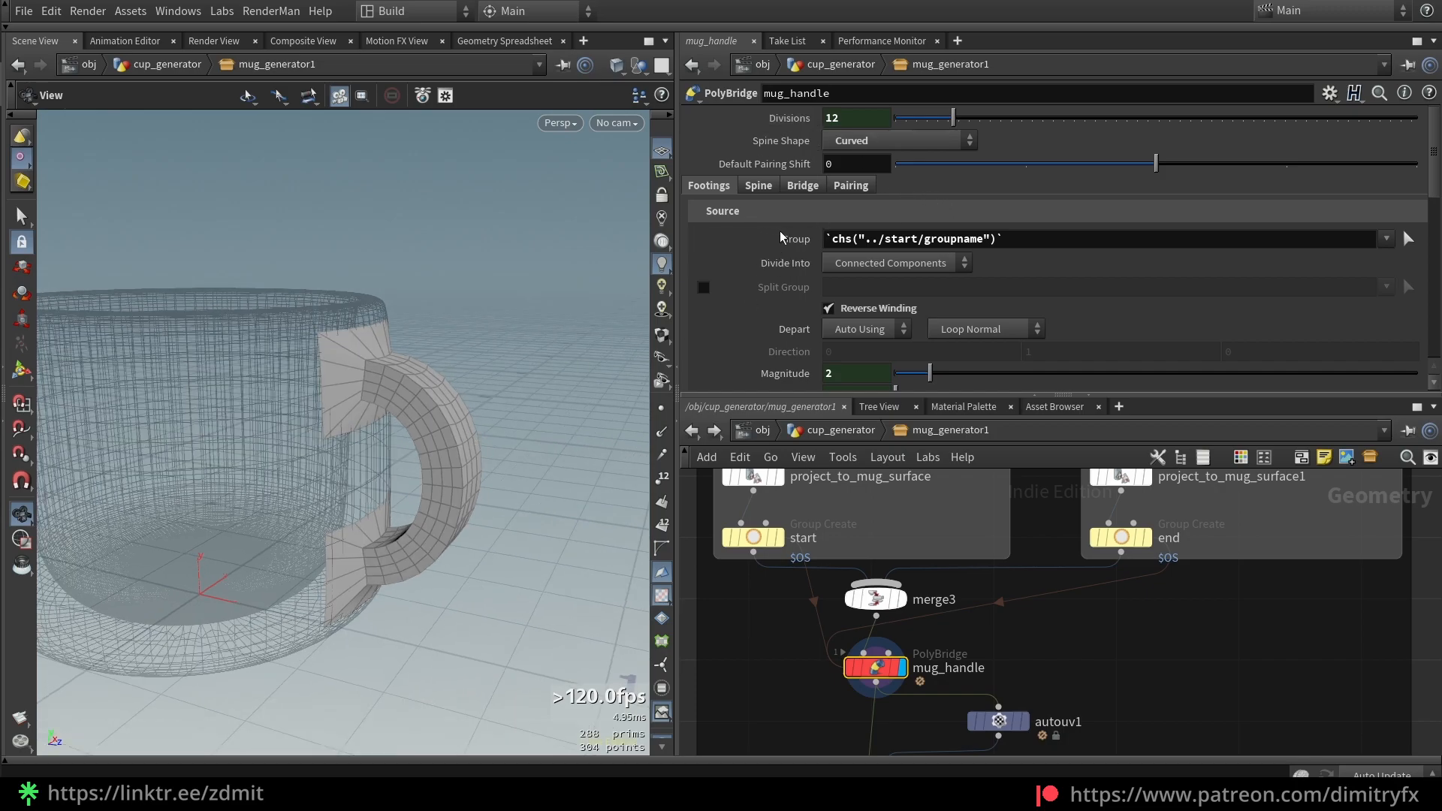
scroll(781, 266, "down", 3)
scroll(812, 248, "up", 2)
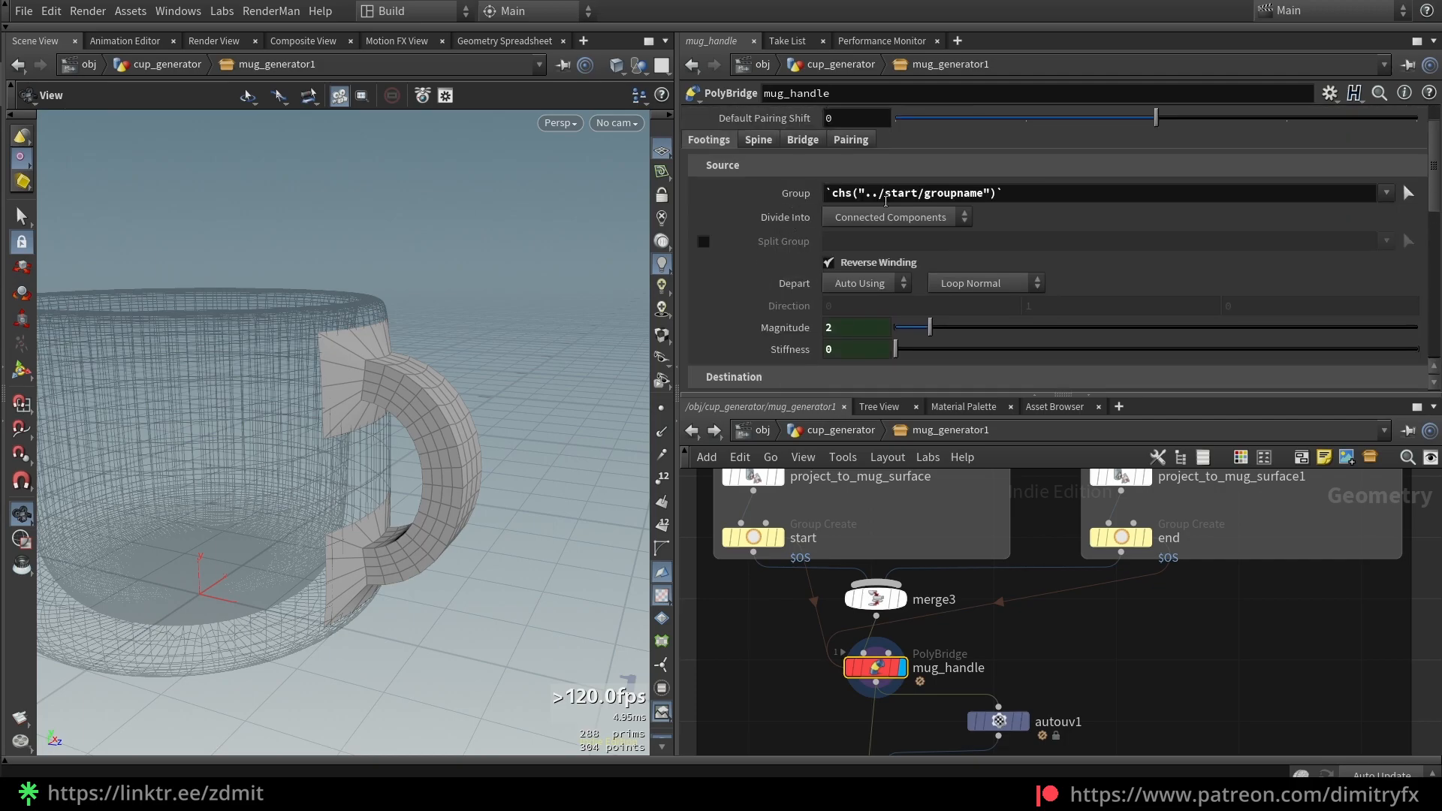
Inspect the start group's name and mug_handle's source group expression options
left_click(764, 539)
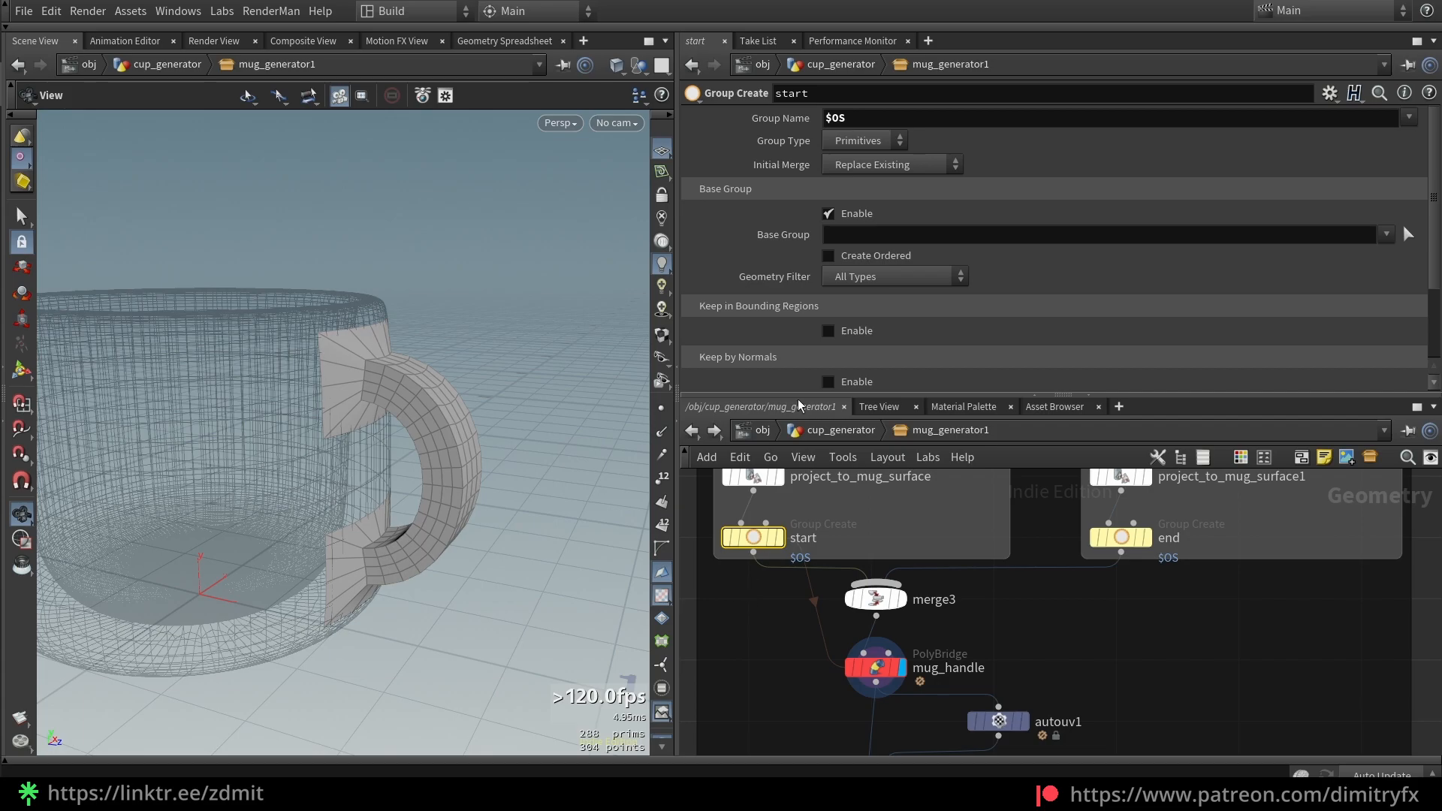
right_click(875, 119)
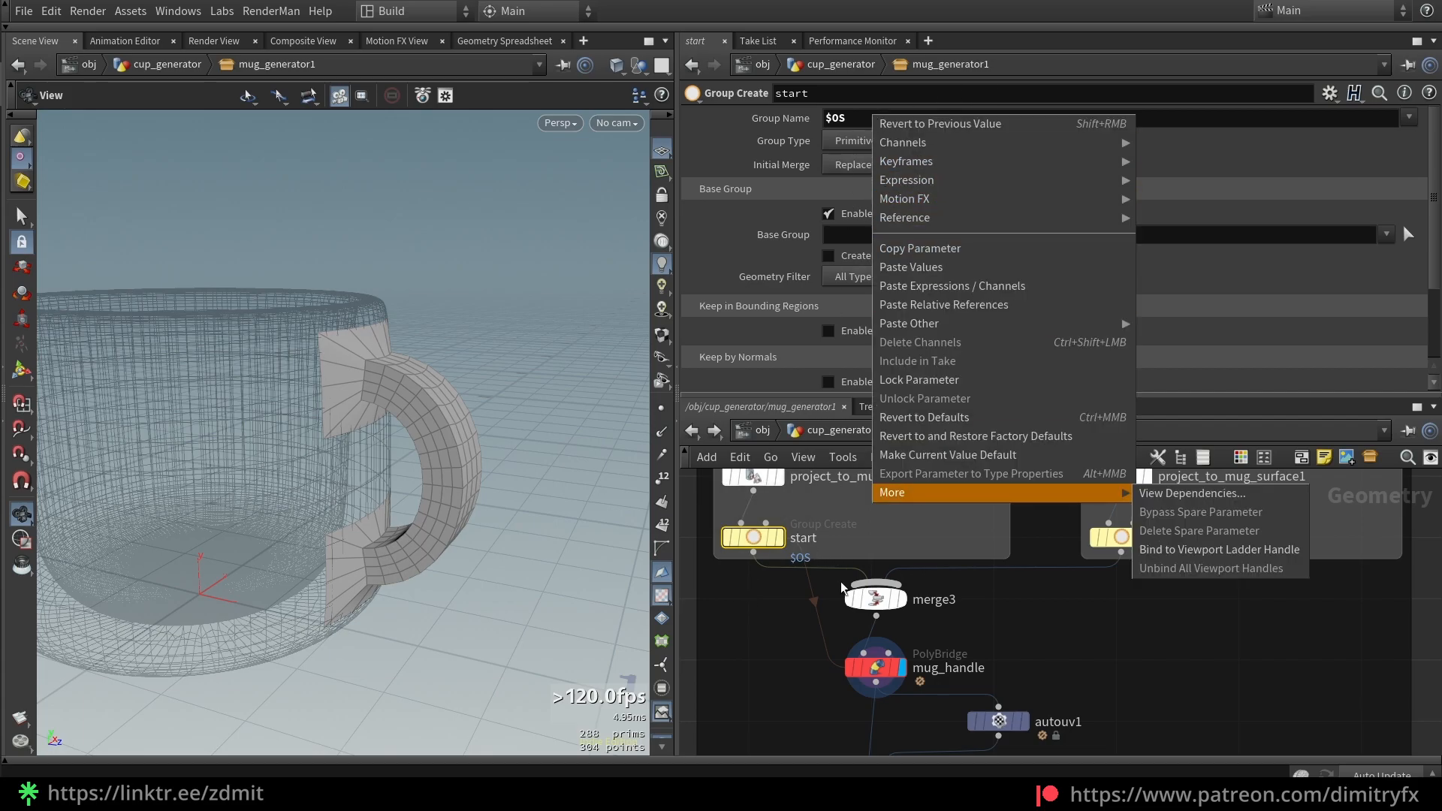
left_click(763, 668)
left_click(876, 667)
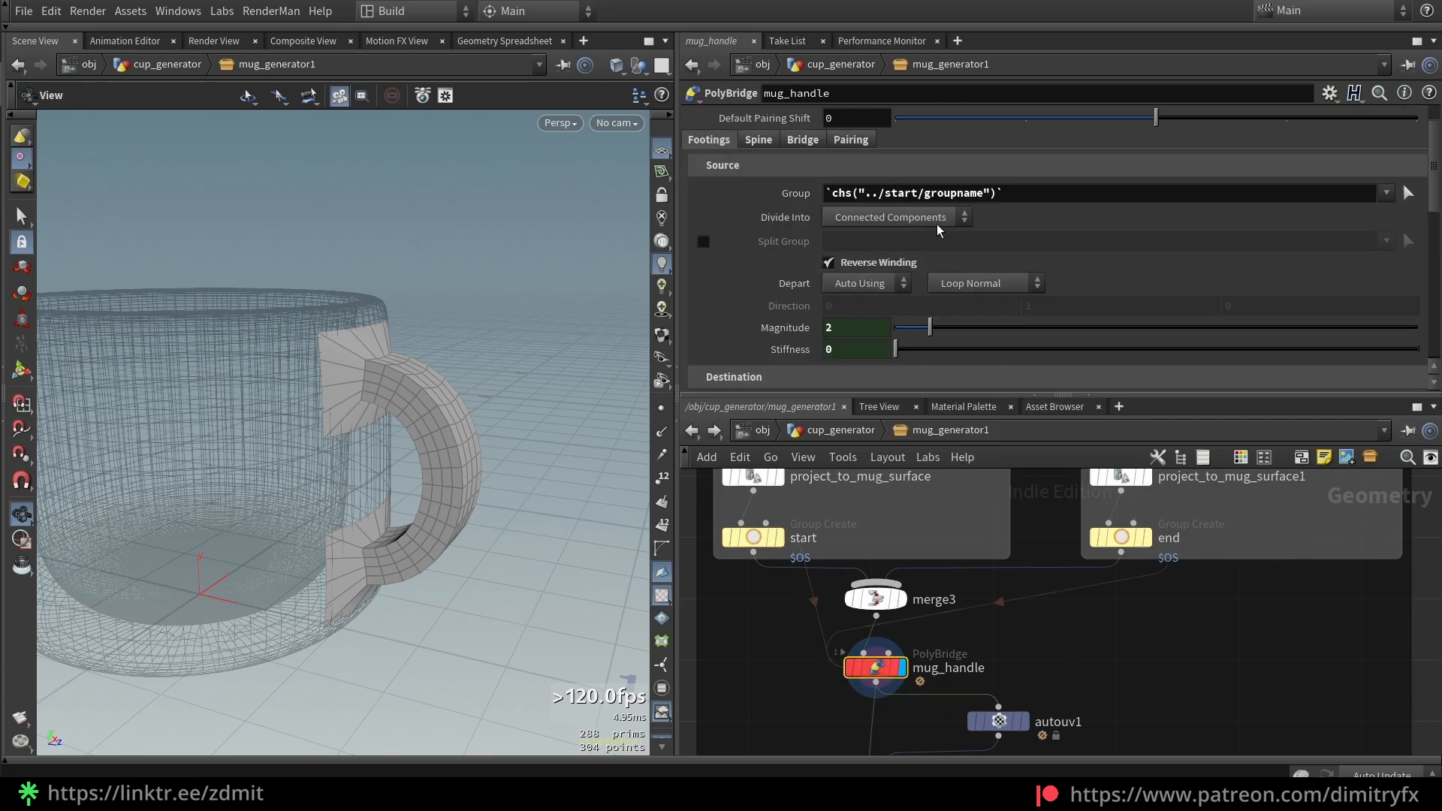
right_click(932, 196)
left_click(1136, 608)
scroll(838, 302, "down", 3)
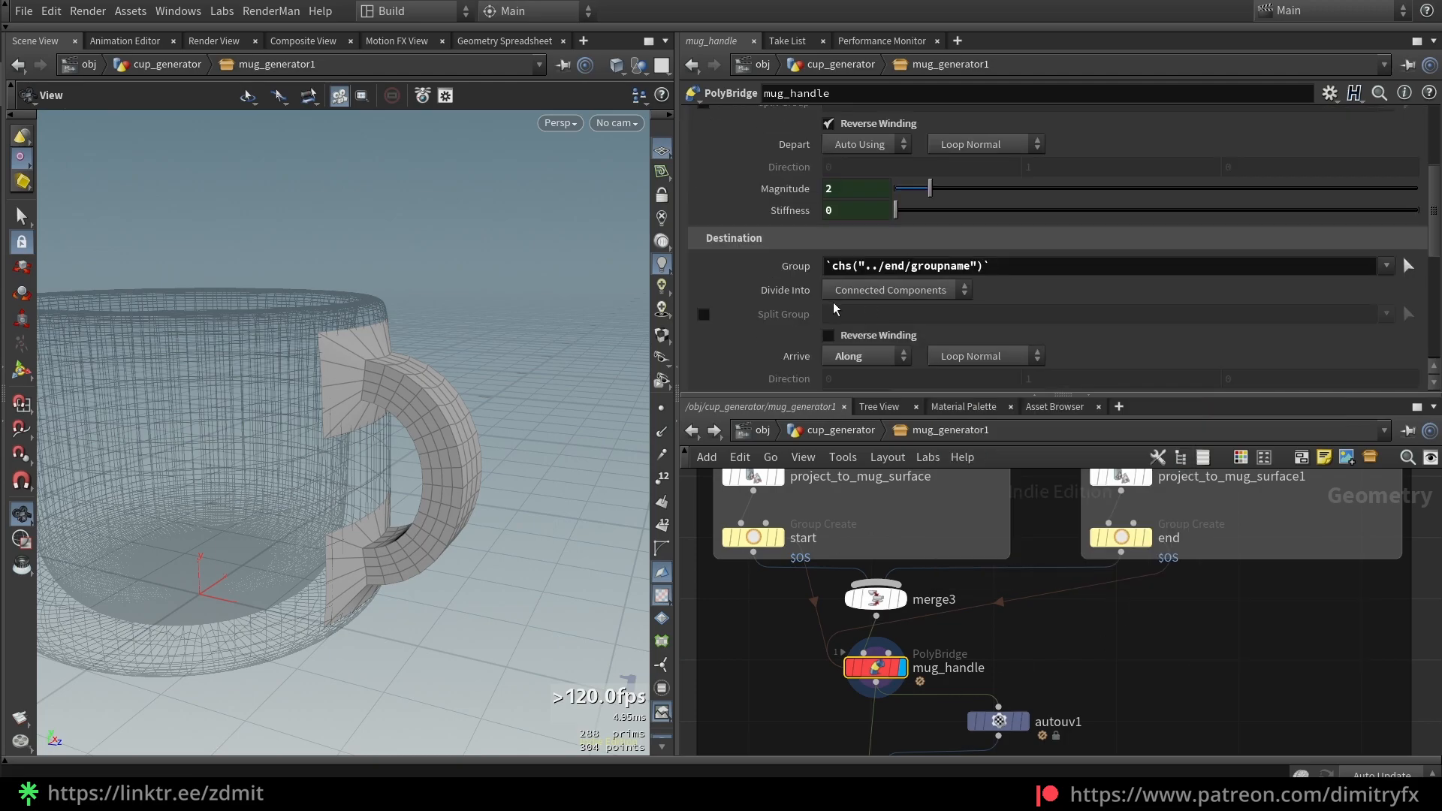
scroll(839, 308, "down", 1)
scroll(903, 214, "up", 6)
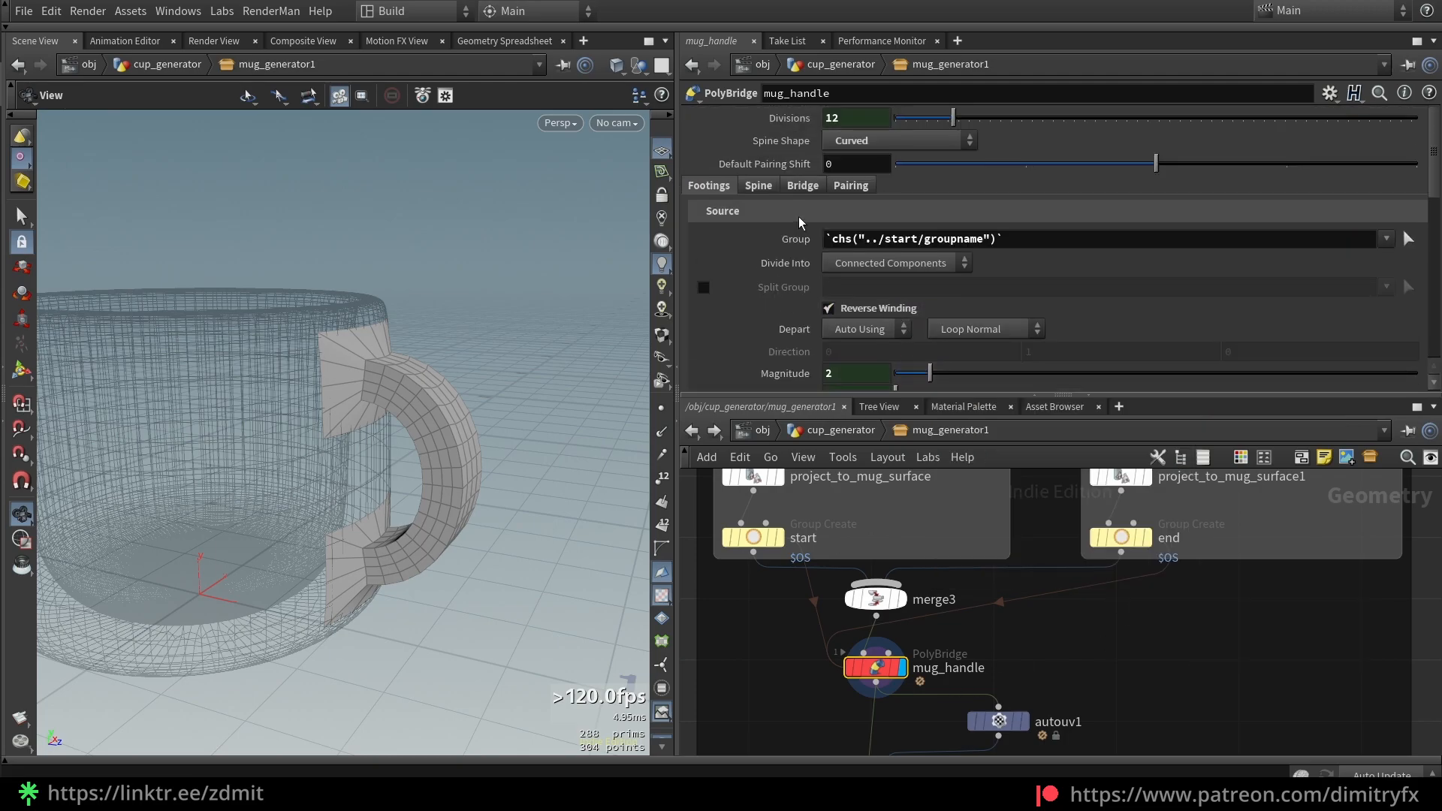
Set mug_handle's Spine Shape to Straight, compare, then switch it back to Curved
left_click(887, 142)
left_click(888, 141)
left_click(888, 140)
left_click(888, 138)
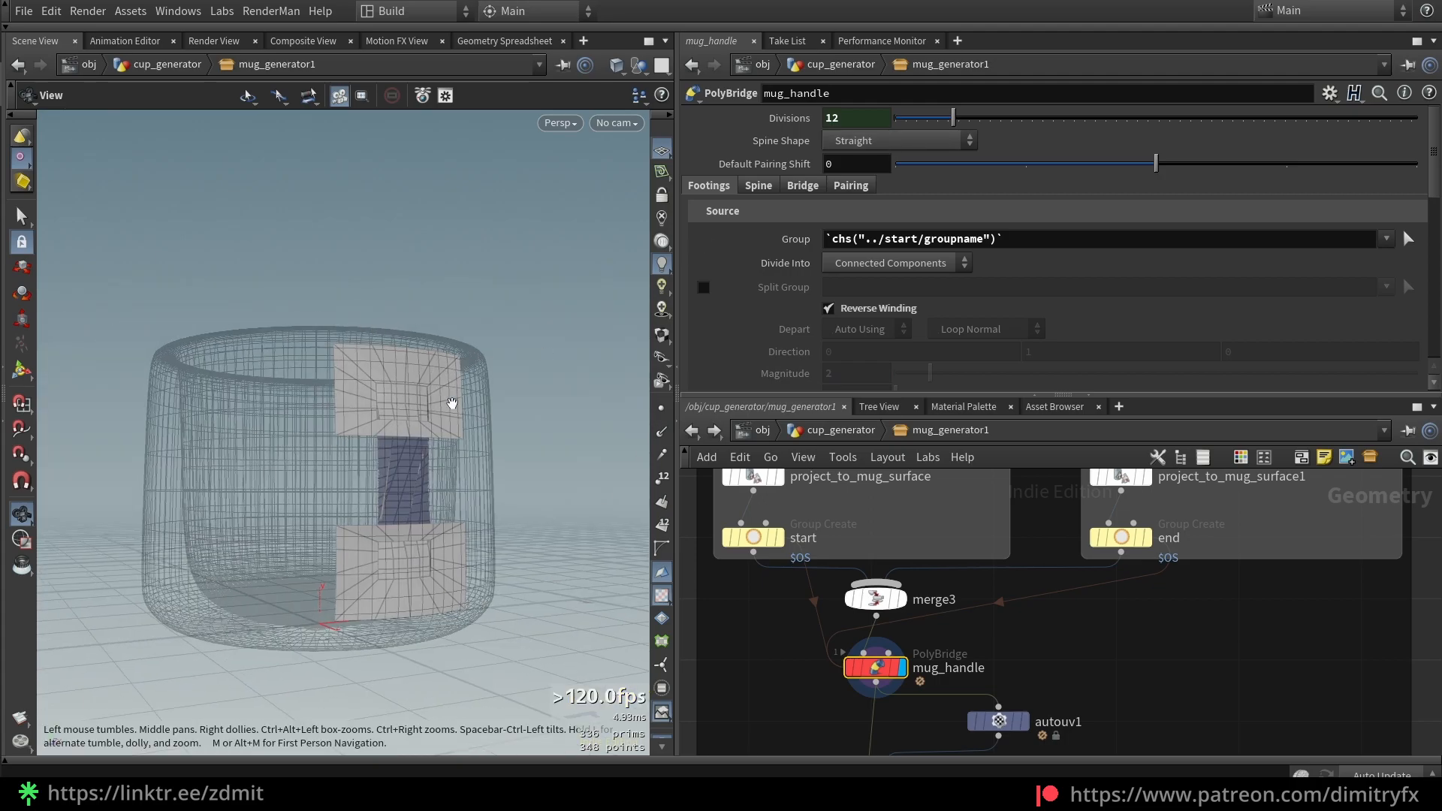
left_click_drag(453, 404, 505, 409)
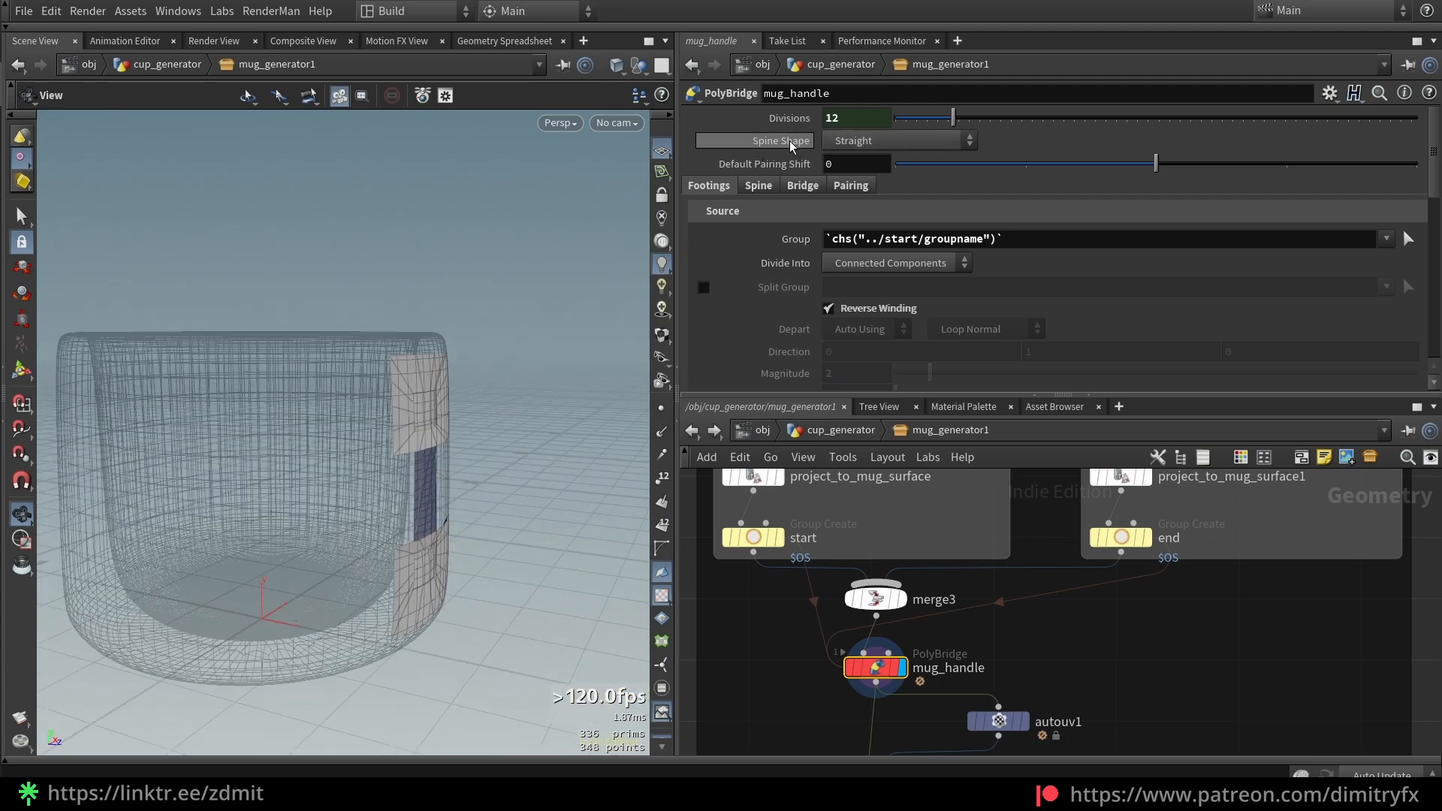
left_click(886, 141)
left_click(875, 158)
left_click_drag(544, 392, 483, 342)
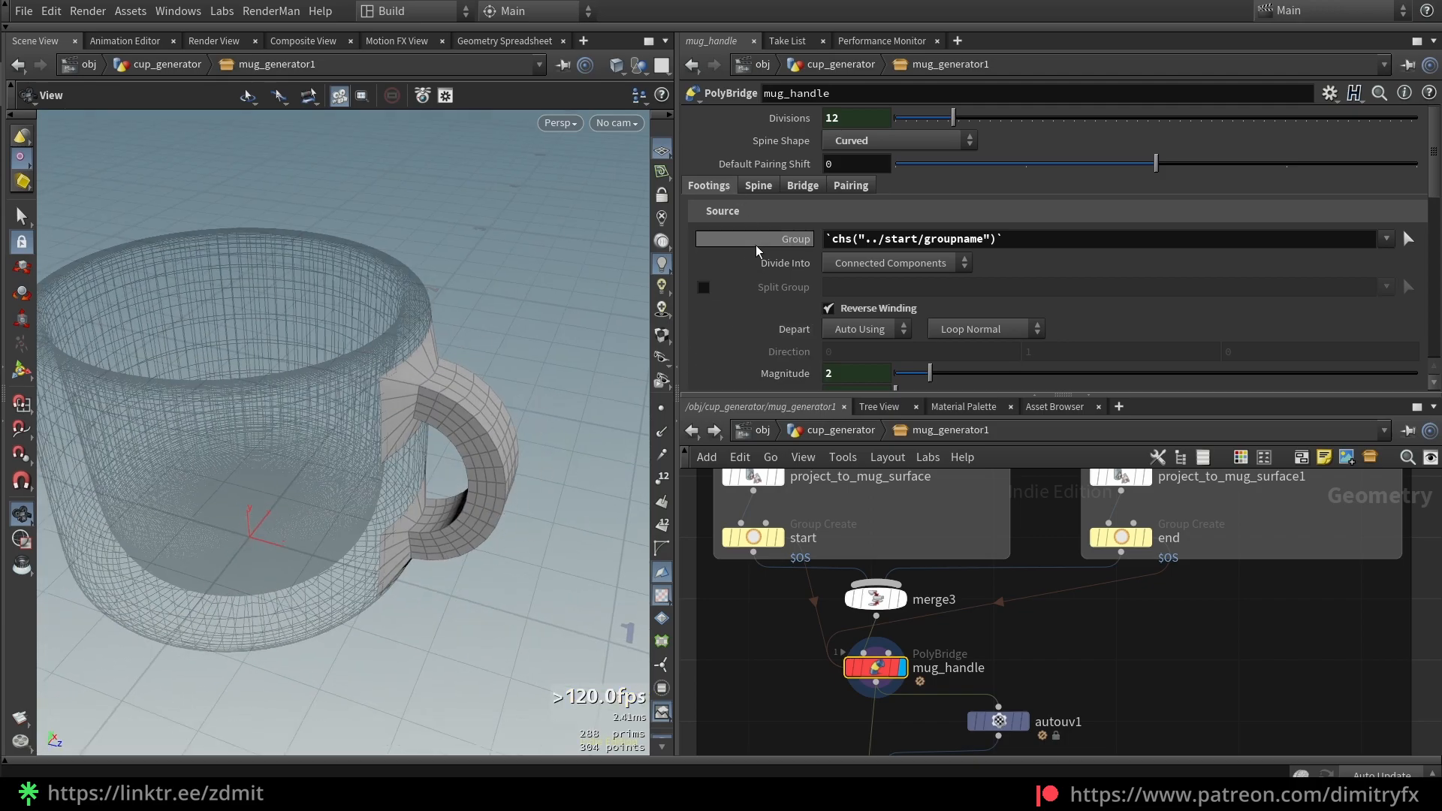
scroll(785, 320, "down", 2)
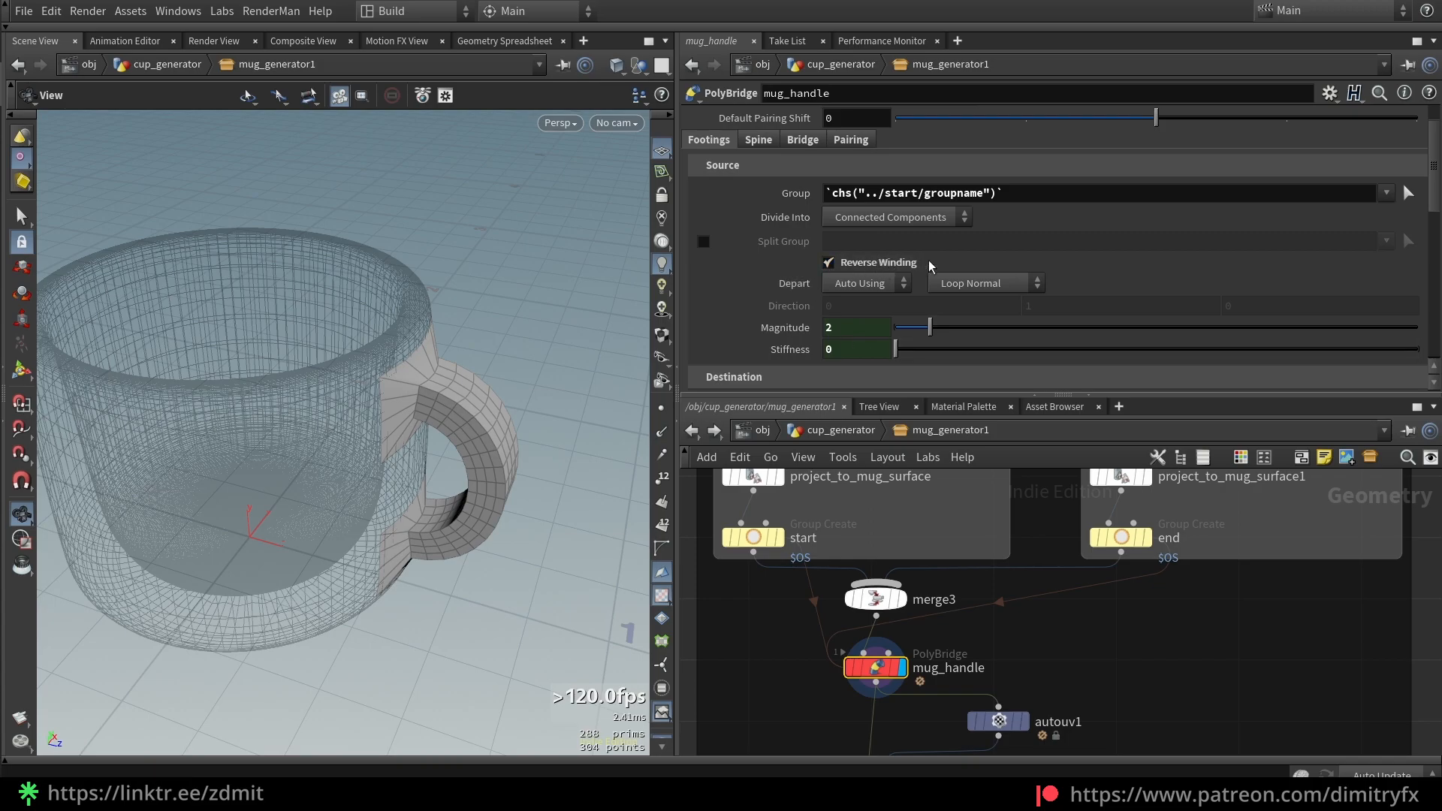
scroll(837, 285, "down", 5)
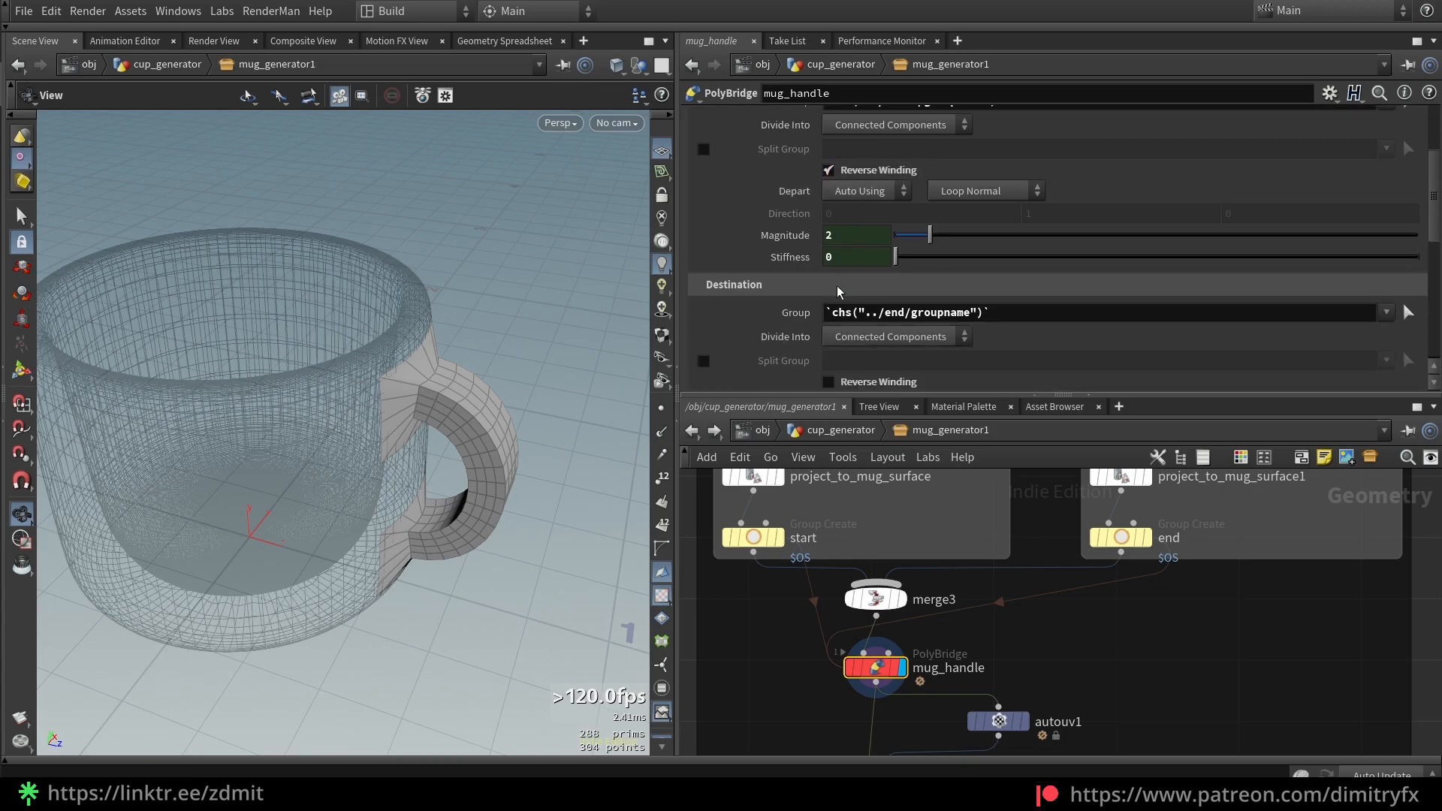
scroll(881, 267, "up", 4)
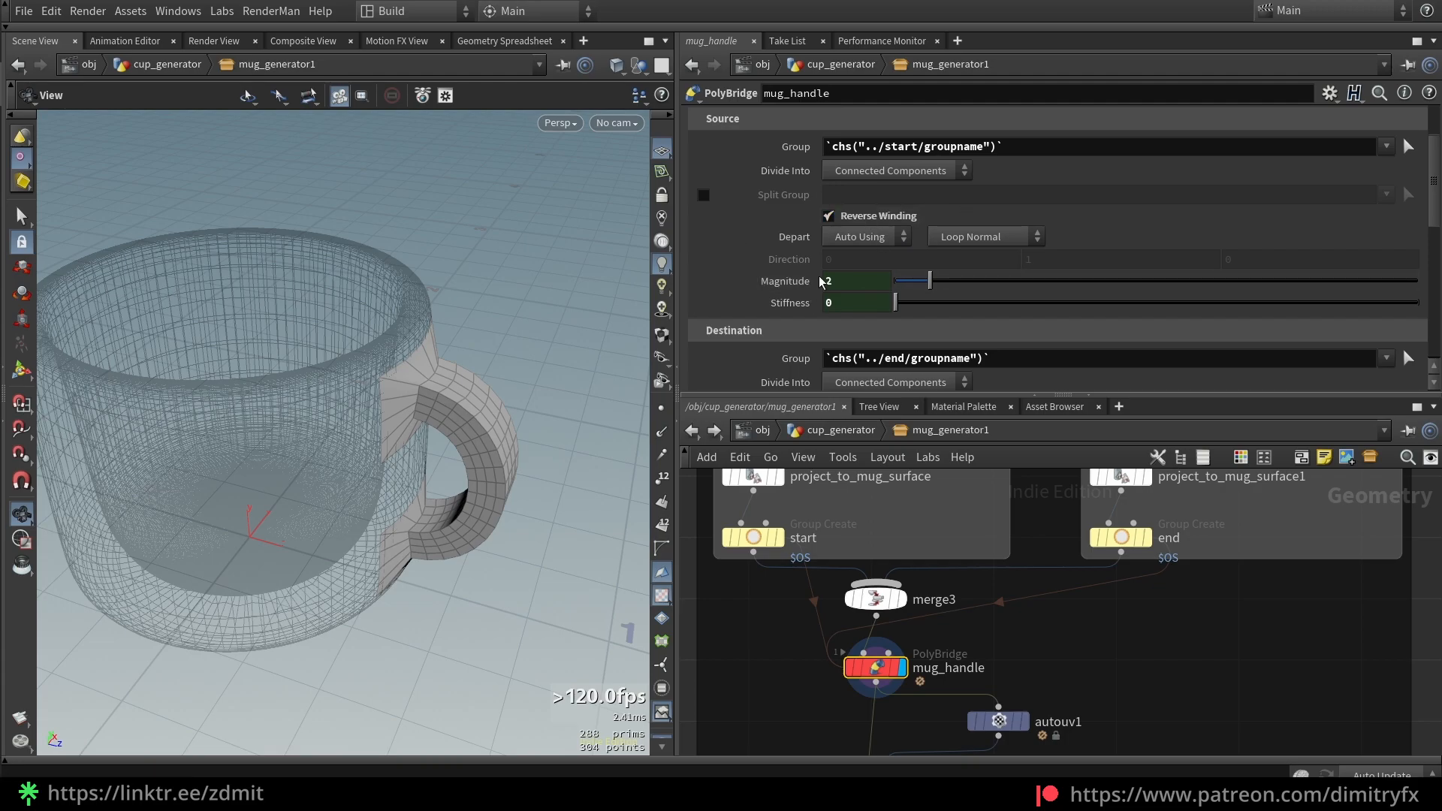
scroll(990, 536, "down", 4)
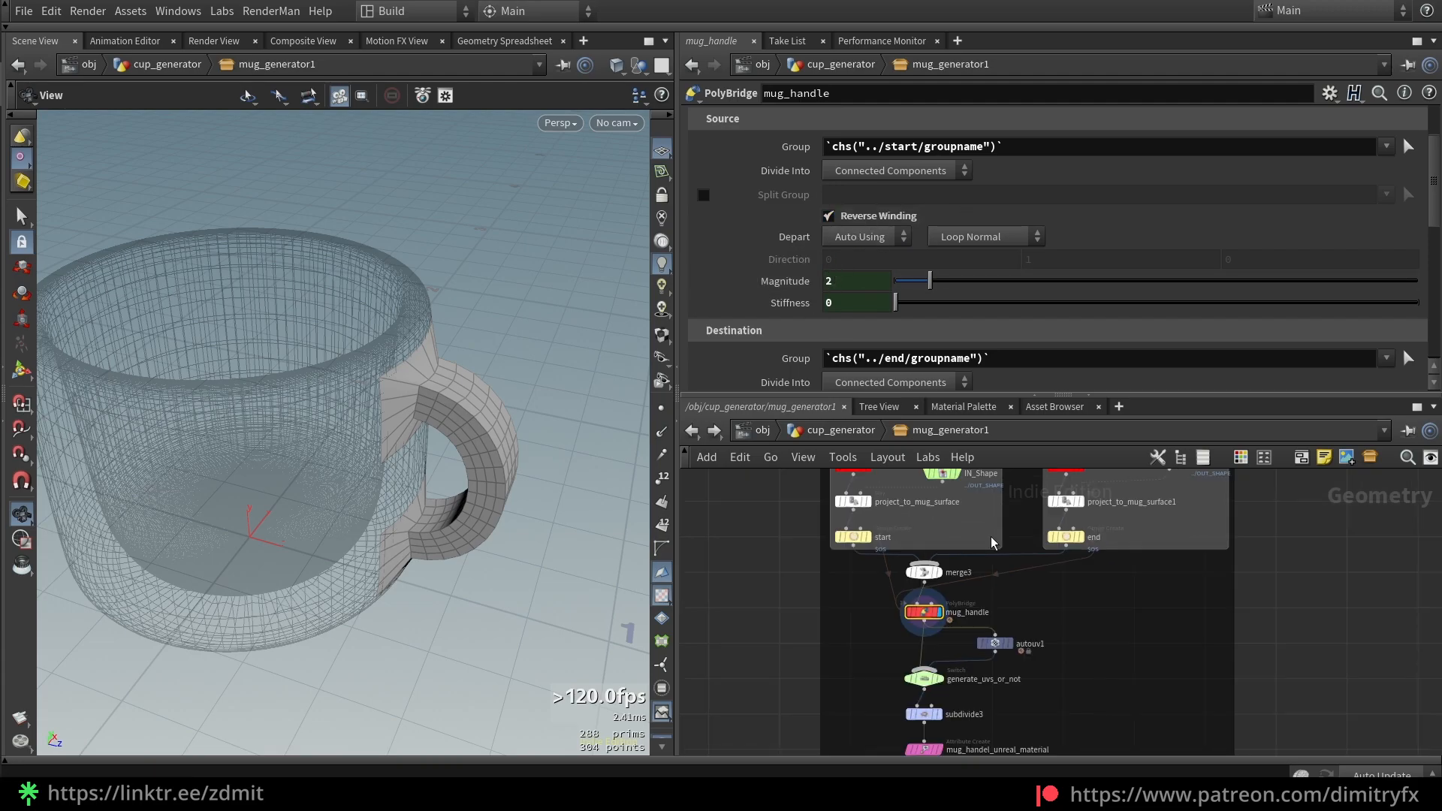
scroll(919, 332, "up", 3)
Toggle the bridge's source reverse winding off and back on, then display move_to_mug_bbox
left_click(872, 262)
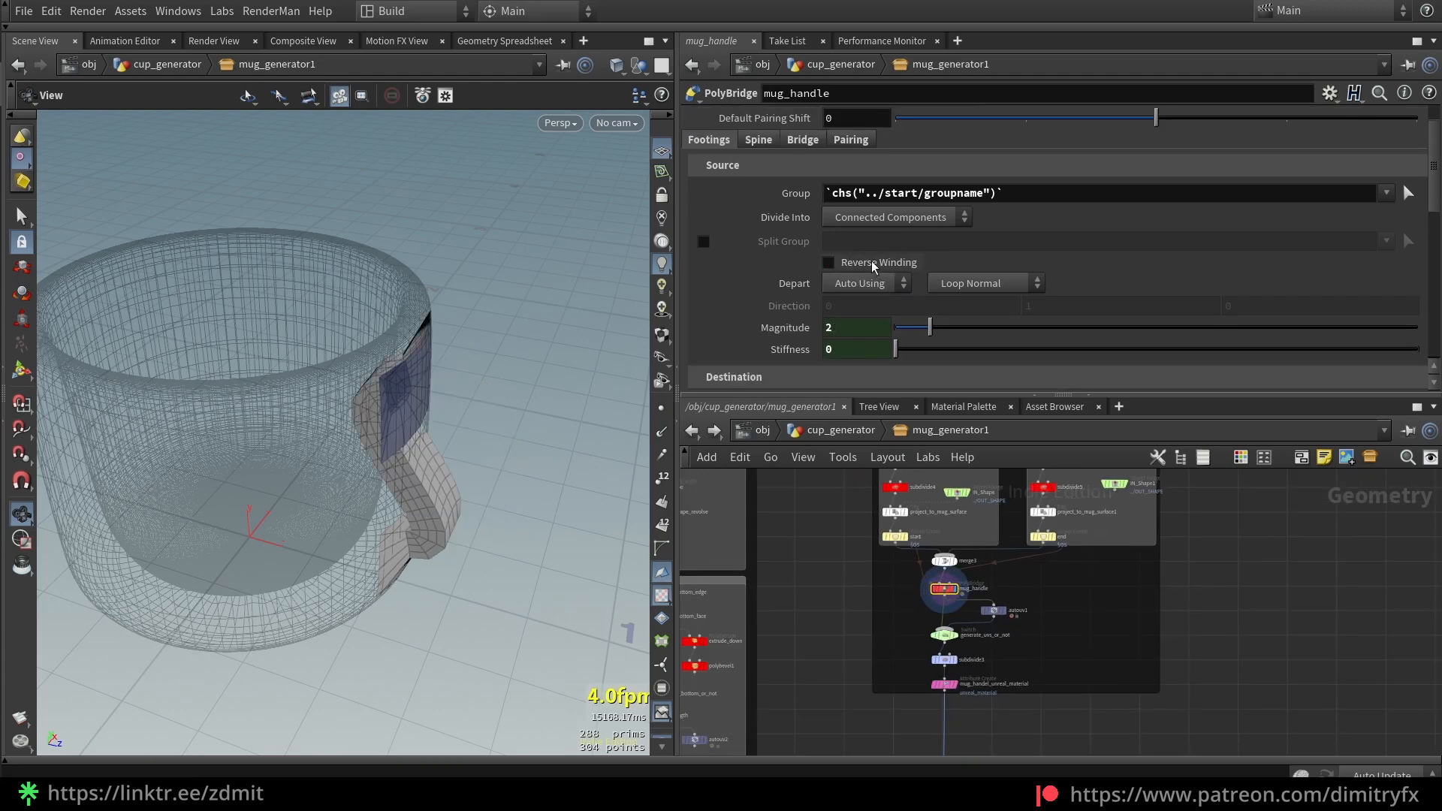
left_click(878, 267)
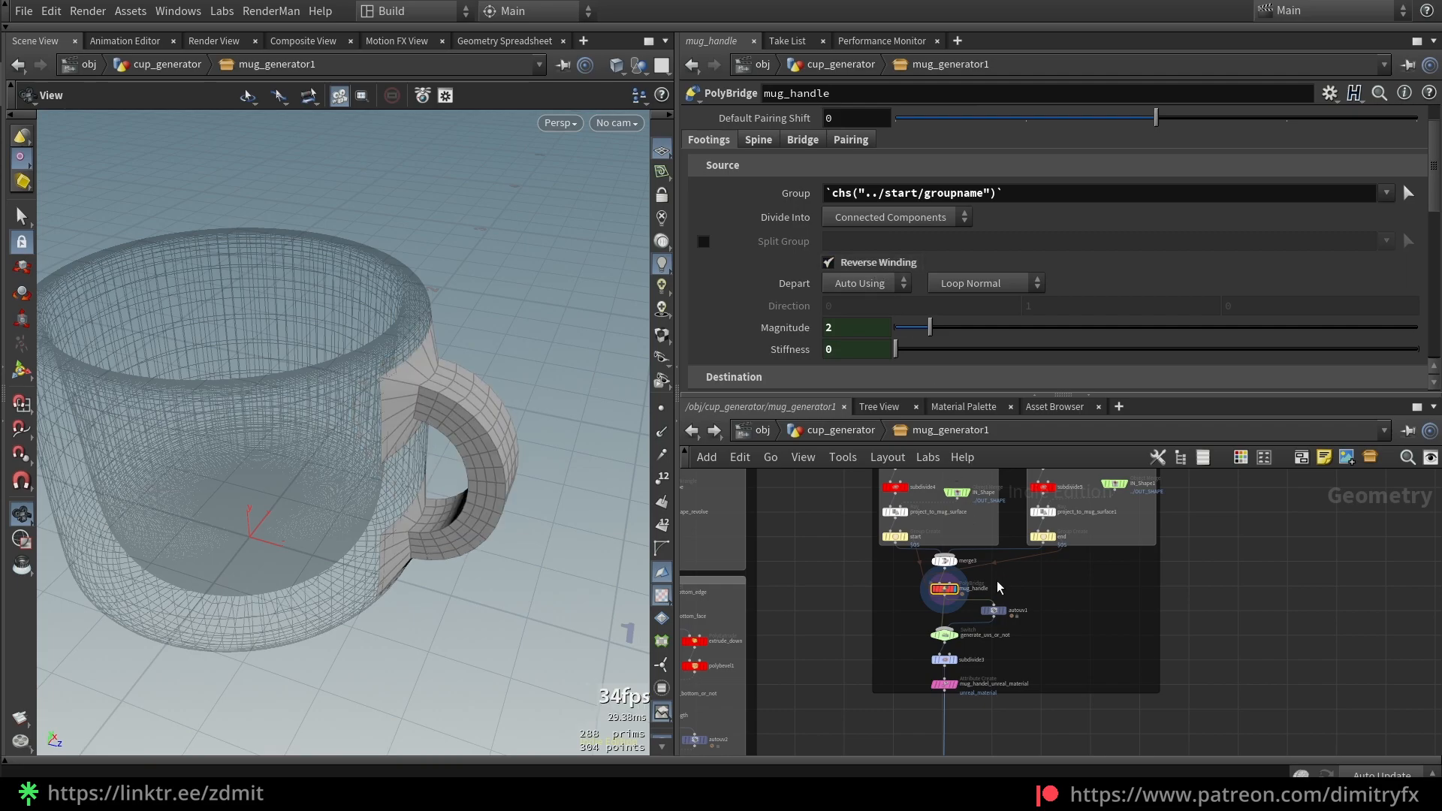
middle_click_drag(998, 589, 1019, 652)
scroll(913, 576, "up", 5)
middle_click_drag(918, 575, 938, 665)
left_click(967, 539)
left_click_drag(442, 398, 363, 344)
Insert a Reverse node (reverse1) below move_to_mug_bbox and display it
key("Tab")
type("rev")
key("Return")
left_click(860, 598)
left_click_drag(860, 601, 942, 601)
left_click(963, 601)
Copy reverse1 as reverse2 onto the bottom part's wire below move_to_mug_bbox1
middle_click_drag(1076, 679, 912, 726)
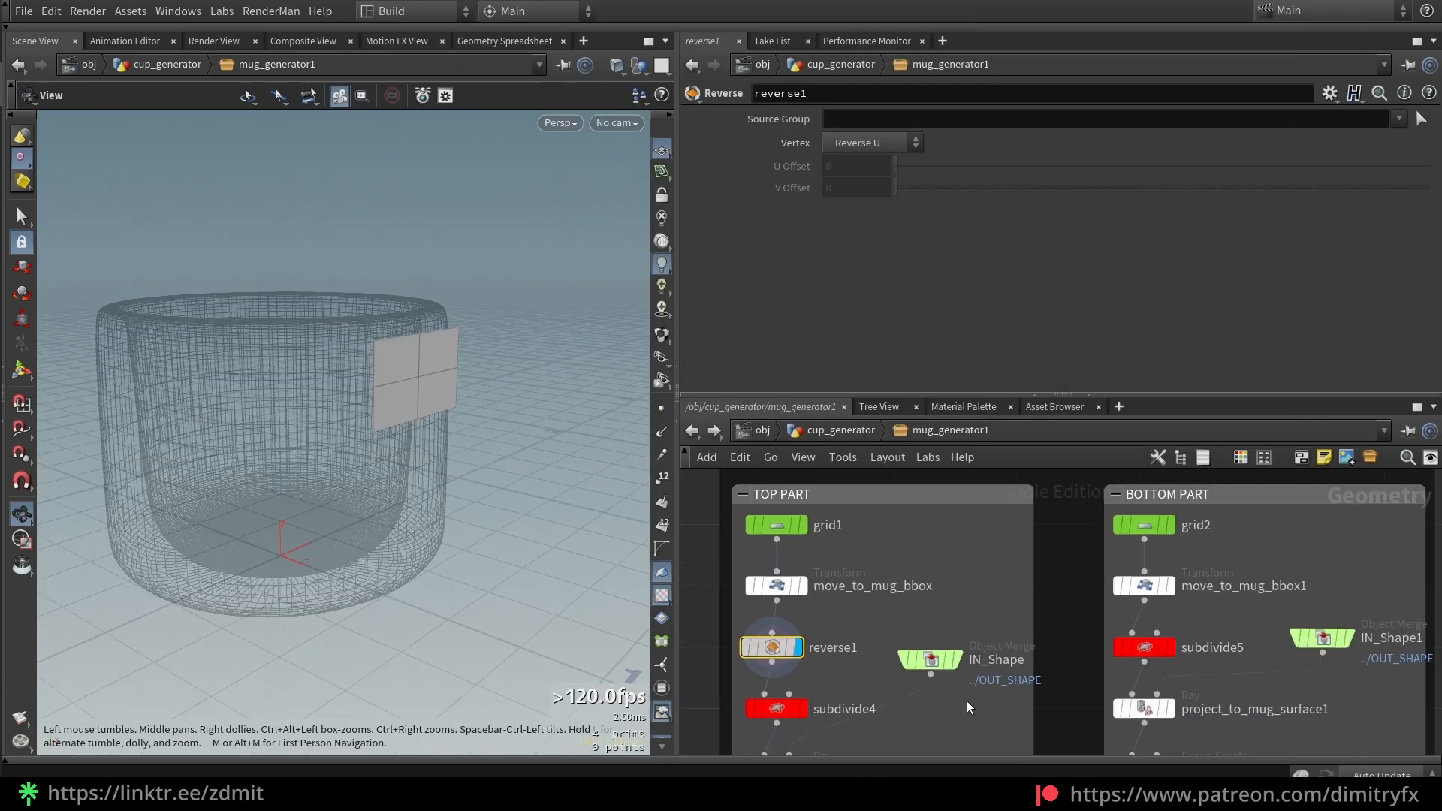
left_click(1144, 586)
left_click(1169, 586)
left_click(776, 662)
left_click(795, 675, "alt")
key("ctrl+z")
left_click_drag(782, 649, 1147, 633, "alt")
middle_click_drag(969, 714, 1036, 548)
Display the mug_handle bridge and try different source and destination reverse winding settings
middle_click_drag(1000, 635, 942, 510)
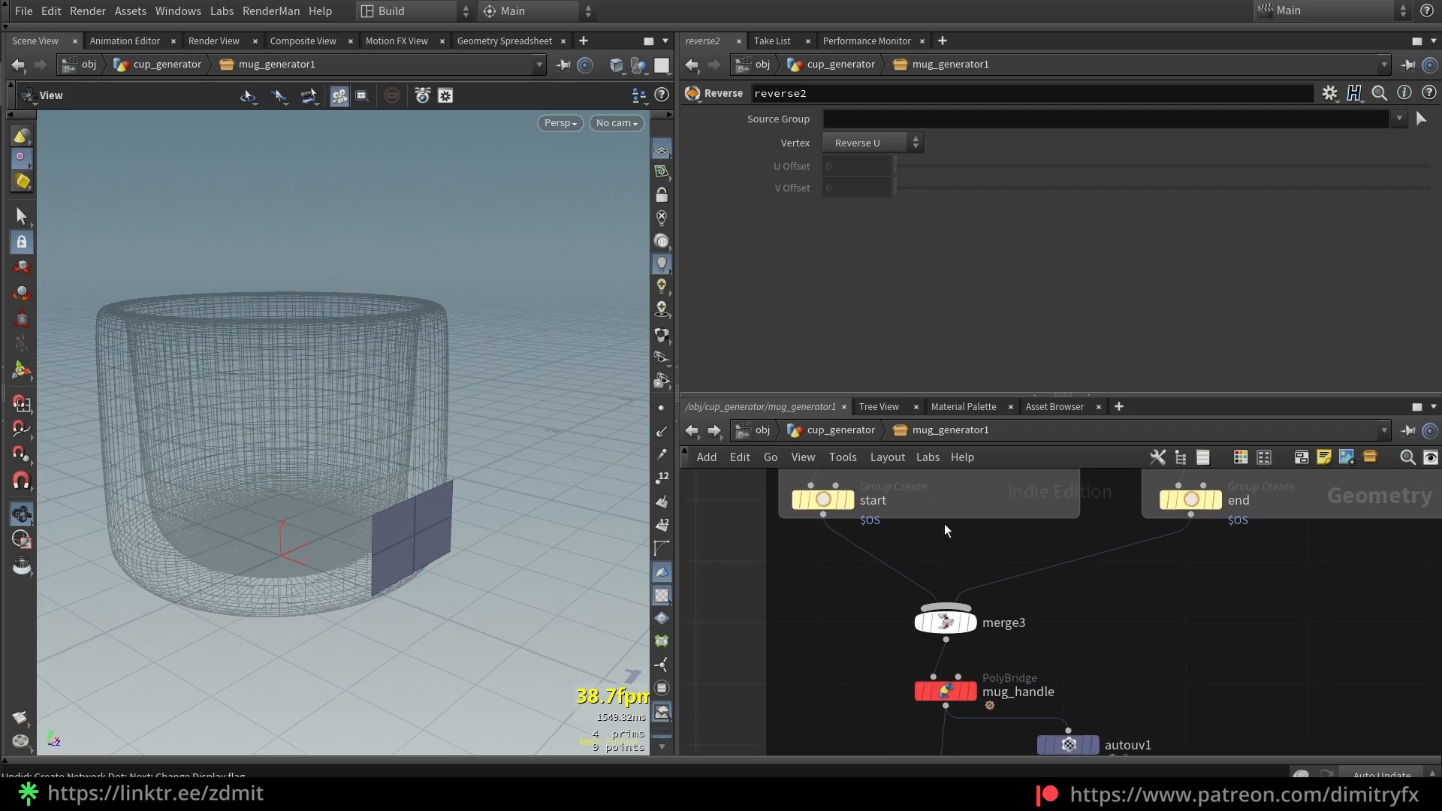
left_click(971, 691)
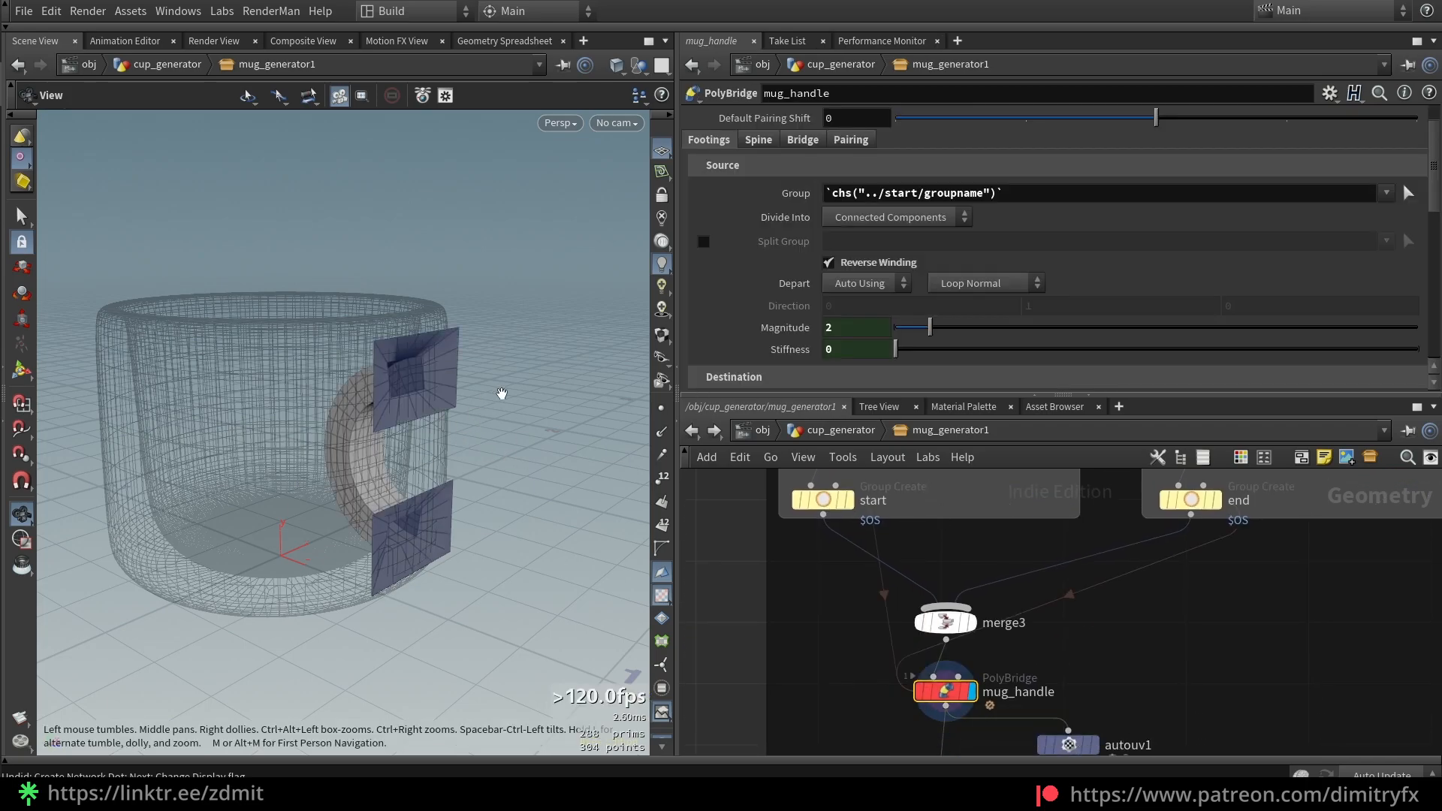
left_click(869, 261)
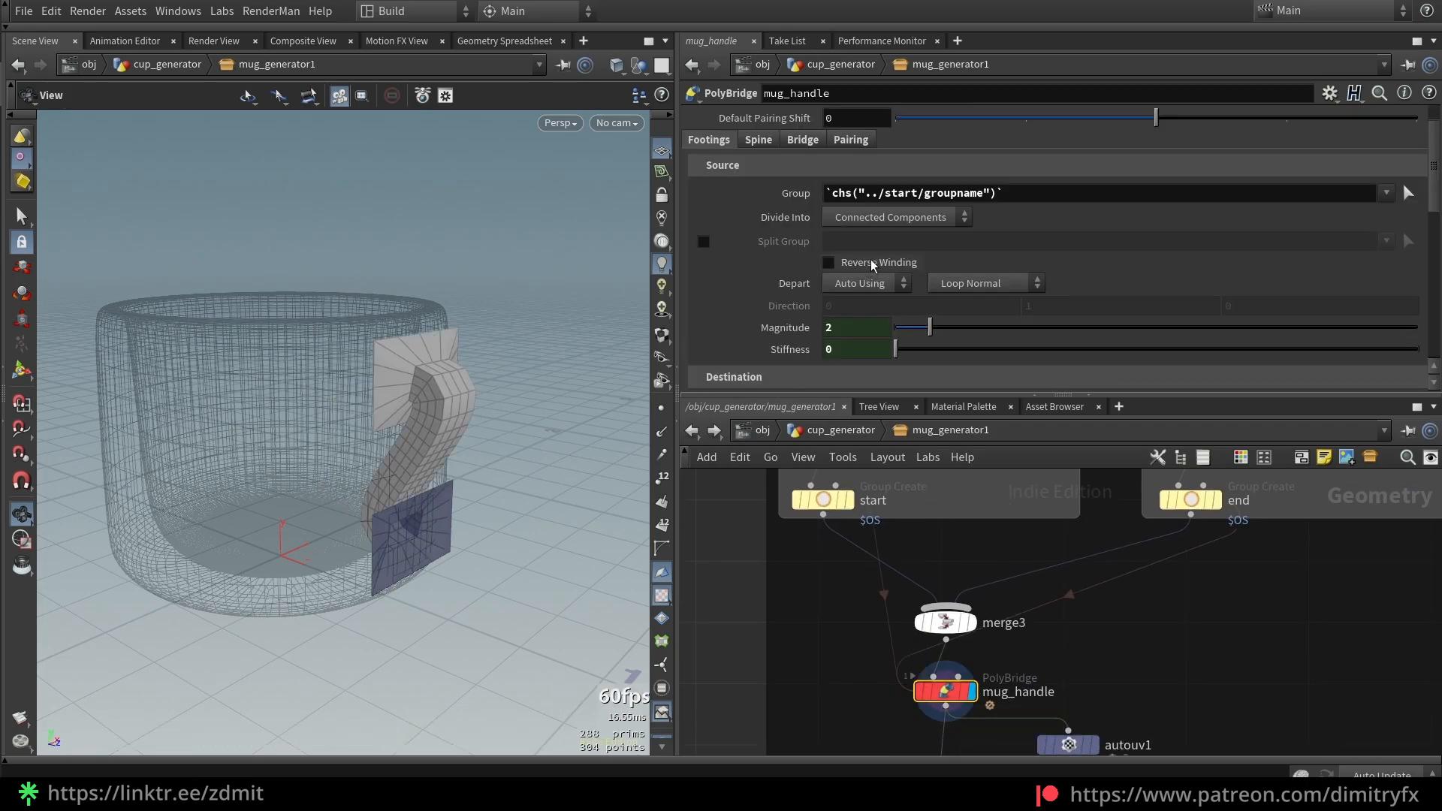
scroll(883, 278, "up", 1)
scroll(884, 278, "down", 3)
left_click(863, 270)
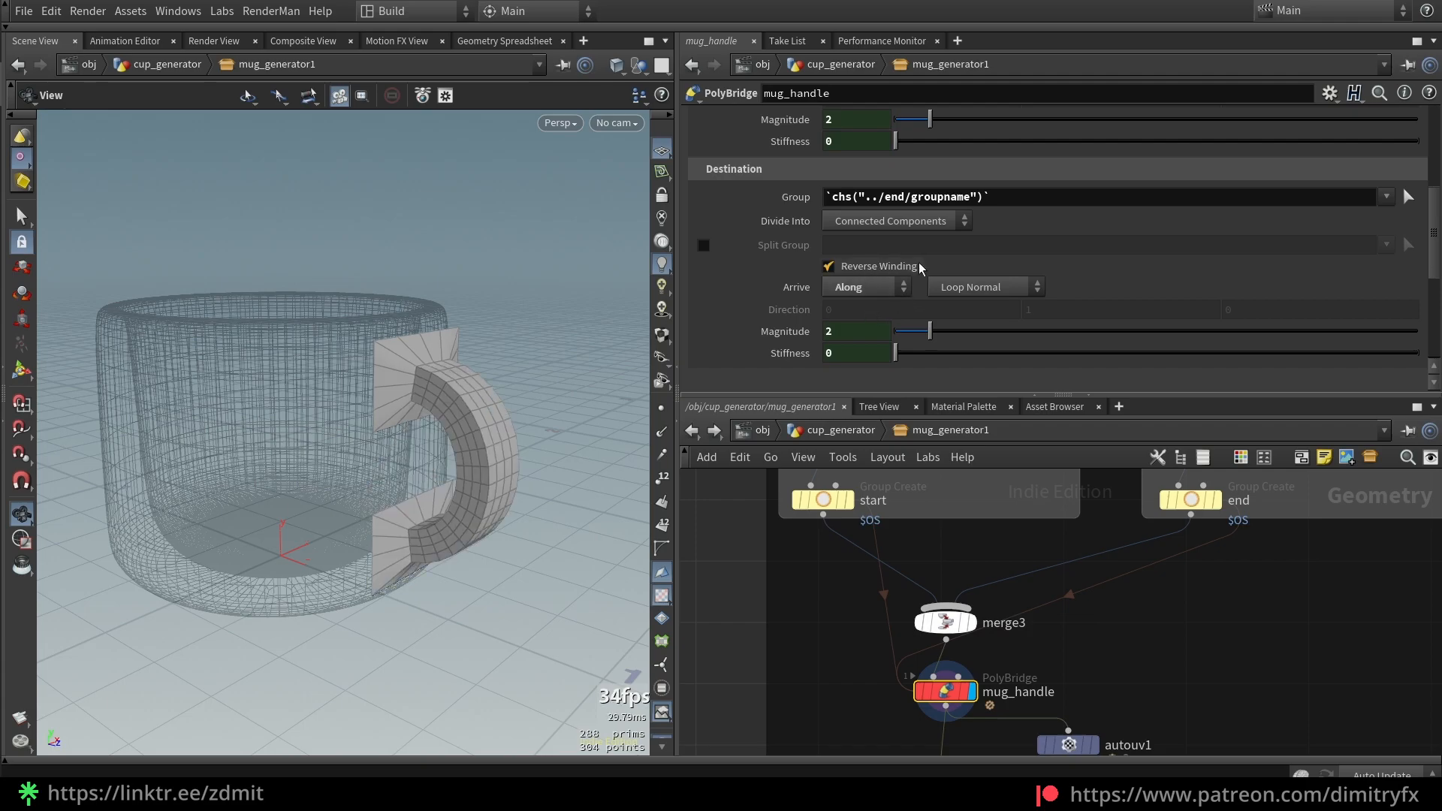
scroll(909, 255, "up", 2)
left_click(866, 171)
left_click(865, 171)
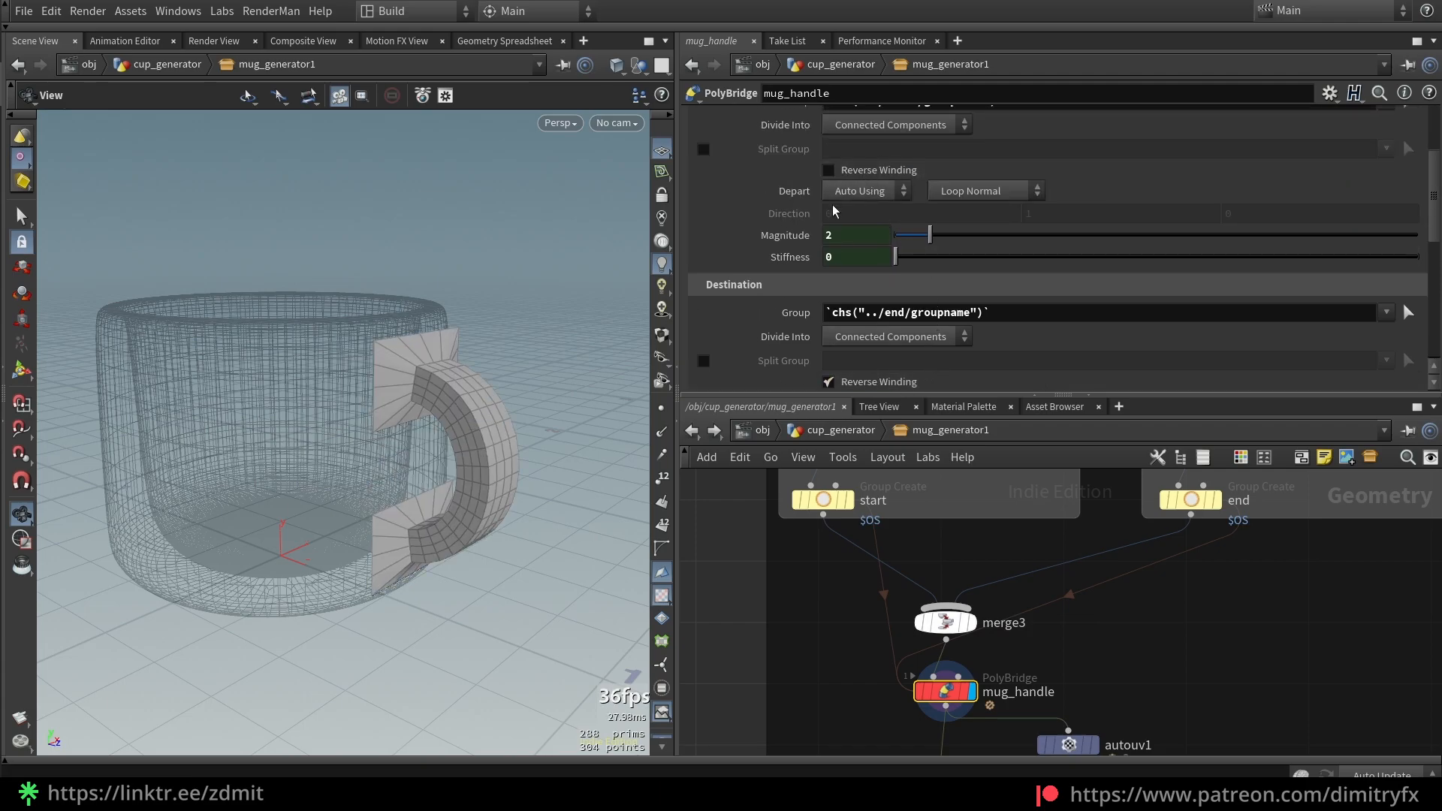
scroll(994, 290, "down", 3)
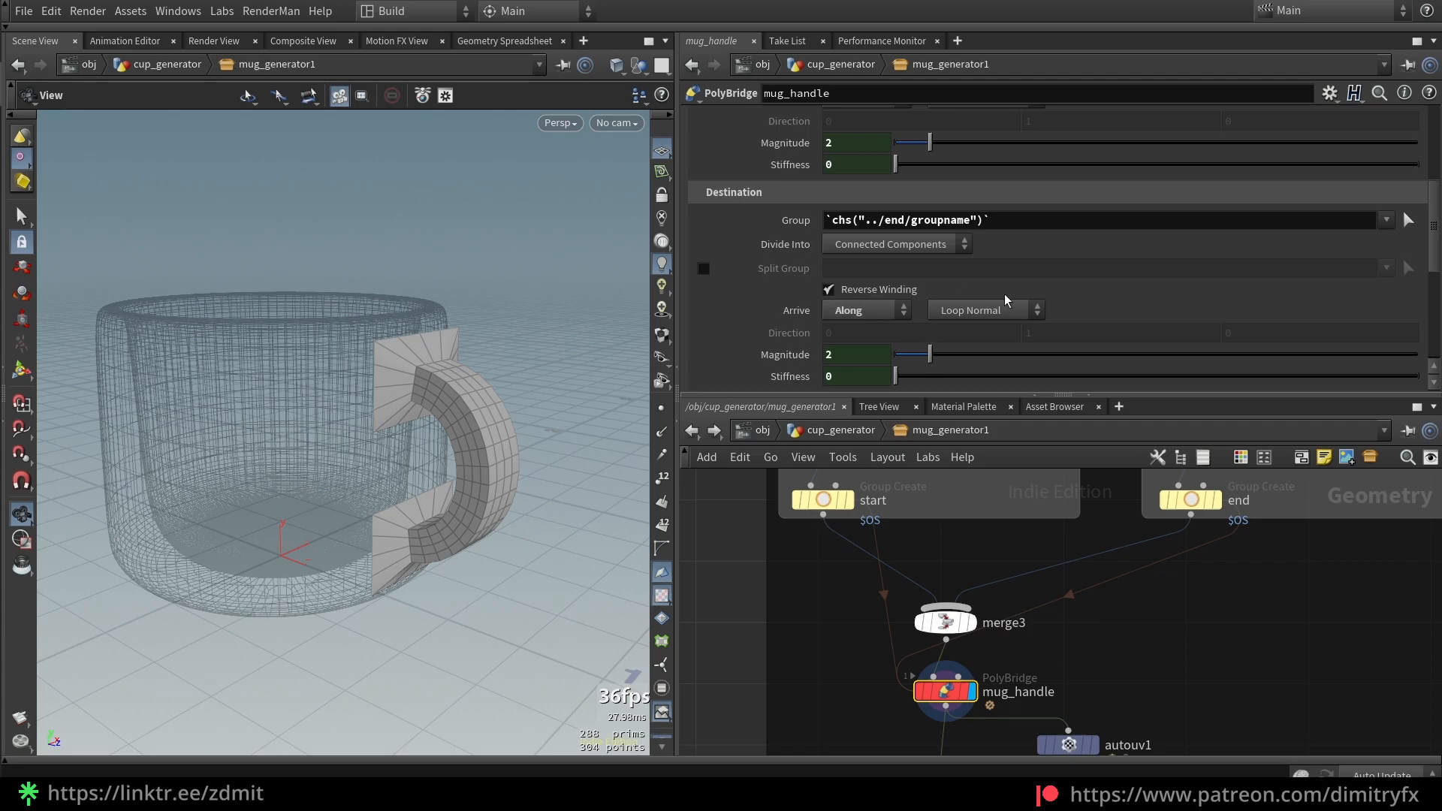
Try another destination arrive direction, return it to Along, and undo the edits
left_click(854, 312)
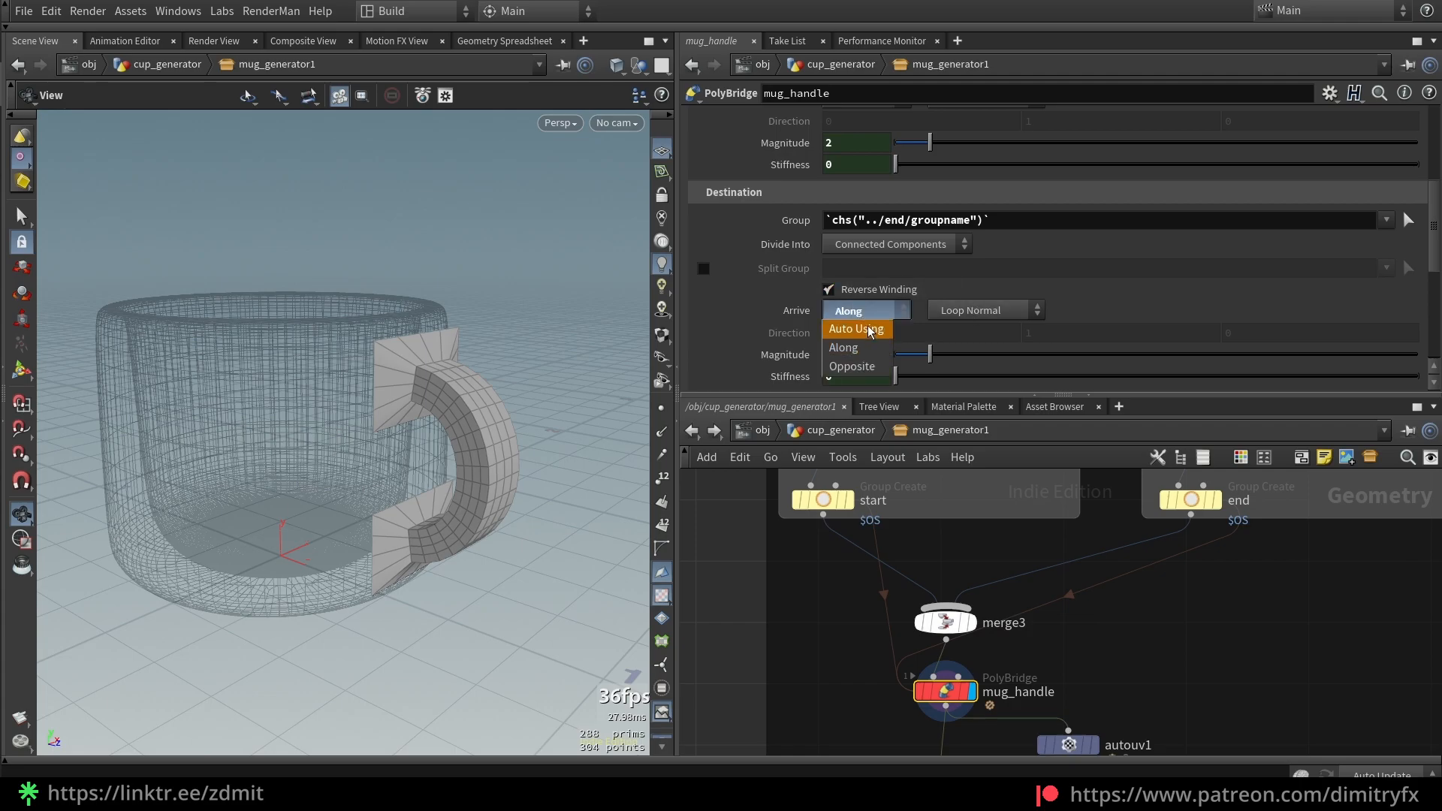
left_click(871, 327)
left_click(872, 311)
left_click(874, 346)
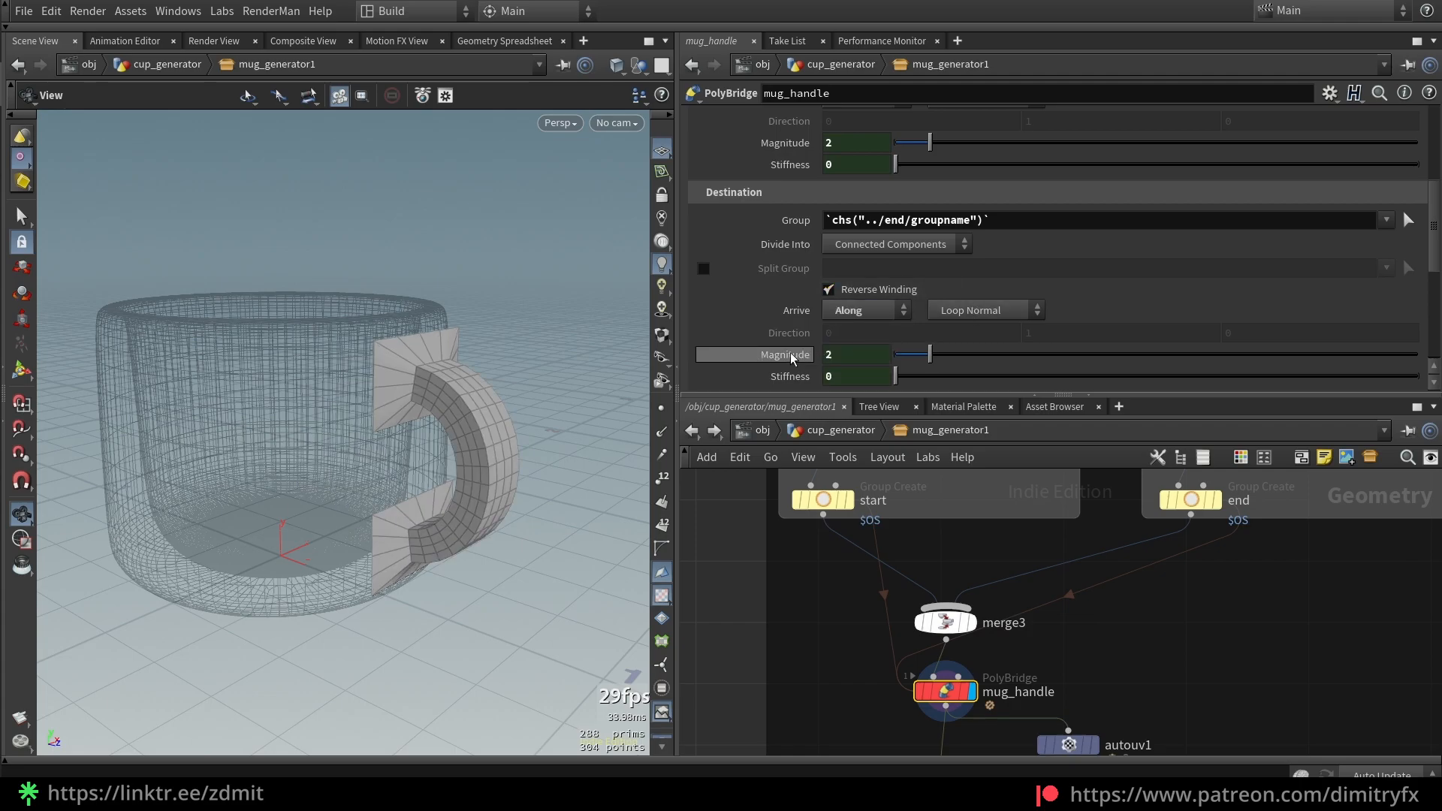
key("ctrl+z")
key("ctrl+z")
key("ctrl+z")
key("ctrl+z")
key("ctrl+z")
key("ctrl+z")
Test destination arrive Auto Using with destination reverse winding, then undo both
left_click_drag(434, 402, 453, 402)
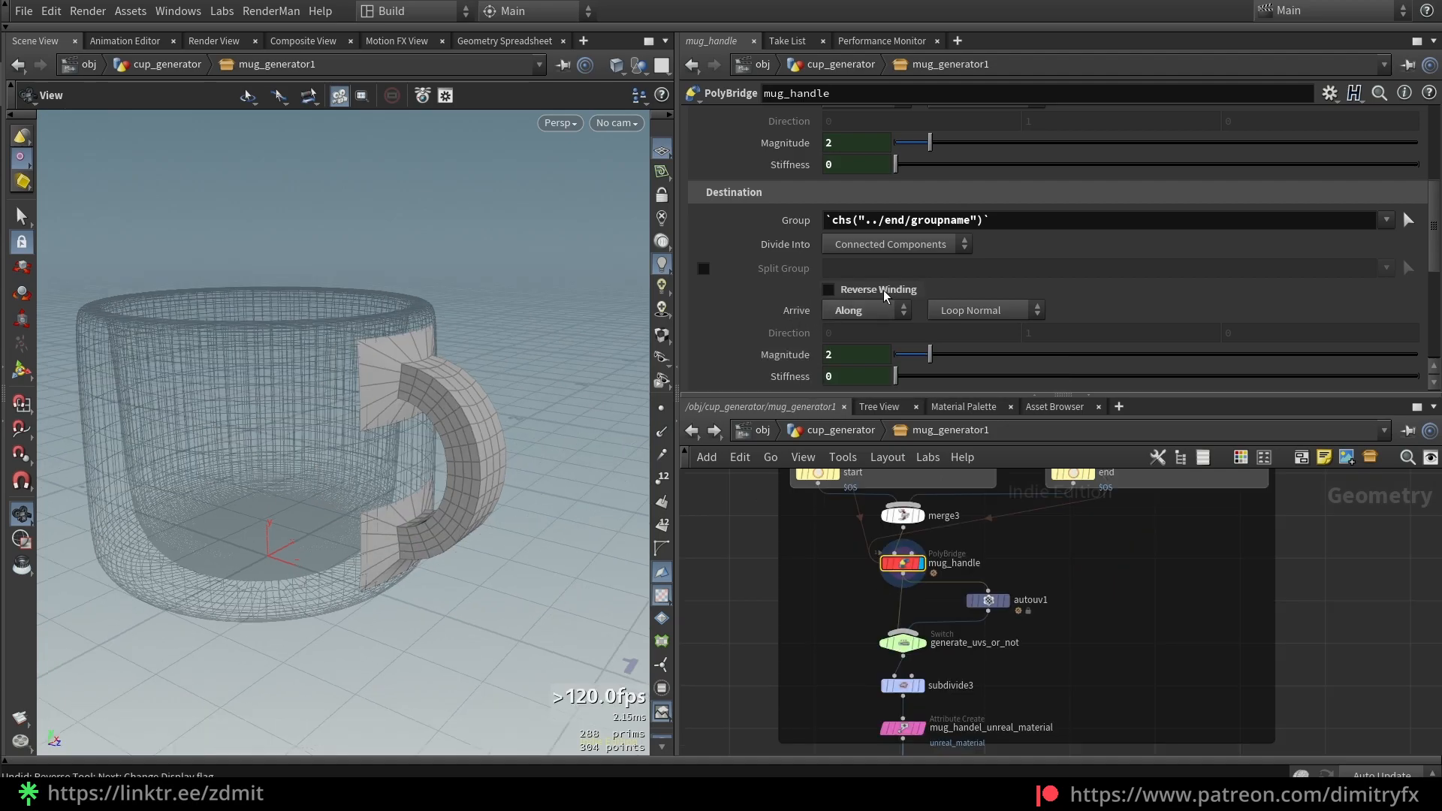
scroll(786, 278, "up", 5)
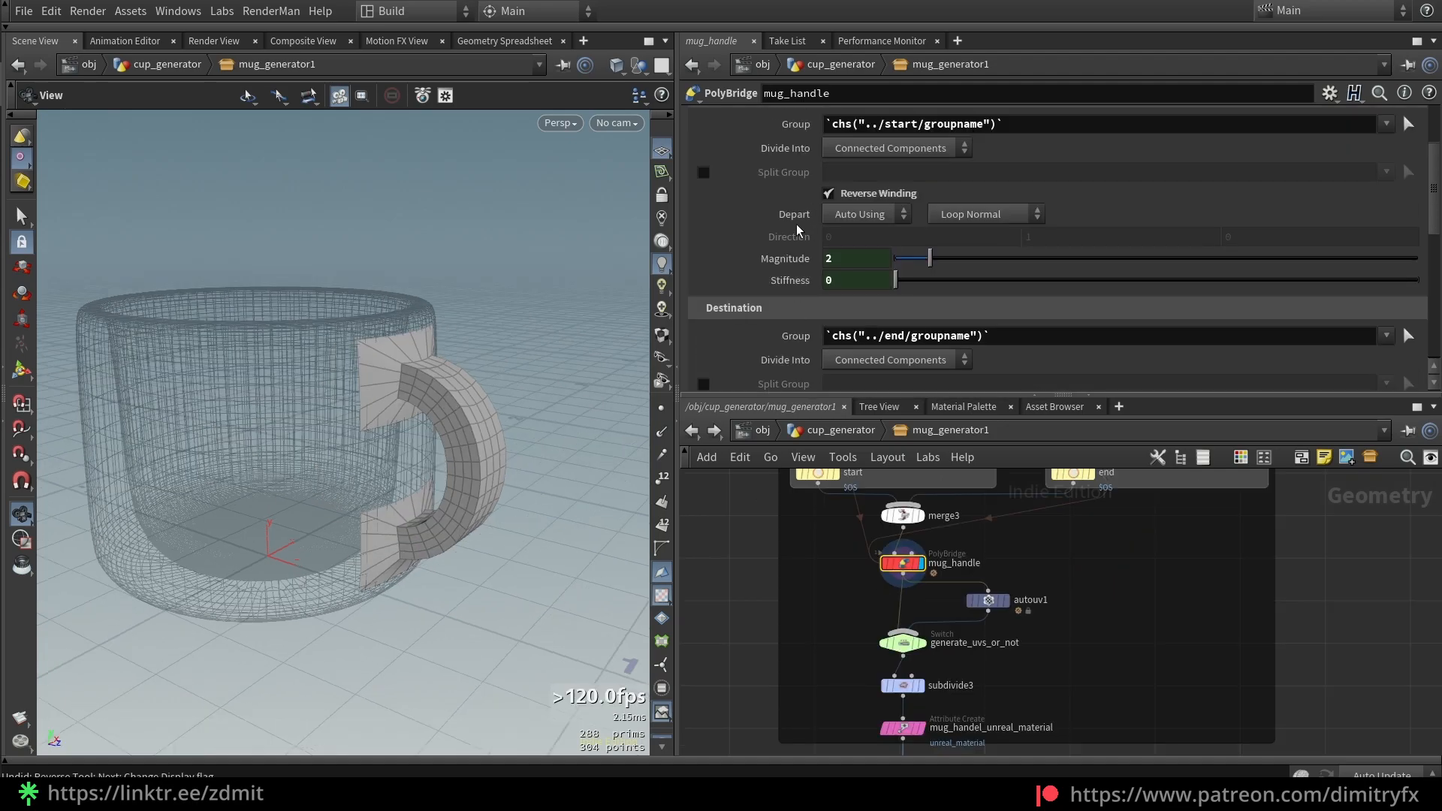
scroll(856, 226, "down", 4)
left_click(879, 337)
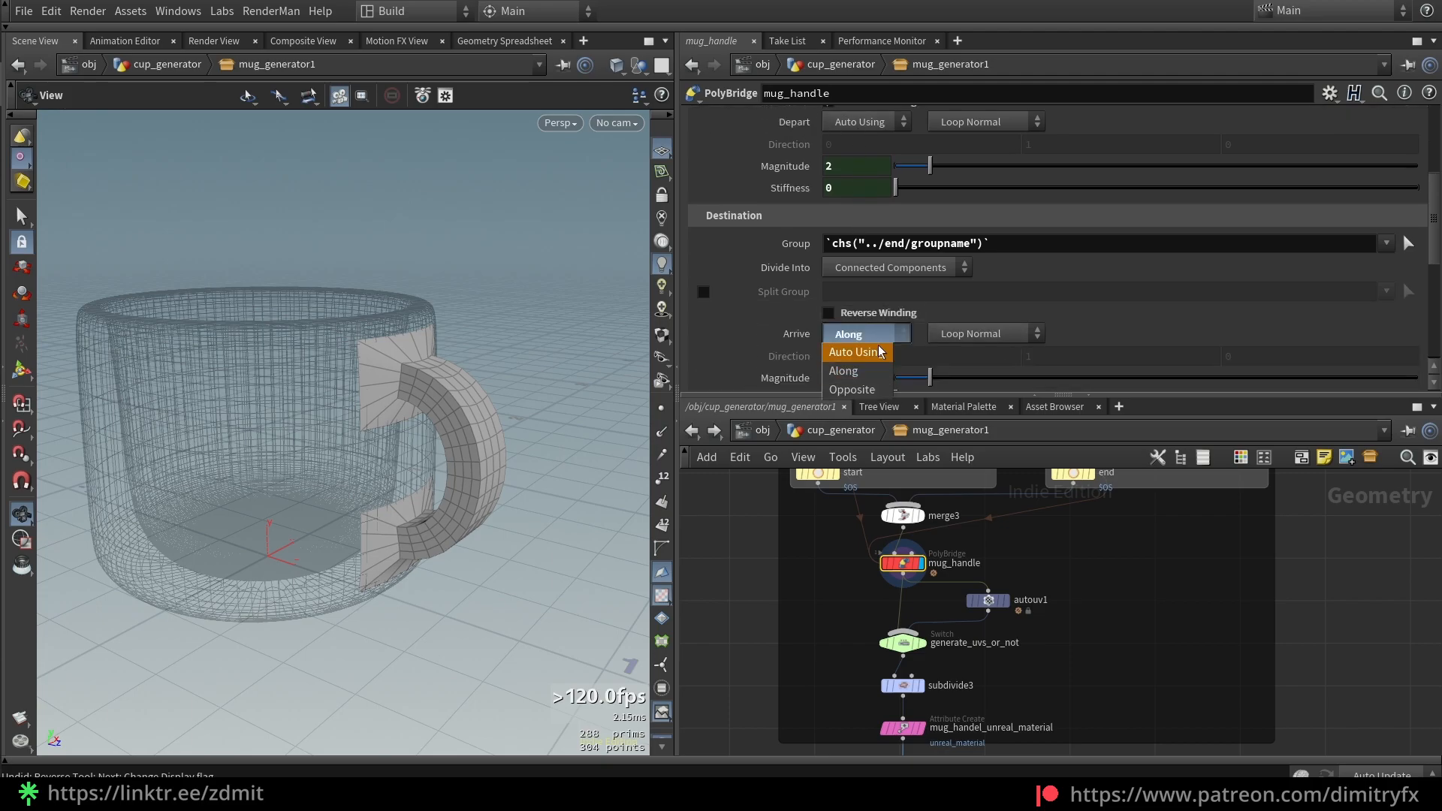
left_click(872, 344)
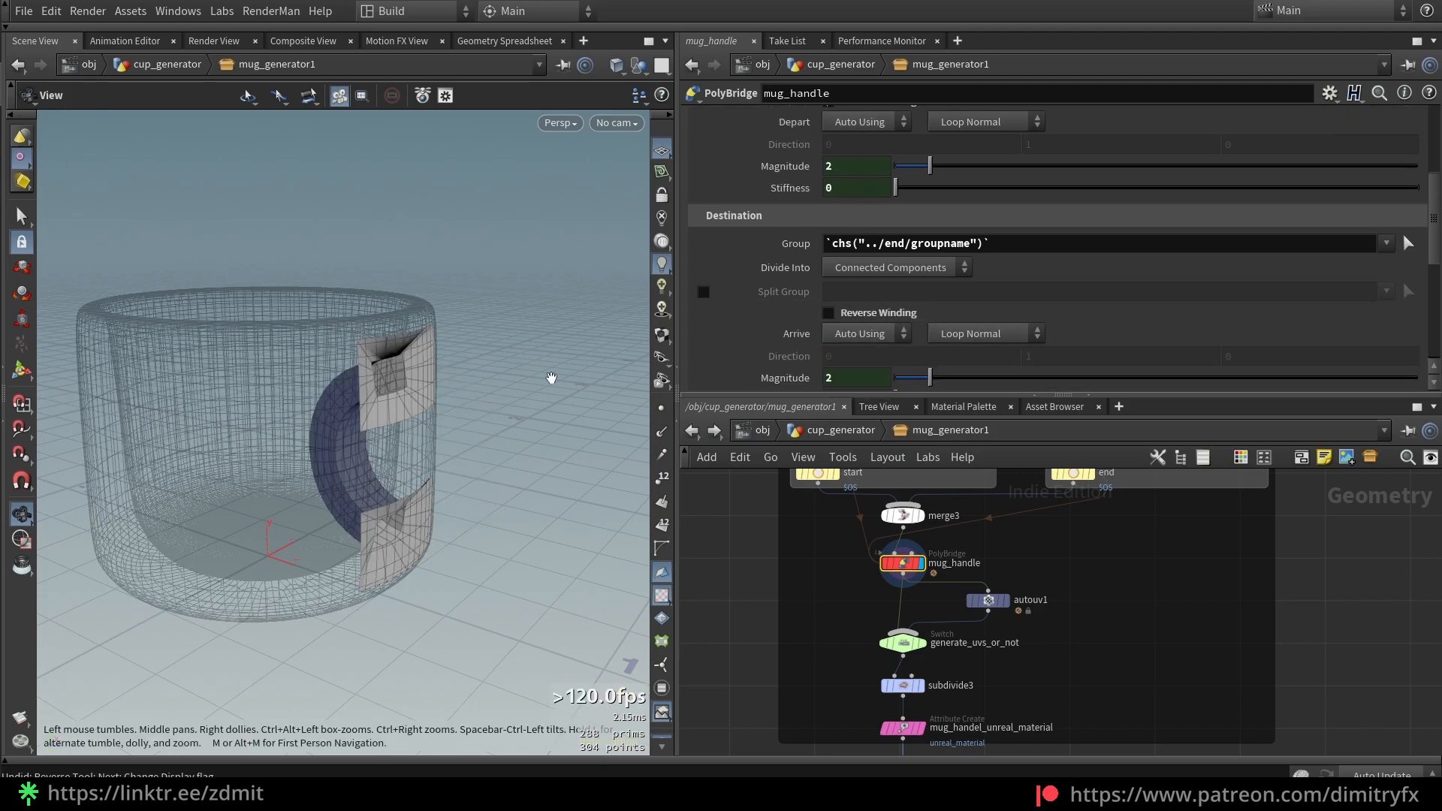
left_click(850, 313)
key("ctrl+z")
key("ctrl+z")
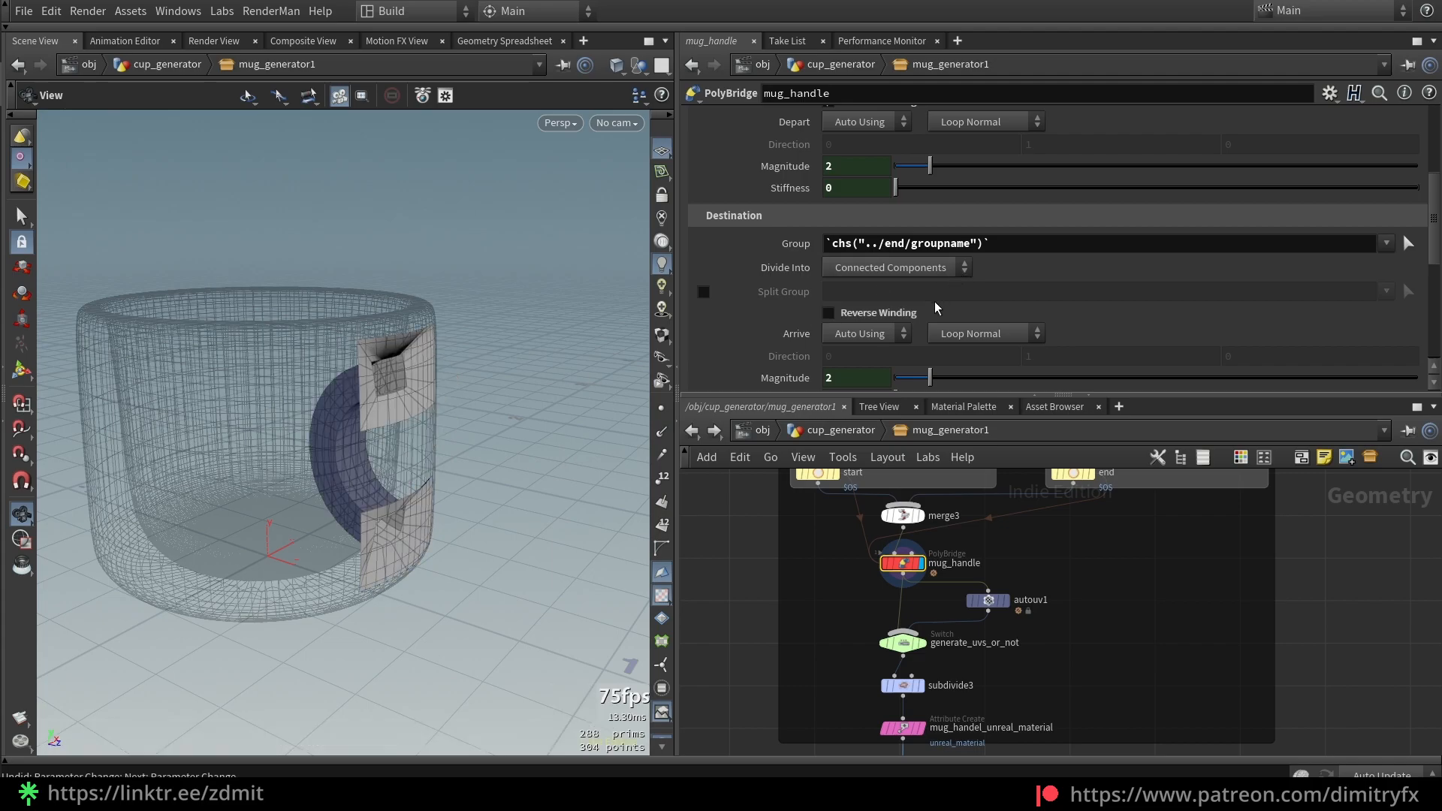
Check the arrive choices without changing them and trial a stiffness change, then undo it
left_click_drag(408, 384, 445, 394)
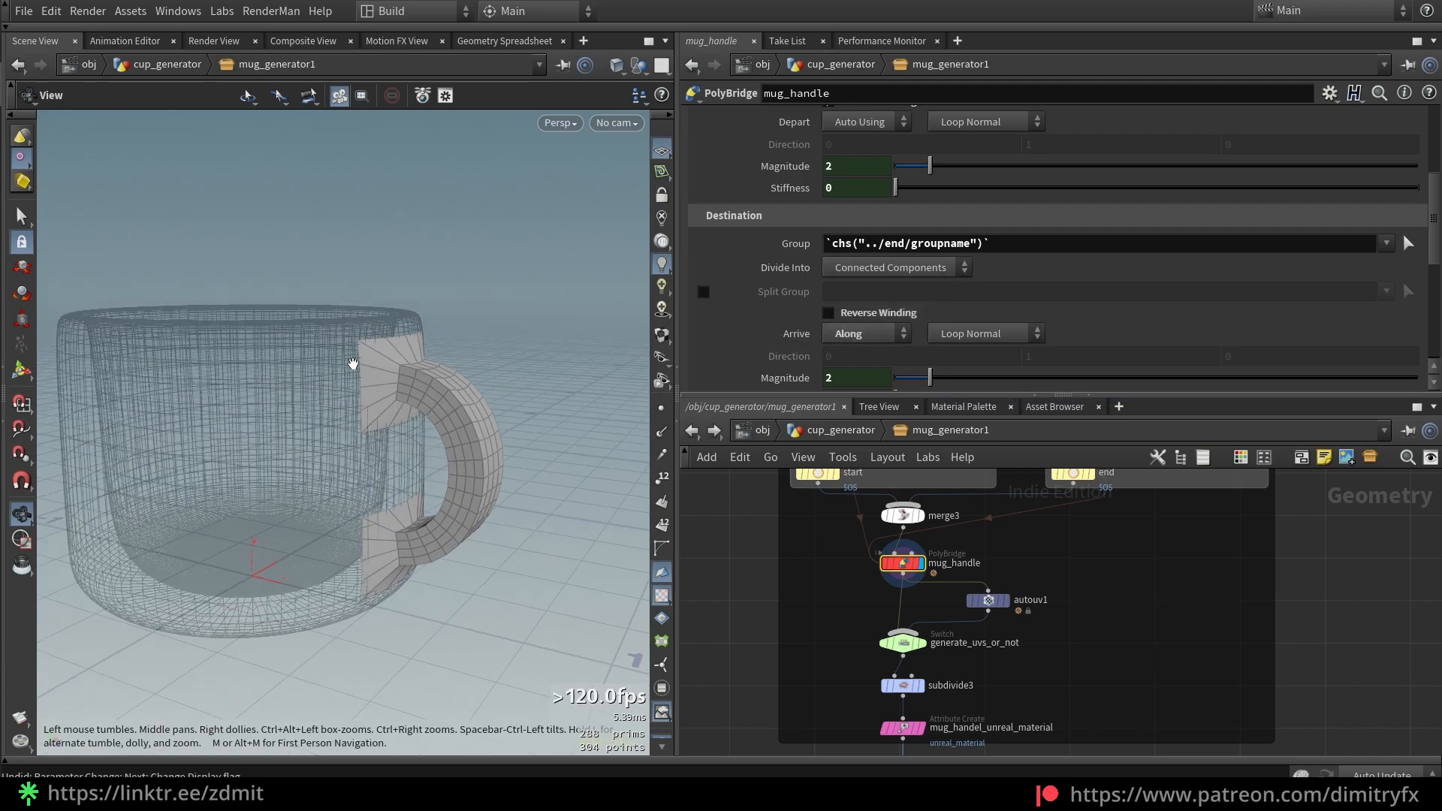
left_click(857, 334)
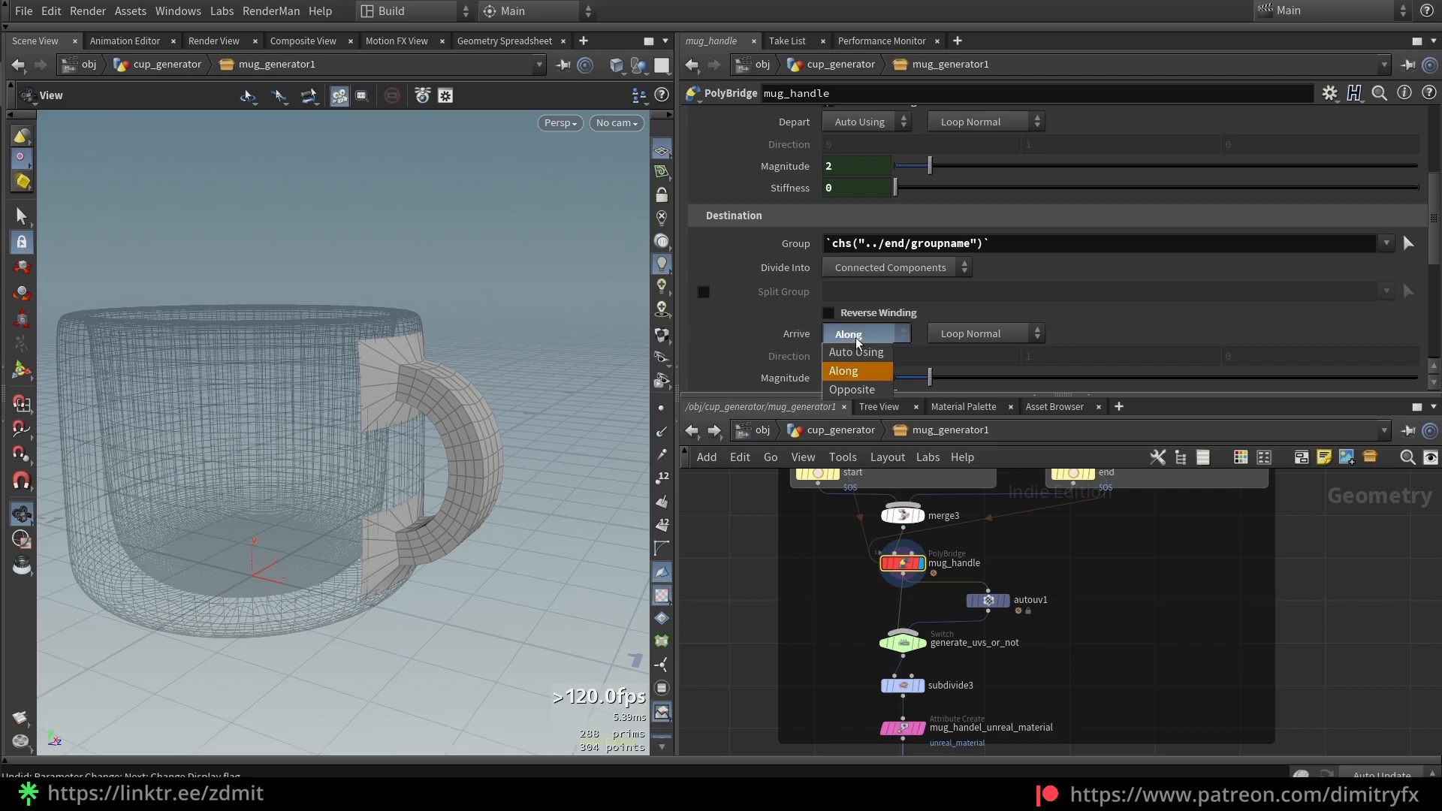
key("Escape")
scroll(783, 291, "down", 3)
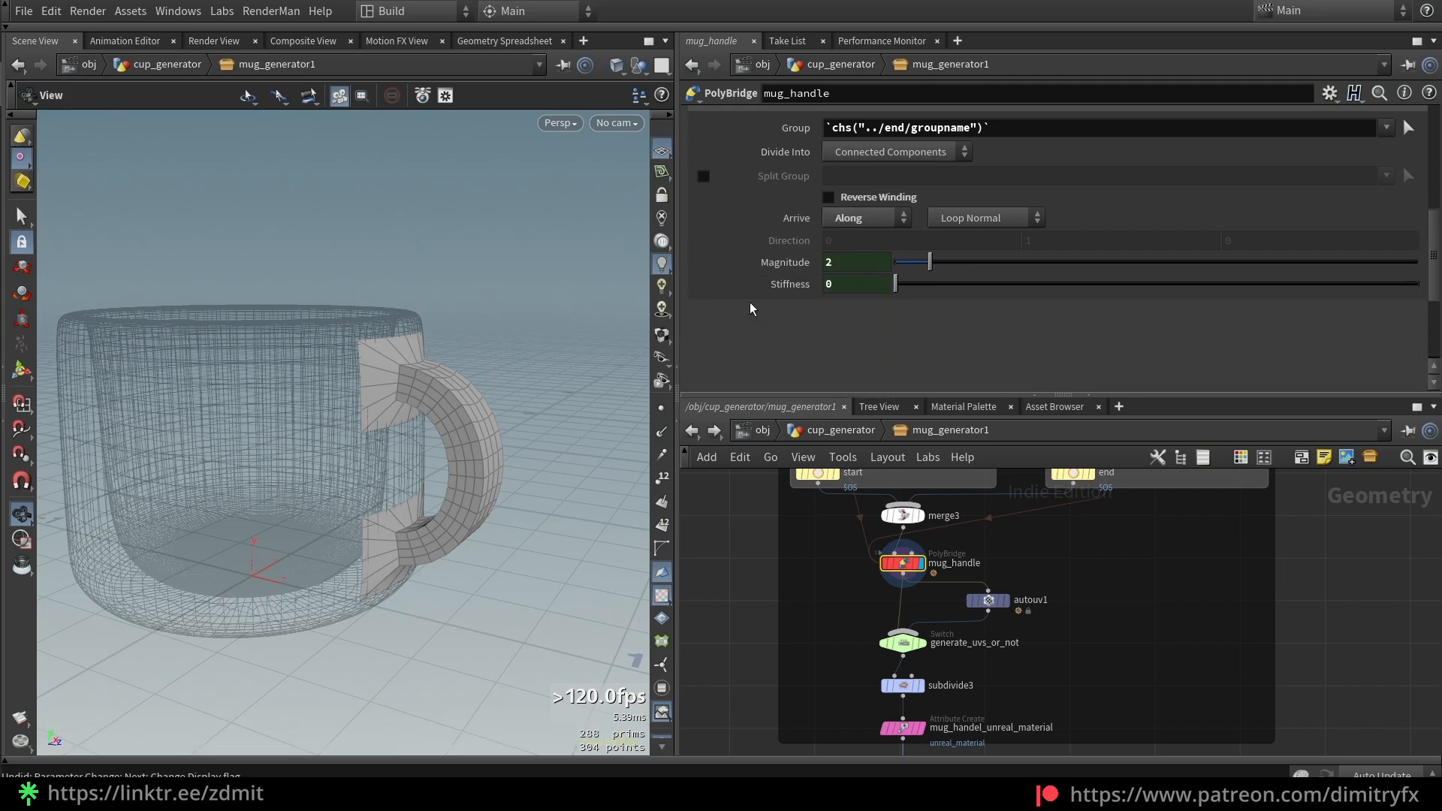
left_click_drag(930, 262, 1418, 282)
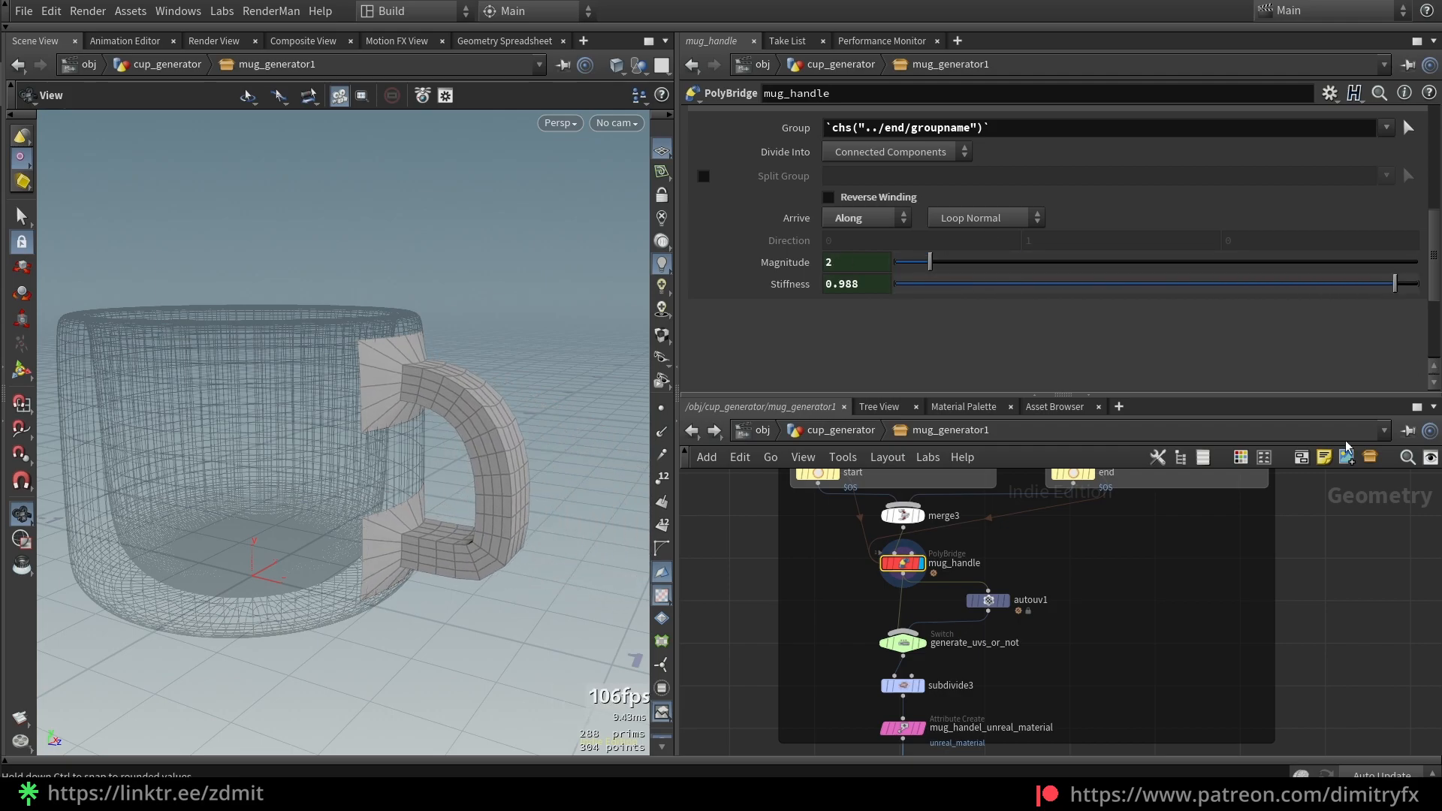
key("ctrl+z")
scroll(1067, 216, "up", 3)
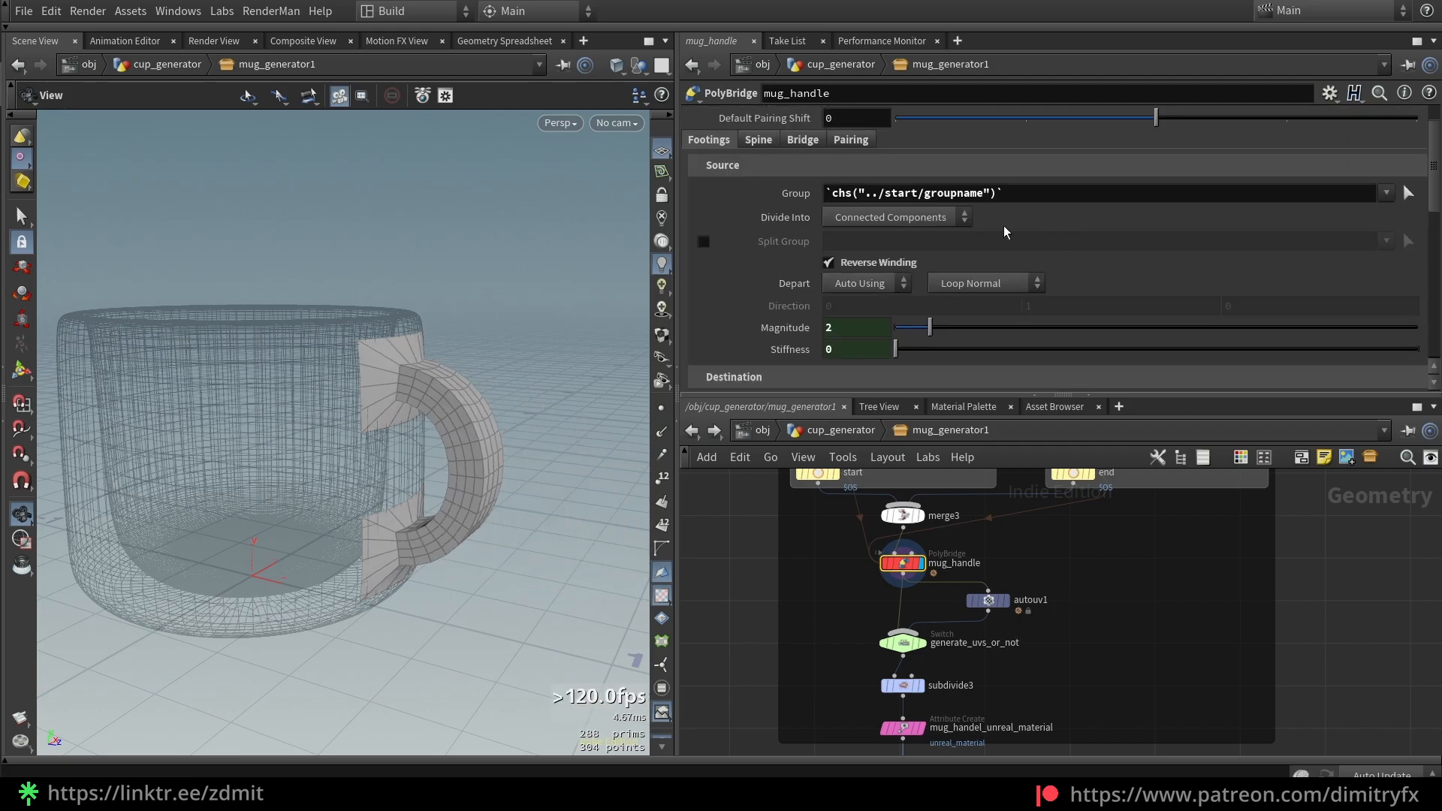
Review the bridge's spine and mesh settings, then return to the cup_generator level
left_click(760, 187)
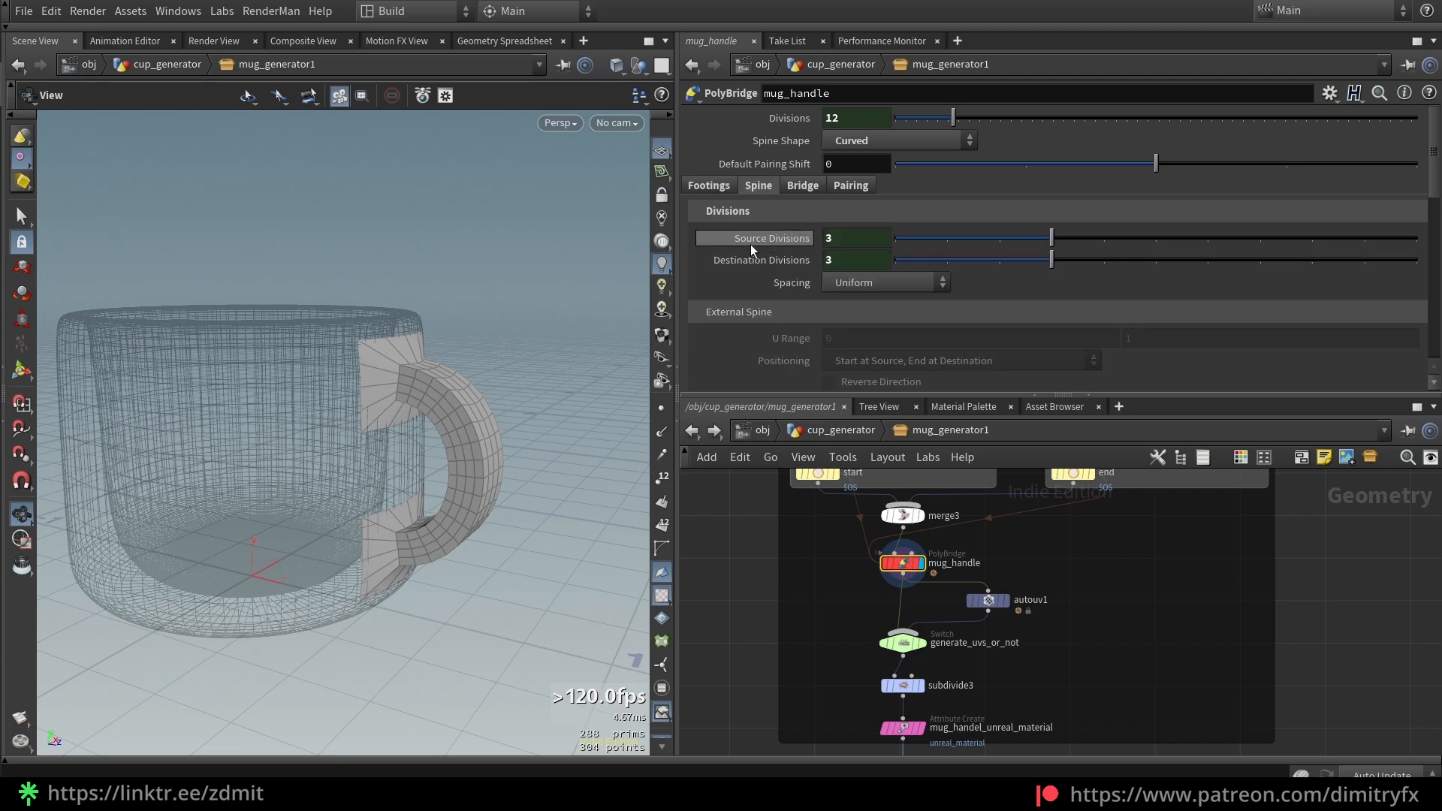
scroll(918, 197, "down", 1)
left_click(795, 163)
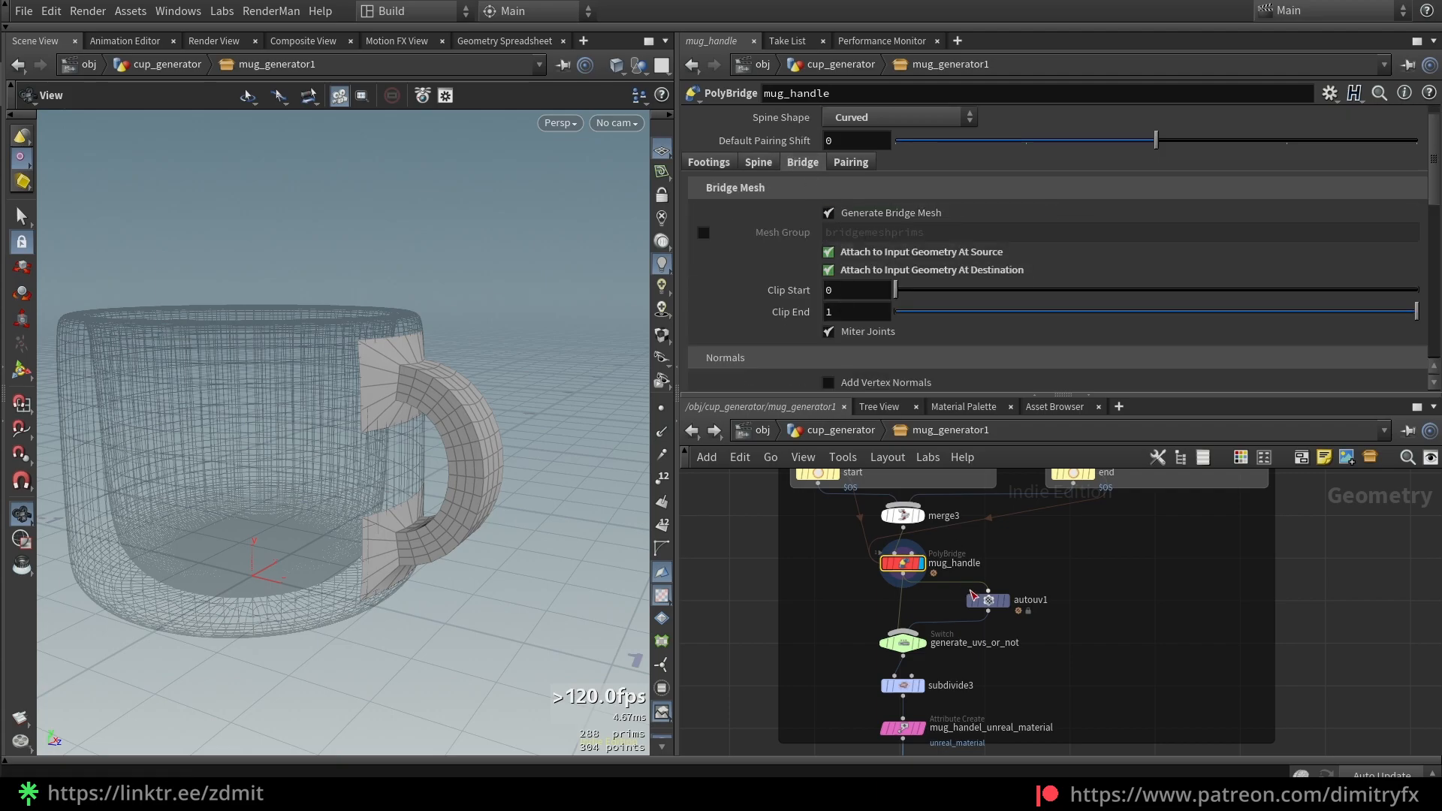
left_click(840, 430)
scroll(859, 349, "down", 3)
scroll(859, 349, "up", 3)
Enter mug_generator1 and display the handle at autouv1, then at generate_uvs_or_not
scroll(1154, 304, "down", 3)
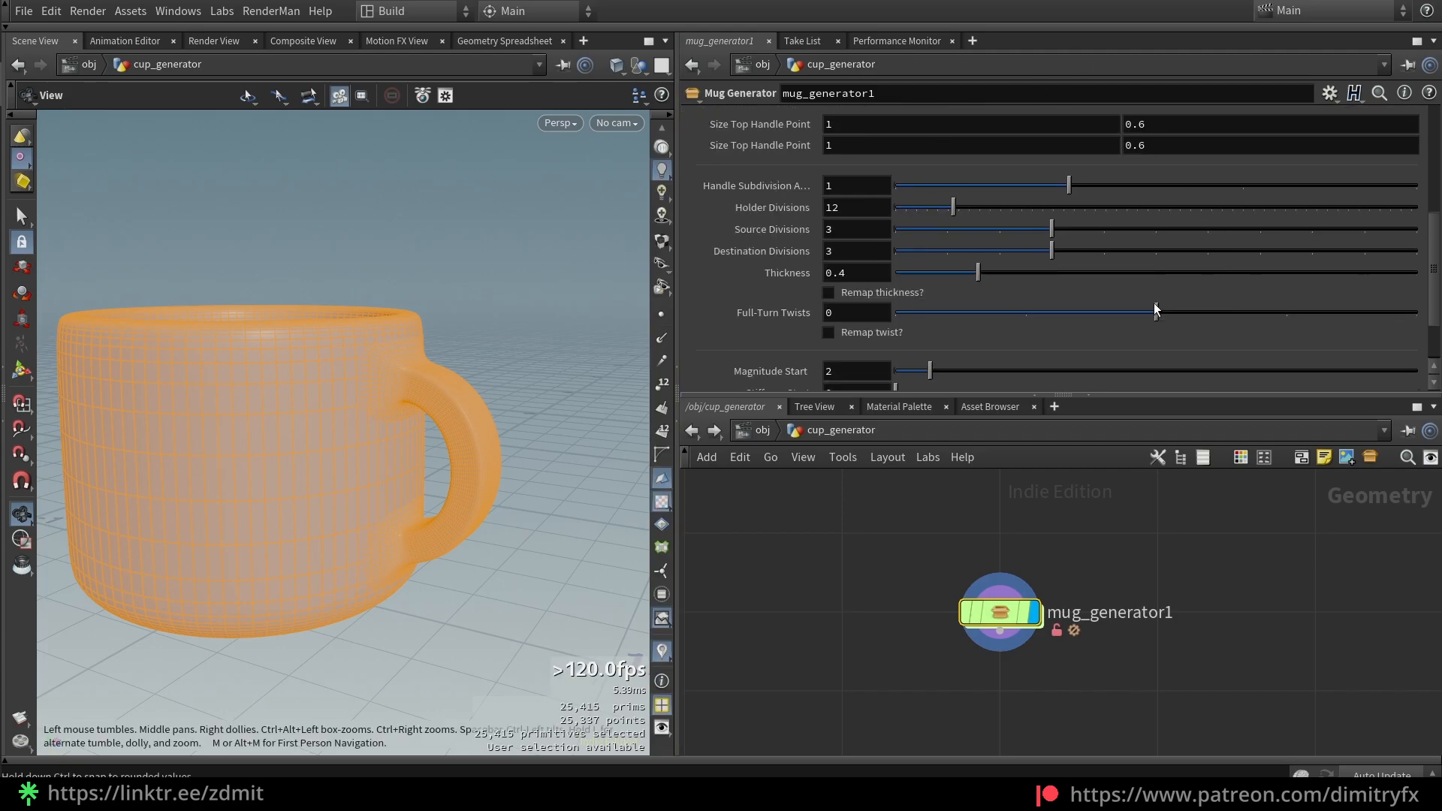
scroll(1061, 300, "up", 3)
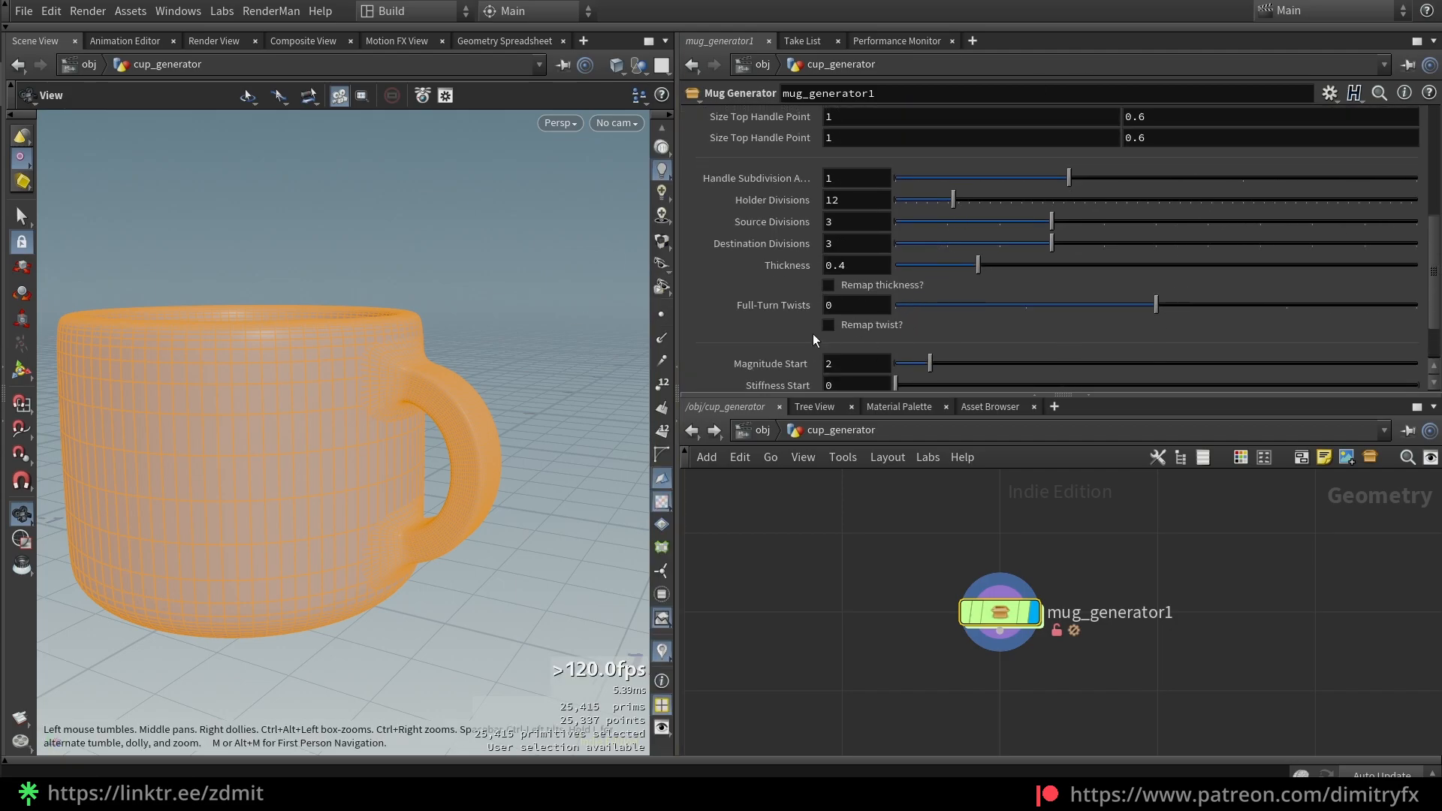
scroll(801, 269, "up", 3)
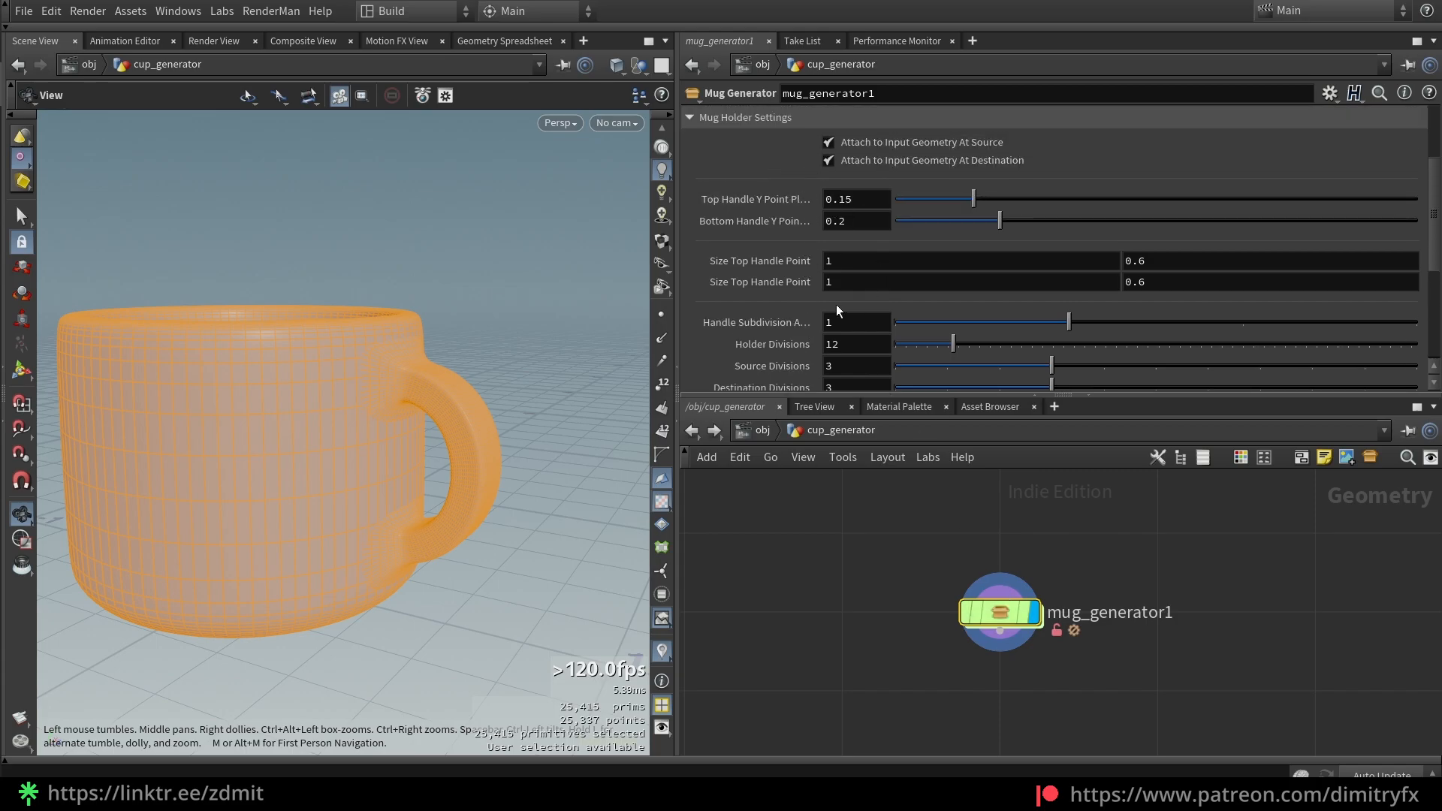
scroll(864, 258, "down", 5)
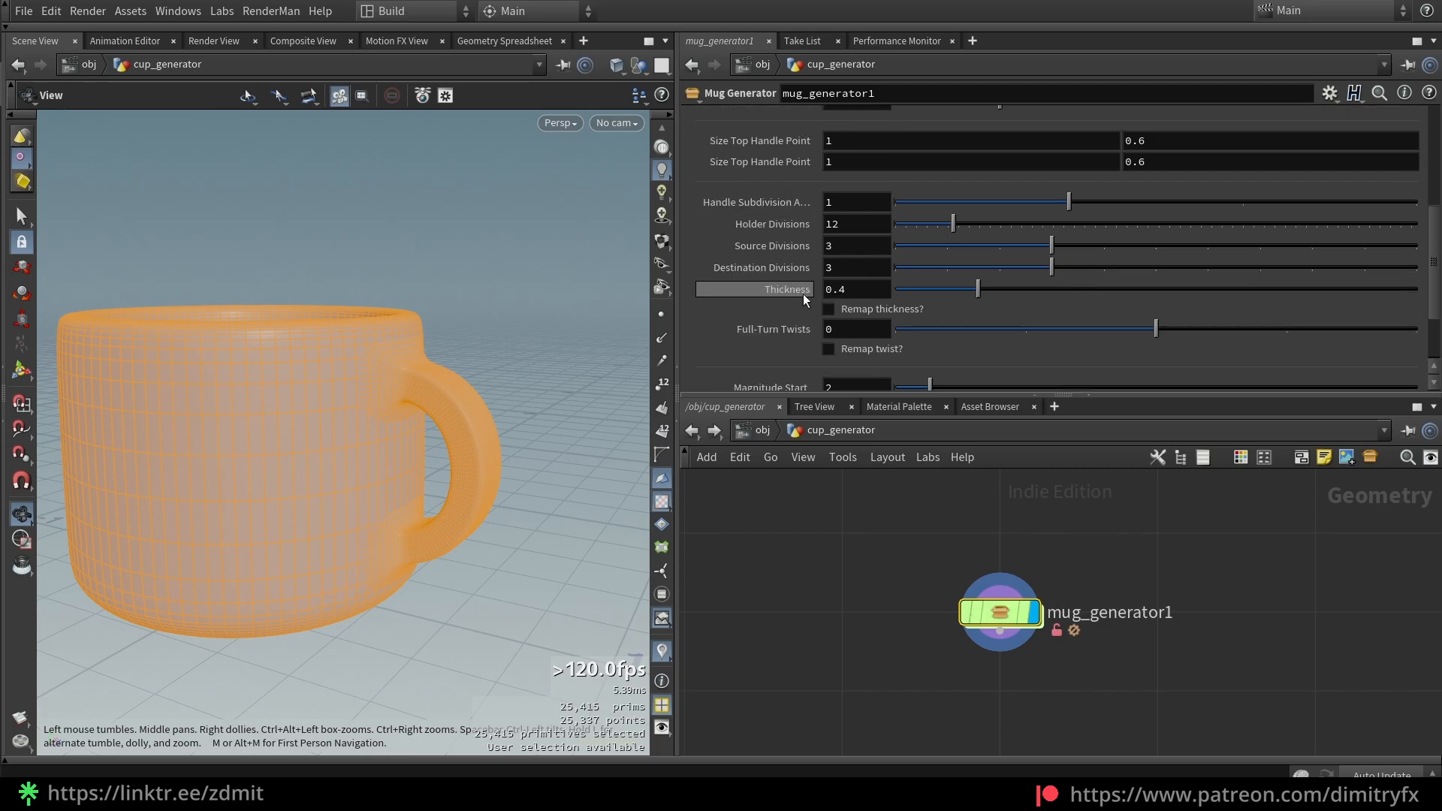
double_click(990, 607)
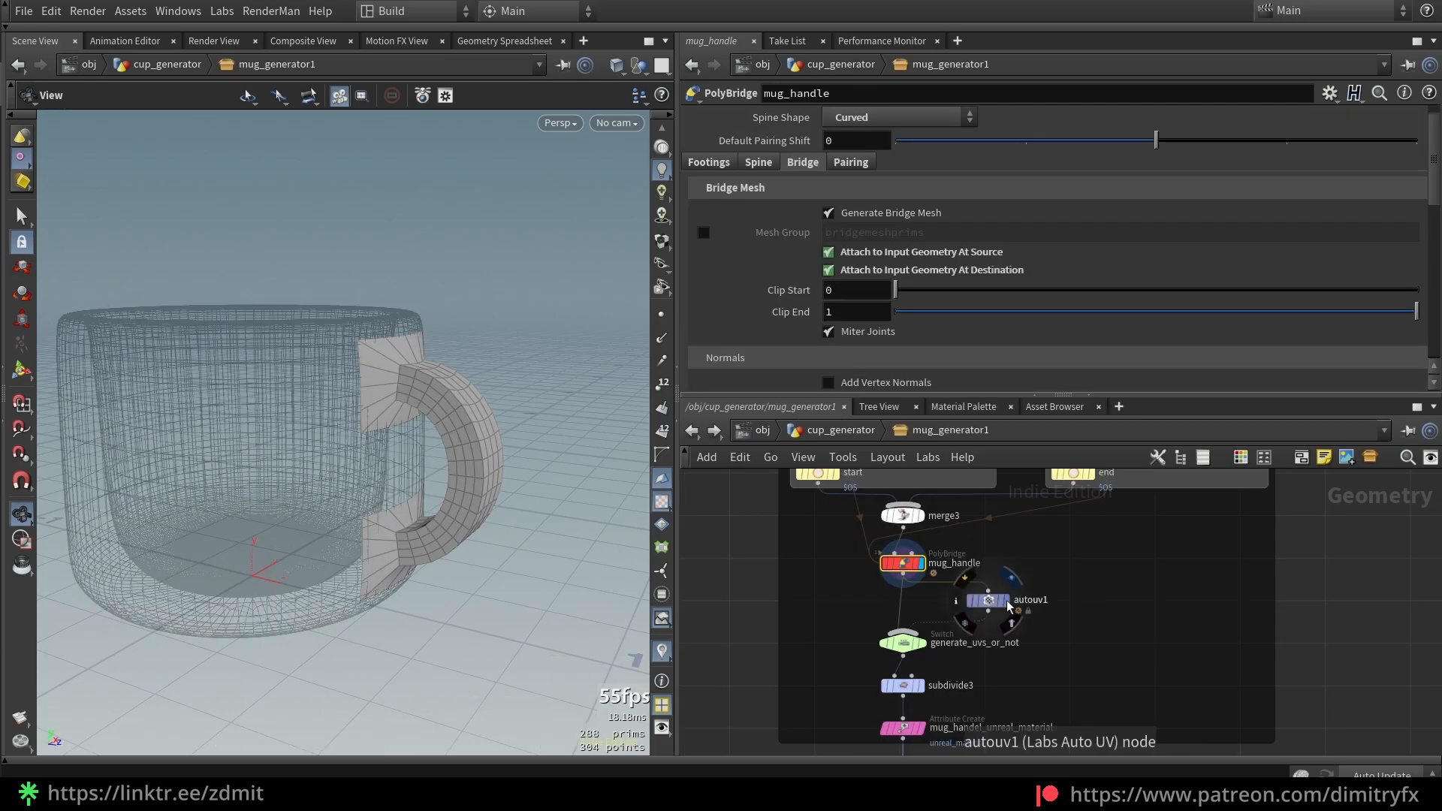
left_click(1005, 600)
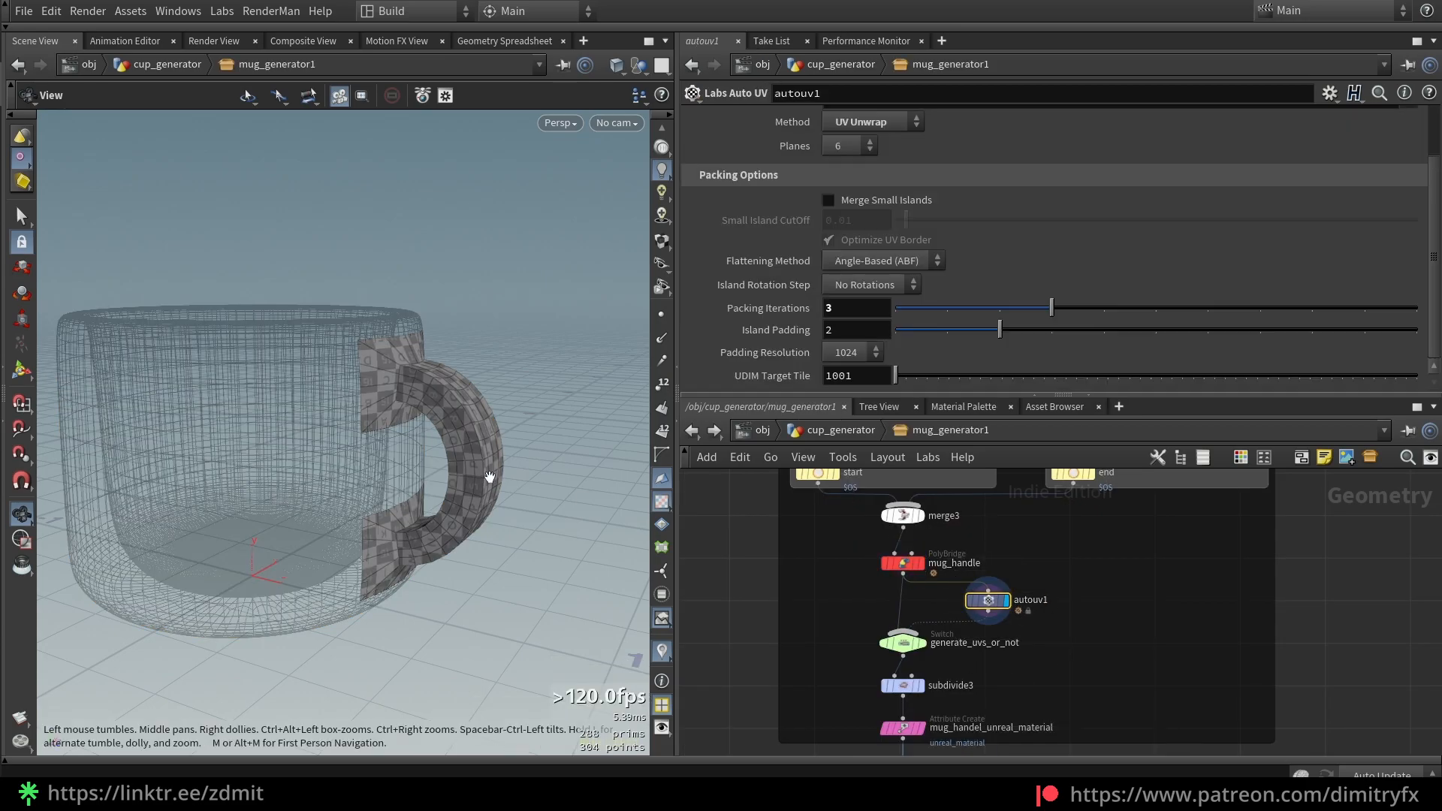
left_click(924, 642)
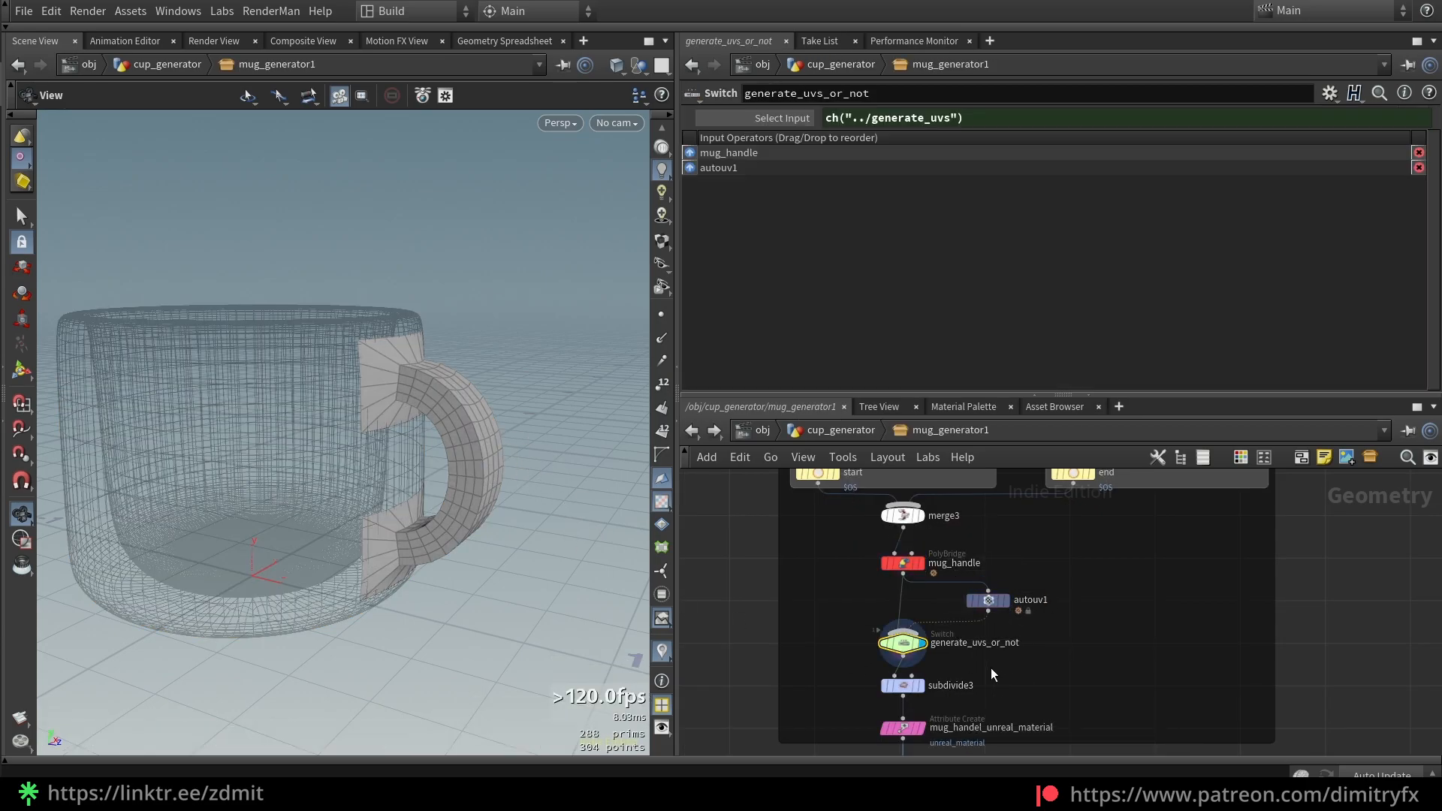
Display the subdivided handle from subdivide3 with wireframe, then the mug_handel_unreal_material node
middle_click_drag(858, 693, 880, 619)
scroll(892, 617, "up", 1)
left_click(966, 608)
left_click(967, 608)
key("shift+w")
key("shift+w")
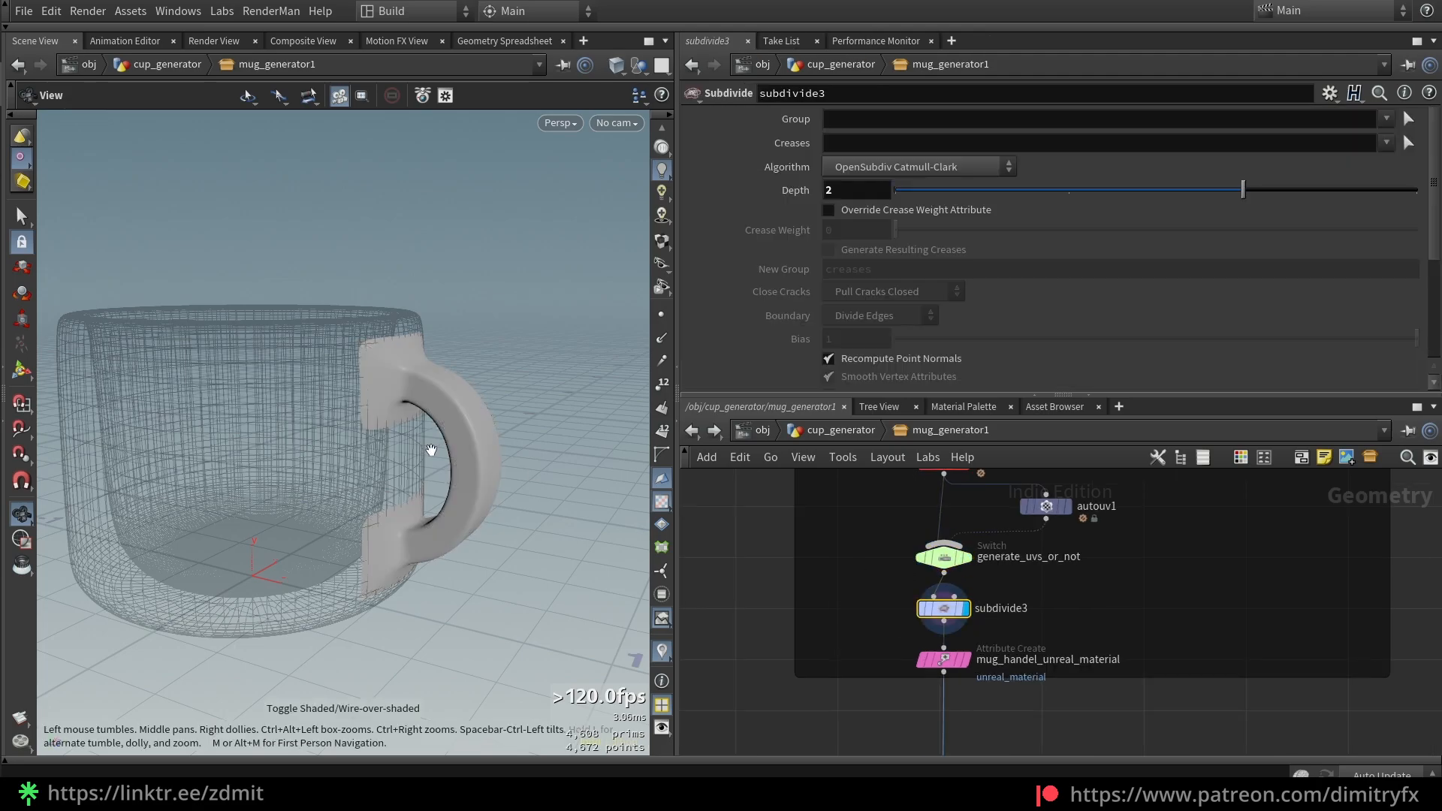
left_click(944, 660)
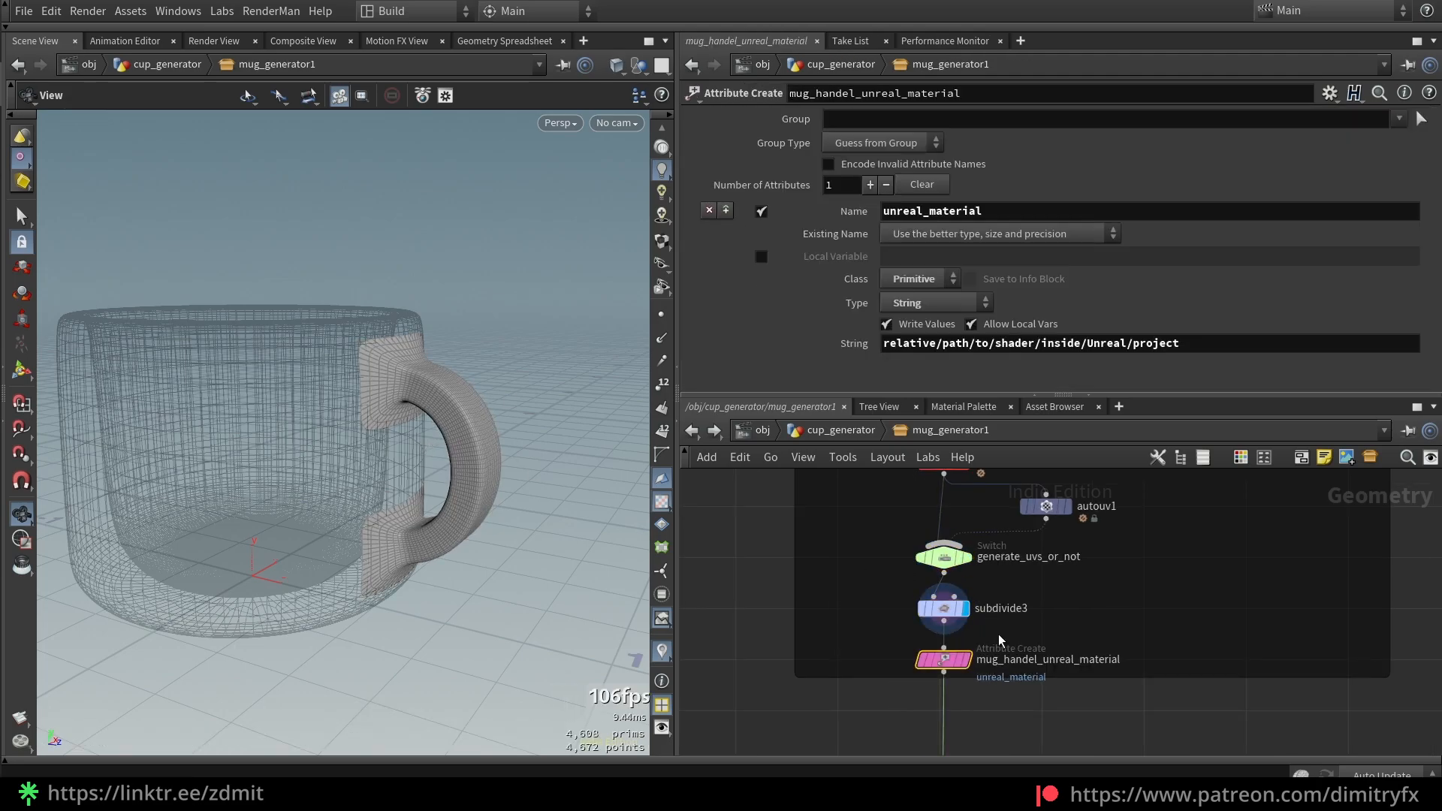
left_click(967, 660)
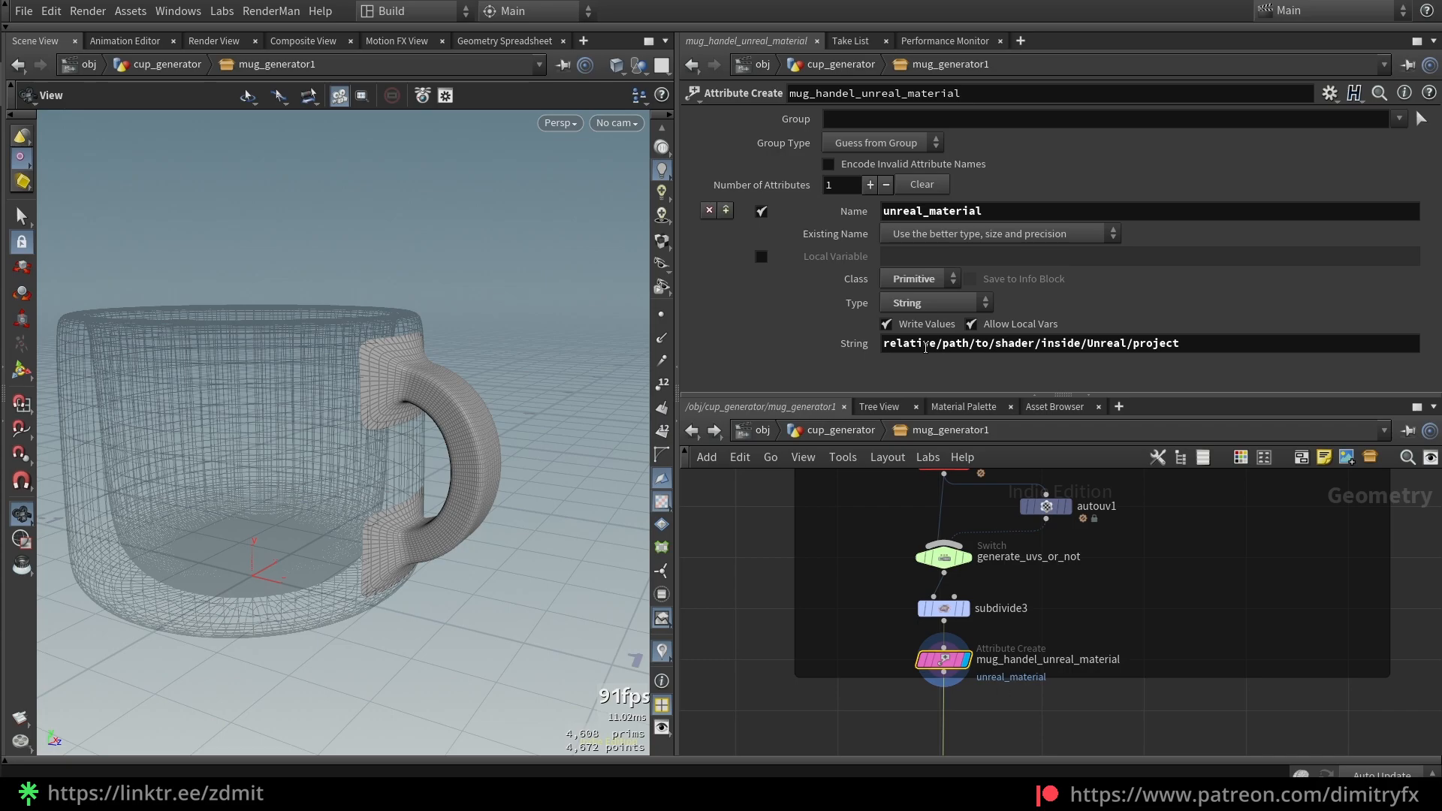
scroll(1084, 725, "down", 3)
middle_click_drag(1084, 725, 1155, 497)
middle_click_drag(1135, 638, 1118, 506)
scroll(1007, 638, "up", 2)
Display merge2, uvlayout1 and the UV switch in turn, then fuse2 in wireframe
left_click(905, 563)
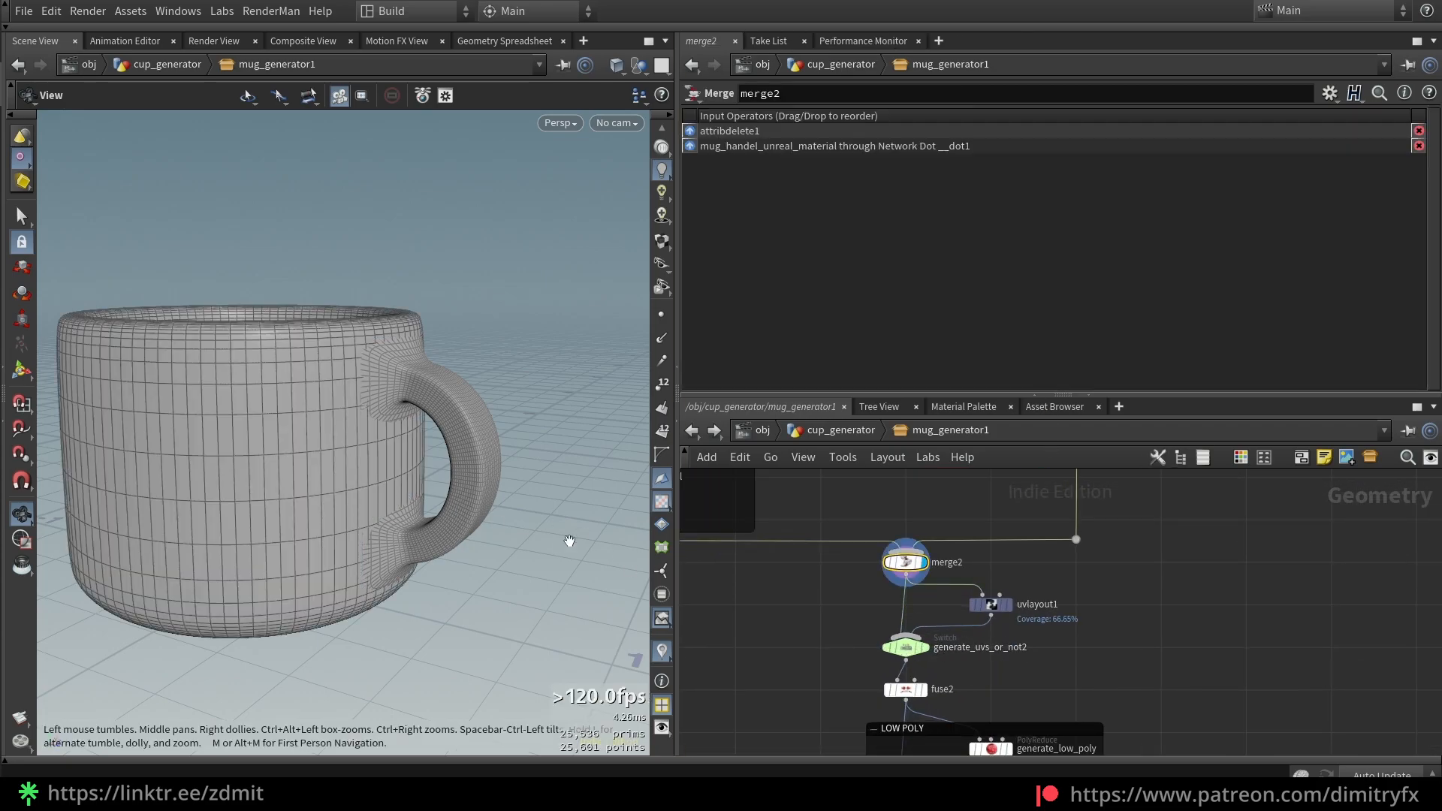
left_click(1005, 604)
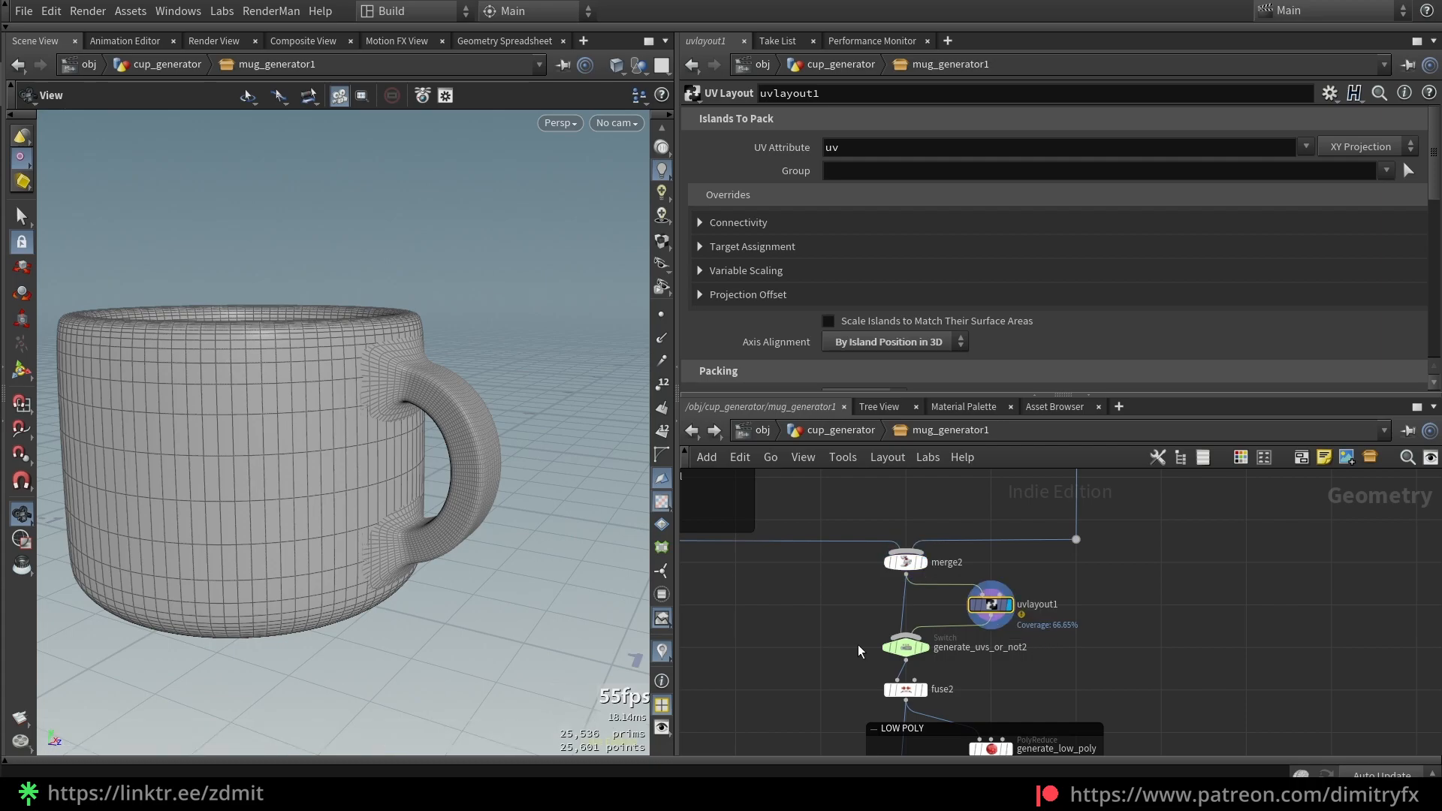
left_click(907, 647)
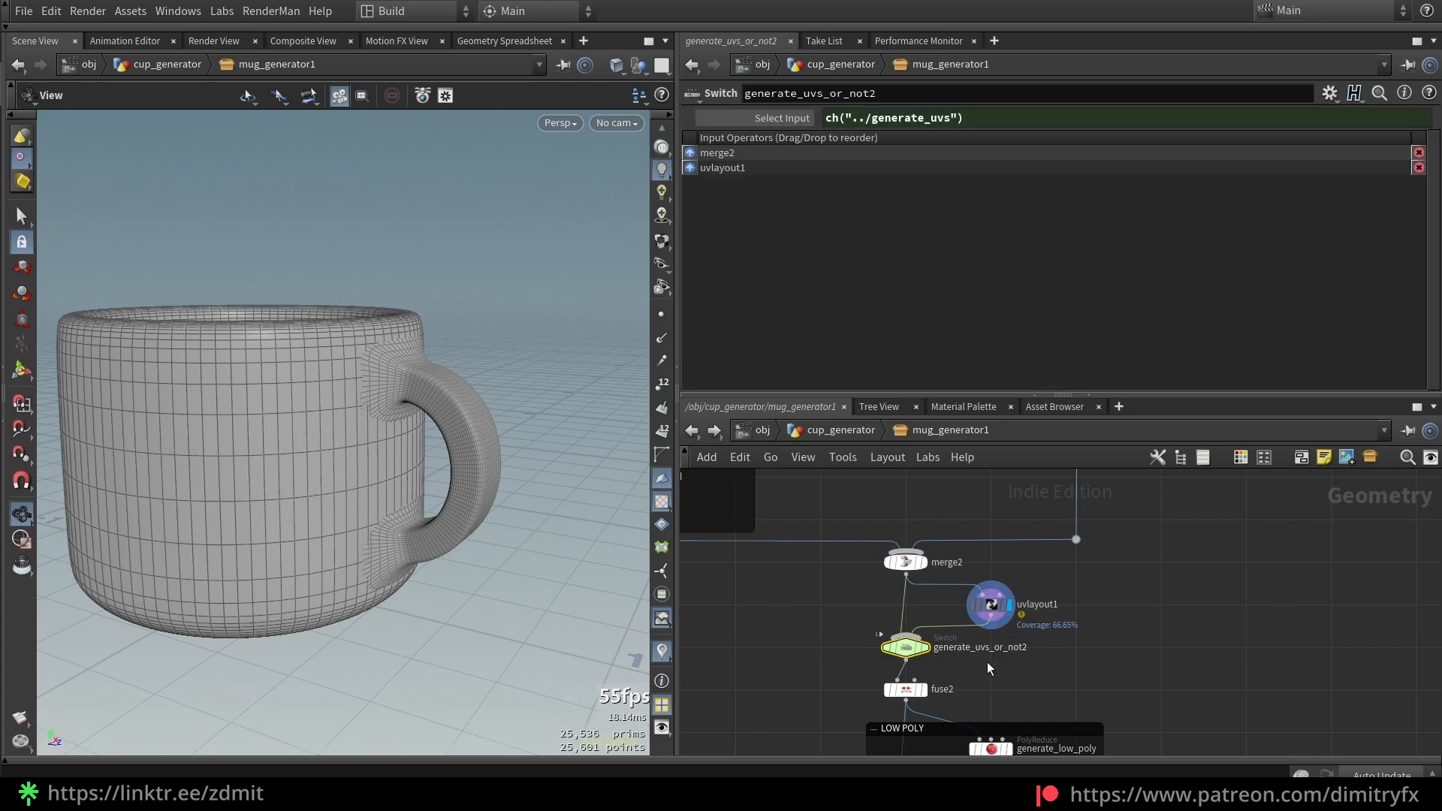
scroll(977, 665, "up", 3)
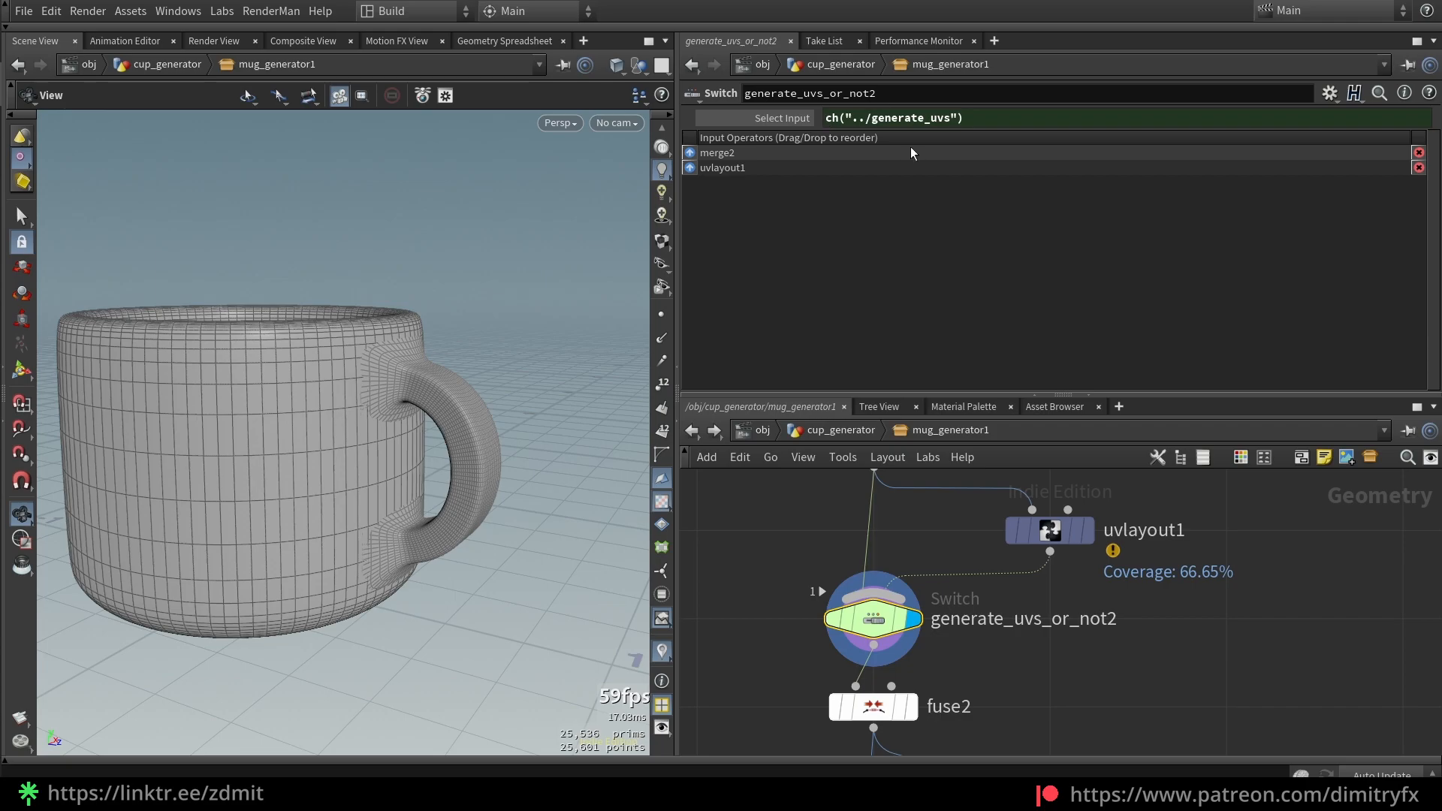
scroll(1075, 646, "down", 2)
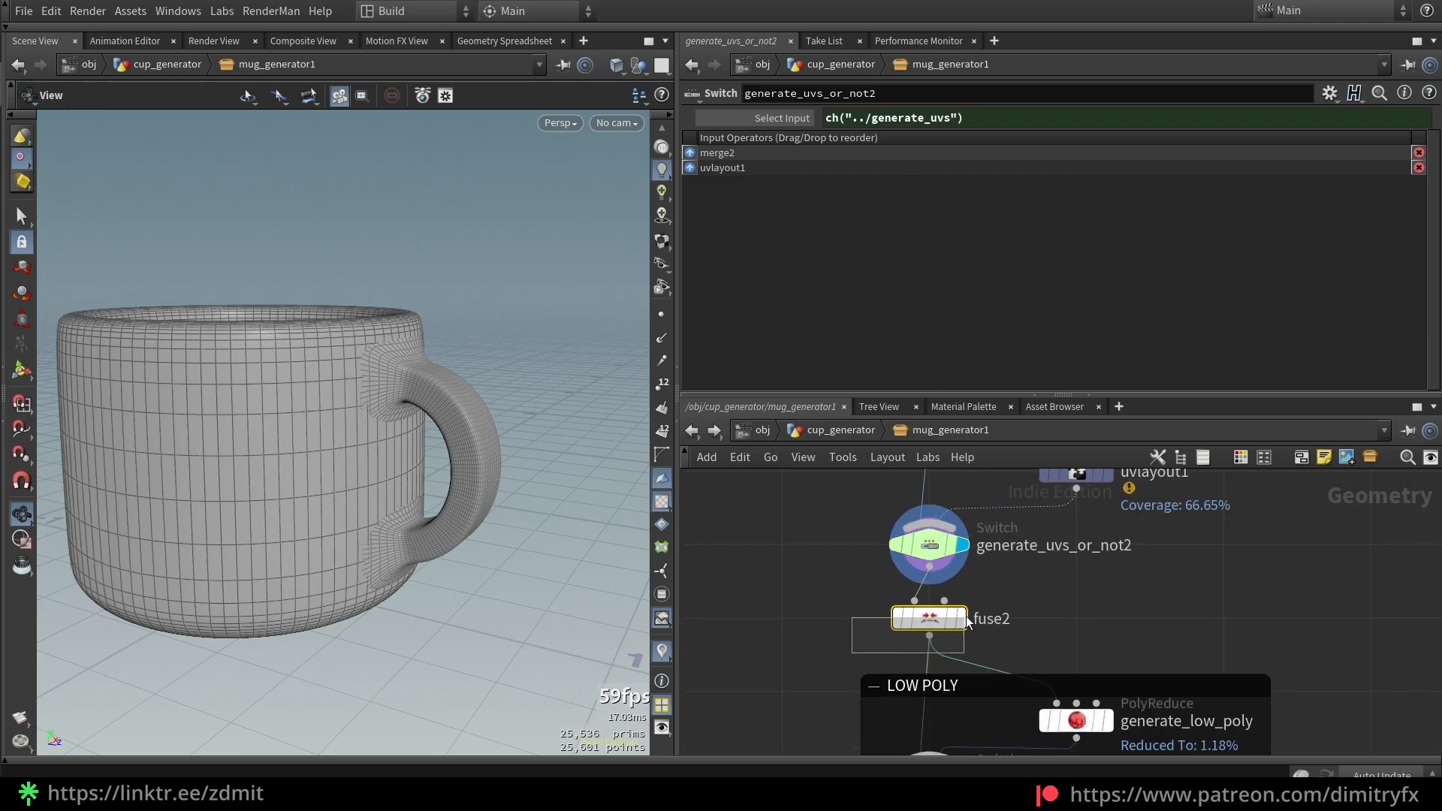
left_click(965, 618)
key("w")
key("w")
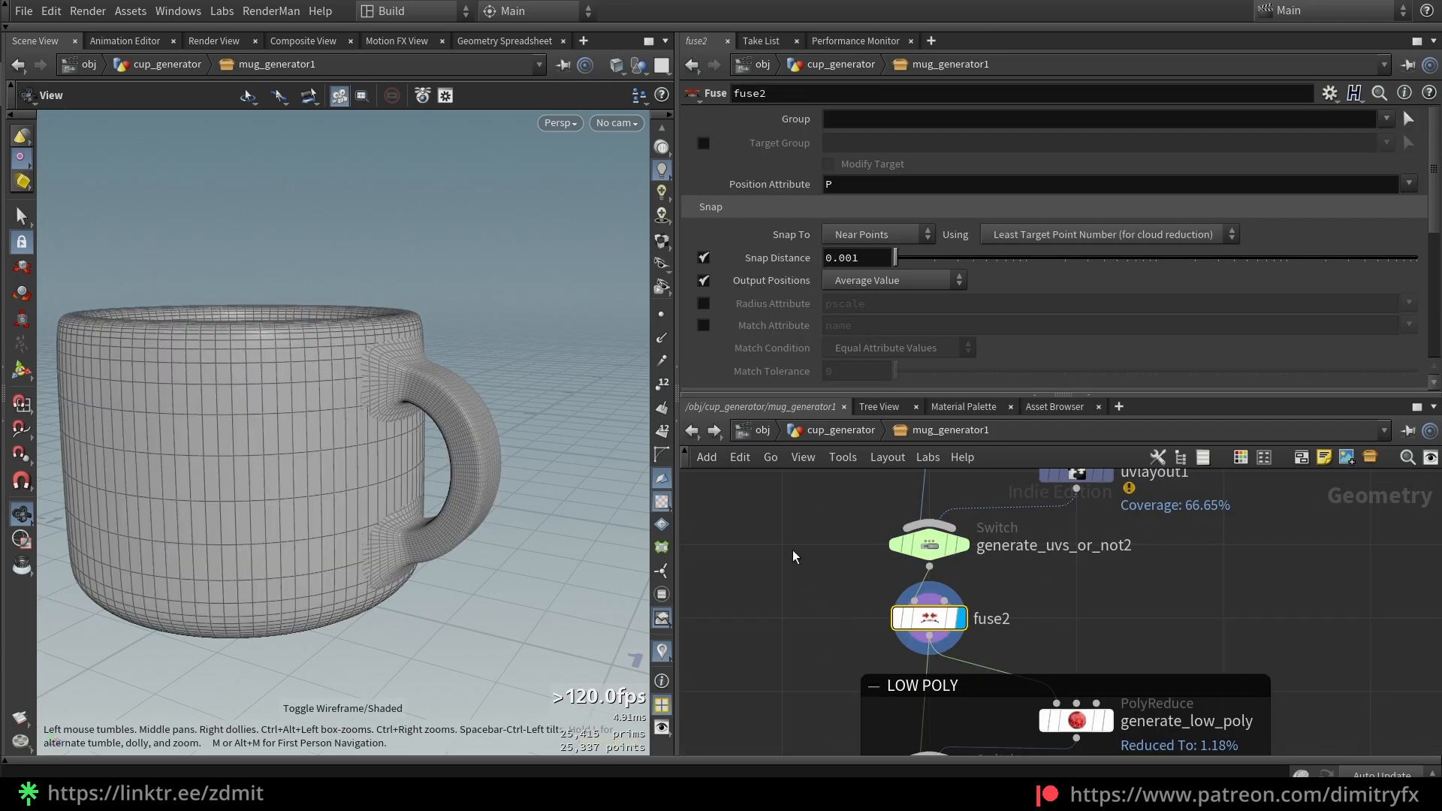
Bypass fuse2 with point numbers shown to compare 25,601 vs 25,337 points, leaving fuse2 active
key("b")
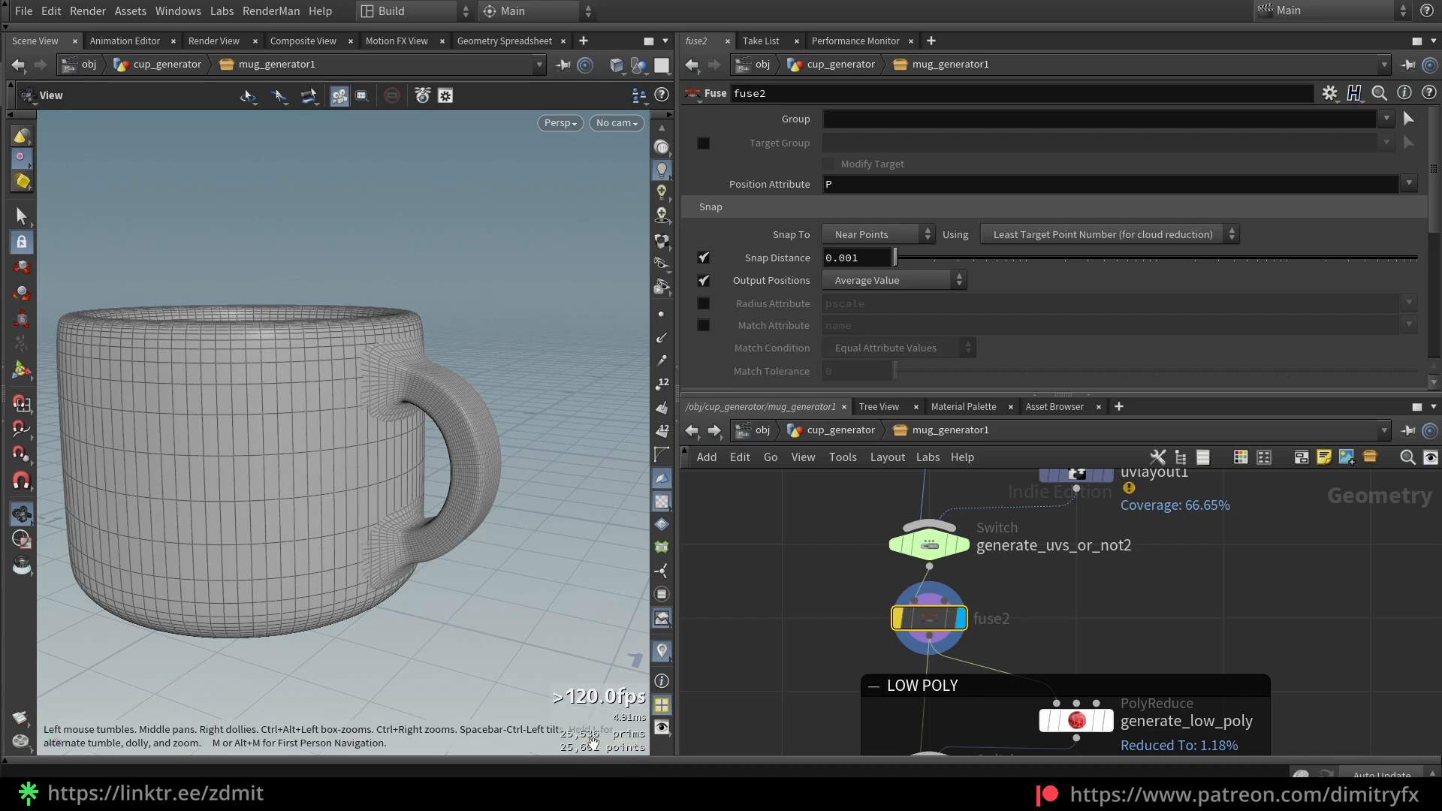
left_click(663, 432)
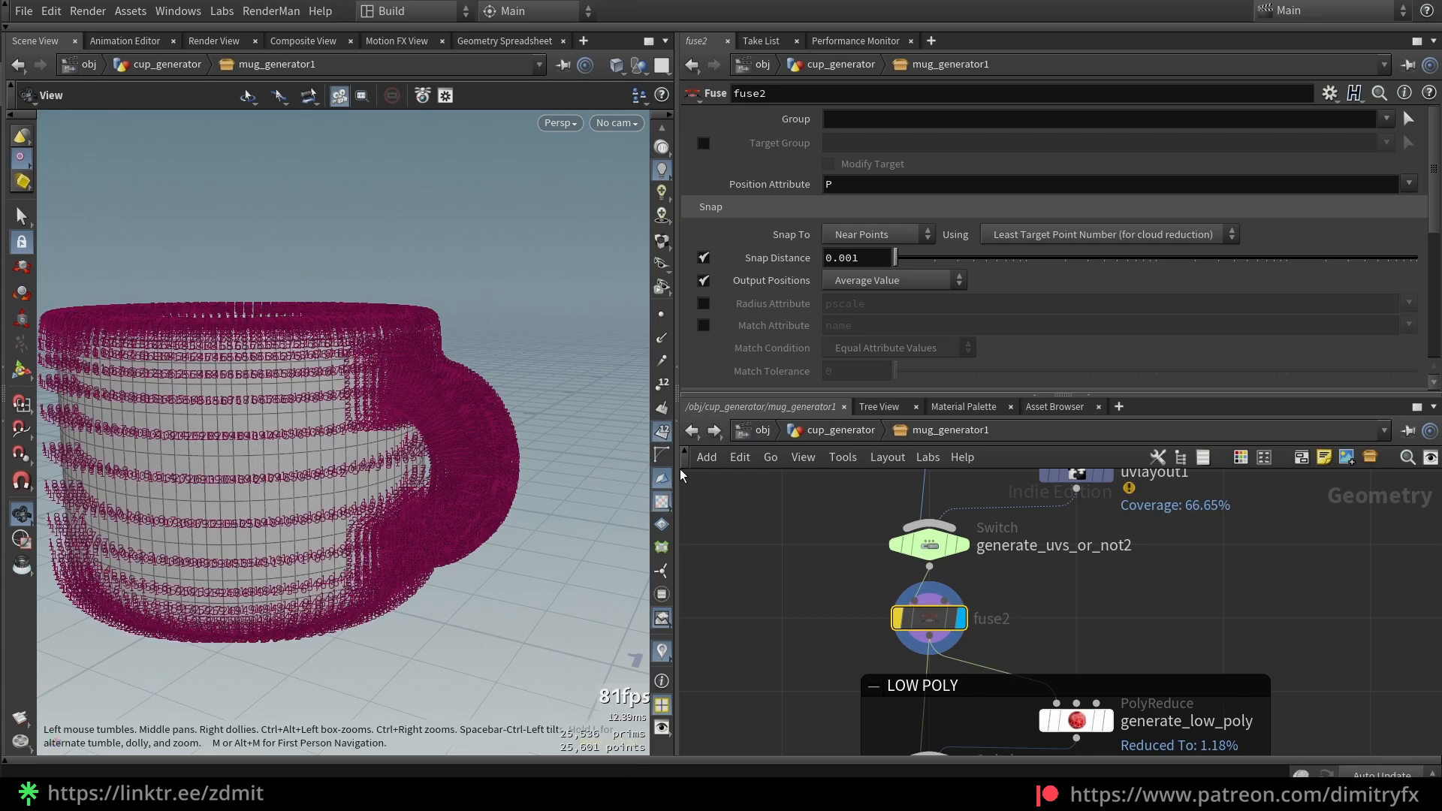
left_click(664, 432)
left_click(662, 383)
scroll(299, 427, "up", 10)
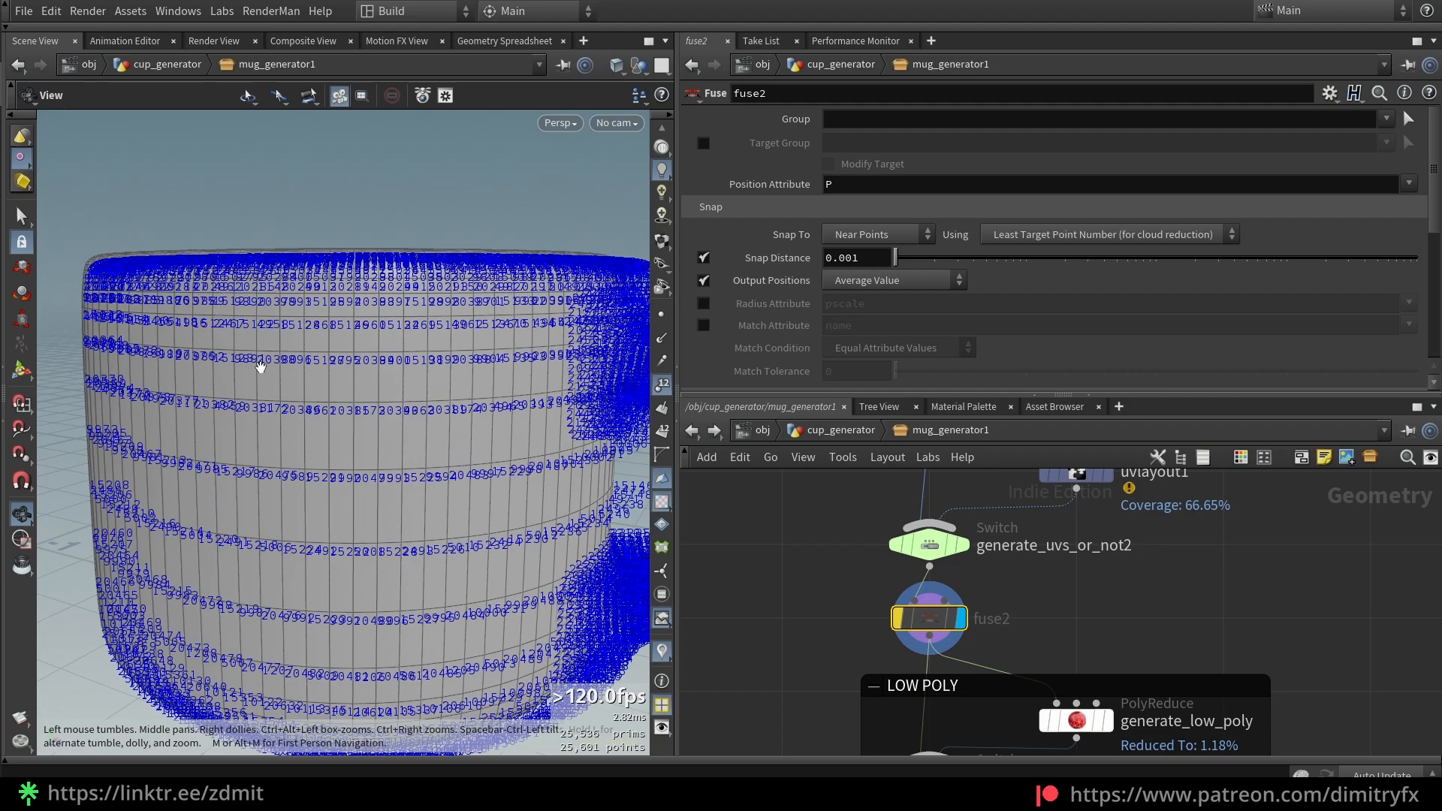
key("b")
key("b")
key("b")
key("b")
key("b")
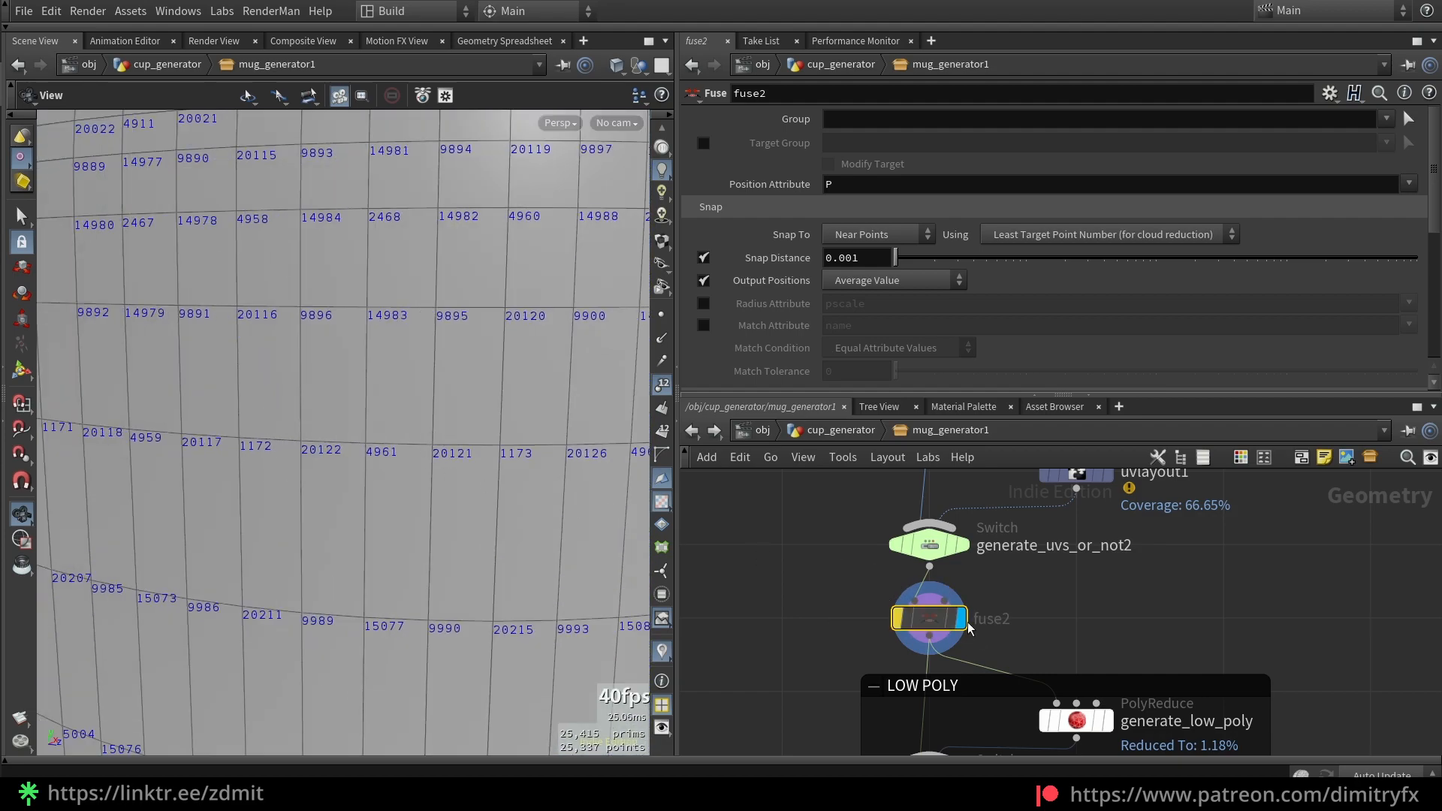
key("b")
key("b")
key("b")
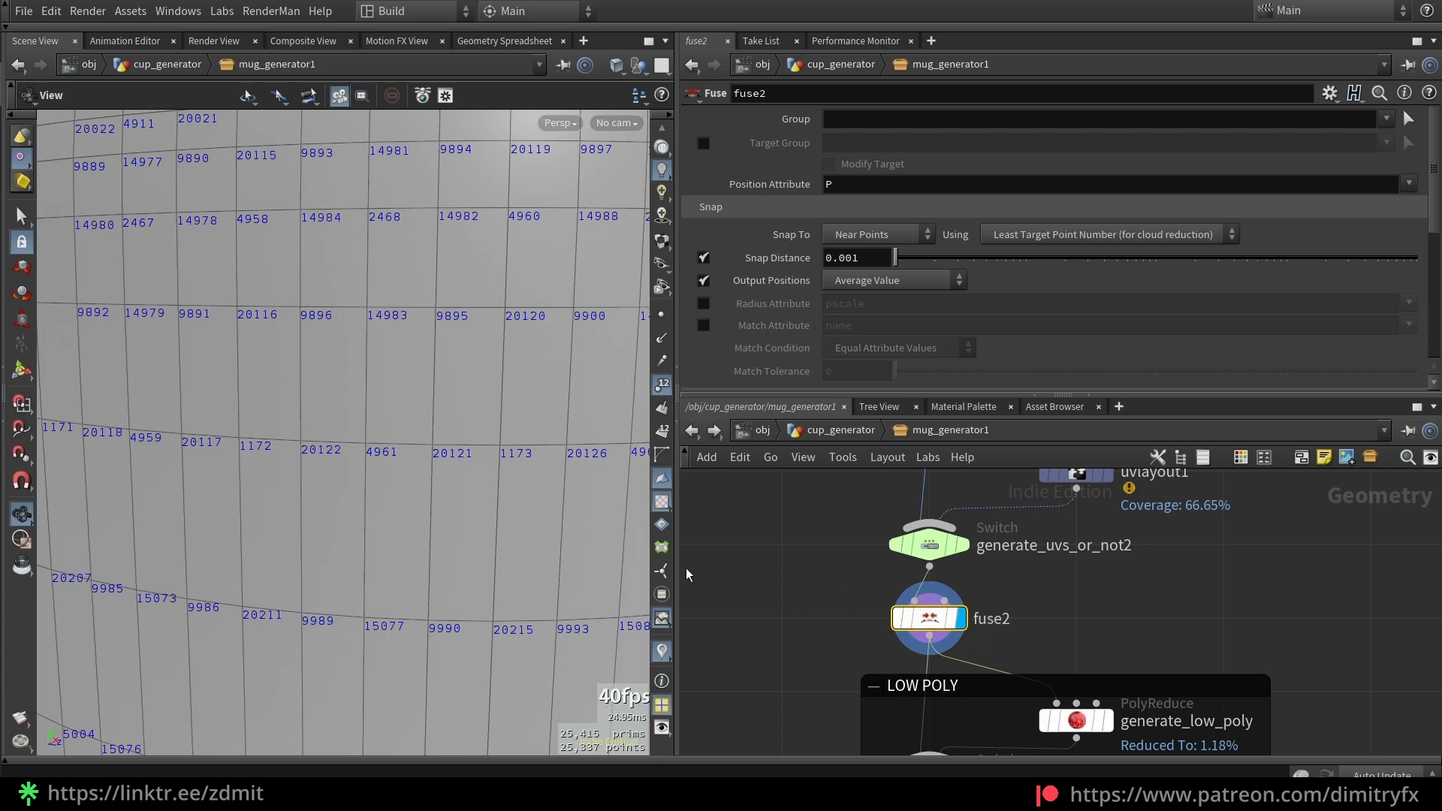
left_click(662, 386)
scroll(390, 556, "down", 10)
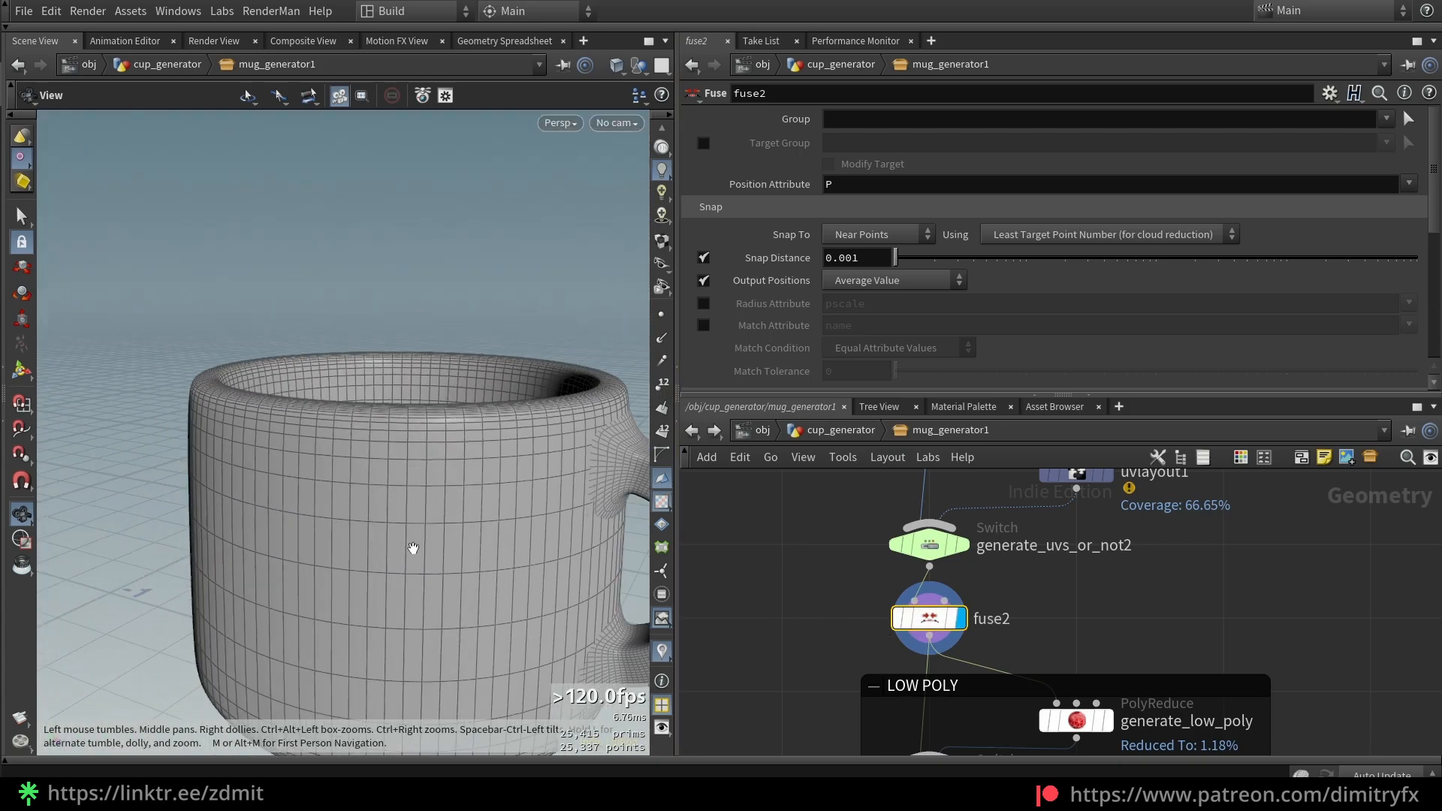
middle_click_drag(413, 549, 366, 452)
middle_click_drag(895, 659, 872, 575)
scroll(865, 577, "down", 3)
middle_click_drag(853, 648, 841, 629)
scroll(842, 629, "up", 3)
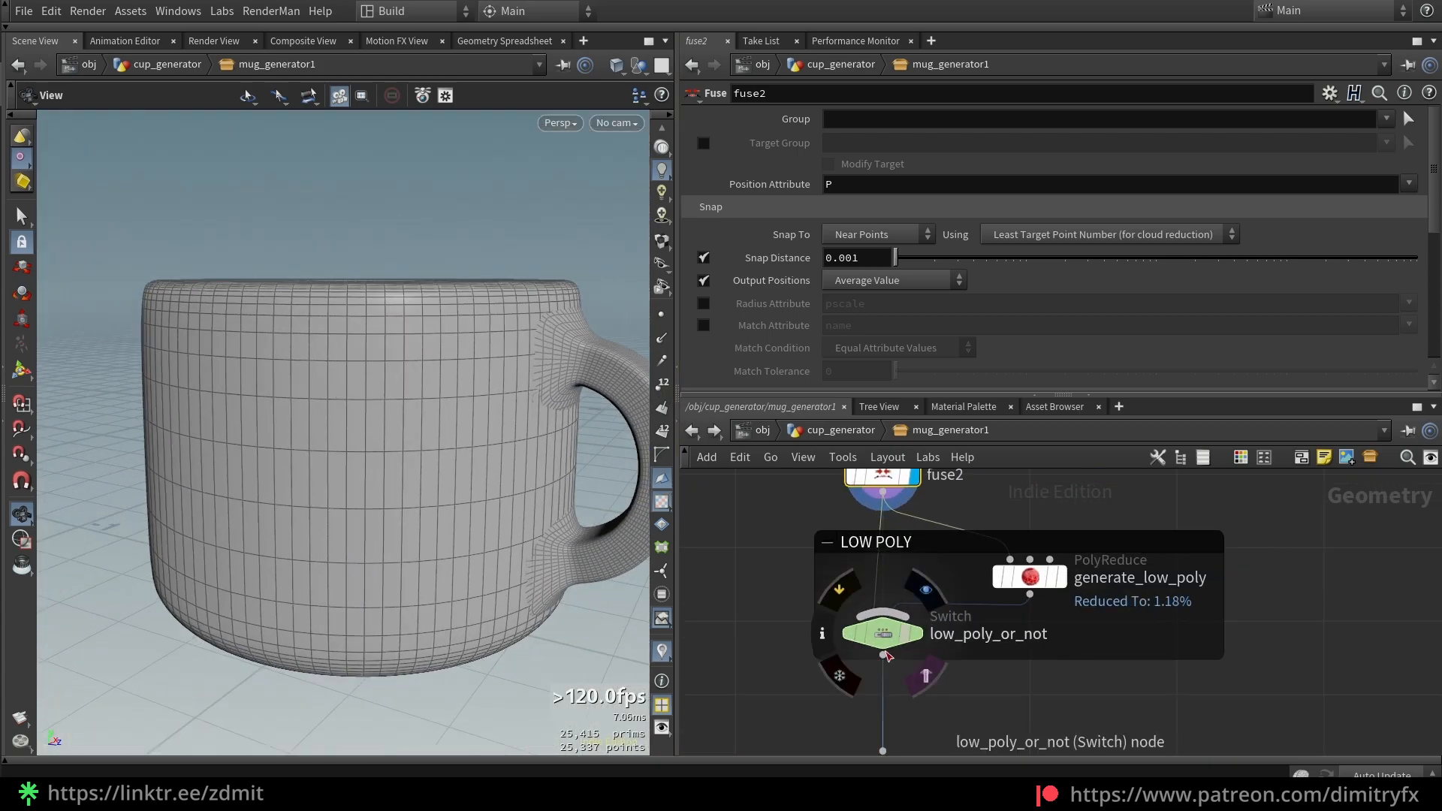
Inspect low_poly_or_not and confirm generate_low_poly's Percent To Keep uses low_poly_percentage
left_click(900, 638)
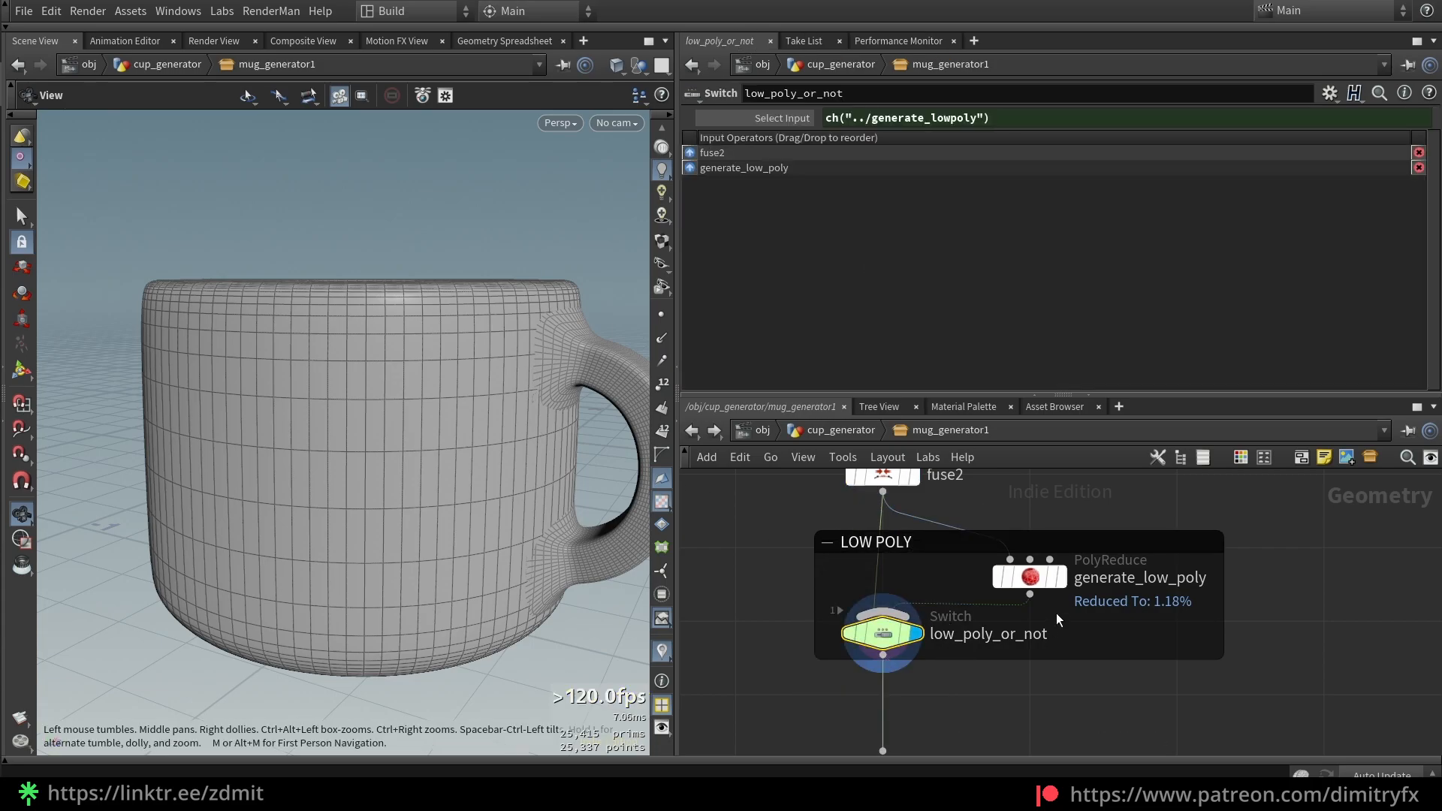
left_click(1016, 576)
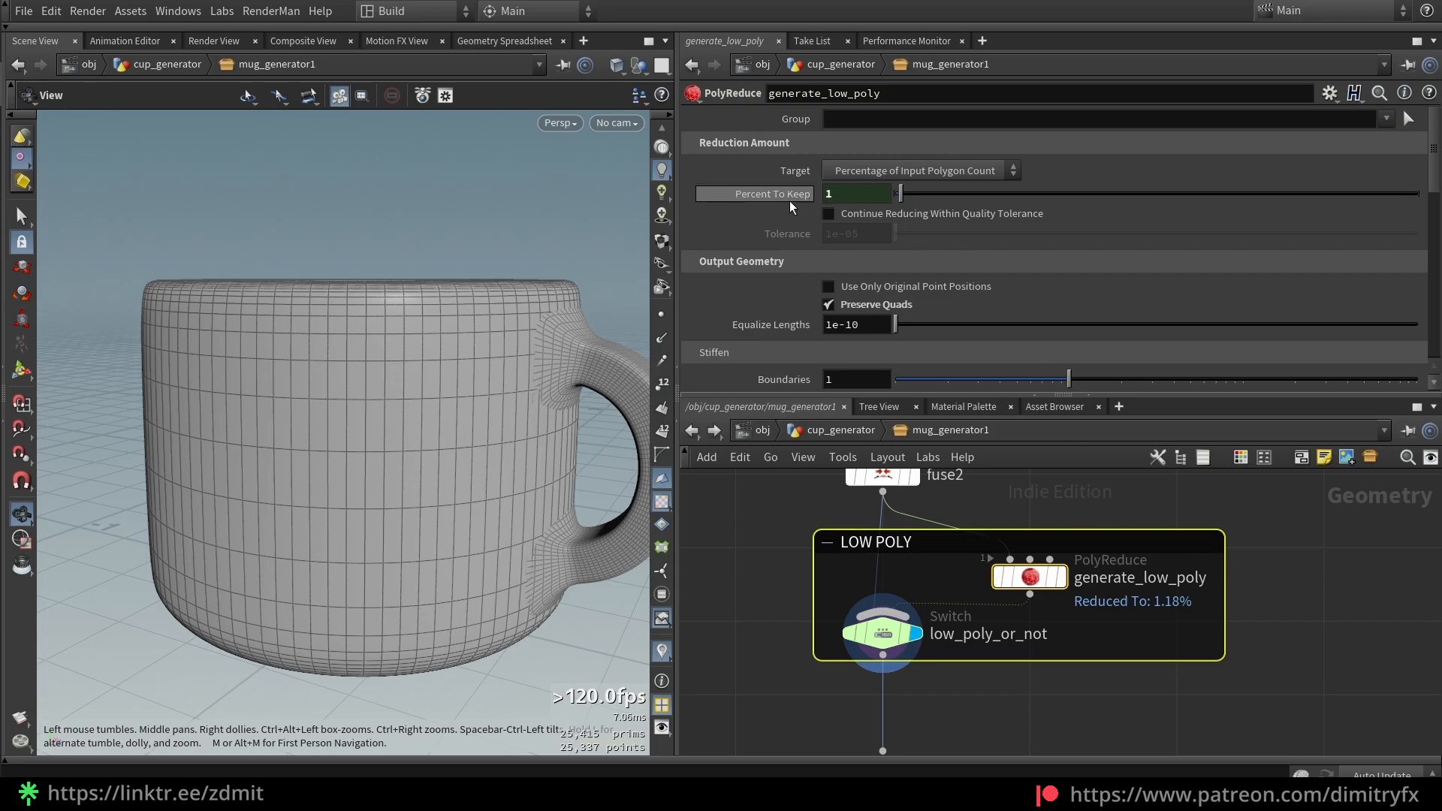
left_click(776, 197)
left_click(781, 197)
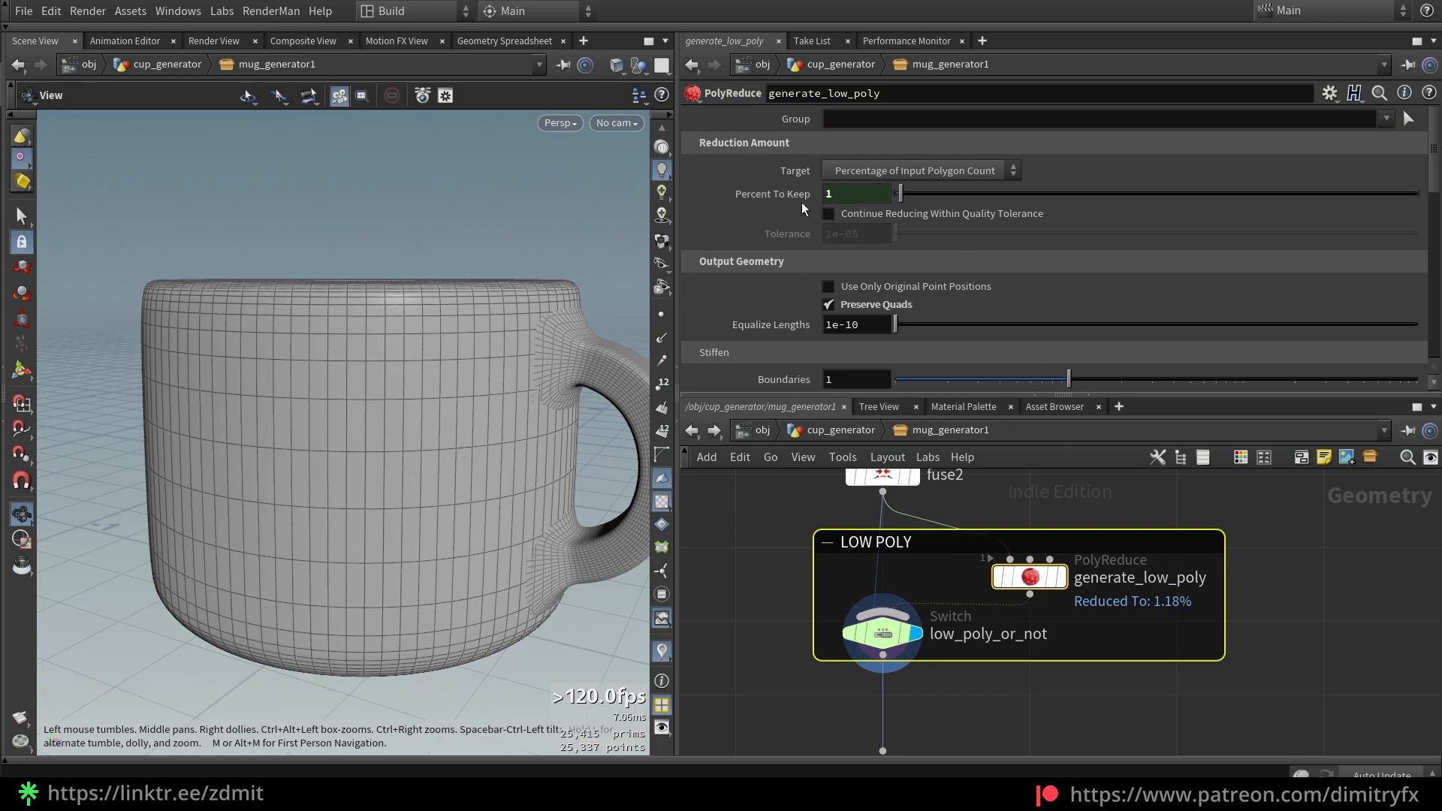
left_click(797, 200)
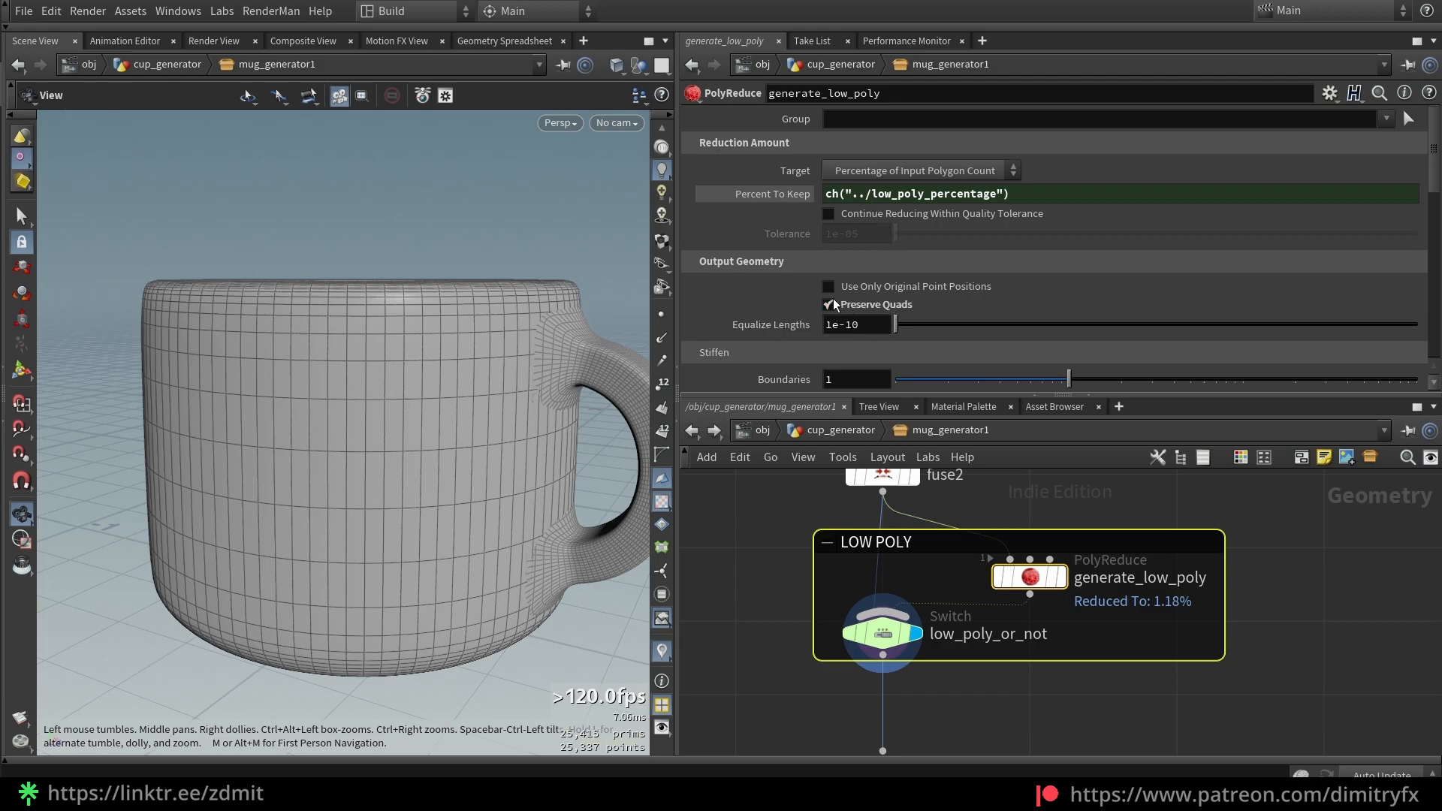
scroll(1060, 562, "down", 3)
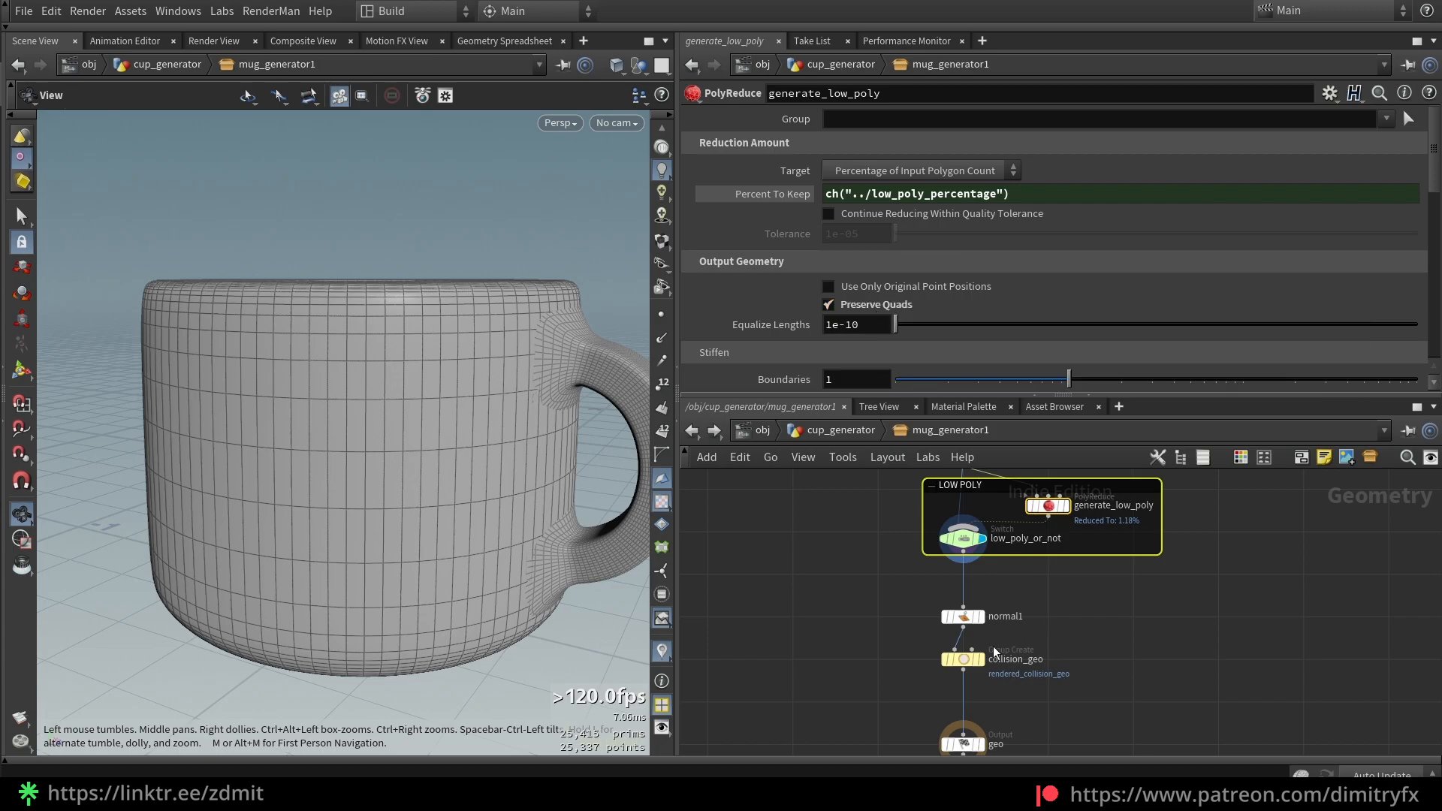
Display the final mug through collision_geo, grouped as rendered_collision_geo
left_click(964, 617)
left_click(948, 628)
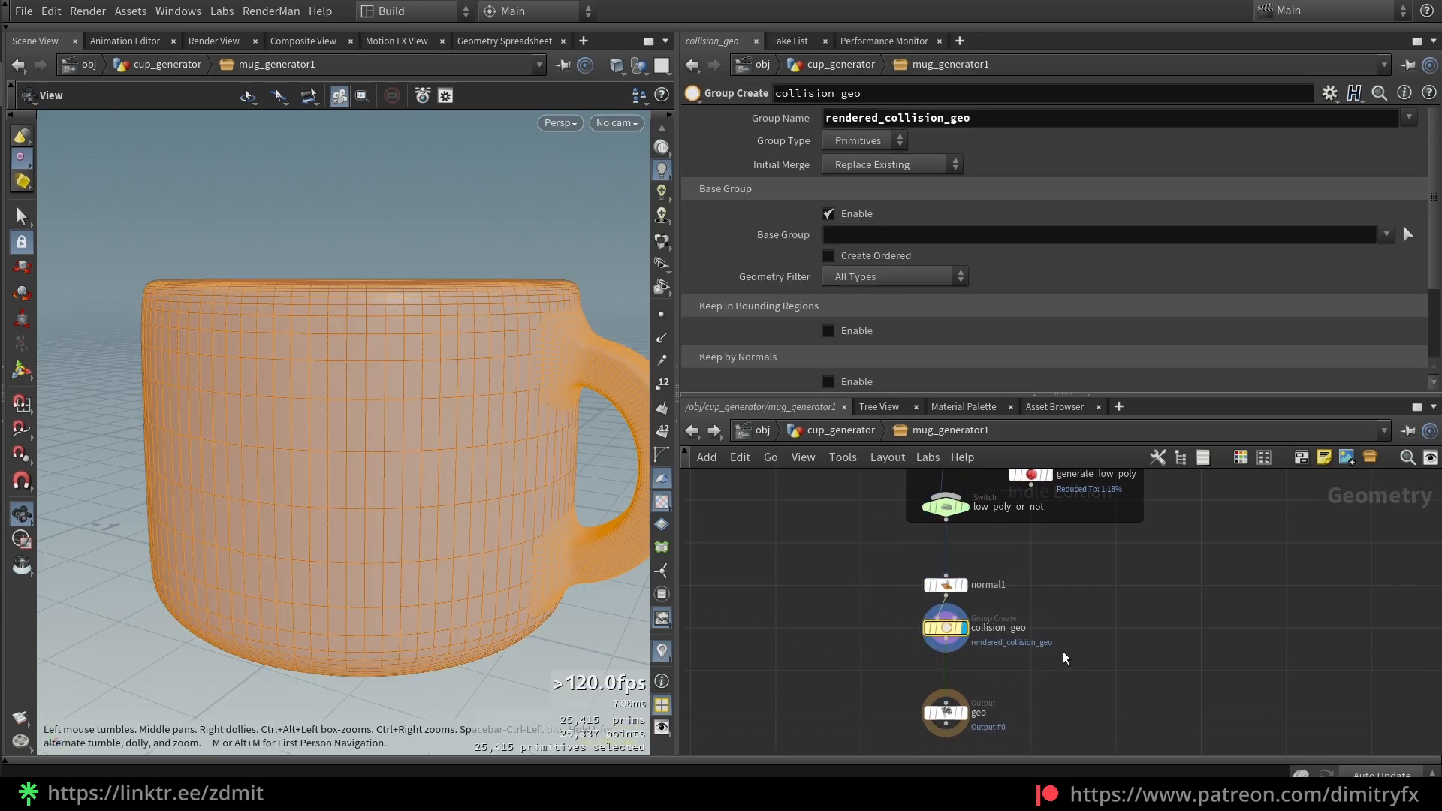
scroll(1056, 646, "up", 2)
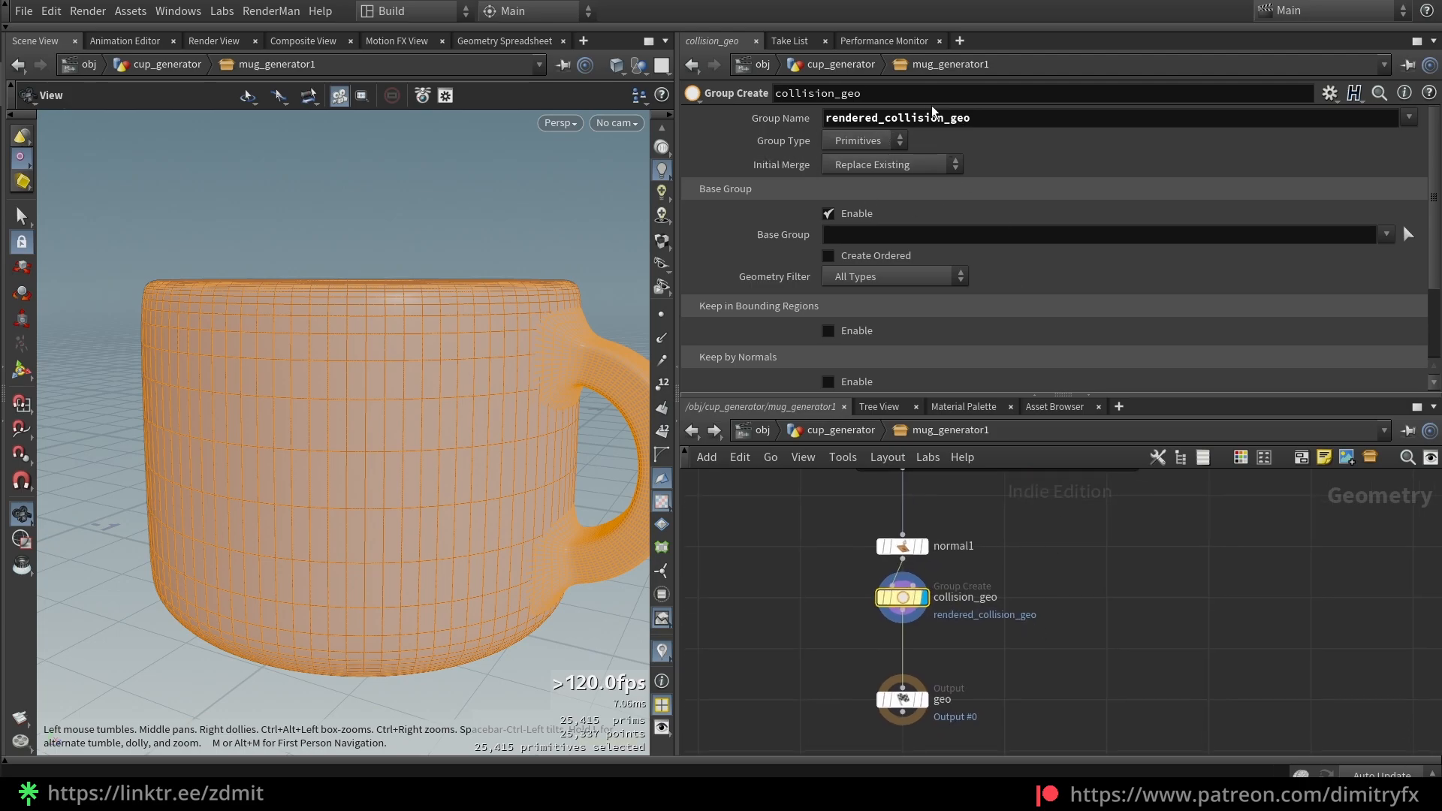